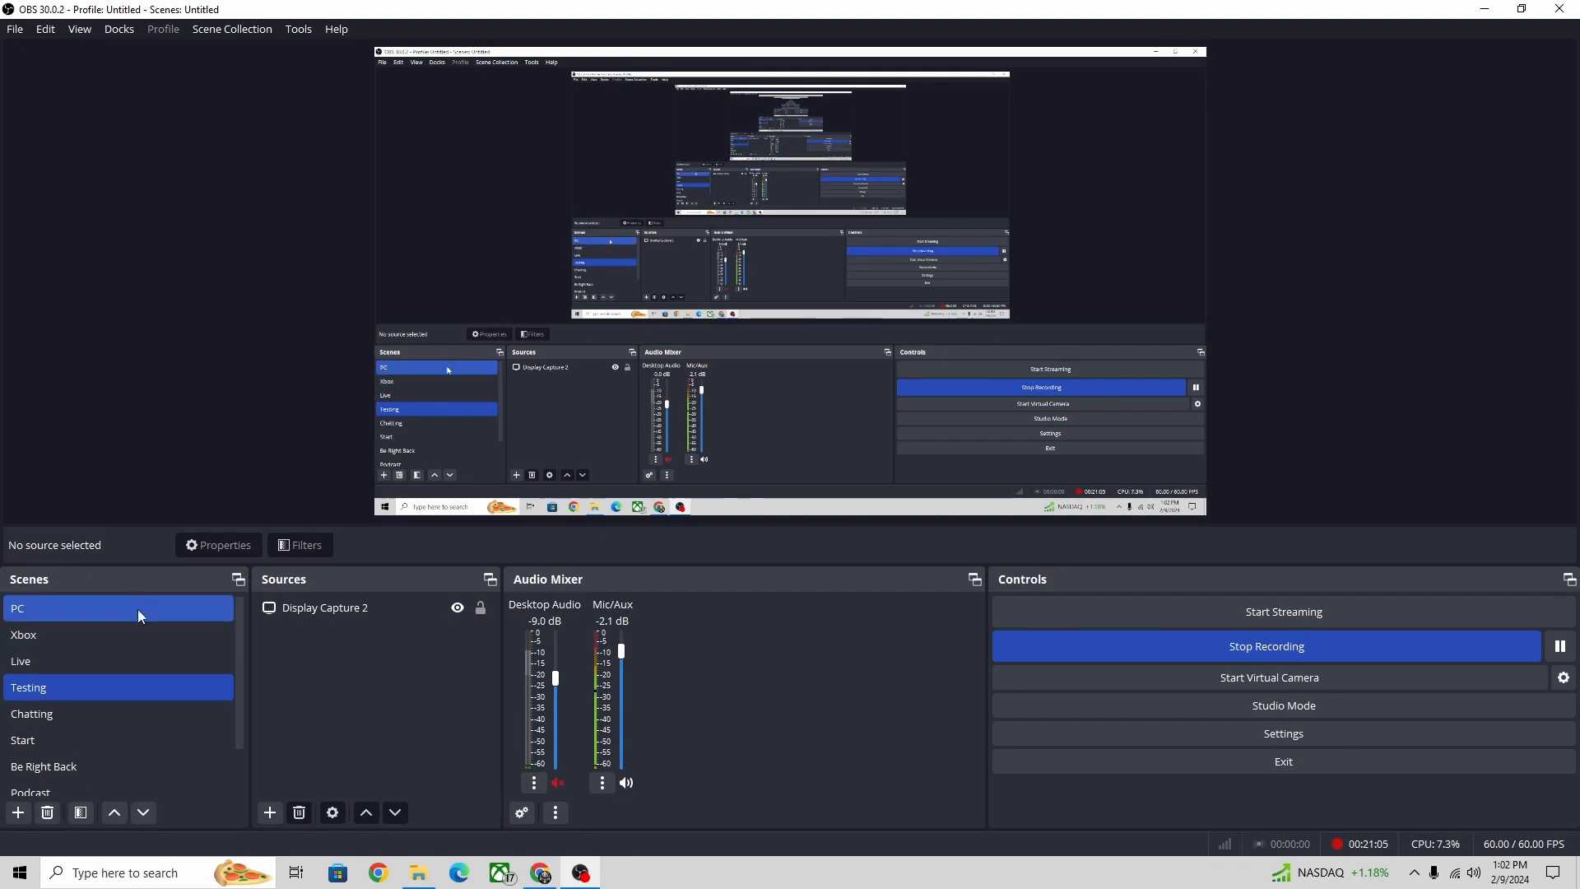
pyautogui.scroll(-1, 130, 737)
pyautogui.scroll(1, 130, 738)
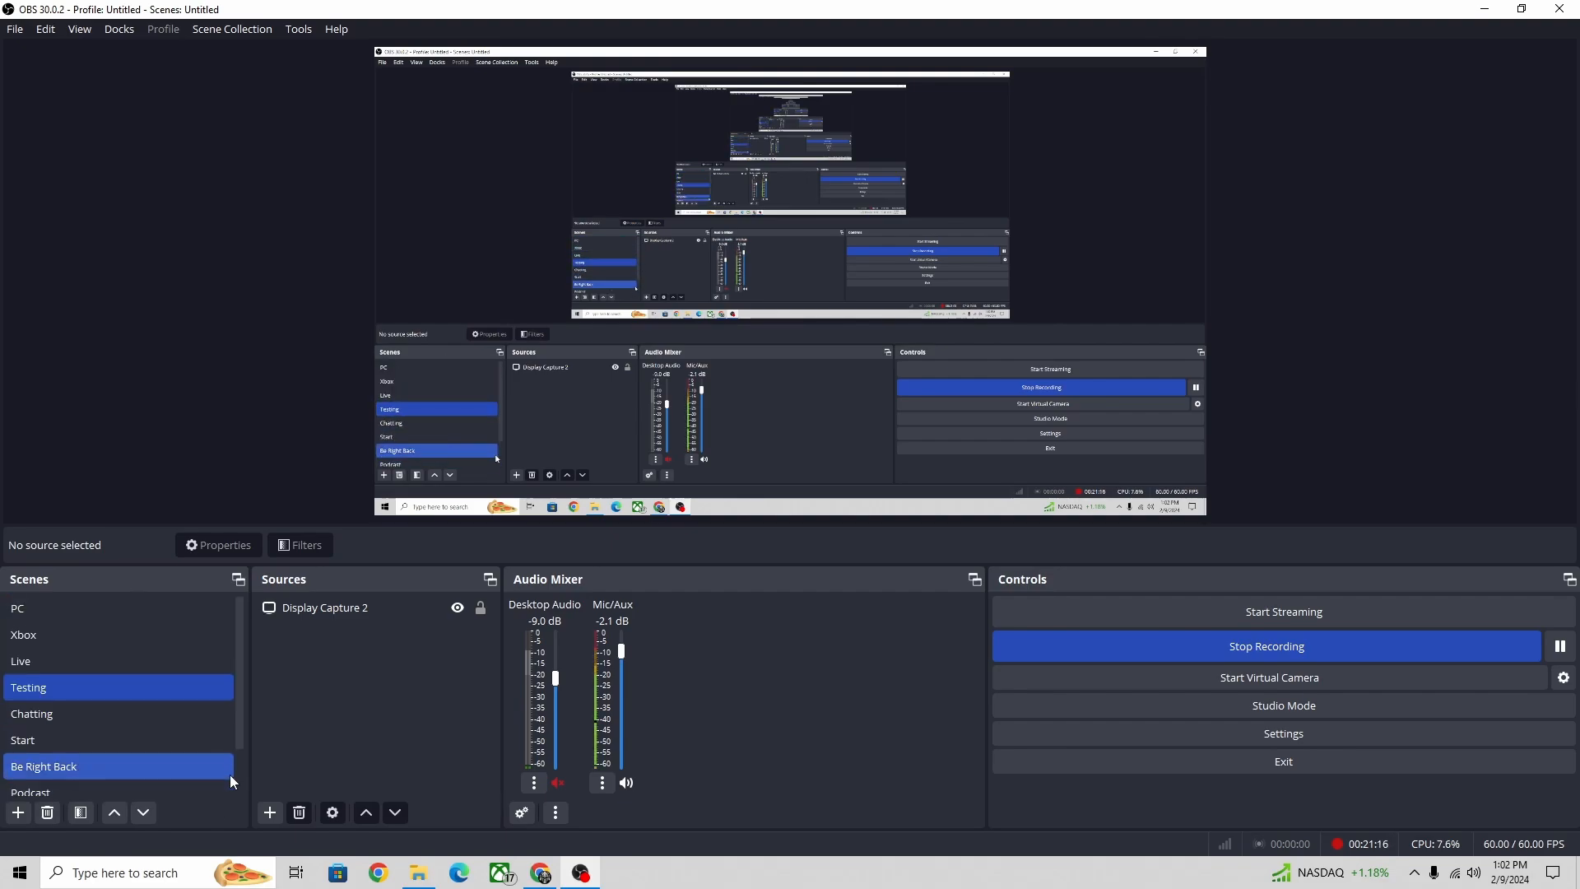
pyautogui.click(18, 813)
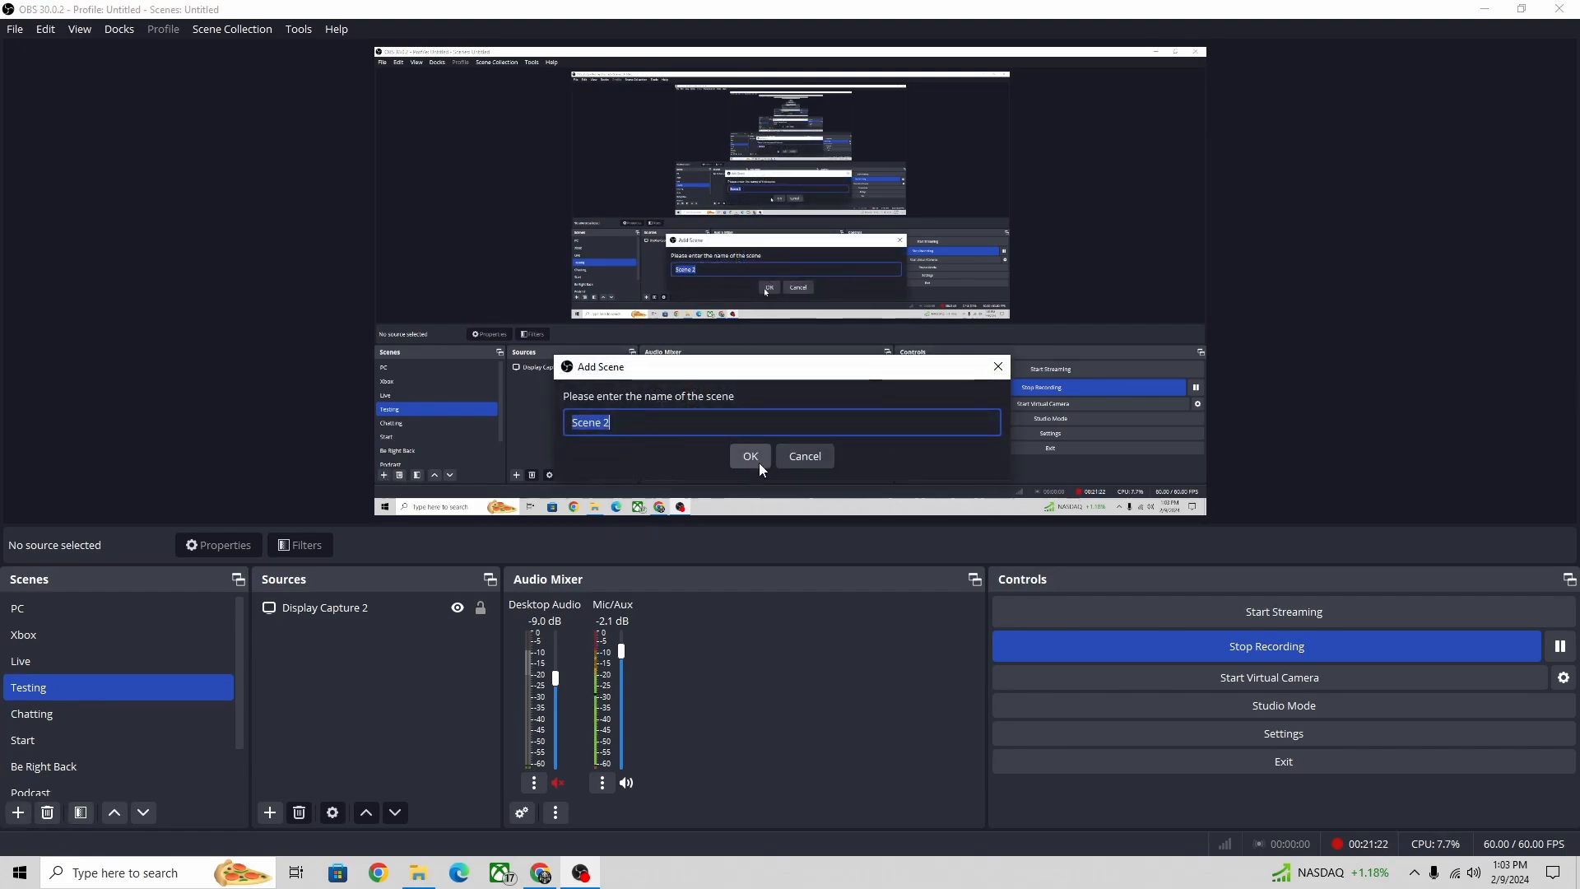
pyautogui.click(806, 457)
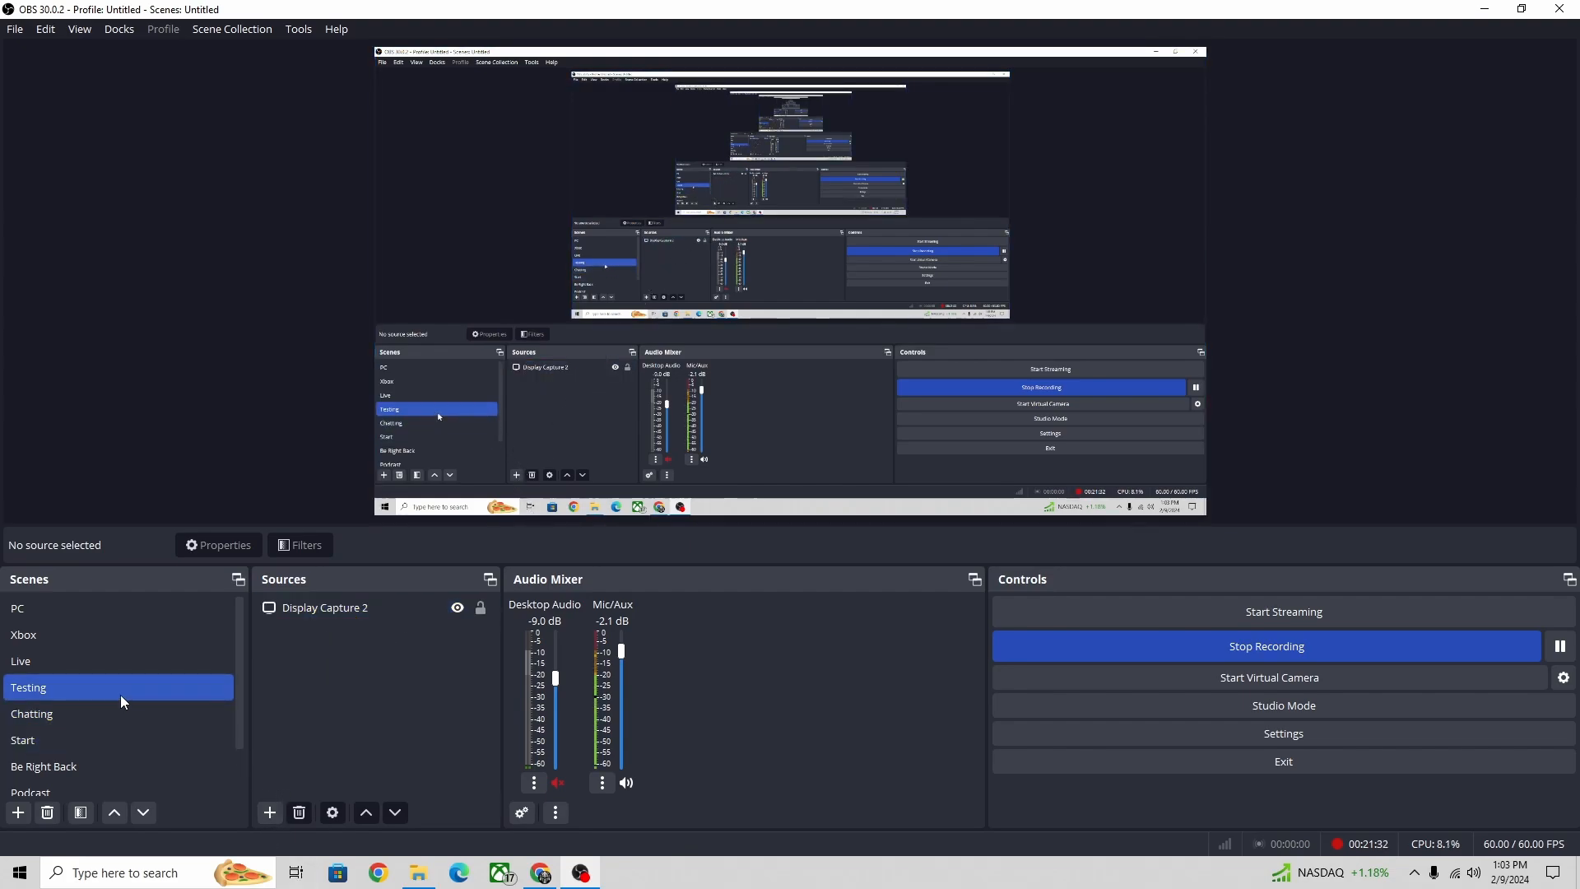
pyautogui.keyDown('ctrl'); pyautogui.click(113, 669); pyautogui.keyUp('ctrl')
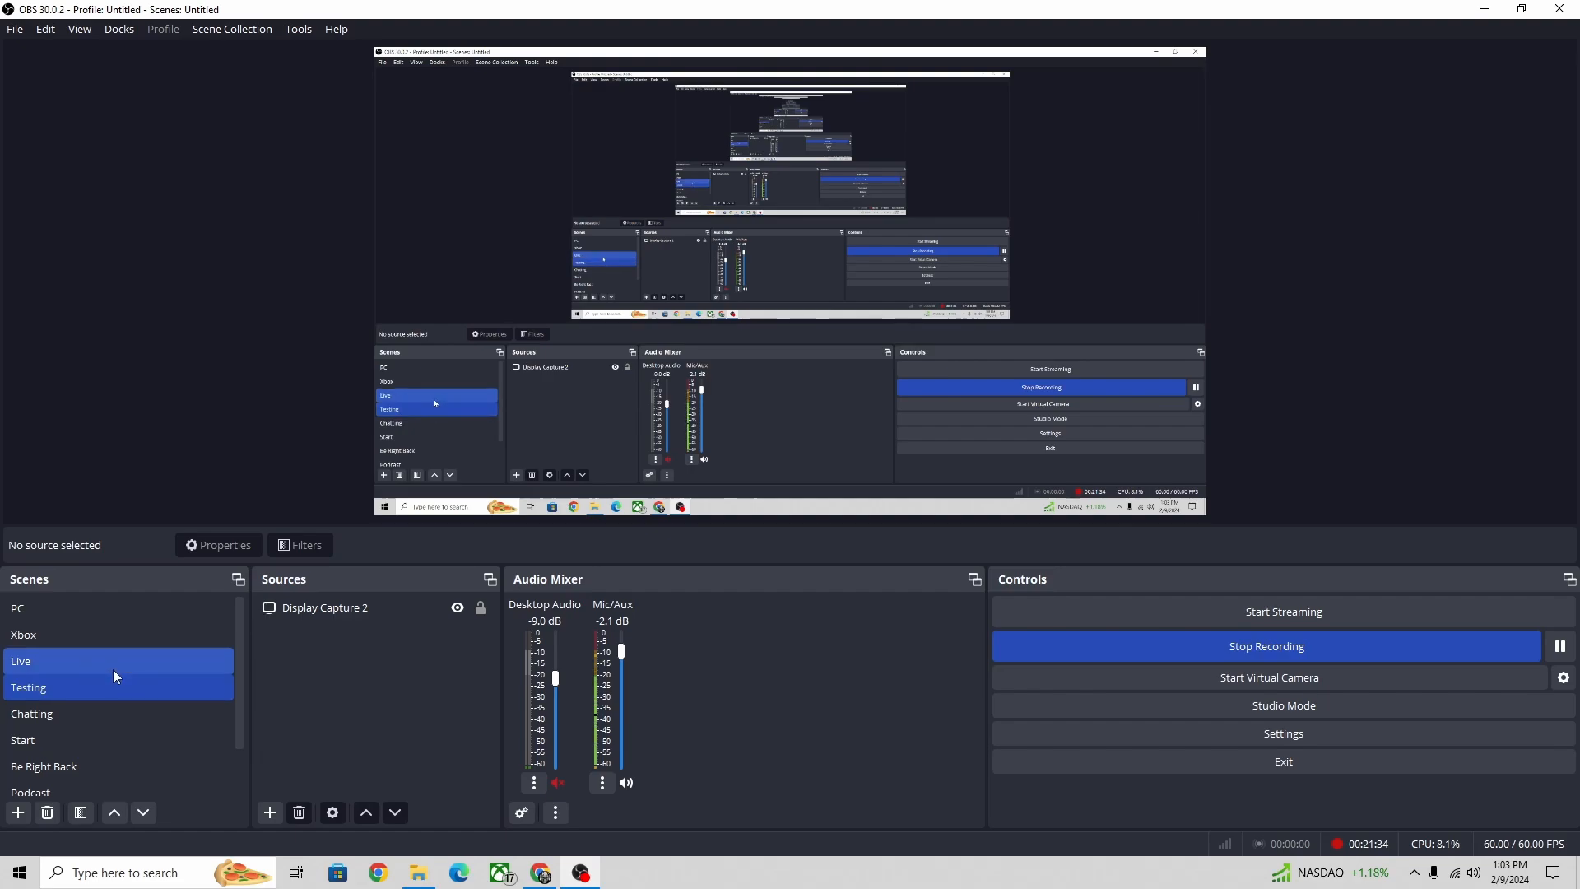
pyautogui.click(56, 689)
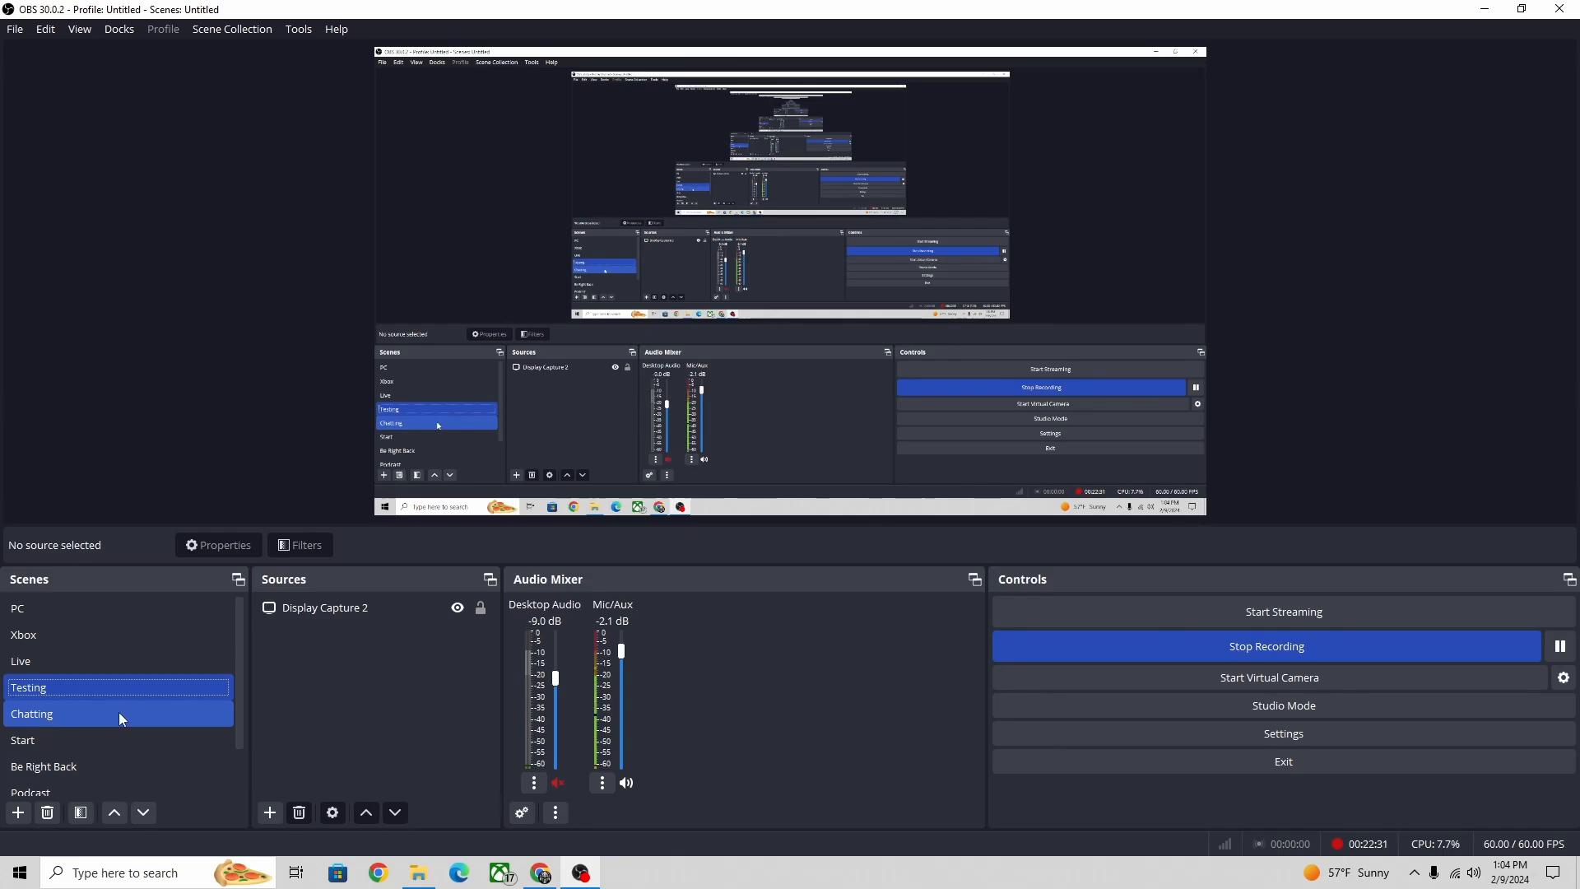
pyautogui.click(119, 712)
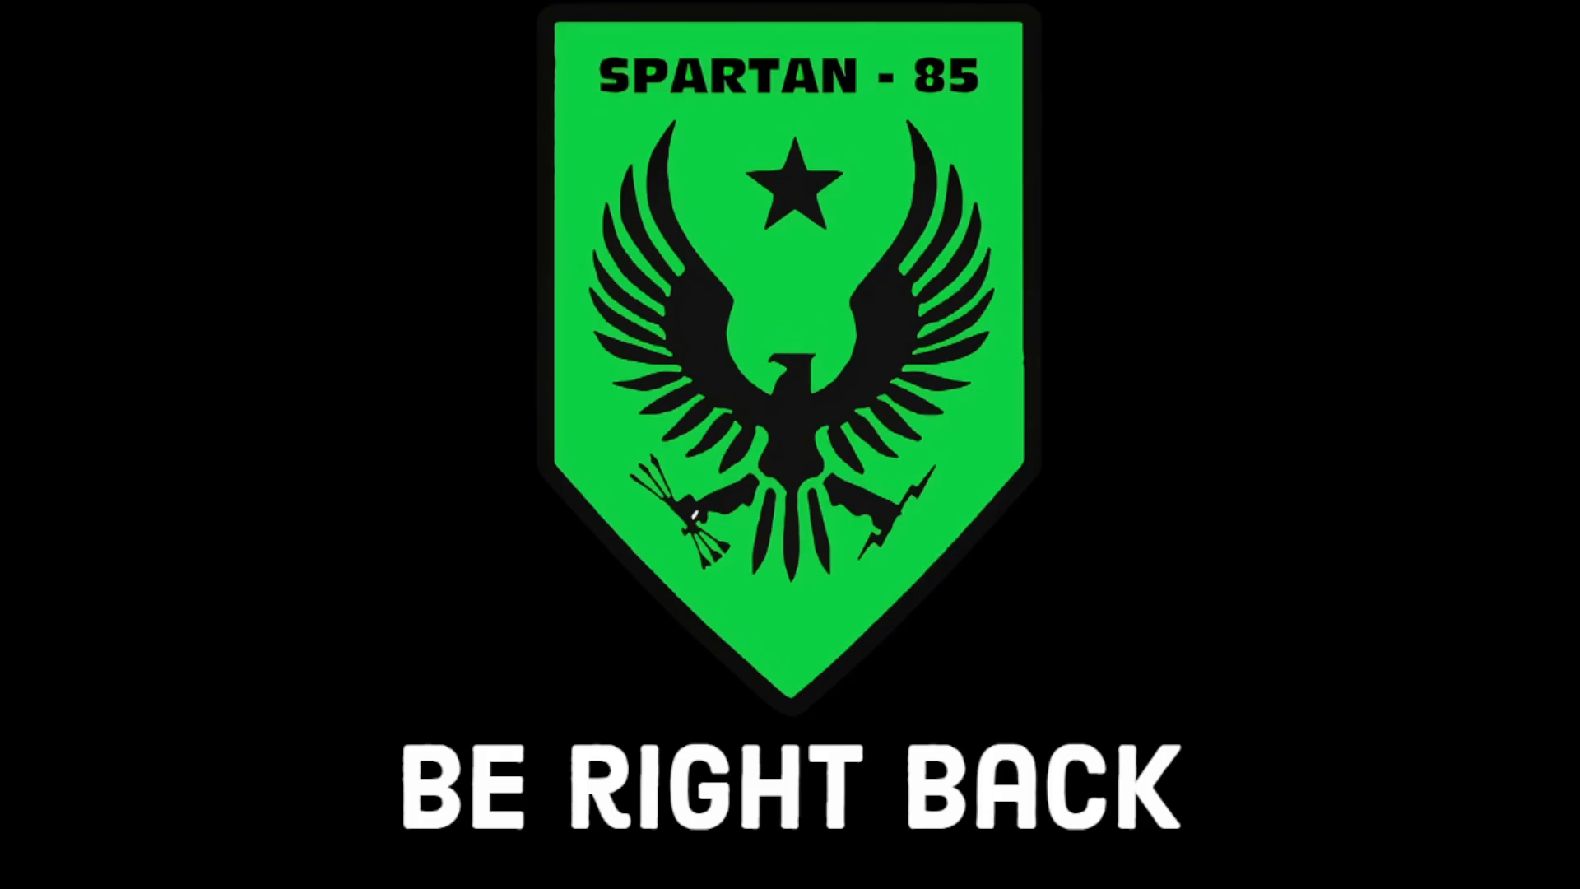
pyautogui.click(125, 683)
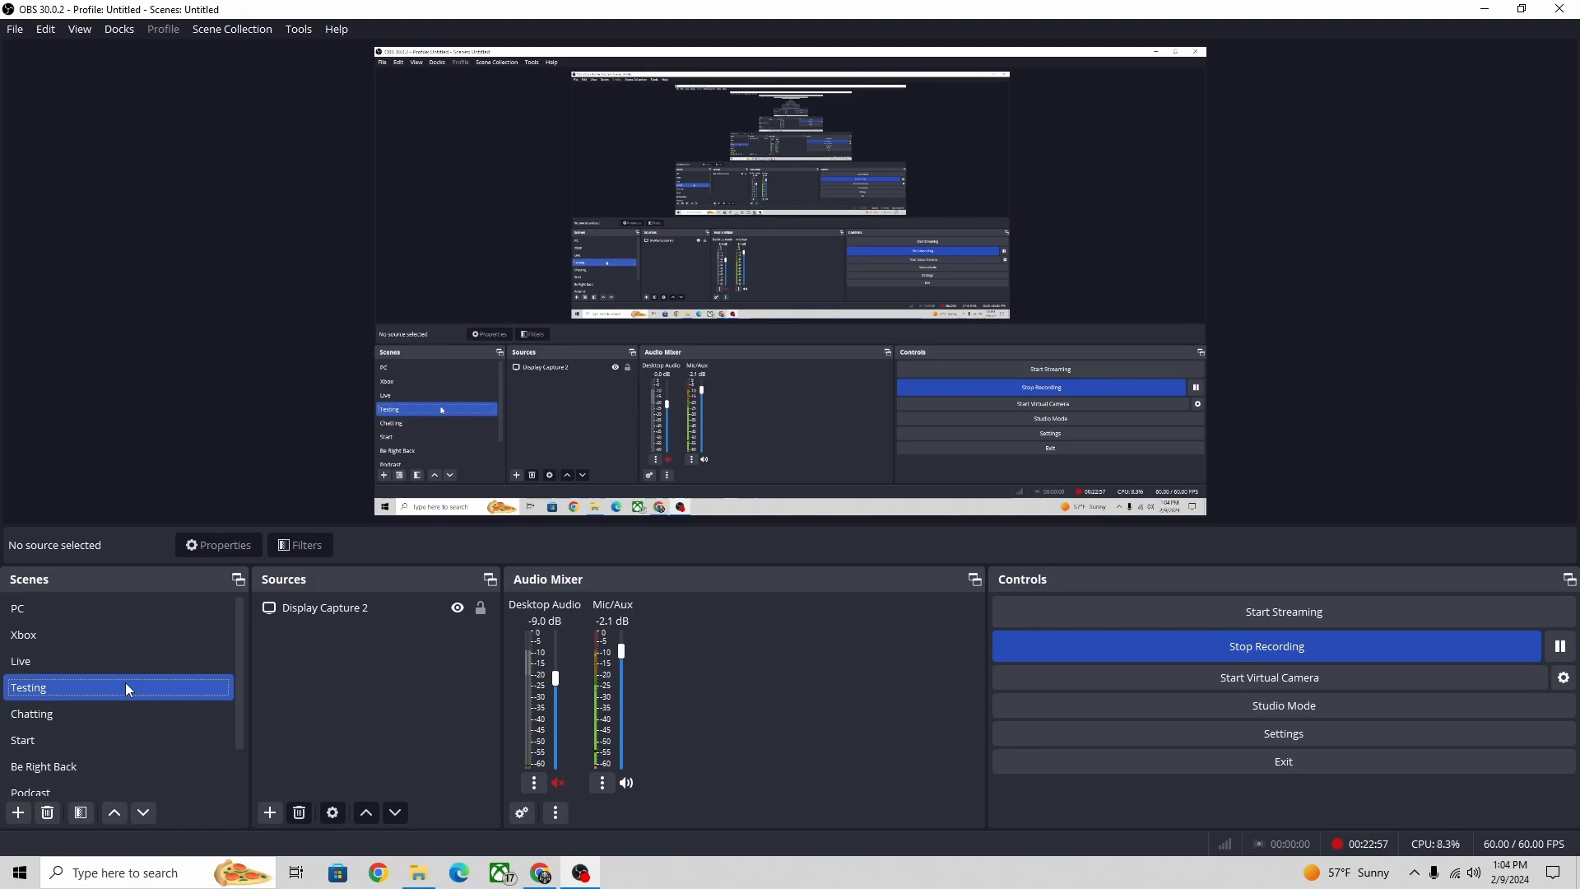
pyautogui.click(101, 650)
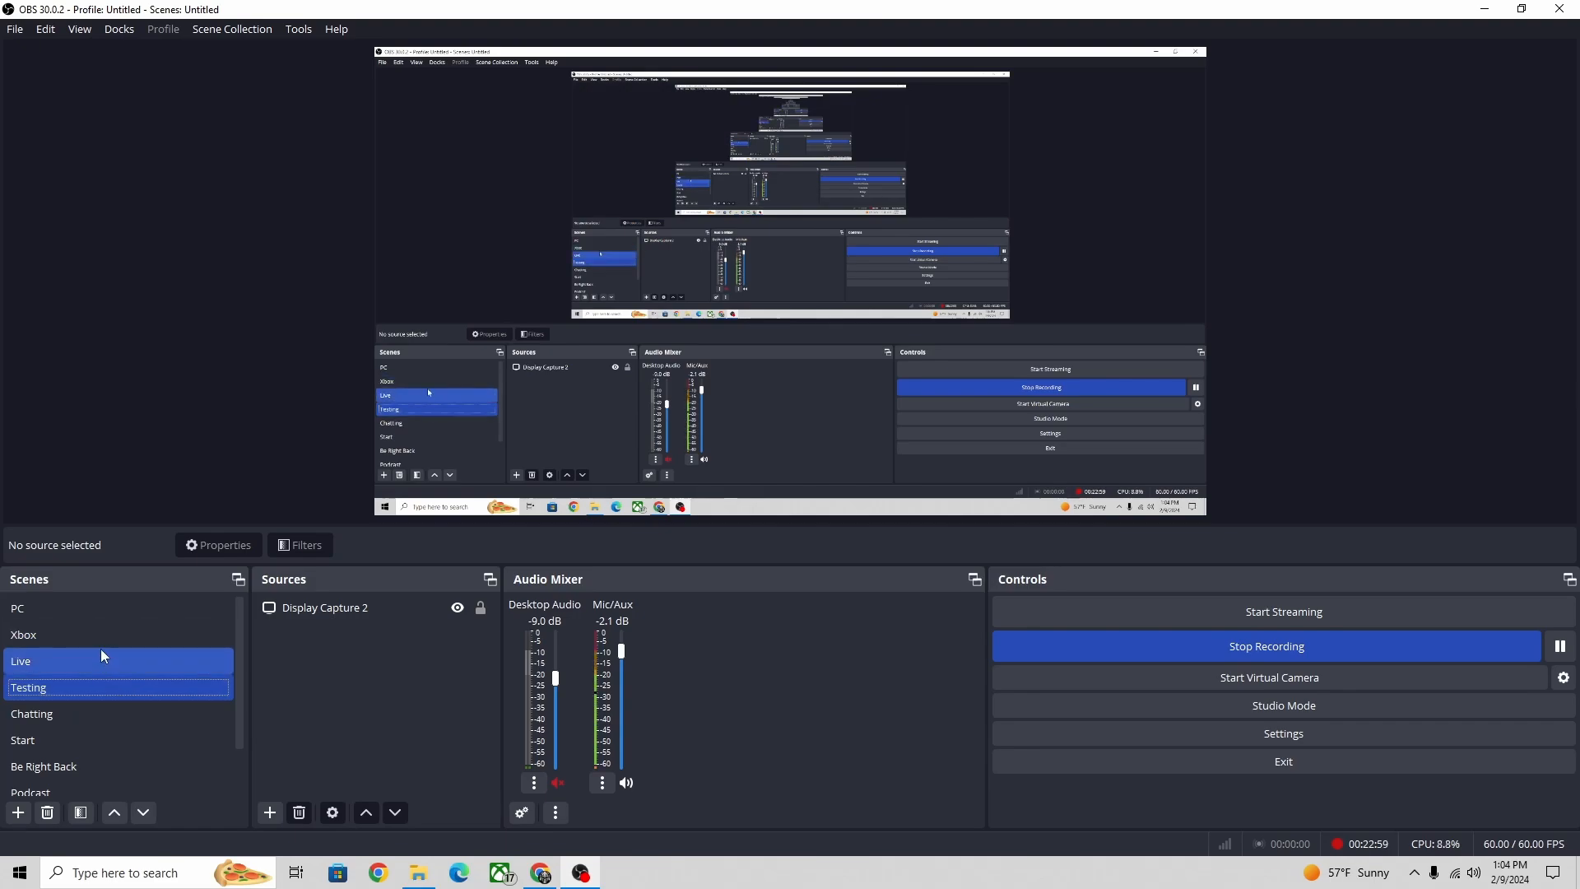
pyautogui.click(78, 686)
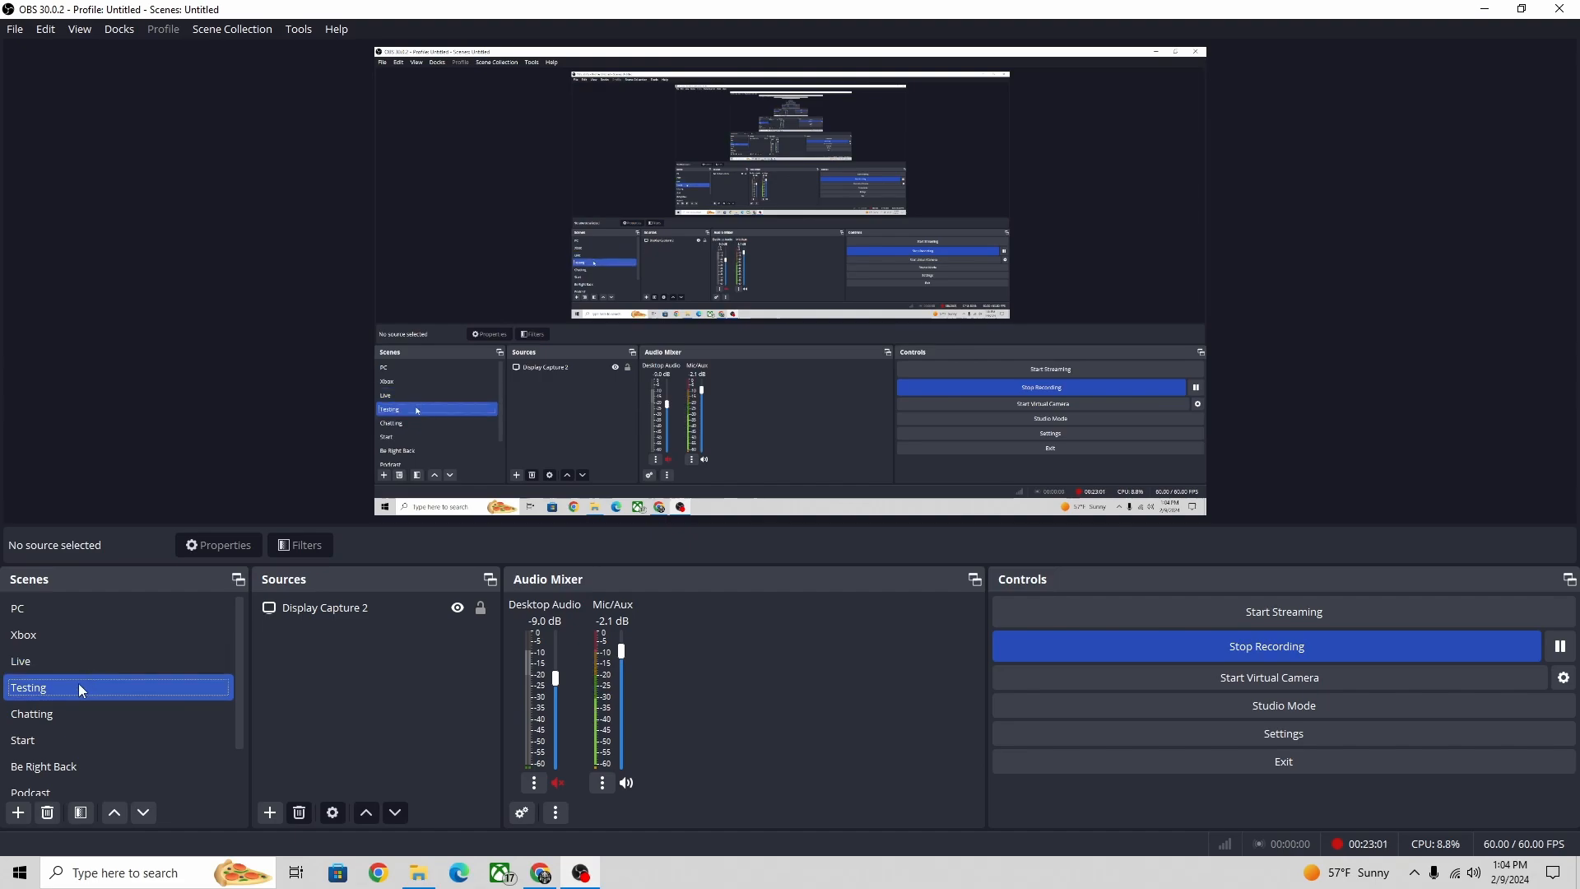
pyautogui.click(342, 609)
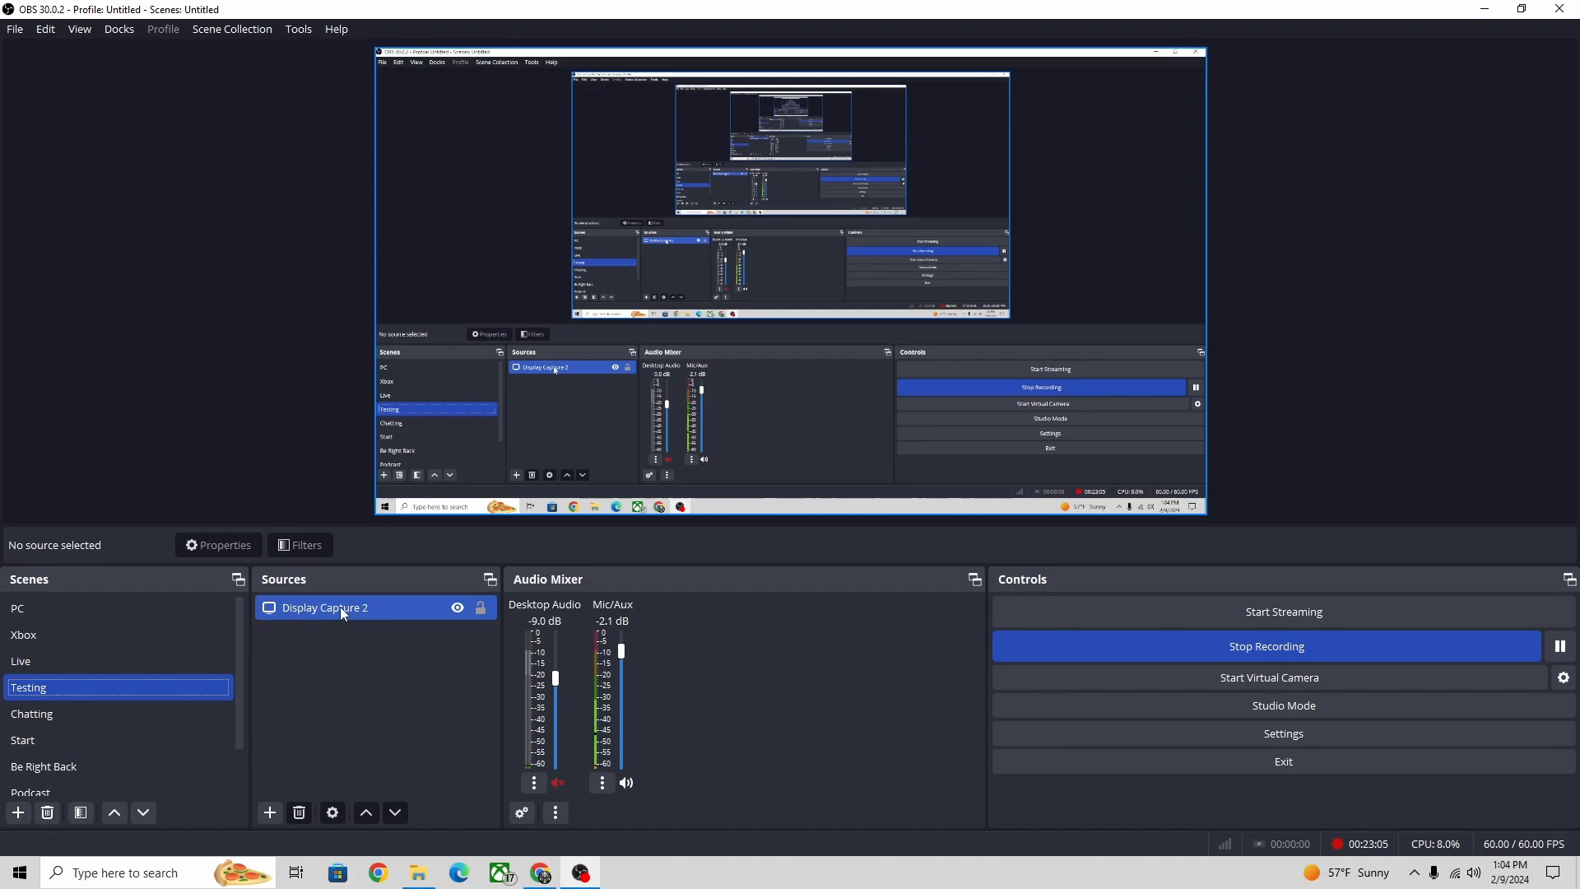
pyautogui.click(321, 630)
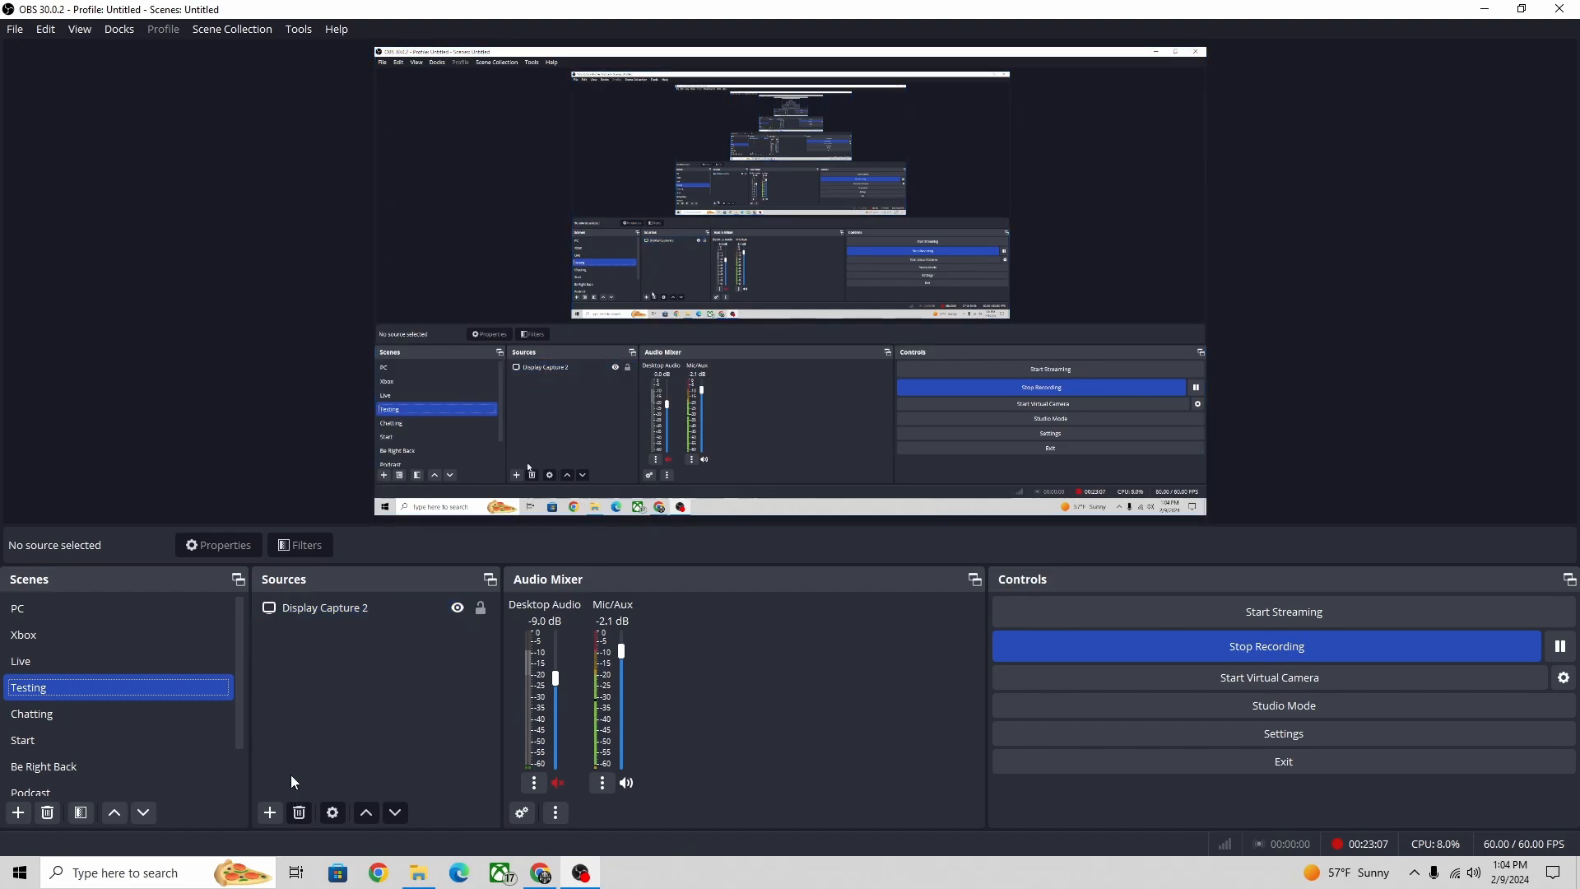
# - Add a new Game Capture source to the Testing scene with the mode Capture any fullscreen application
pyautogui.click(270, 813)
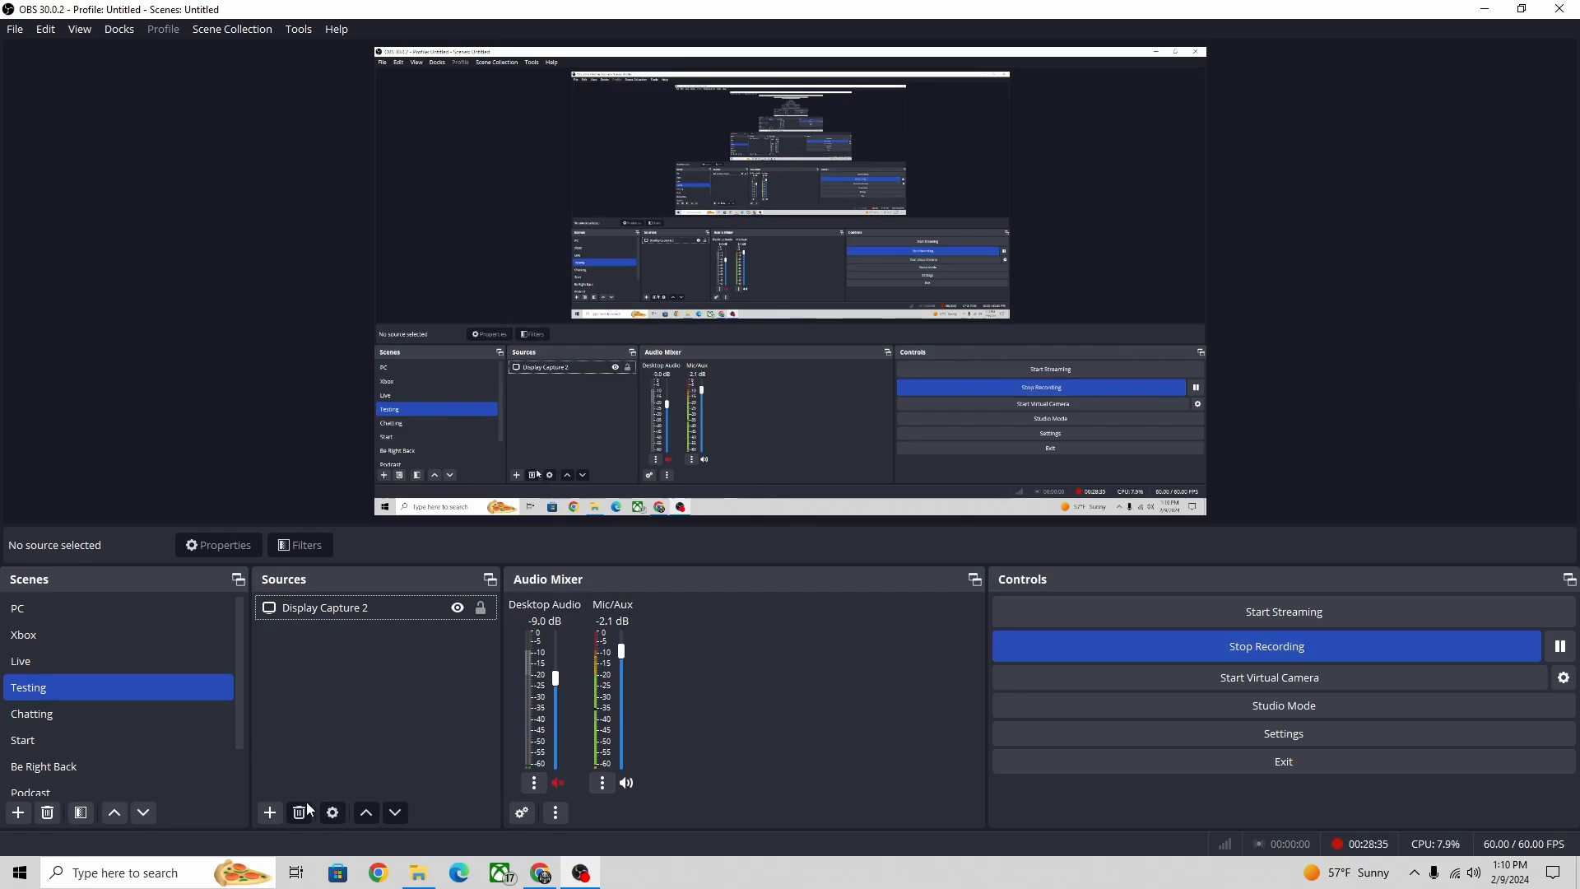
pyautogui.click(269, 815)
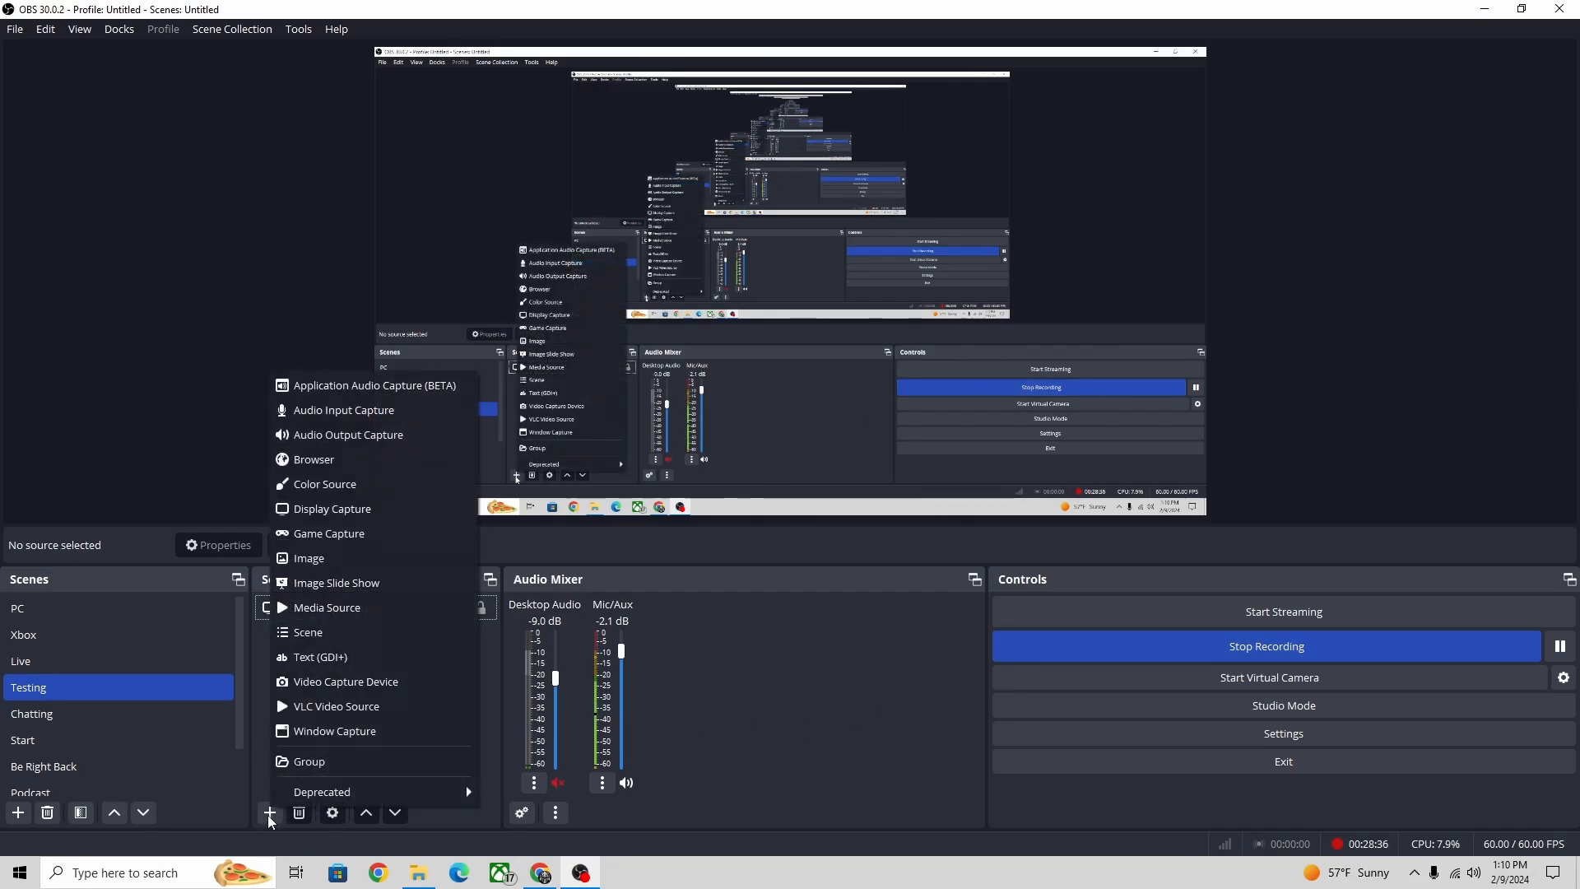
pyautogui.click(363, 533)
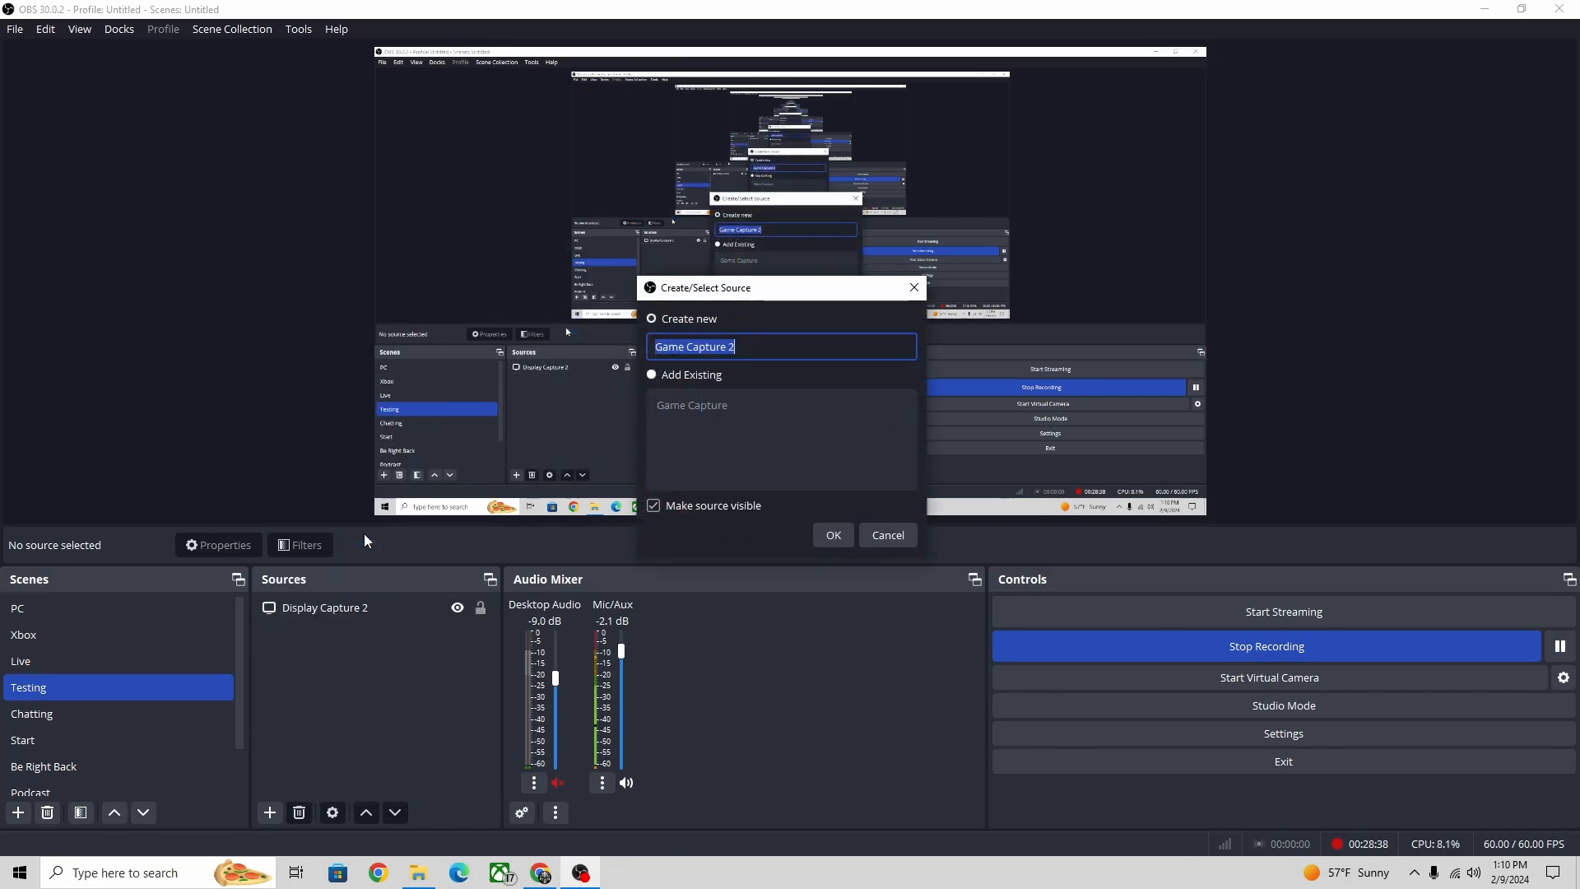
pyautogui.click(653, 319)
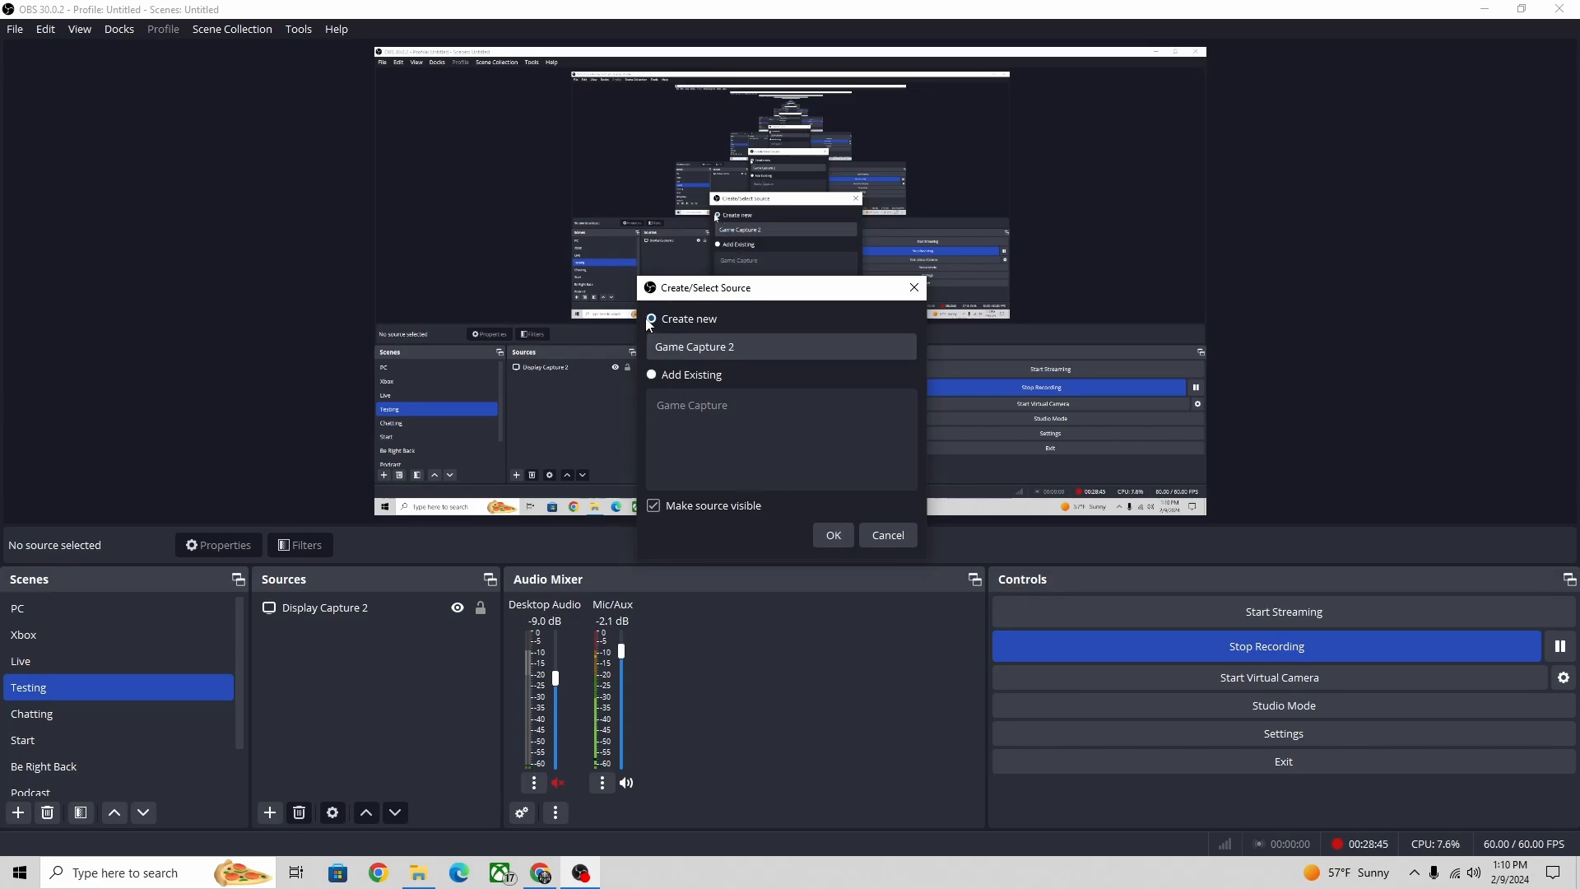
pyautogui.click(833, 536)
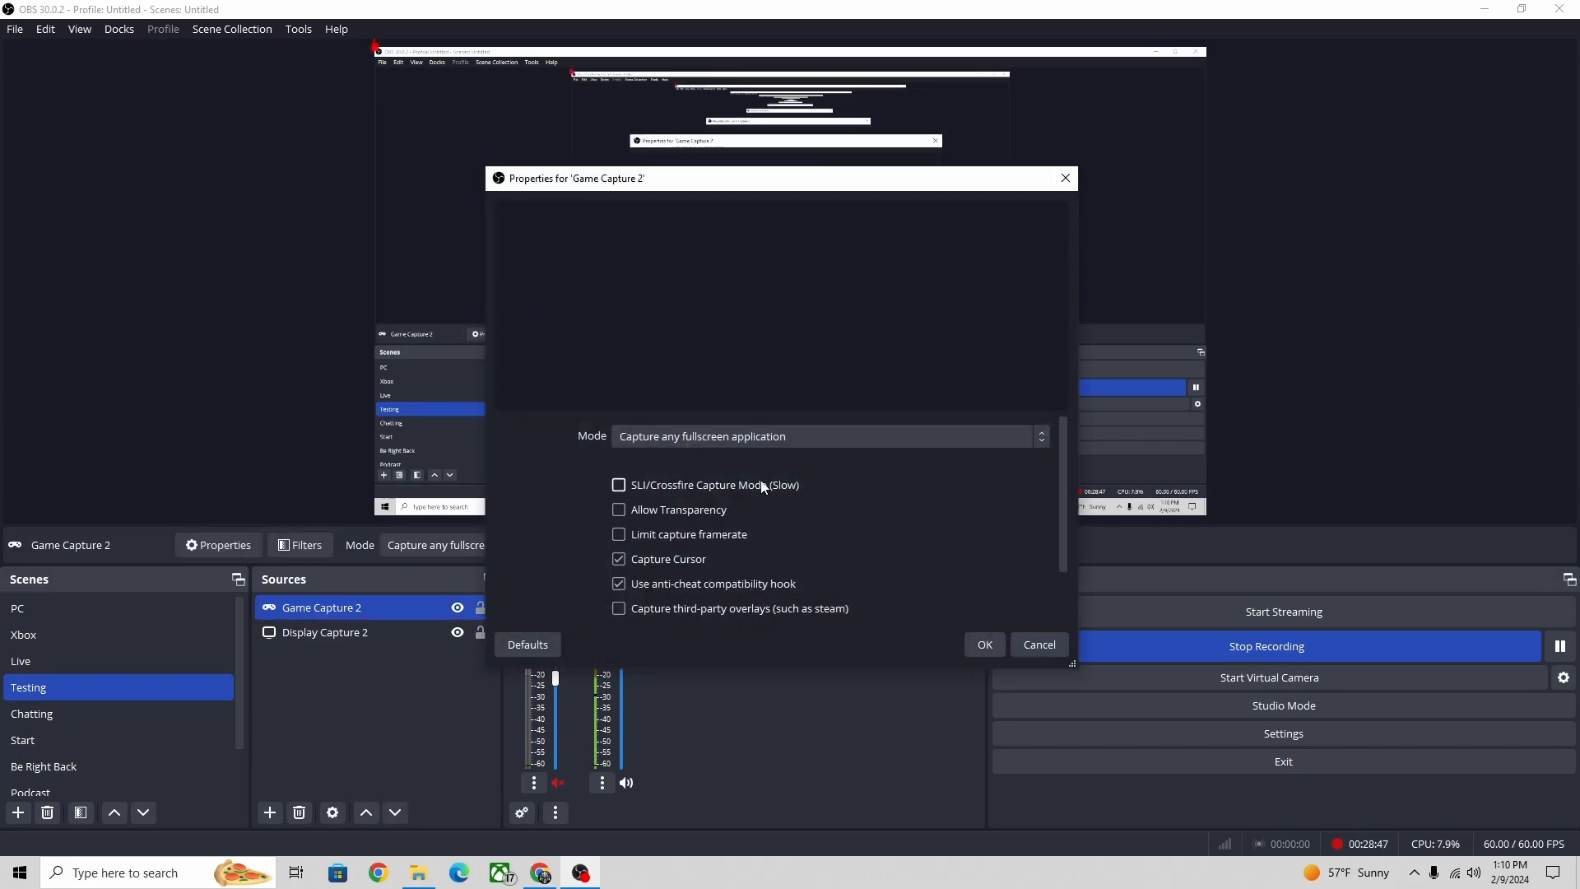
pyautogui.click(838, 436)
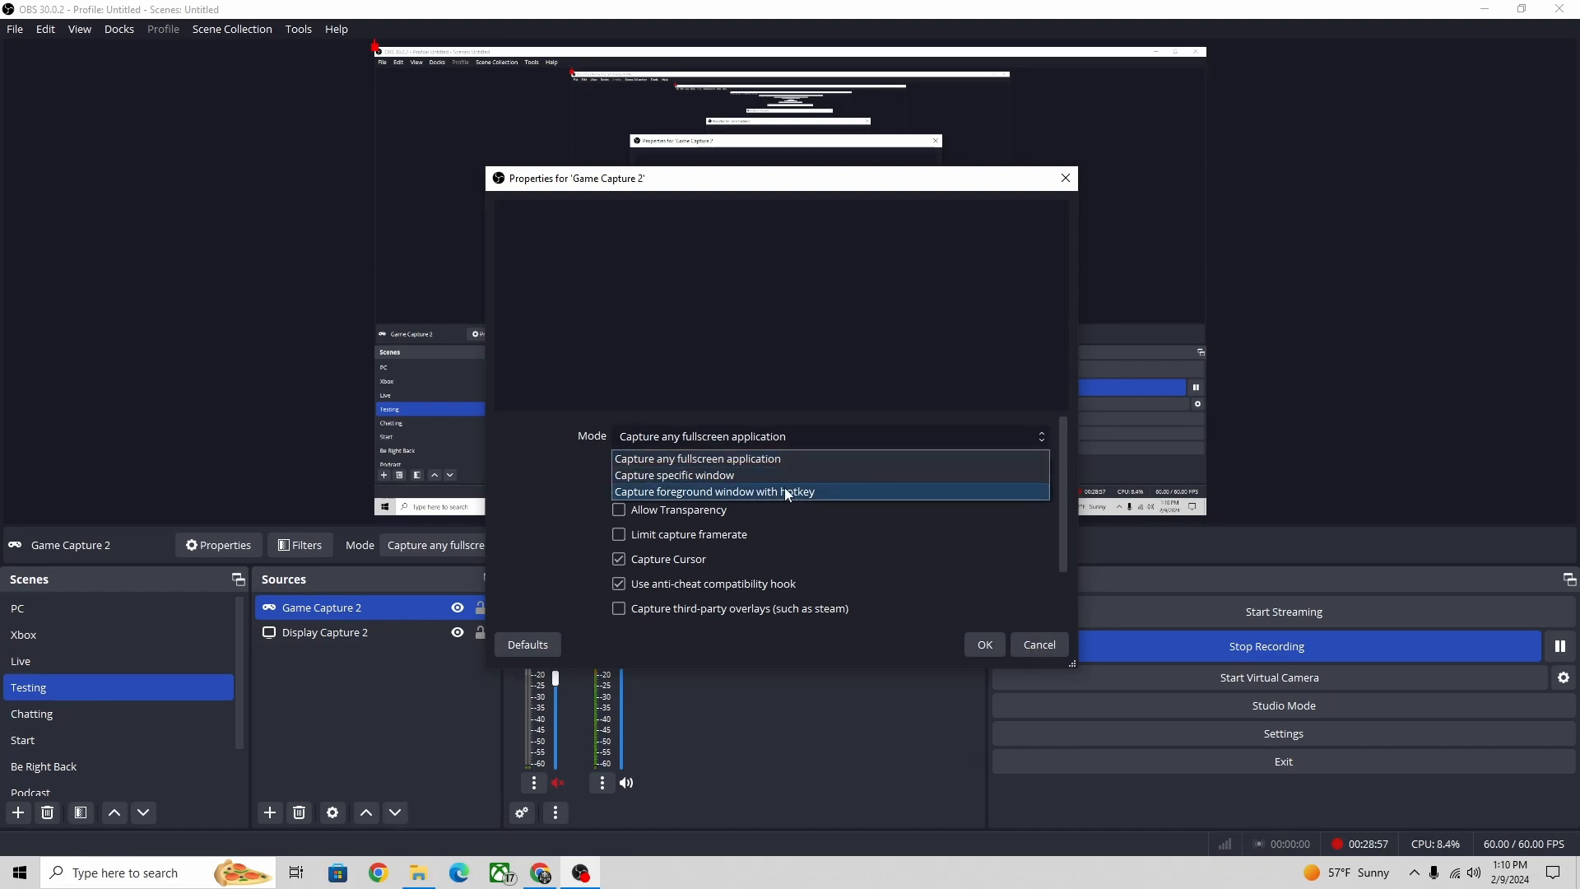
pyautogui.click(767, 460)
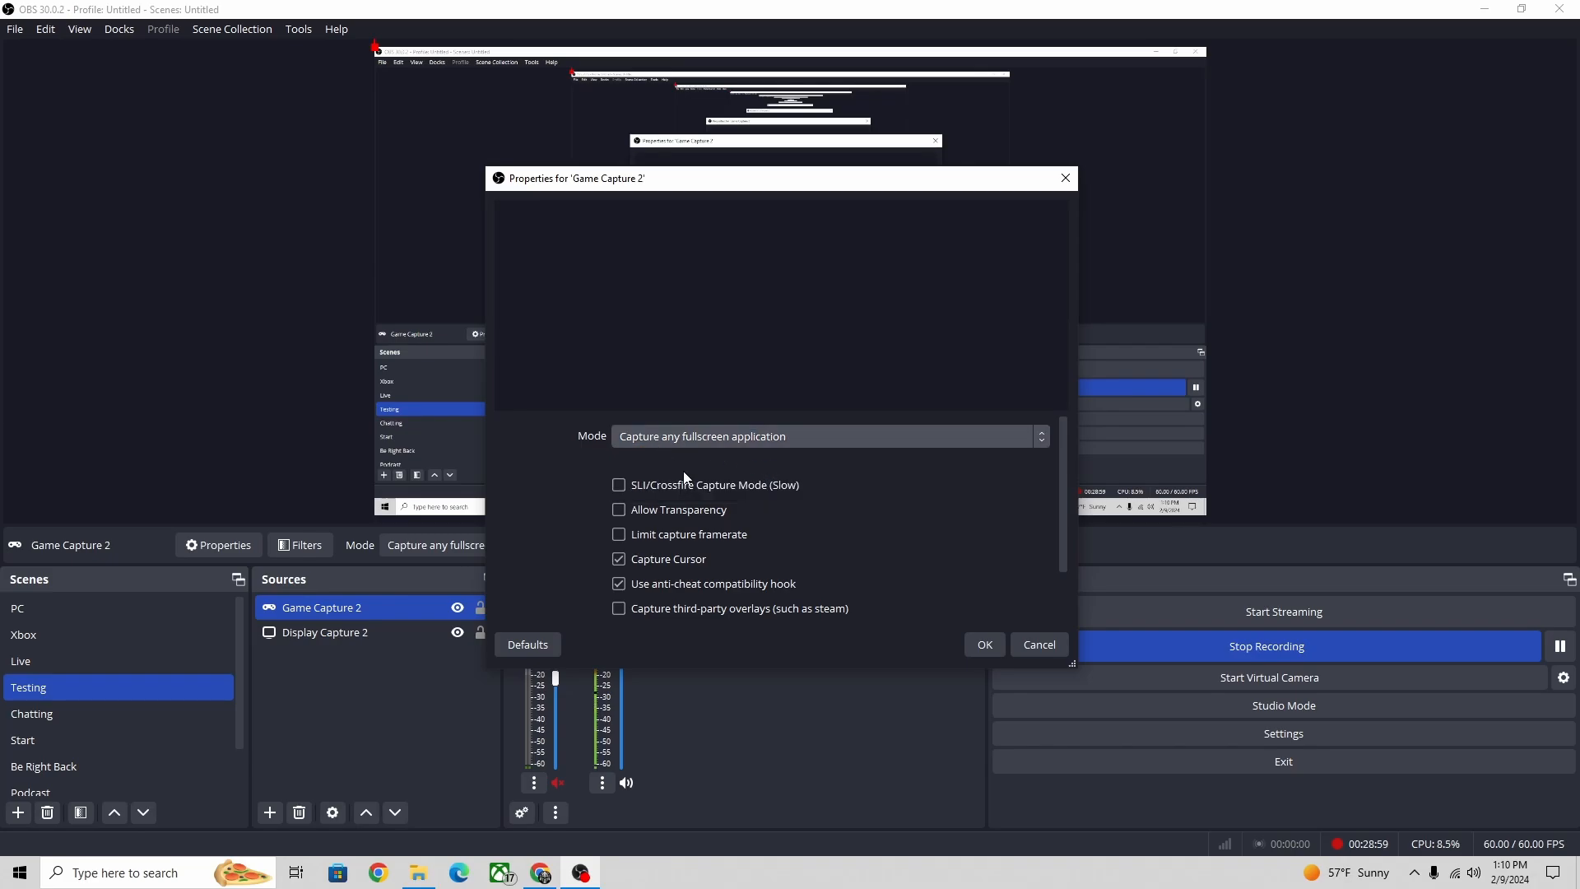
pyautogui.click(1040, 644)
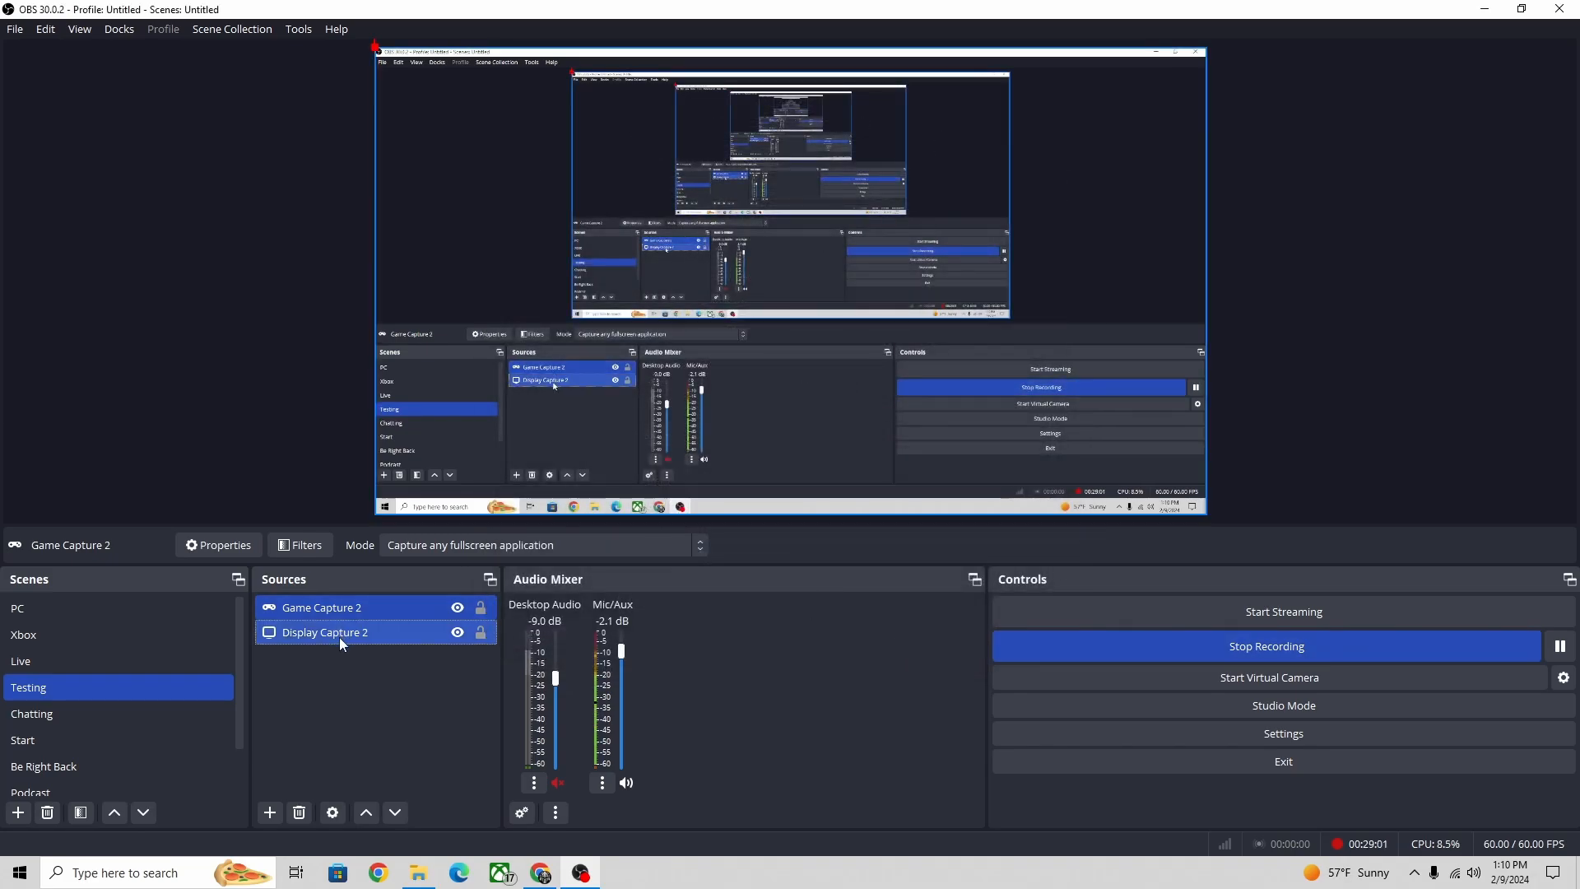
# - Set the capture method of the Display Capture 2 source to Automatic in its properties
pyautogui.rightClick(339, 637)
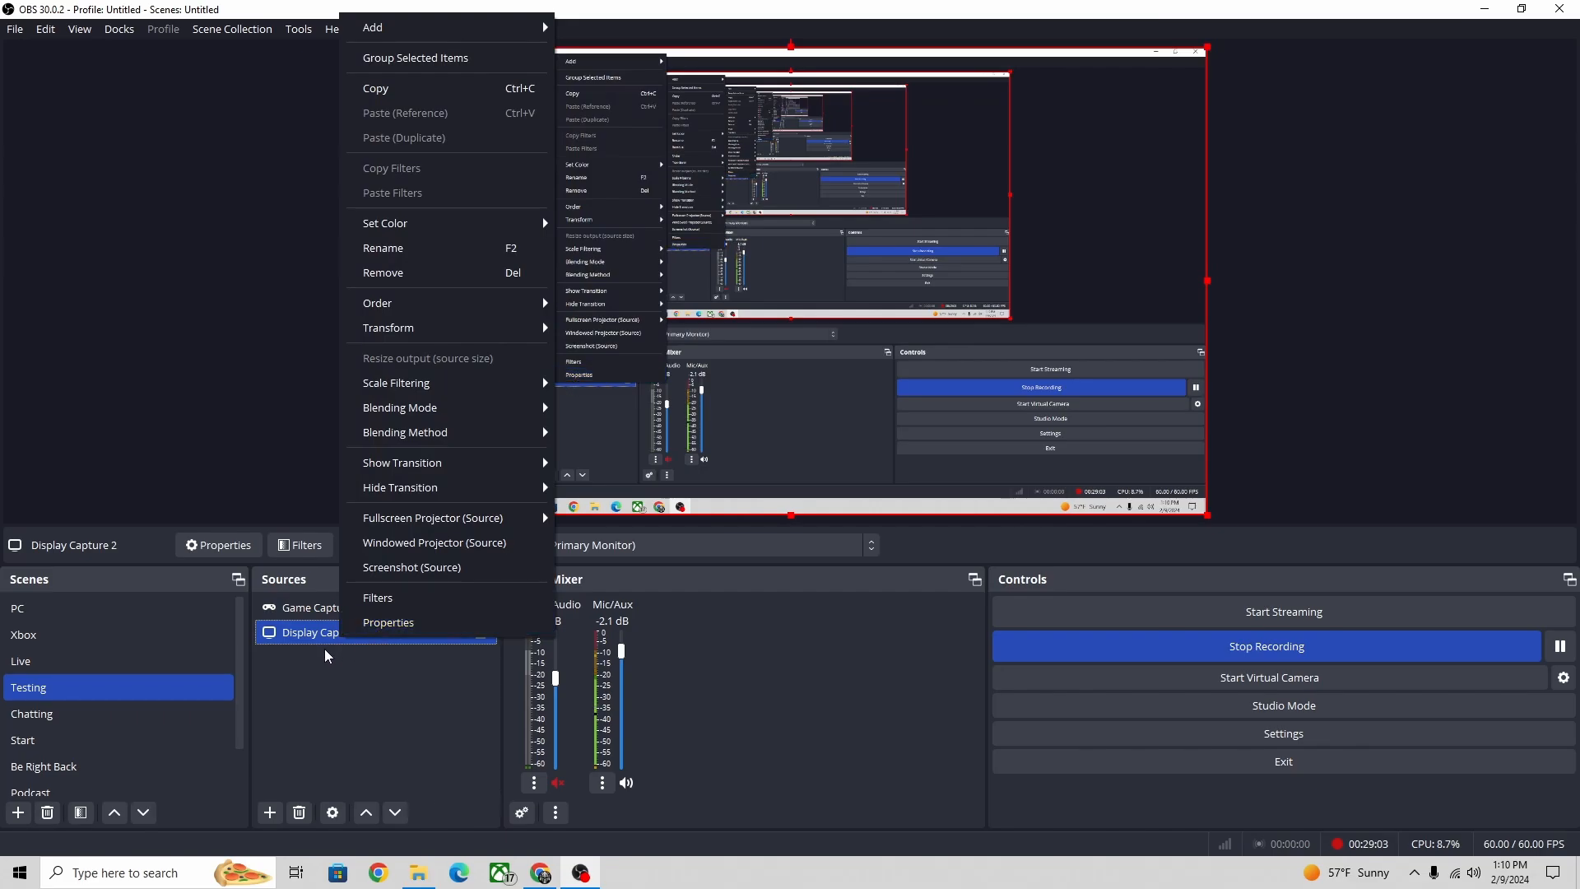
pyautogui.click(324, 642)
pyautogui.doubleClick(327, 635)
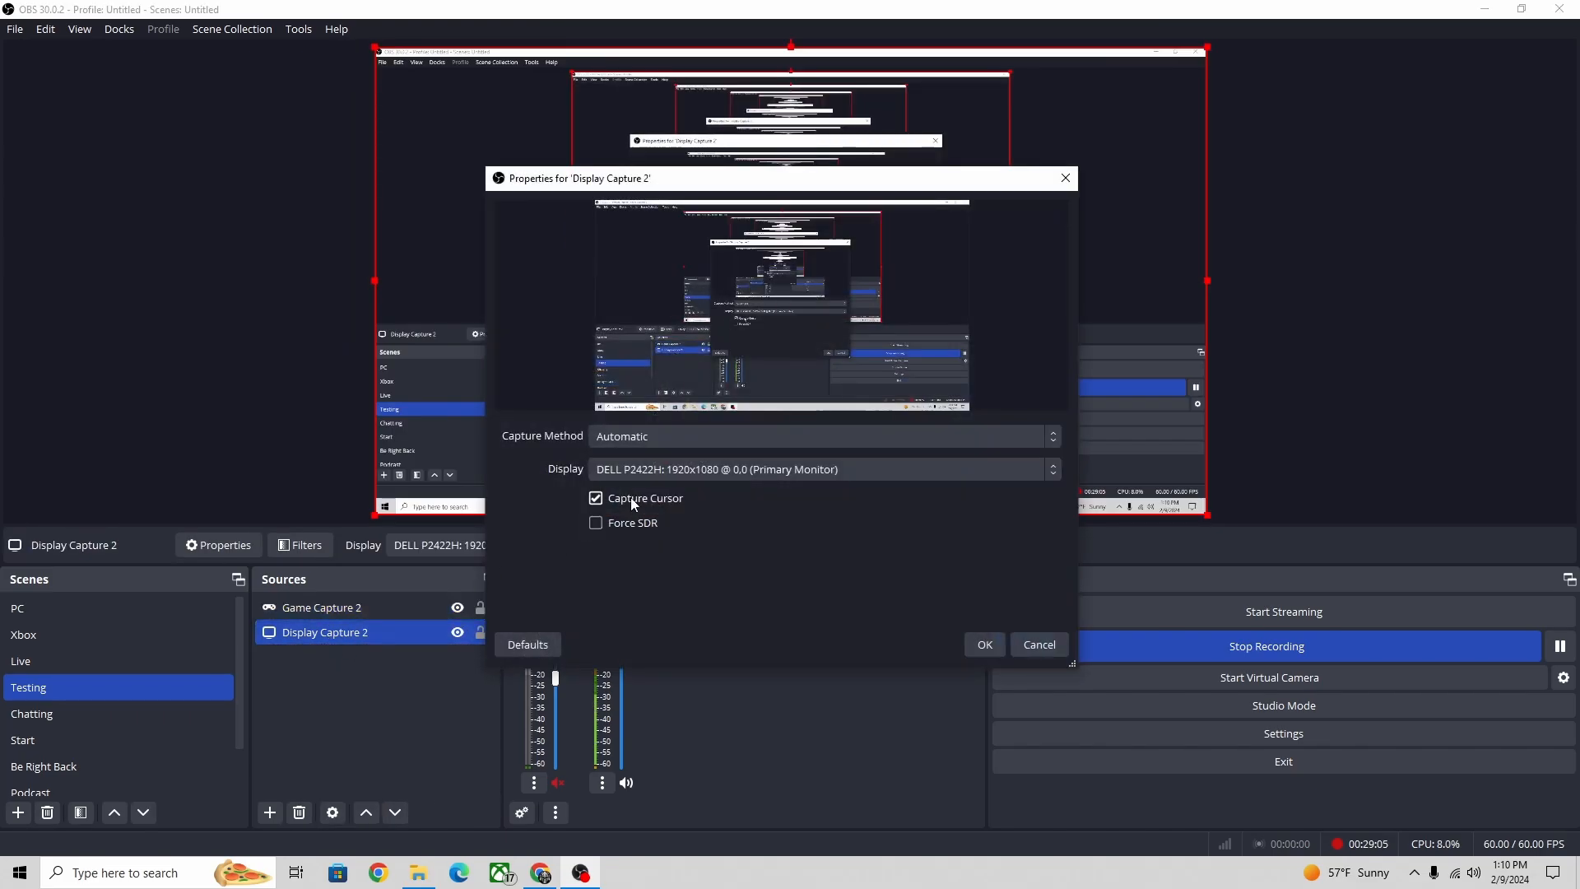
pyautogui.click(688, 435)
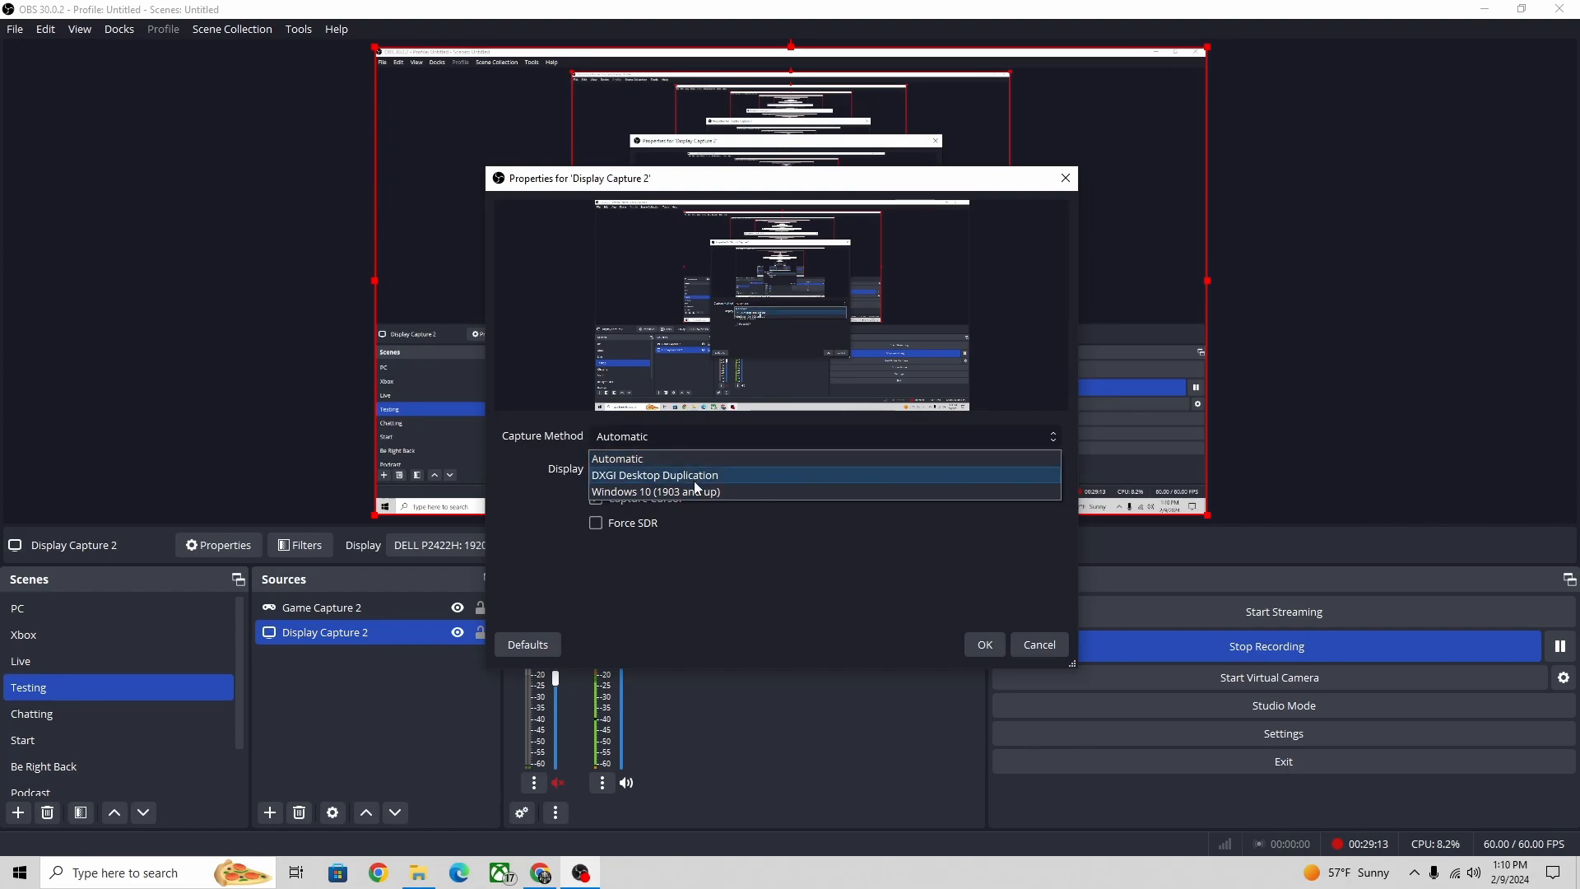
pyautogui.click(686, 456)
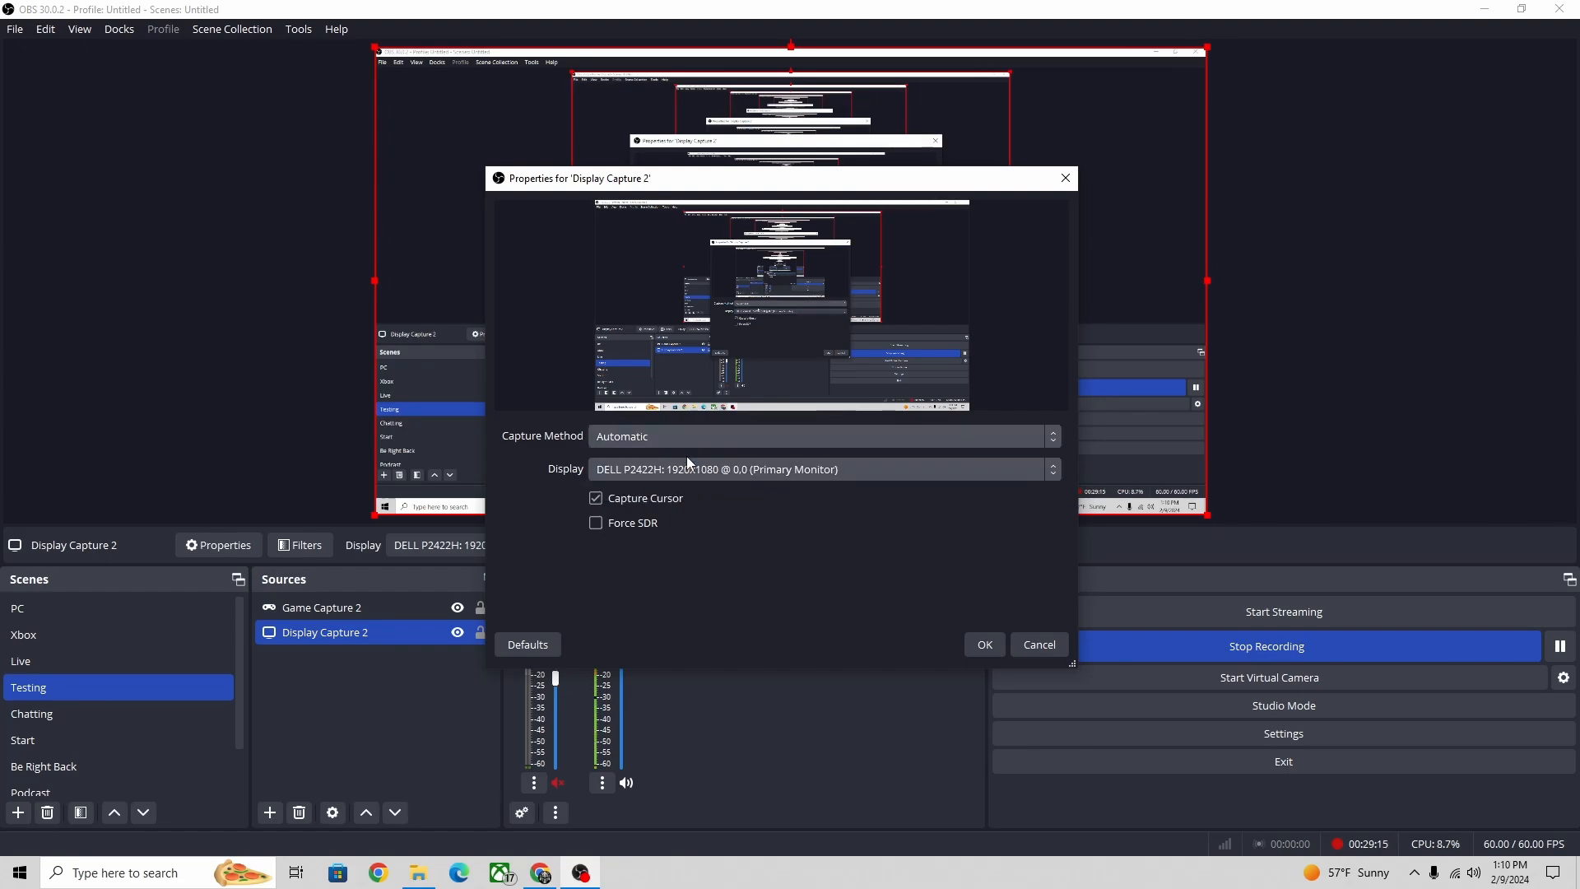
pyautogui.click(981, 645)
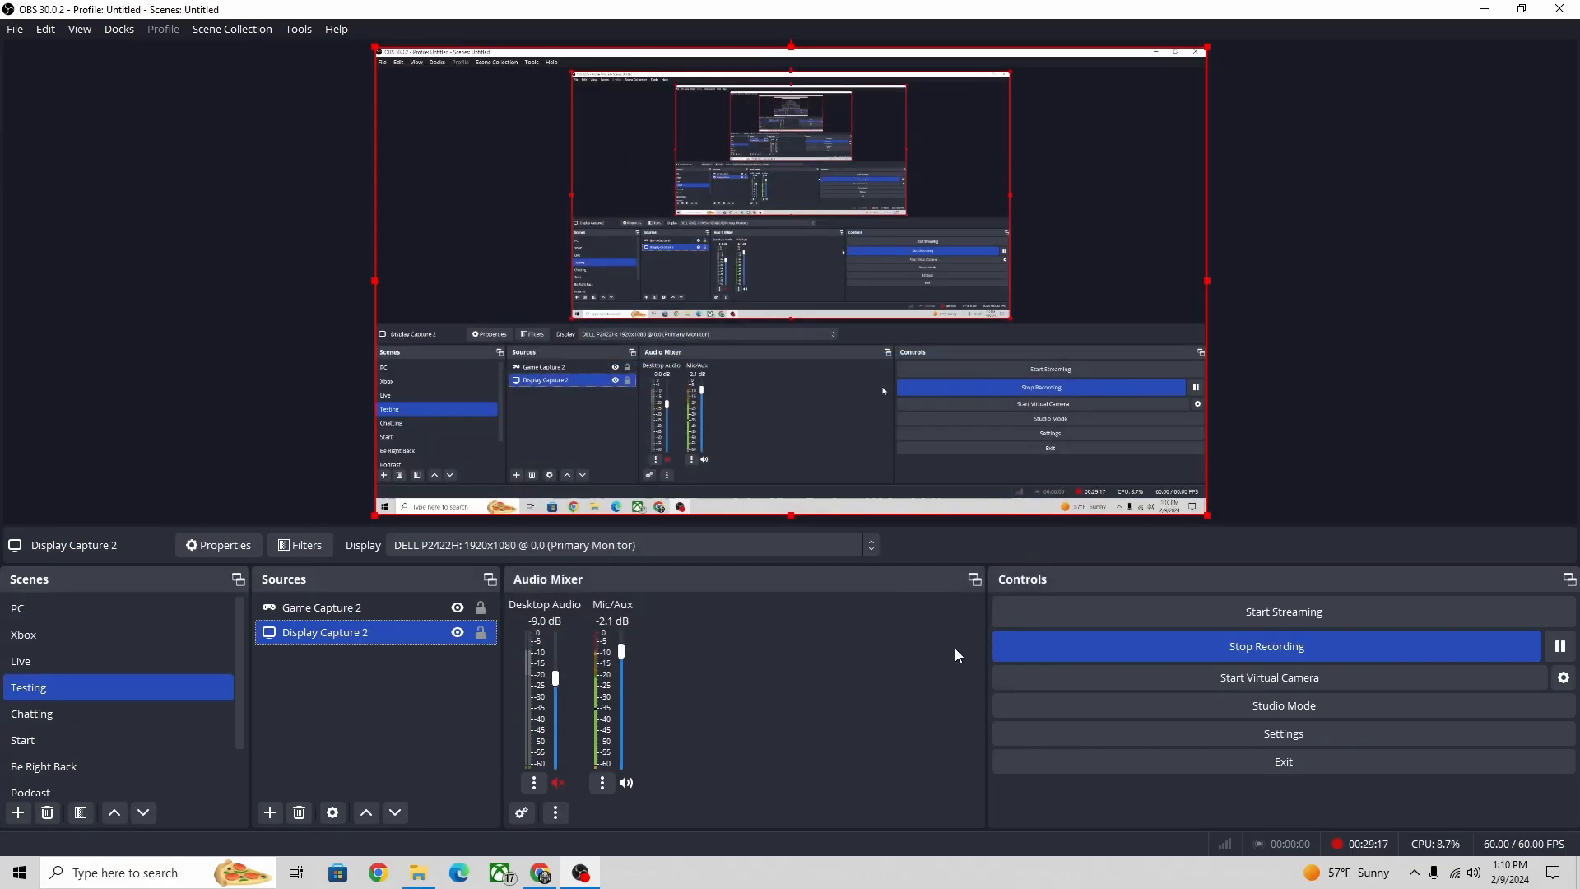
# - Lock the Display Capture 2 source and remove the Game Capture source from the Testing scene
pyautogui.click(362, 613)
pyautogui.click(360, 636)
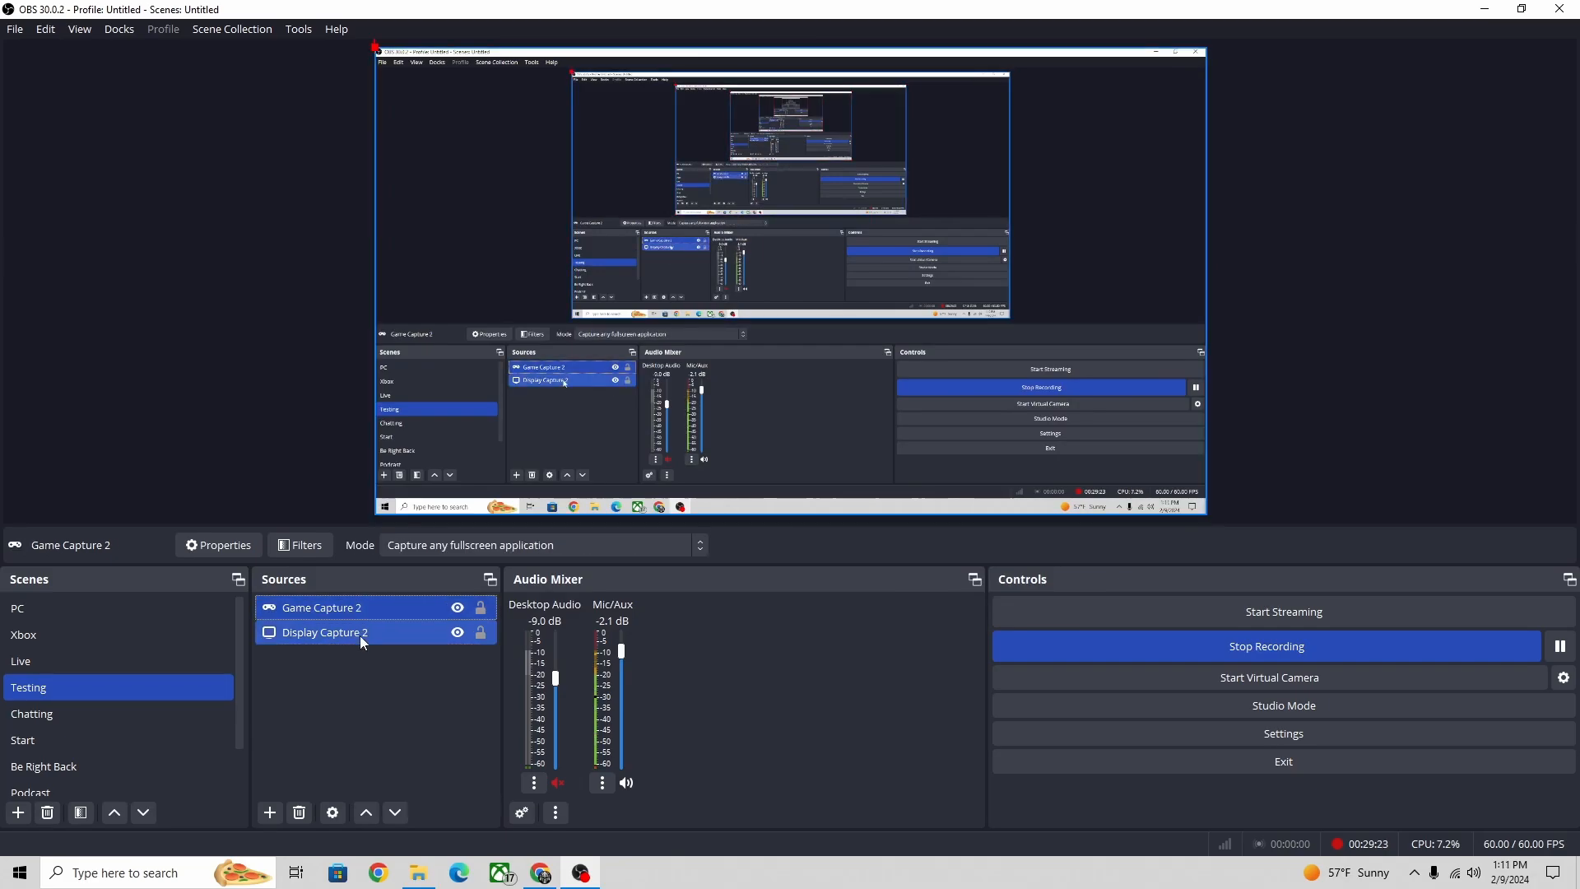
pyautogui.click(481, 632)
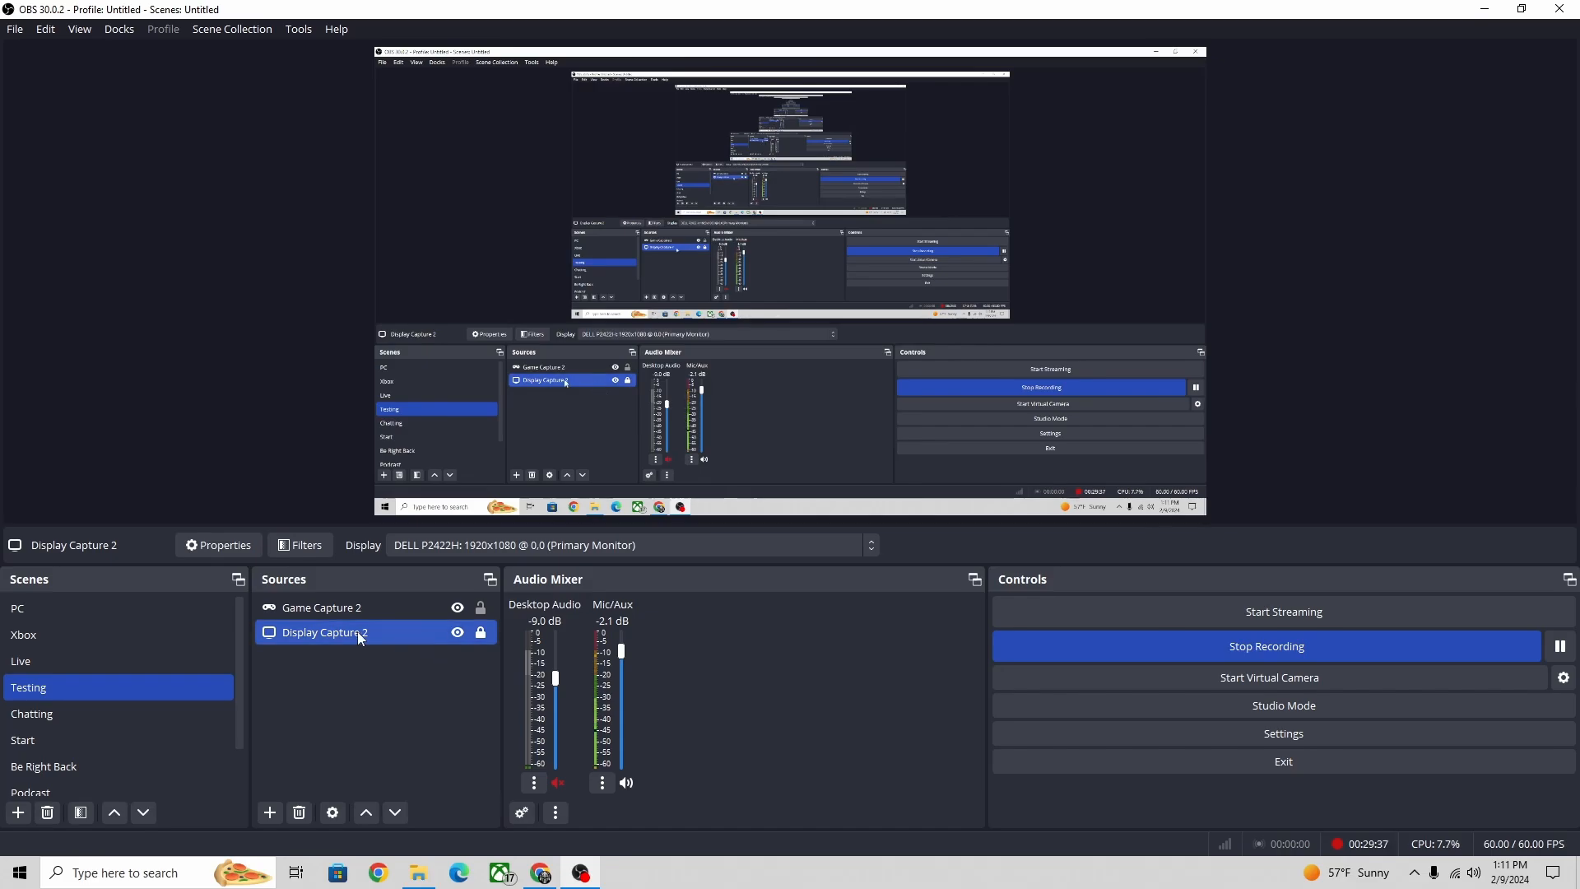
pyautogui.hotkey('ctrl', 'z')
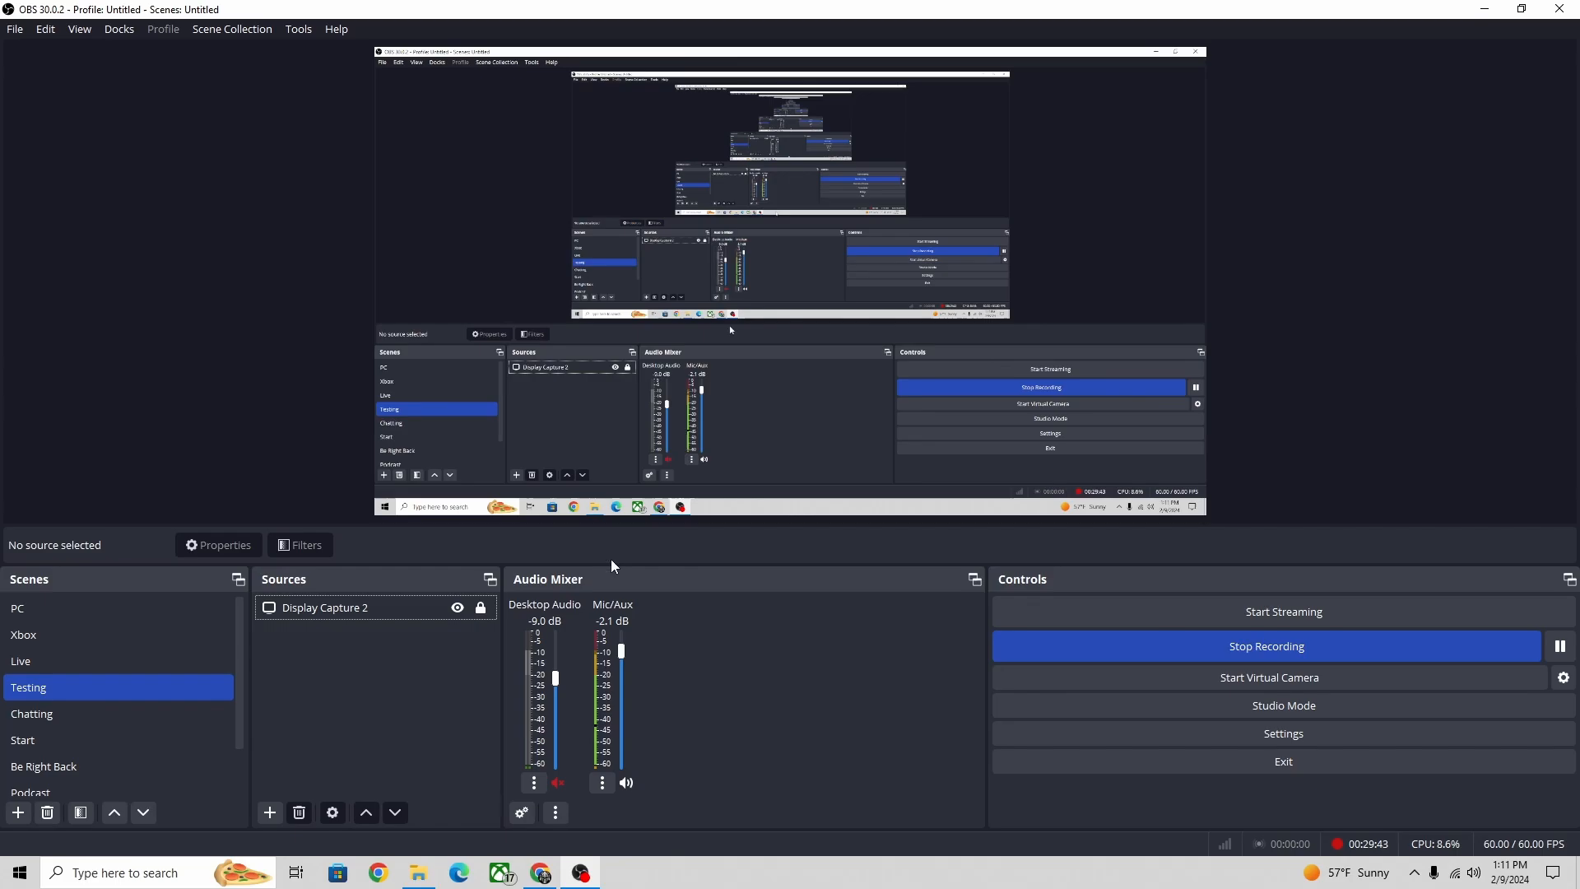
# - Add a new Video Capture Device source to the Testing scene using the C7 USB3.0 Video device
pyautogui.click(272, 812)
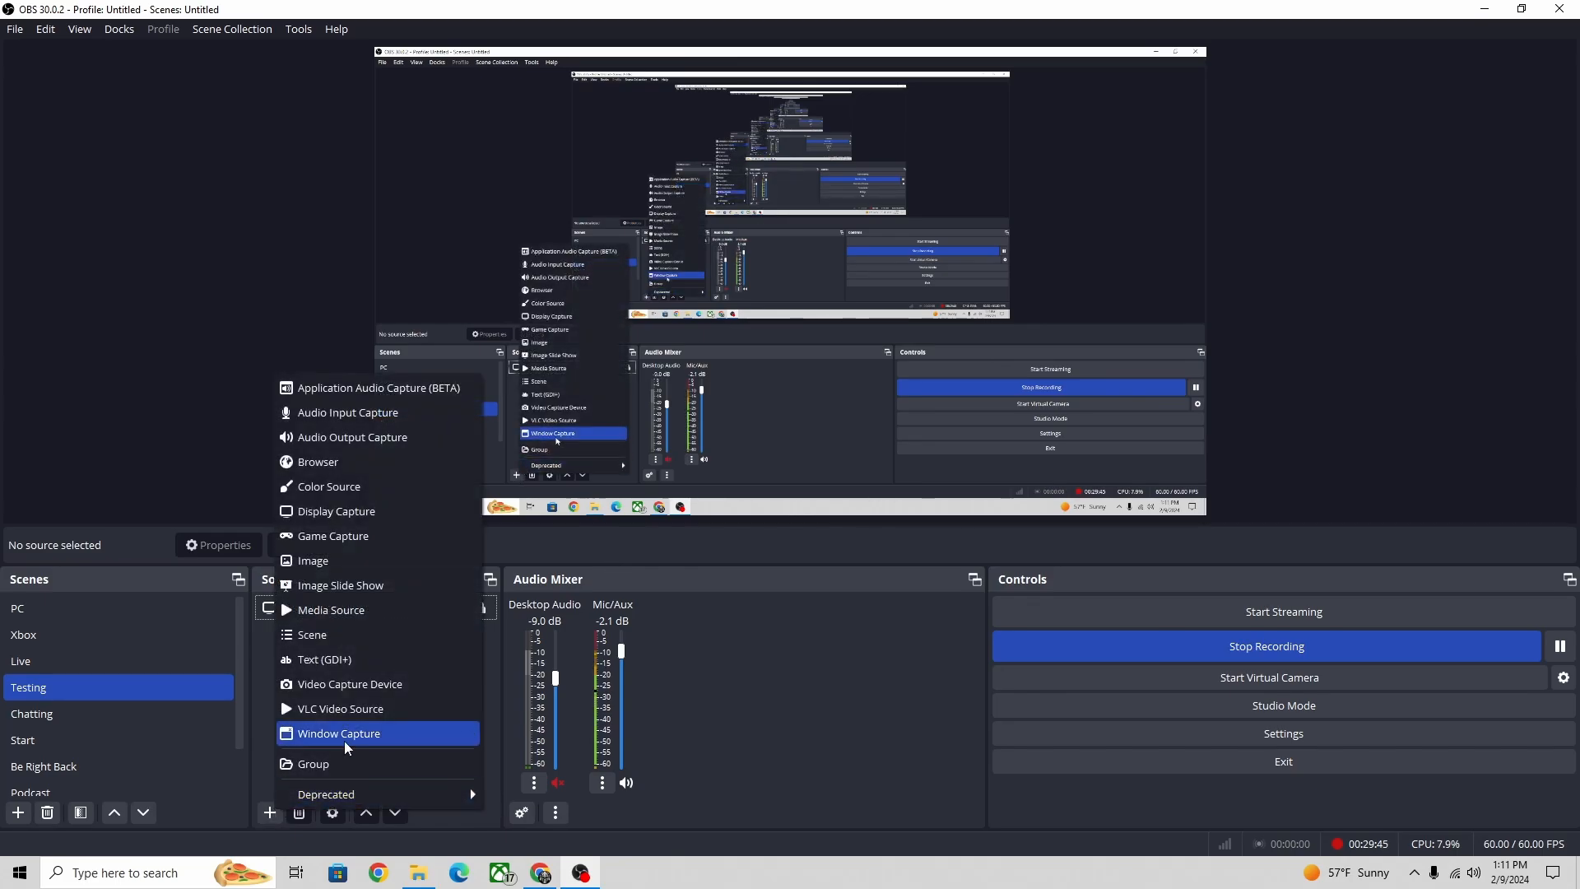
pyautogui.click(369, 686)
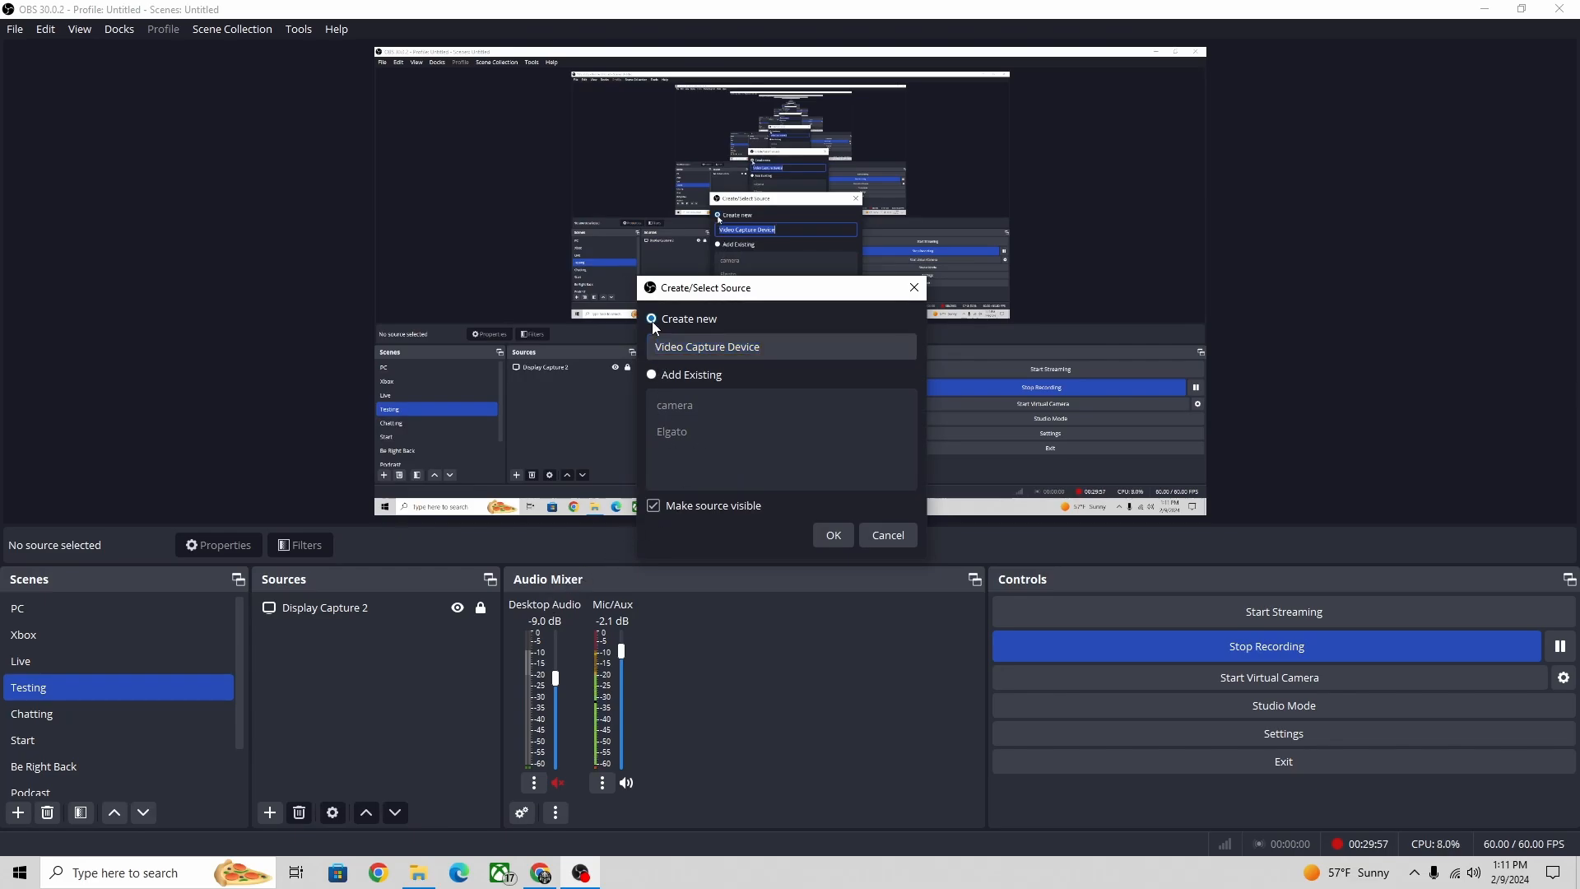
pyautogui.click(833, 535)
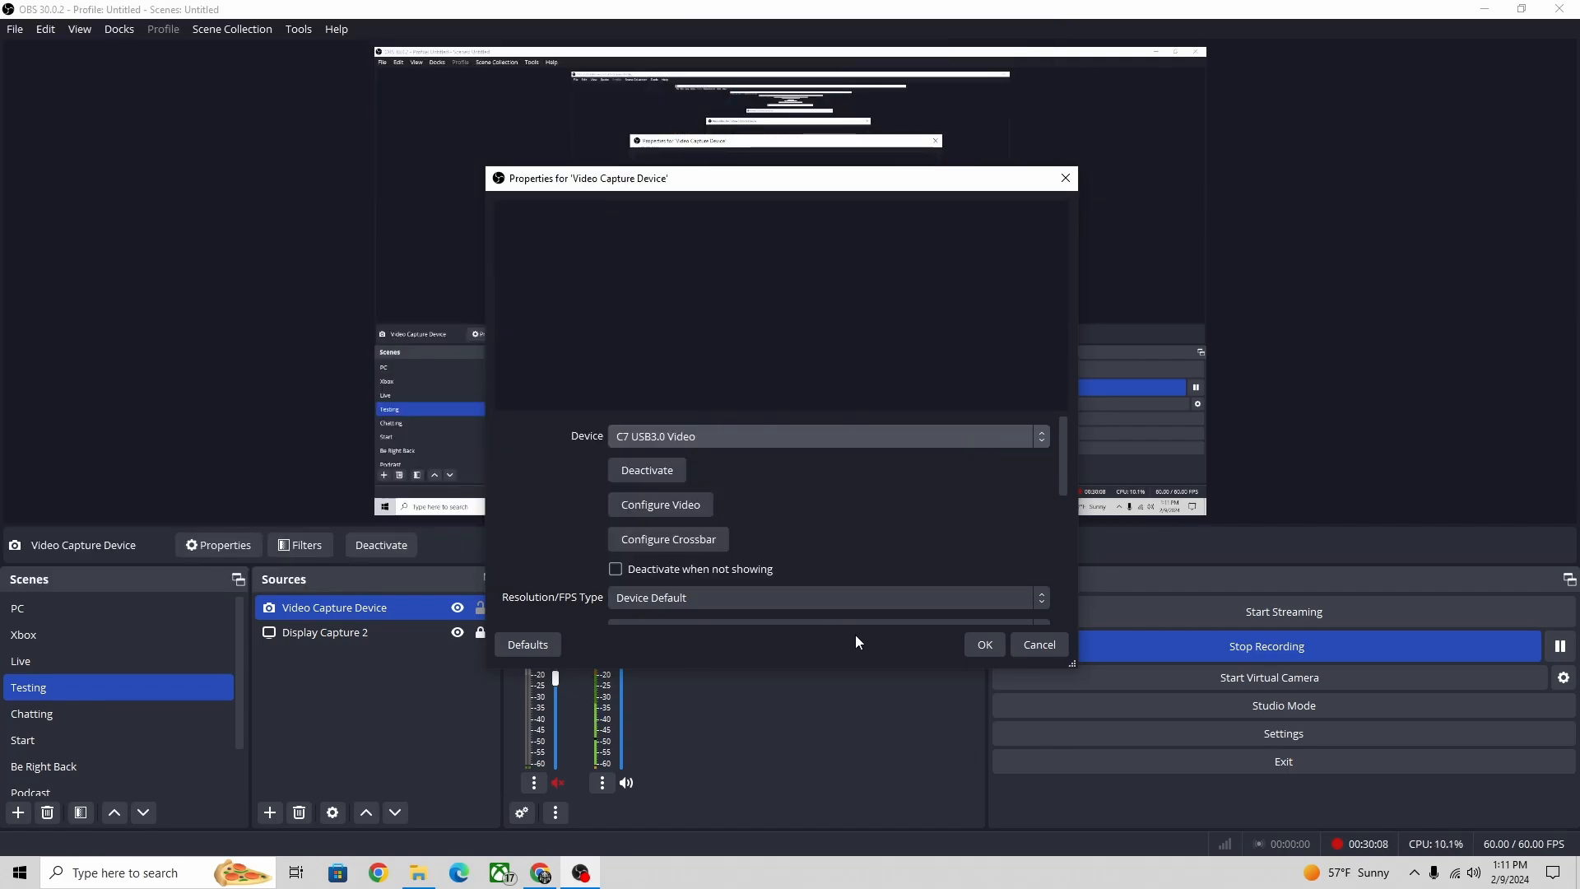
pyautogui.click(984, 645)
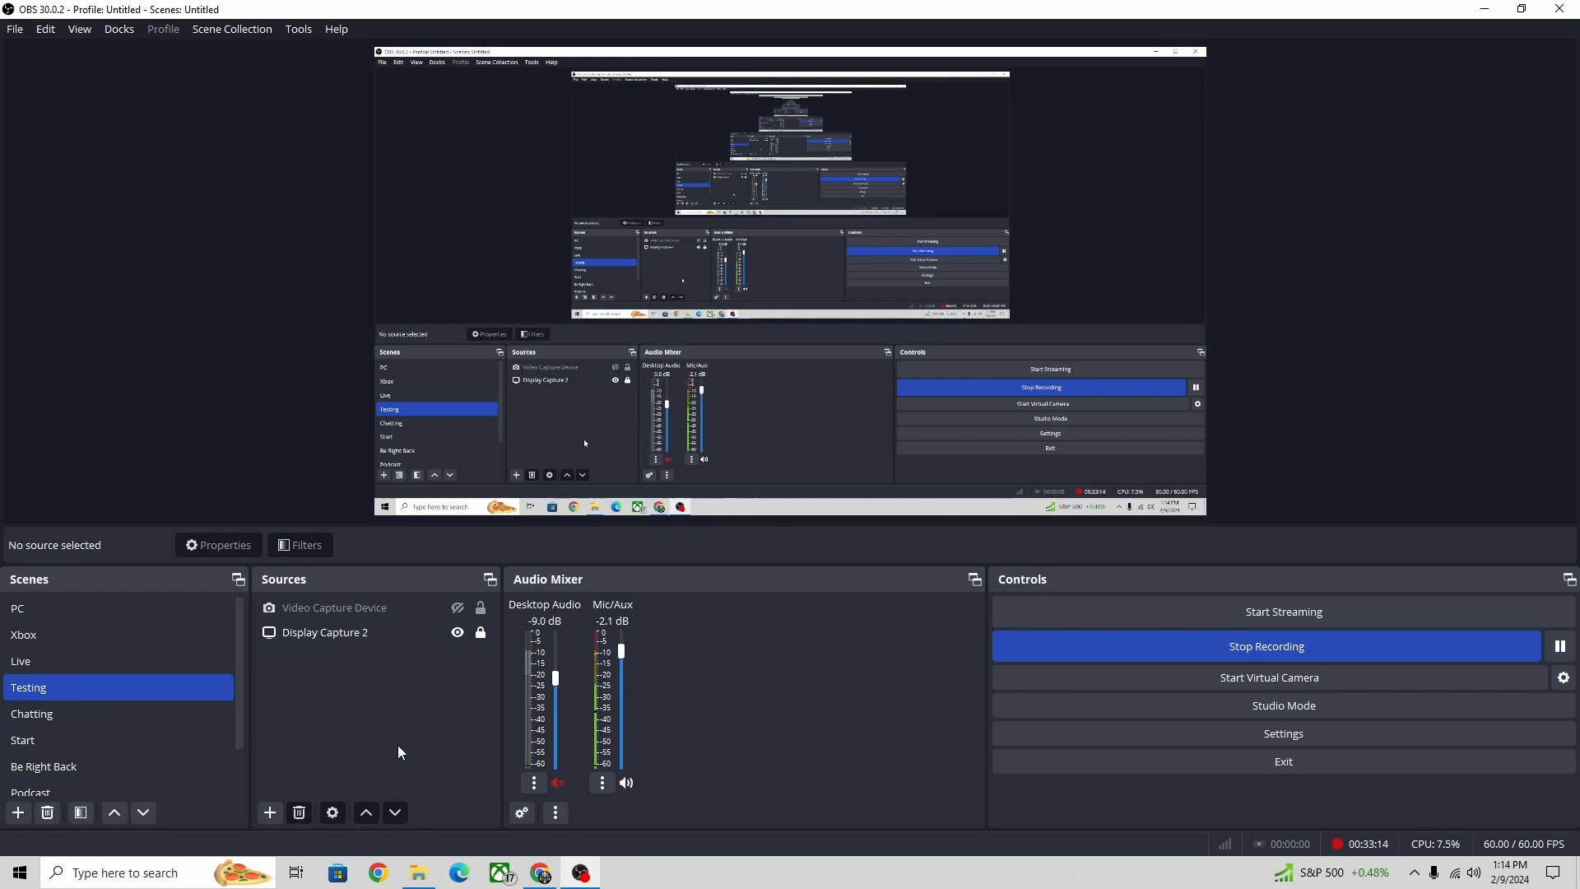
# - Add a new Audio Input Capture source using the device Digital Audio Interface (C7 USB3.0 Audio)
pyautogui.click(270, 813)
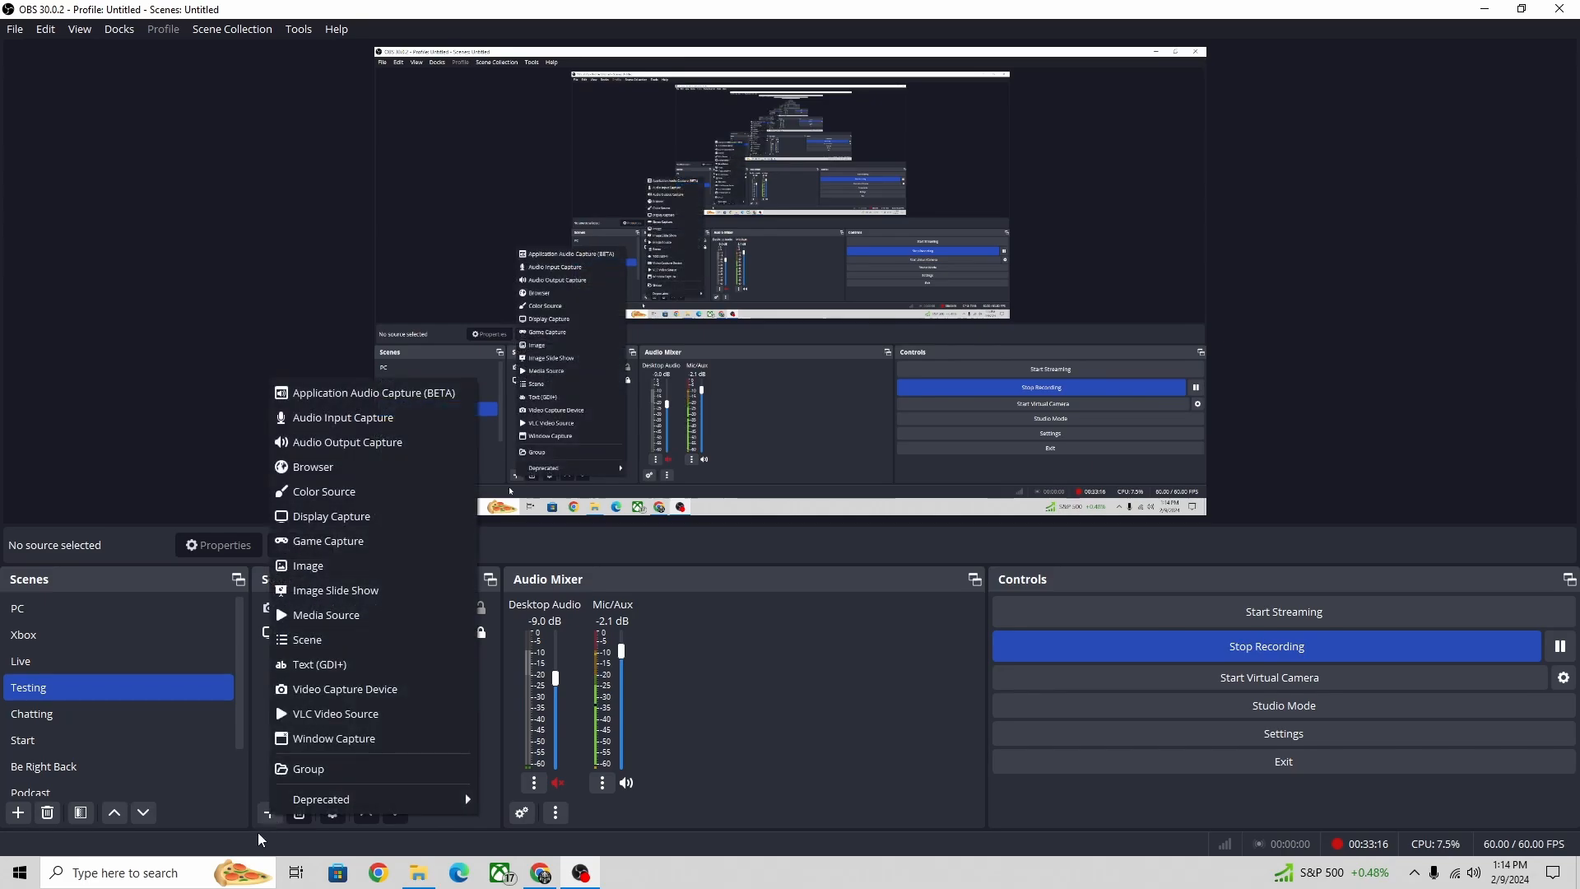
pyautogui.click(367, 420)
pyautogui.click(653, 319)
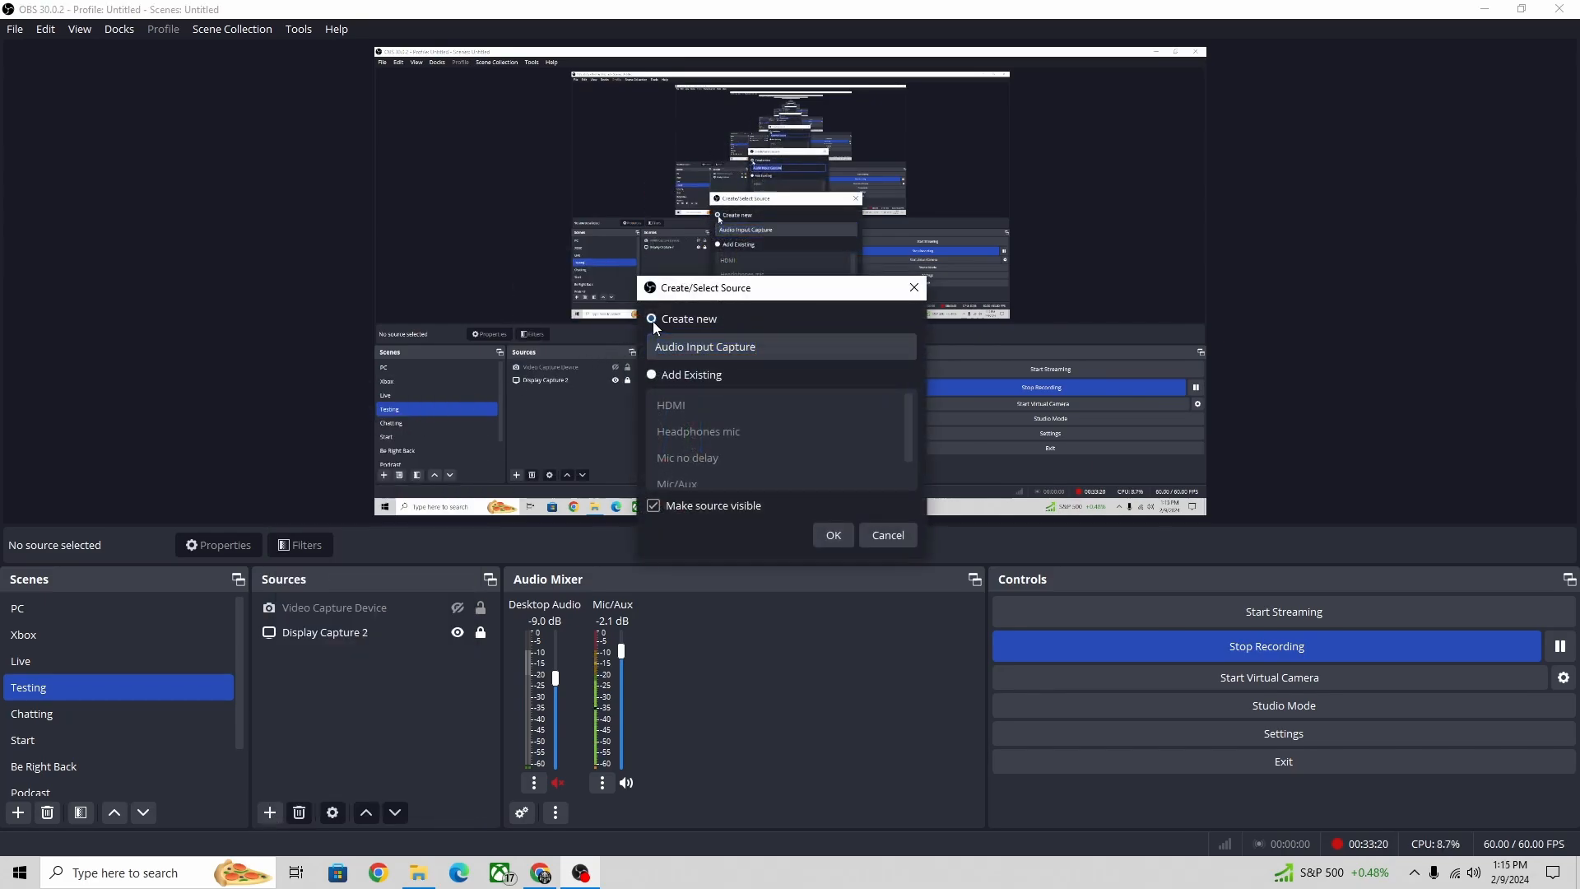
pyautogui.click(833, 536)
pyautogui.click(707, 225)
pyautogui.click(698, 294)
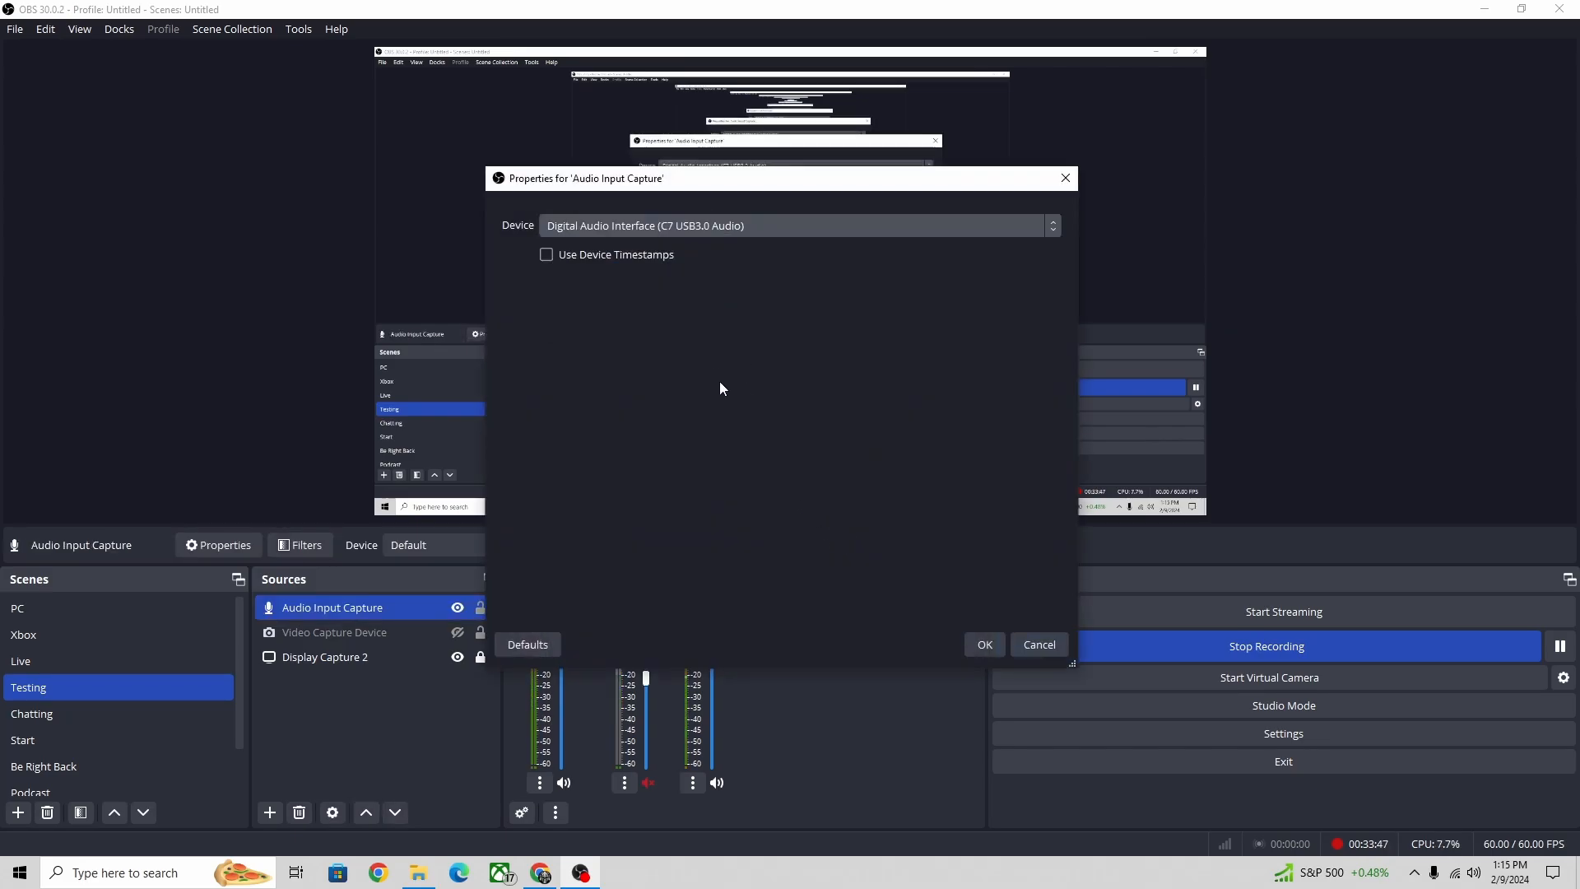
pyautogui.click(992, 643)
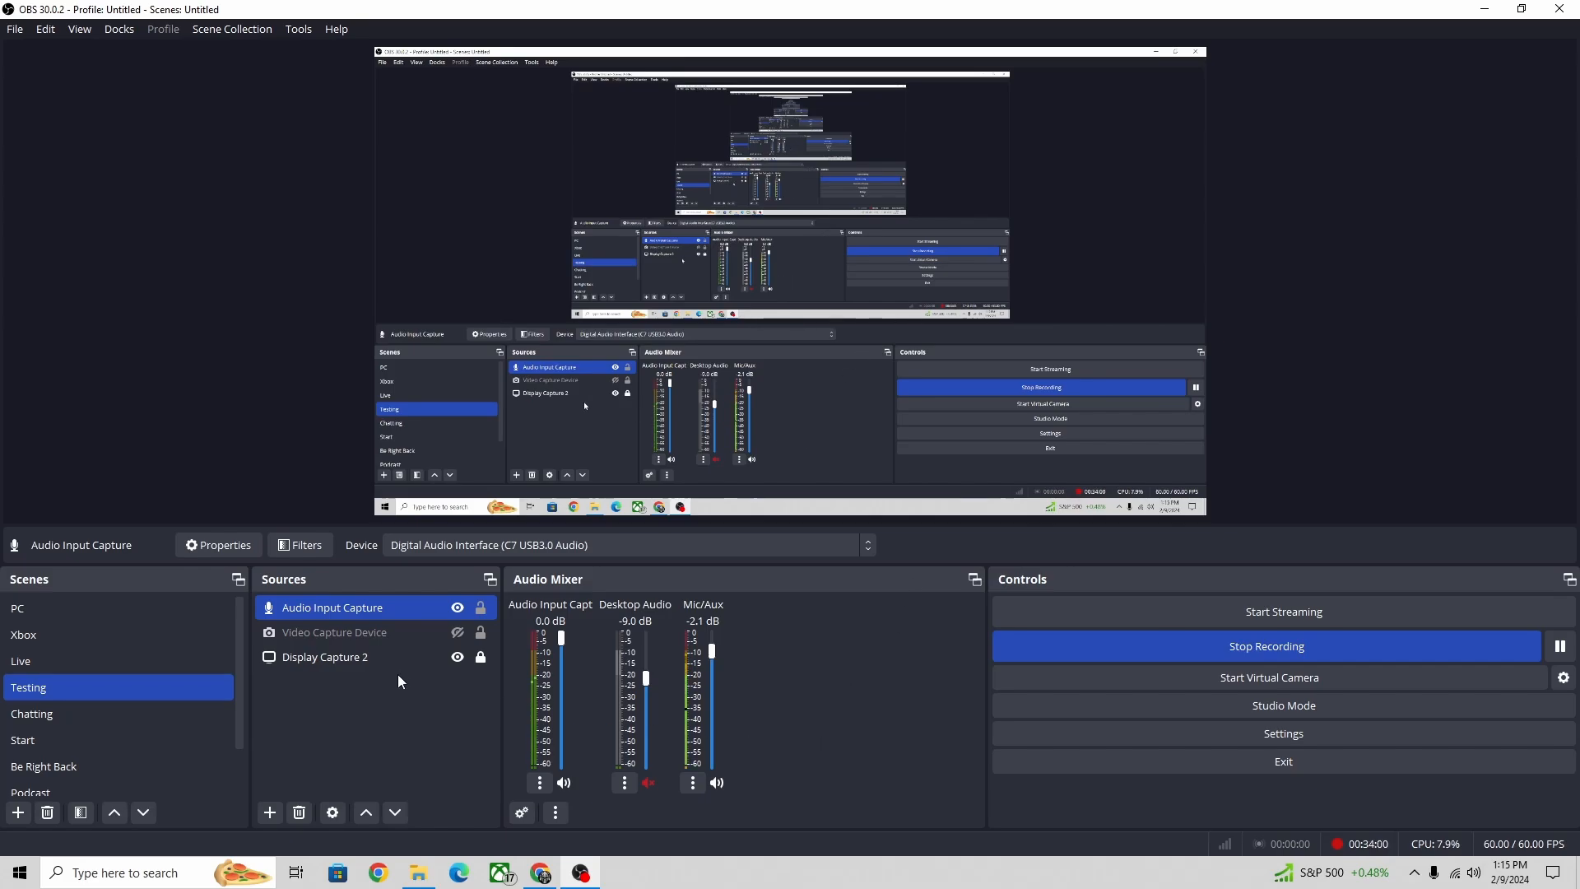
# - Create a new Audio Input Capture source named mic 2 in the Testing scene
pyautogui.click(456, 631)
pyautogui.click(270, 812)
pyautogui.click(354, 412)
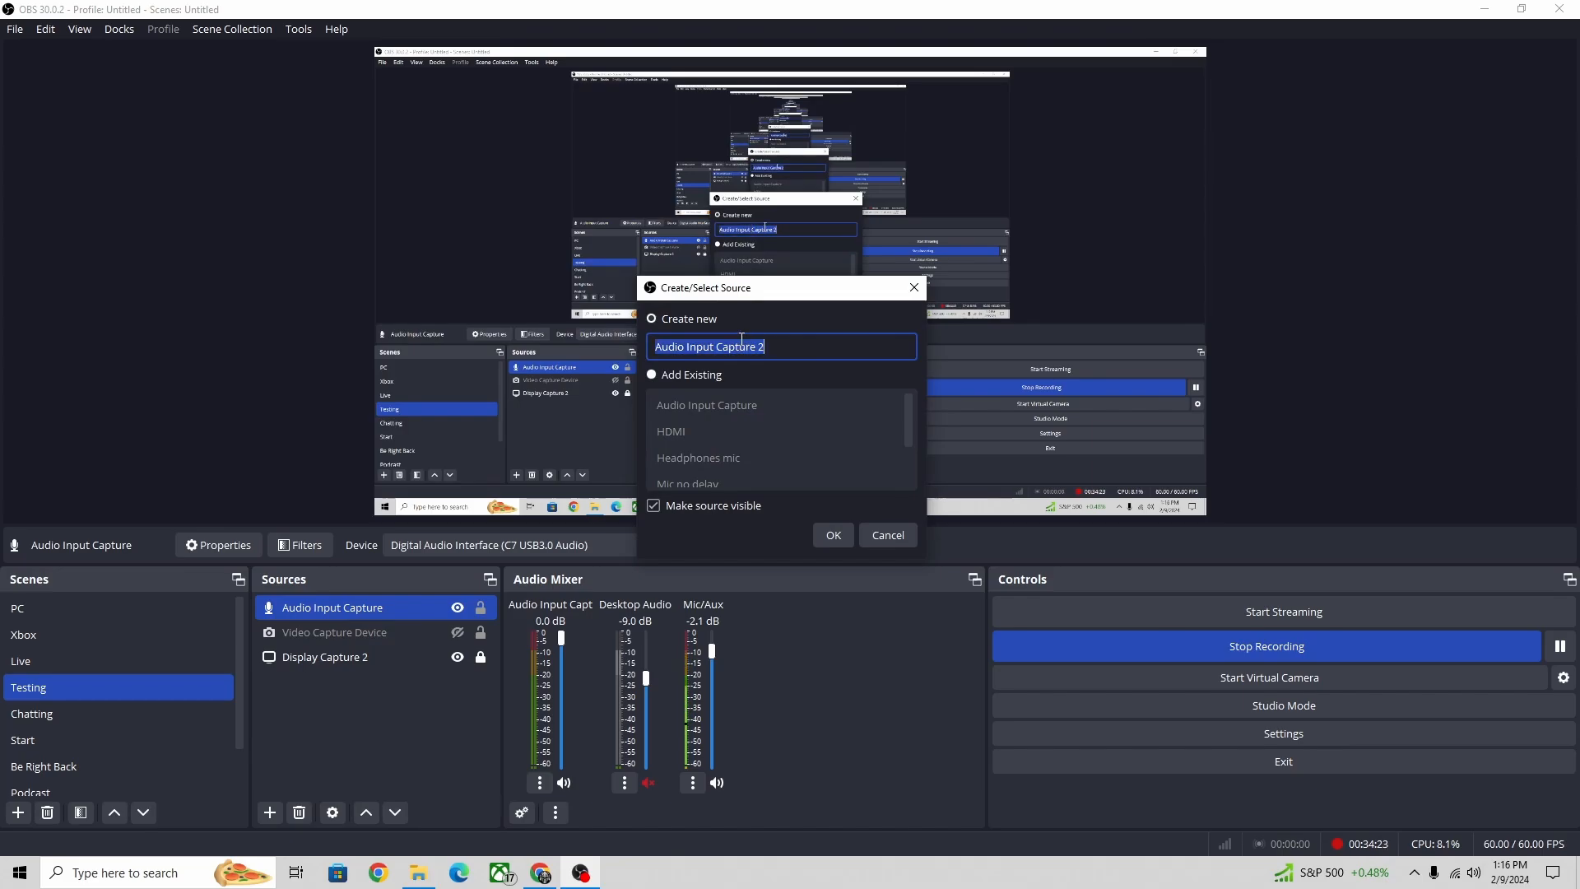
pyautogui.write('mic')
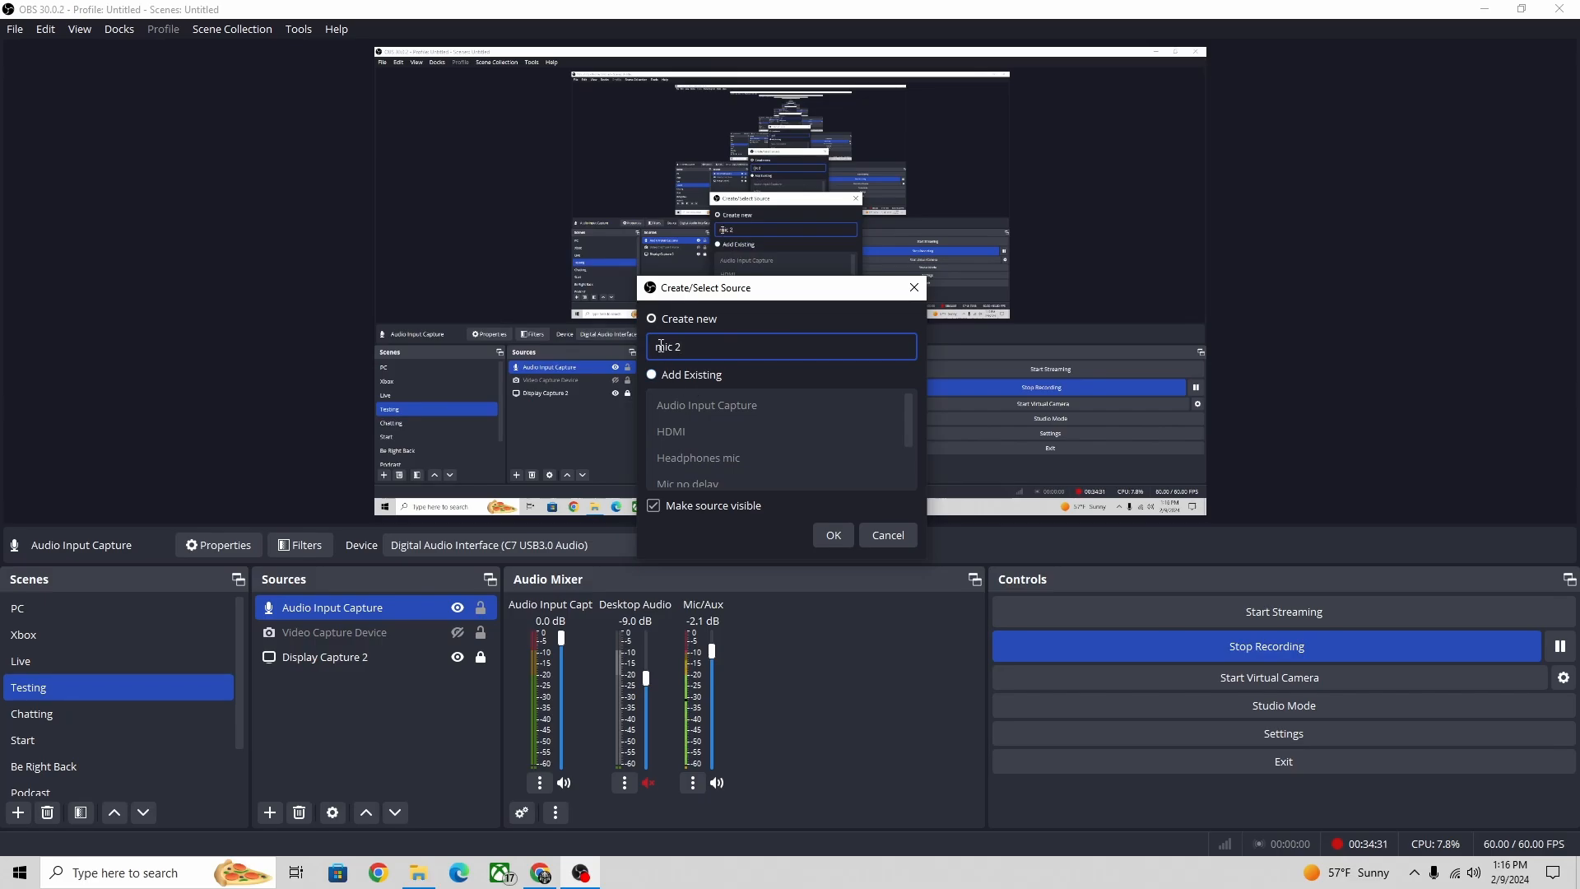
pyautogui.click(652, 320)
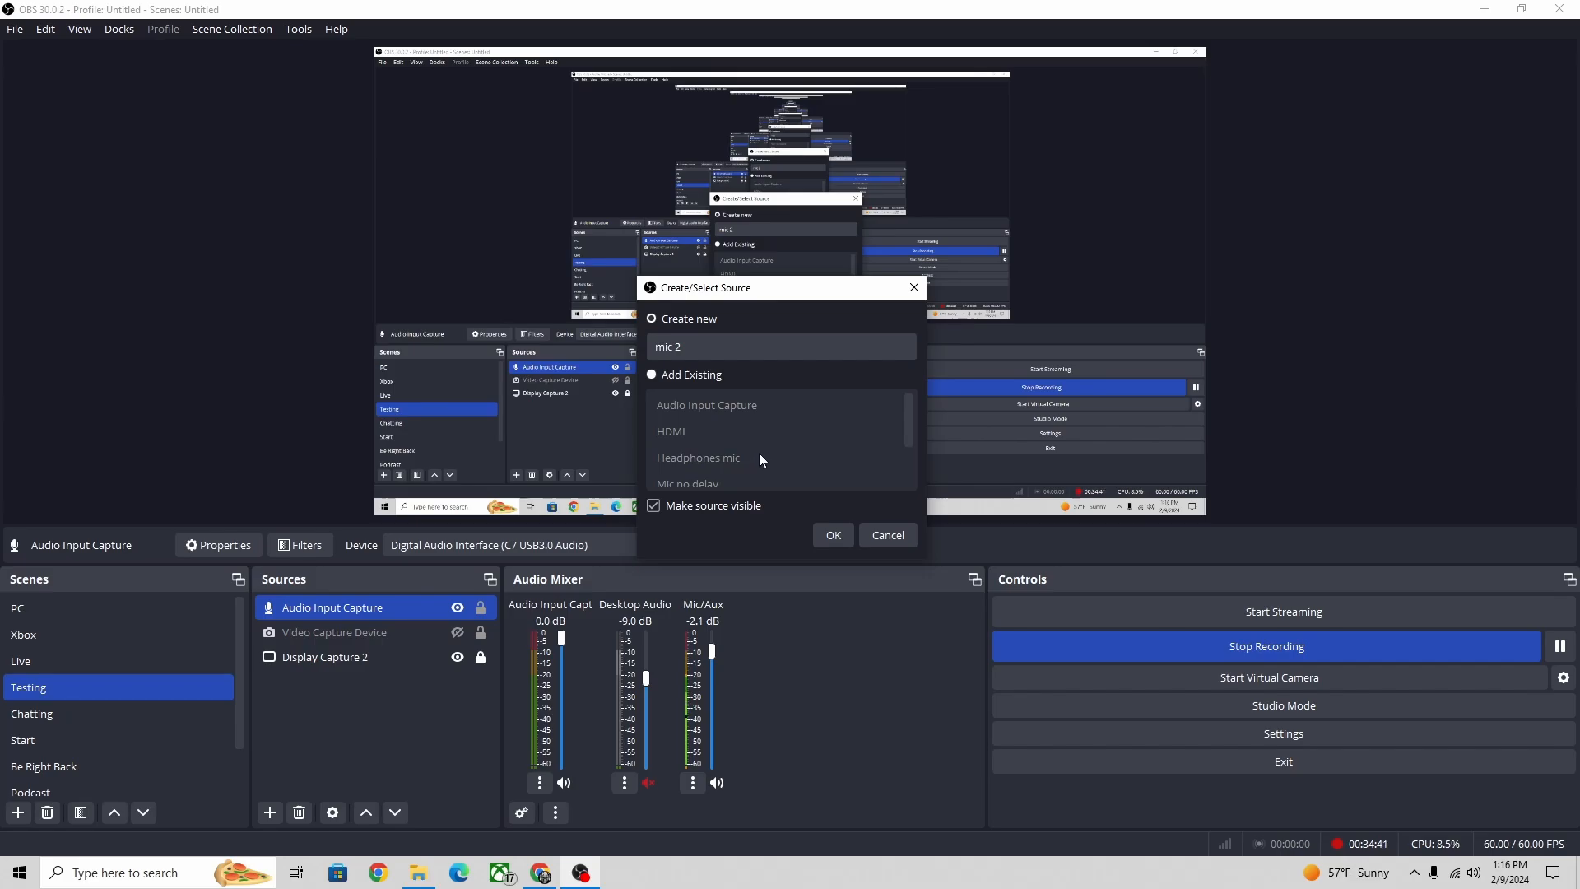
pyautogui.click(829, 540)
# - Try the Microphone (Blue Snowball) device for mic 2, cancel its properties and remove the mic 2 source
pyautogui.click(737, 221)
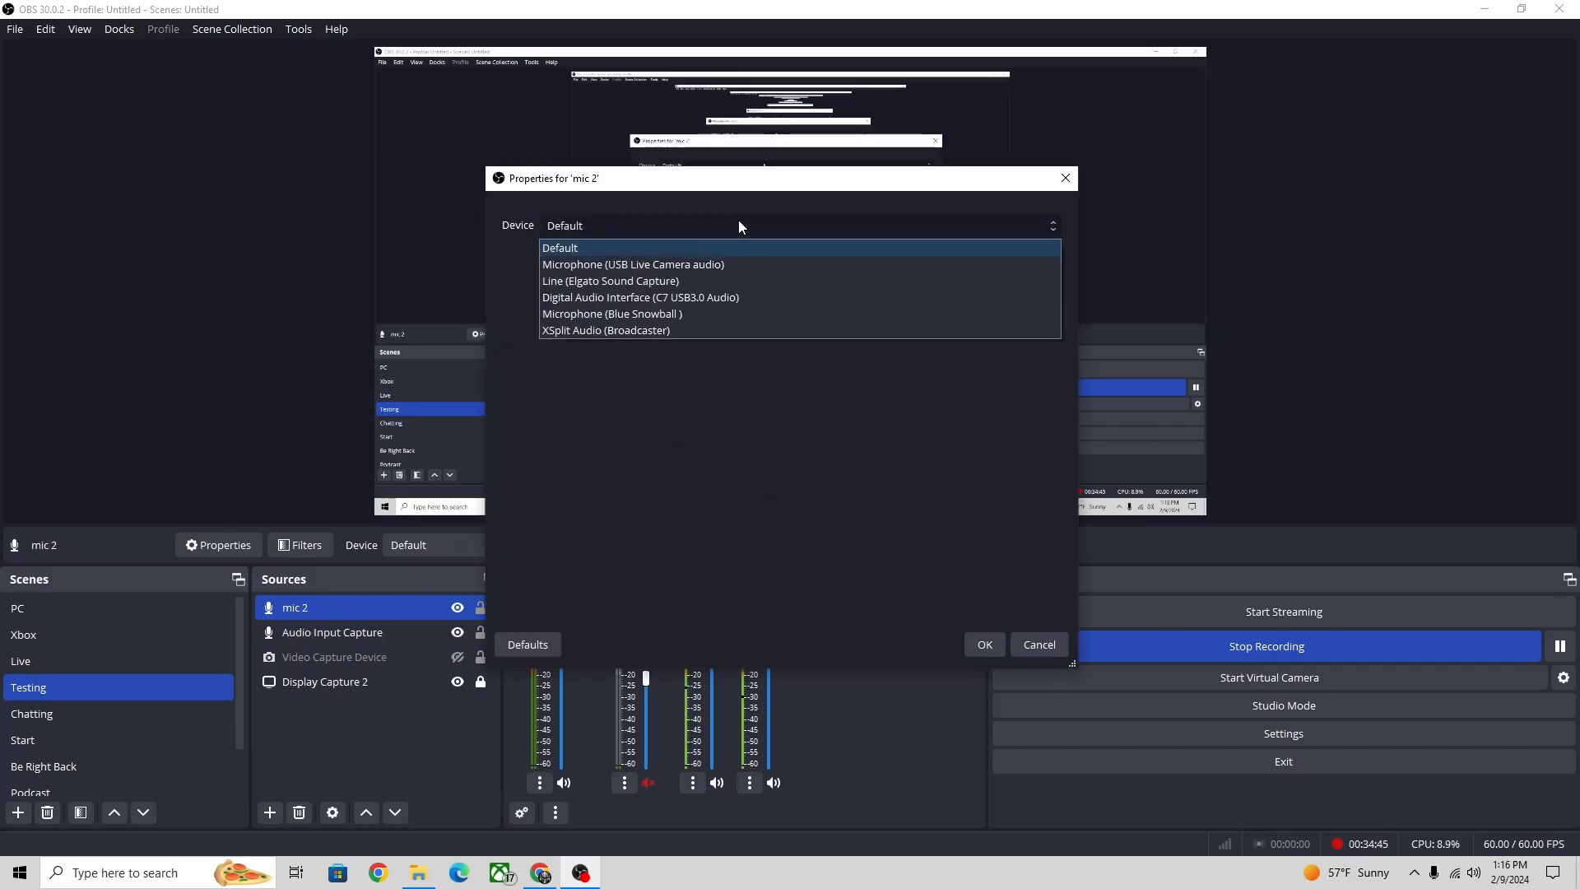
pyautogui.click(713, 315)
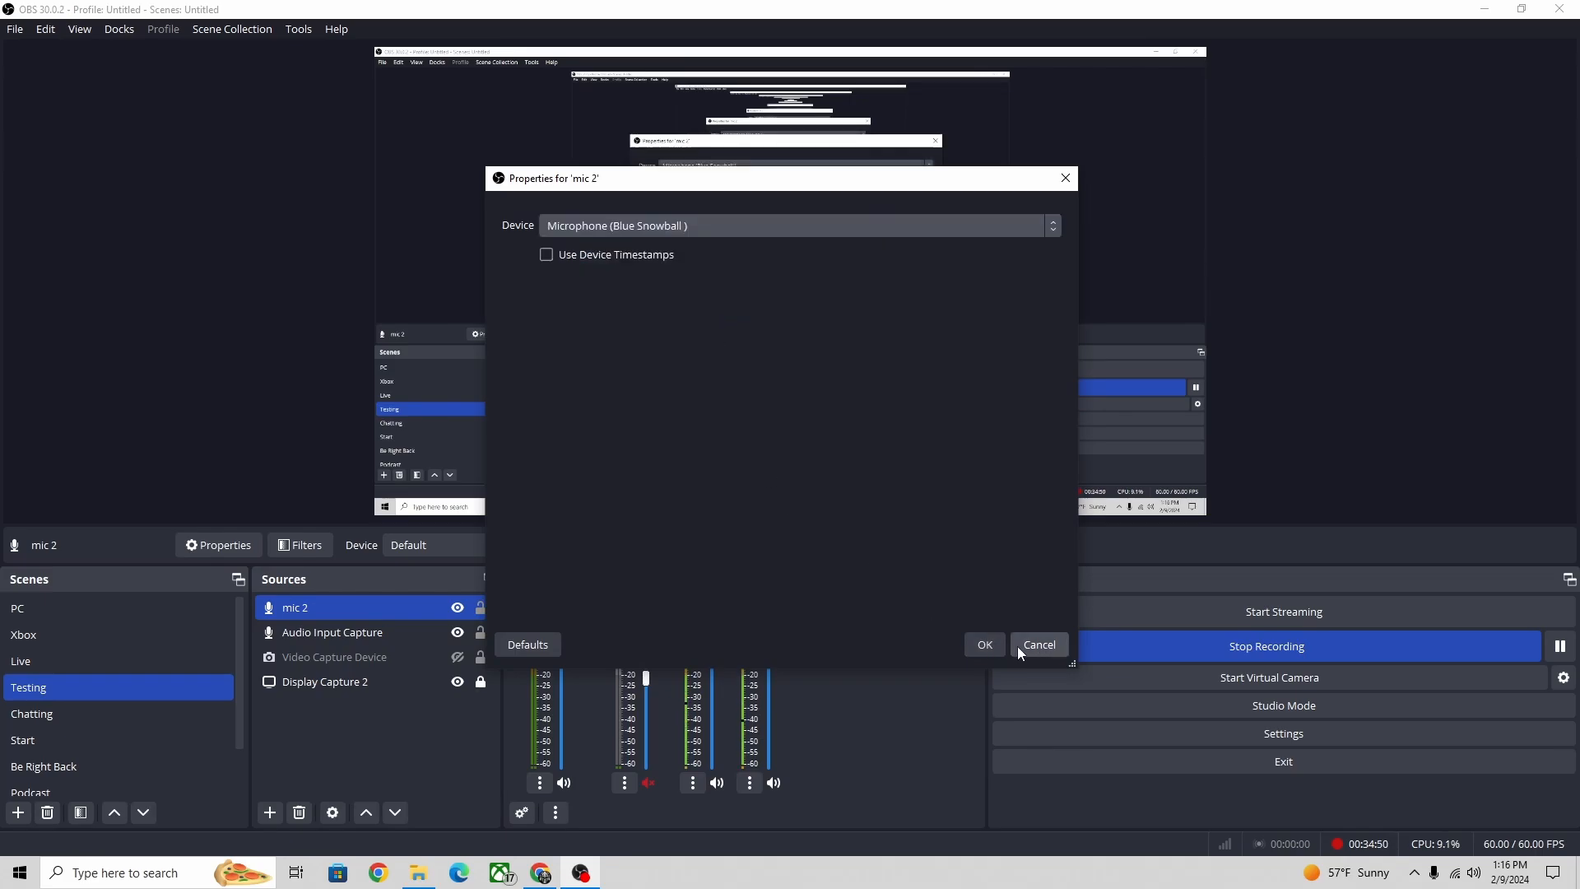
pyautogui.click(1038, 644)
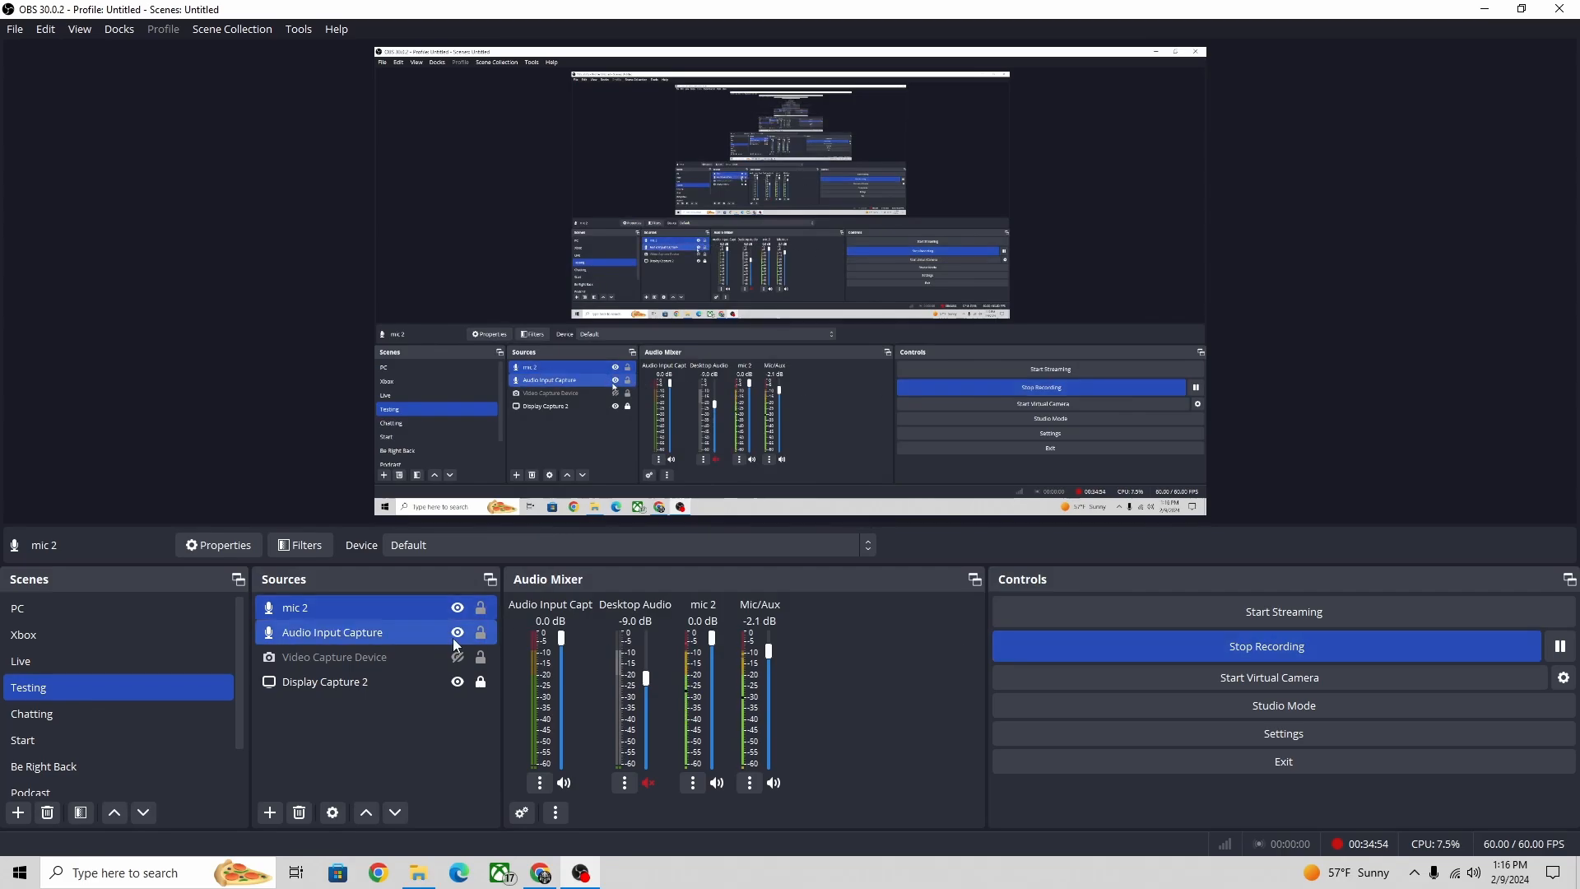
pyautogui.rightClick(436, 609)
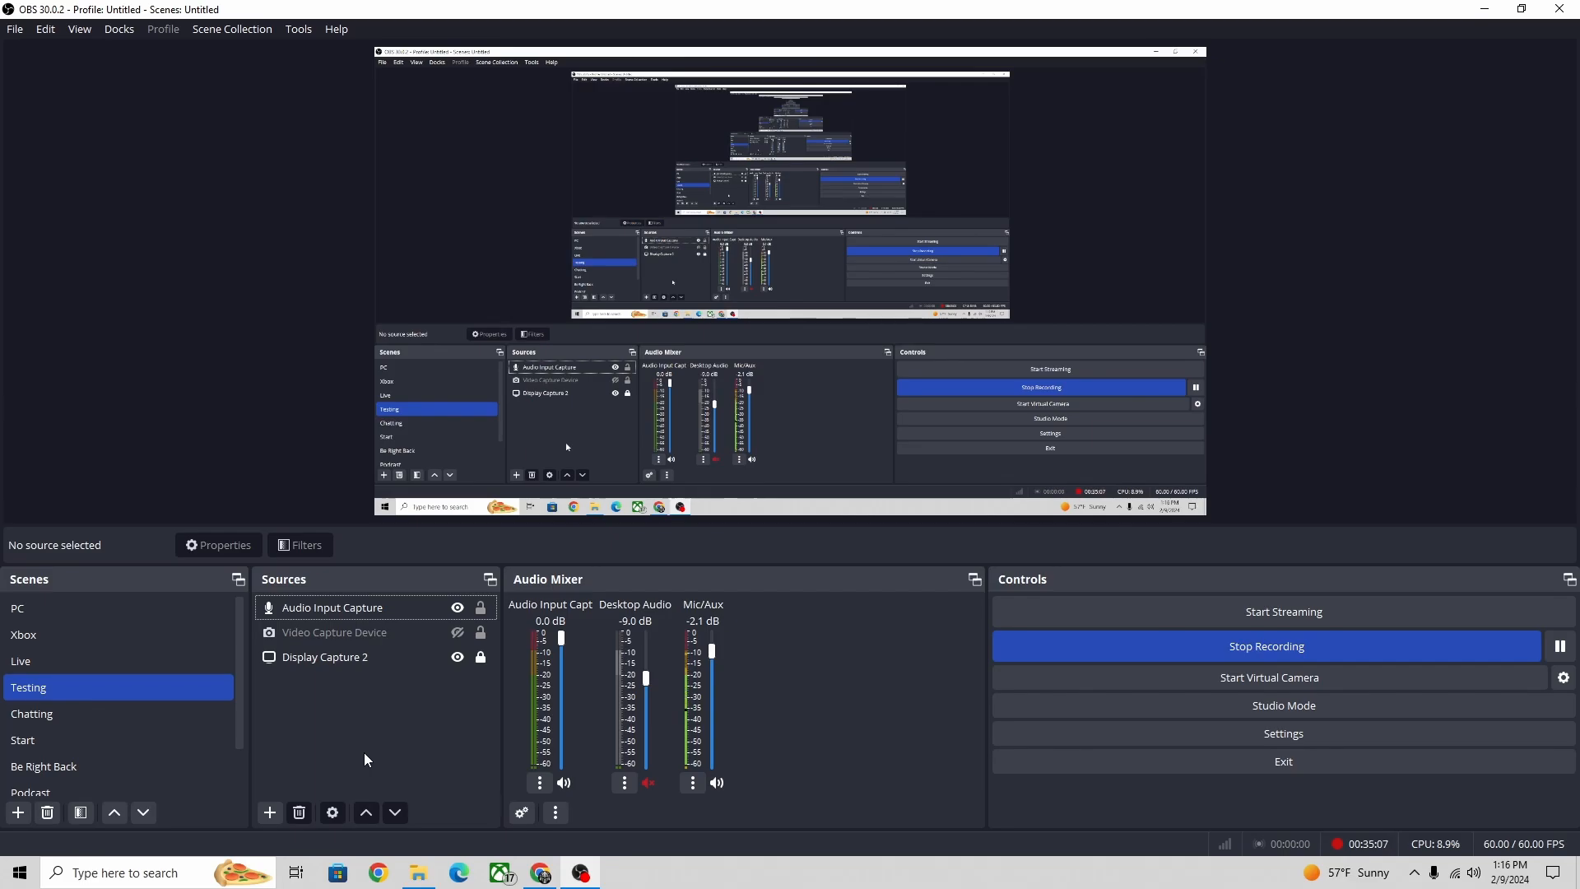
# - Examine the transform options available for the Display Capture 2 source
pyautogui.rightClick(323, 658)
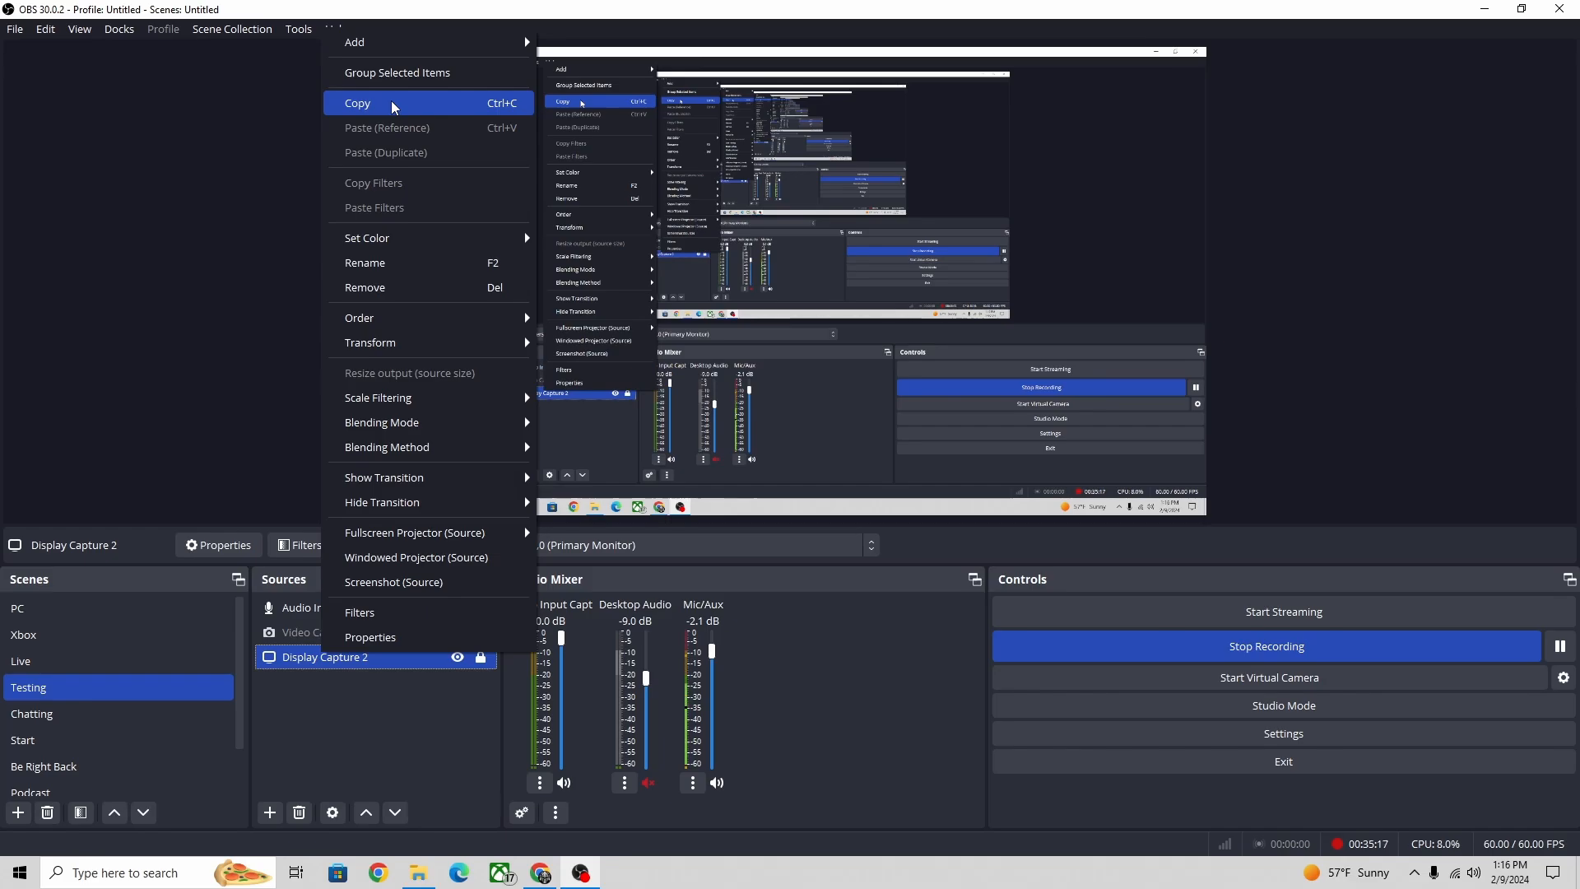
pyautogui.click(344, 728)
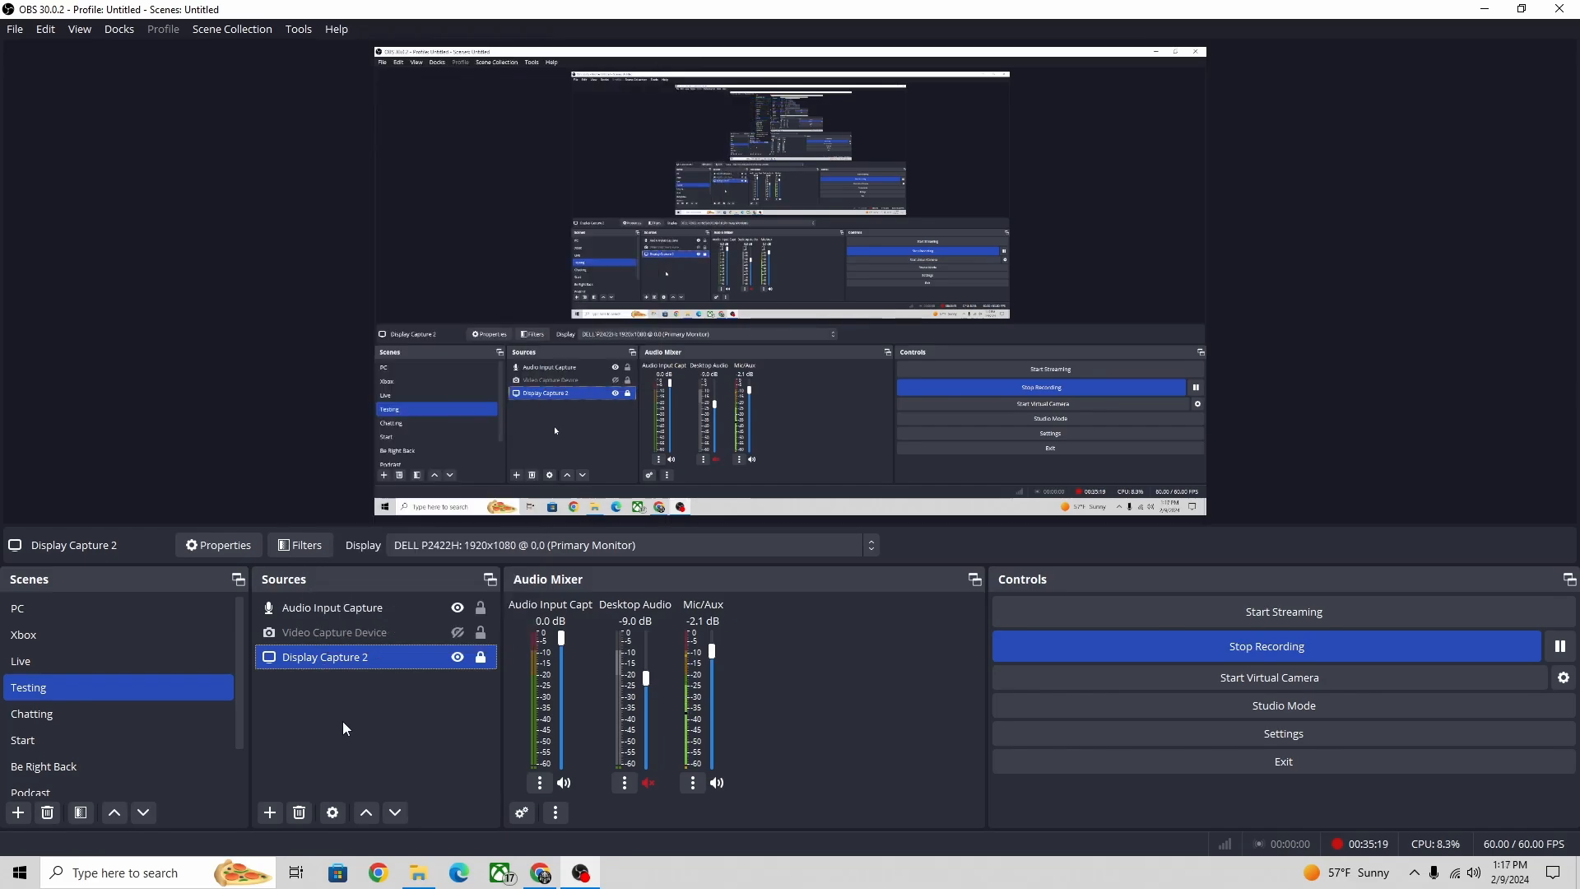
pyautogui.rightClick(375, 659)
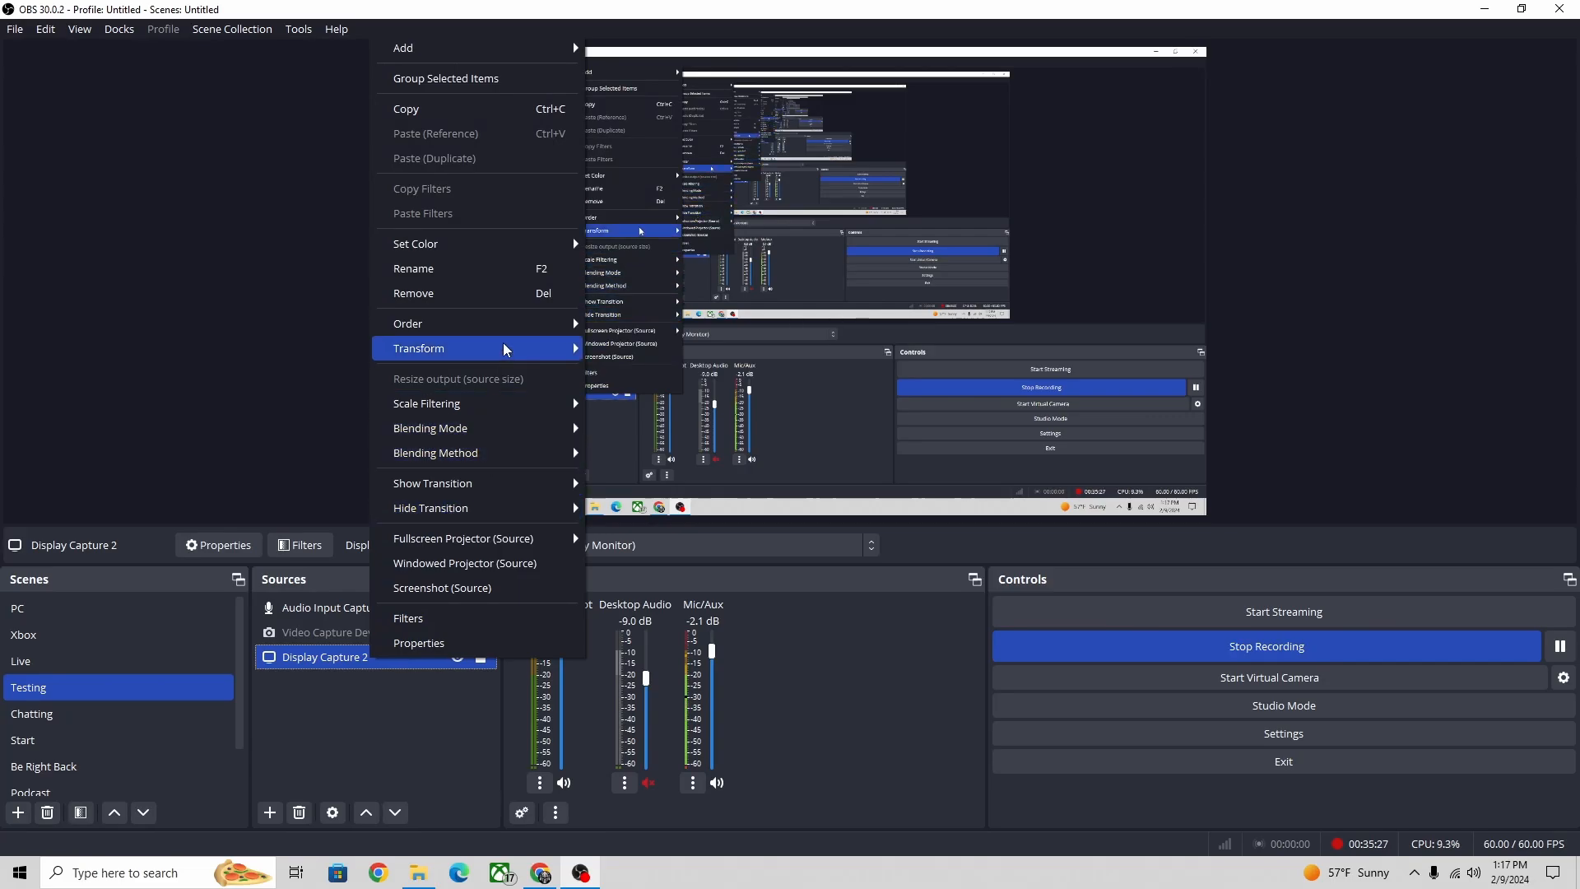
pyautogui.moveTo(506, 350)
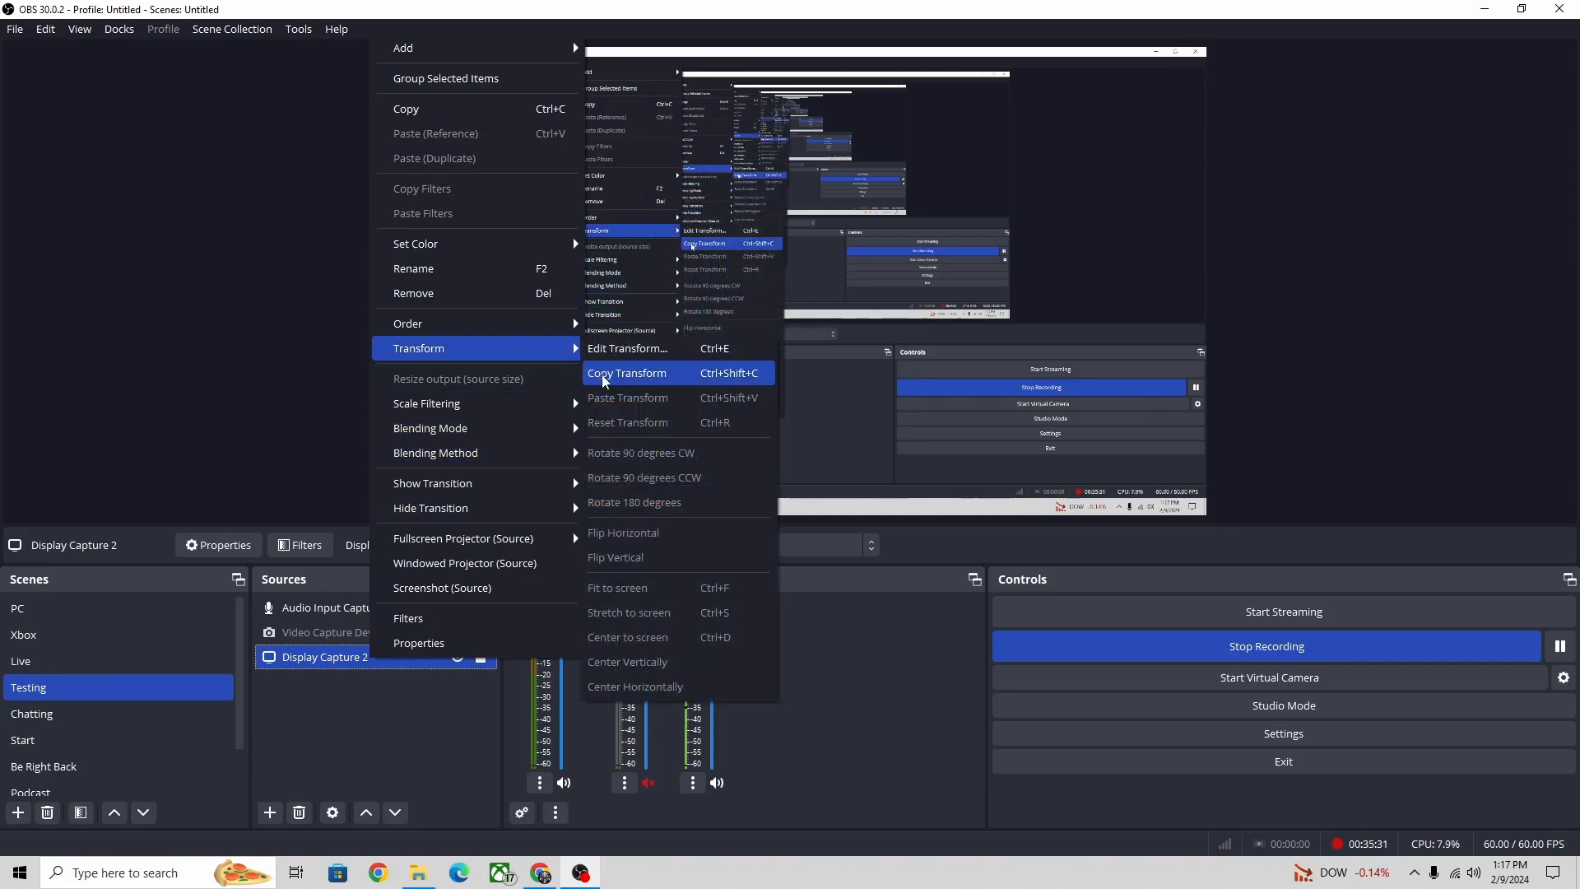
pyautogui.click(632, 602)
pyautogui.click(420, 696)
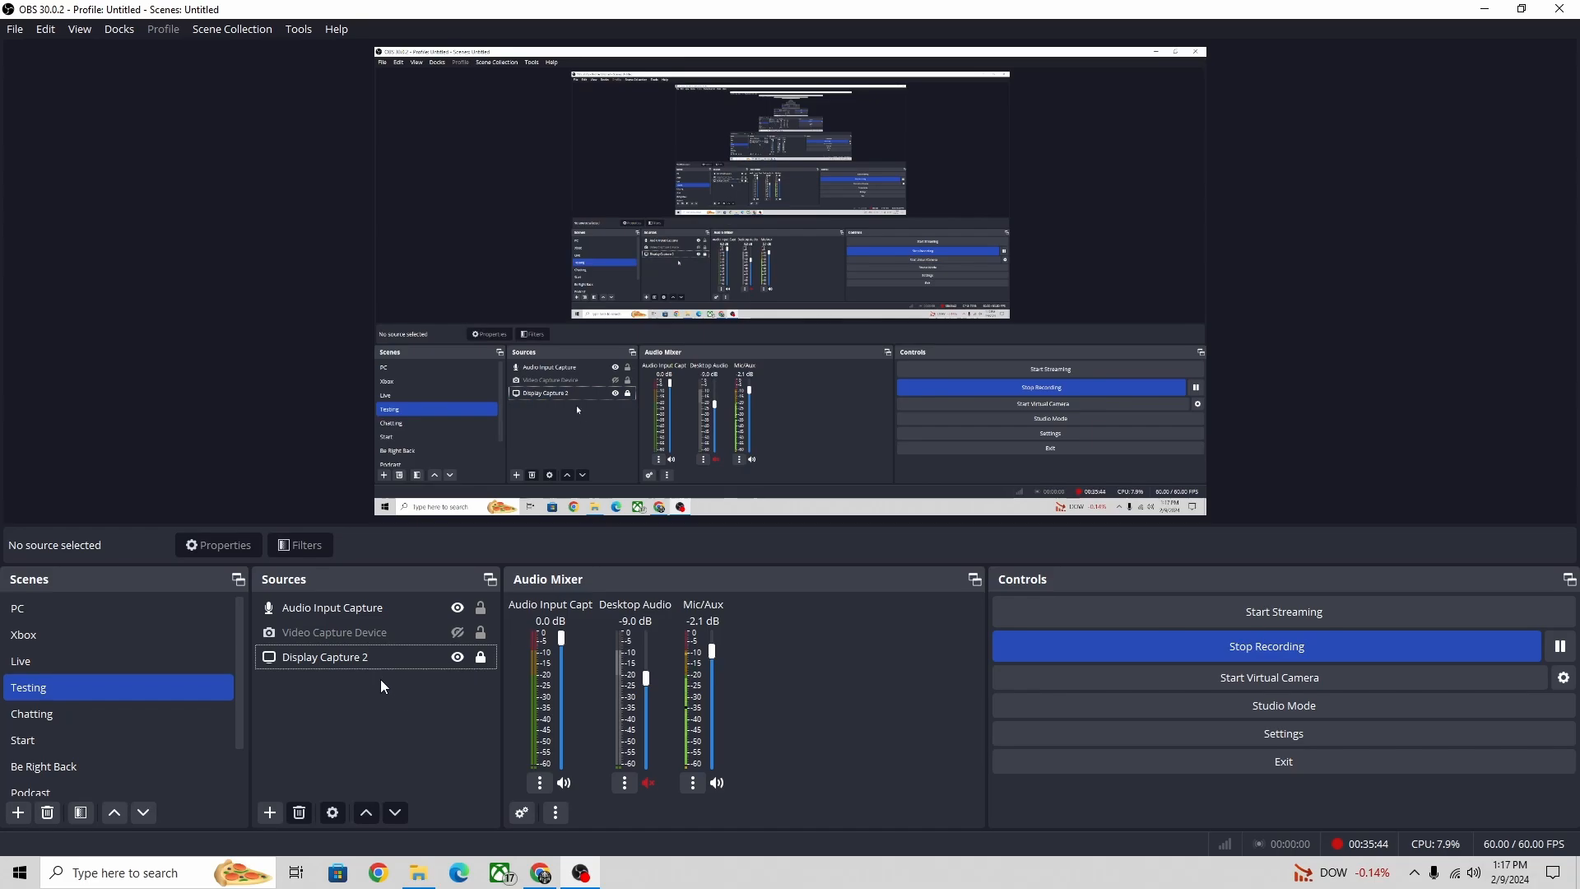
# - Open the properties of the Video Capture Device source and review its Resolution/FPS Type choices
pyautogui.rightClick(359, 660)
pyautogui.click(356, 640)
pyautogui.rightClick(353, 640)
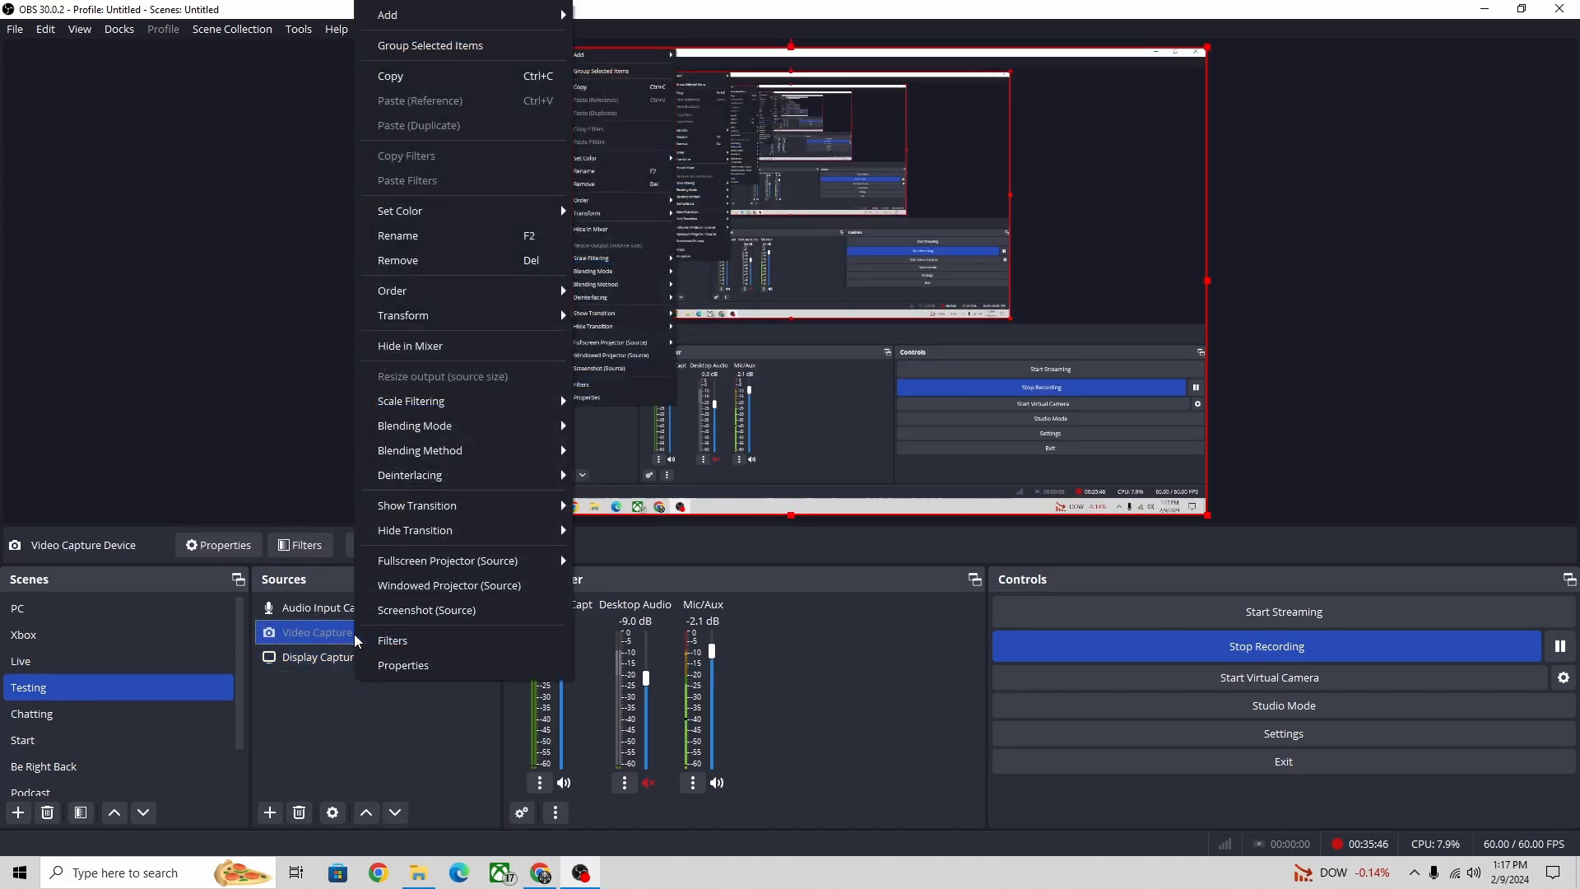
pyautogui.click(425, 658)
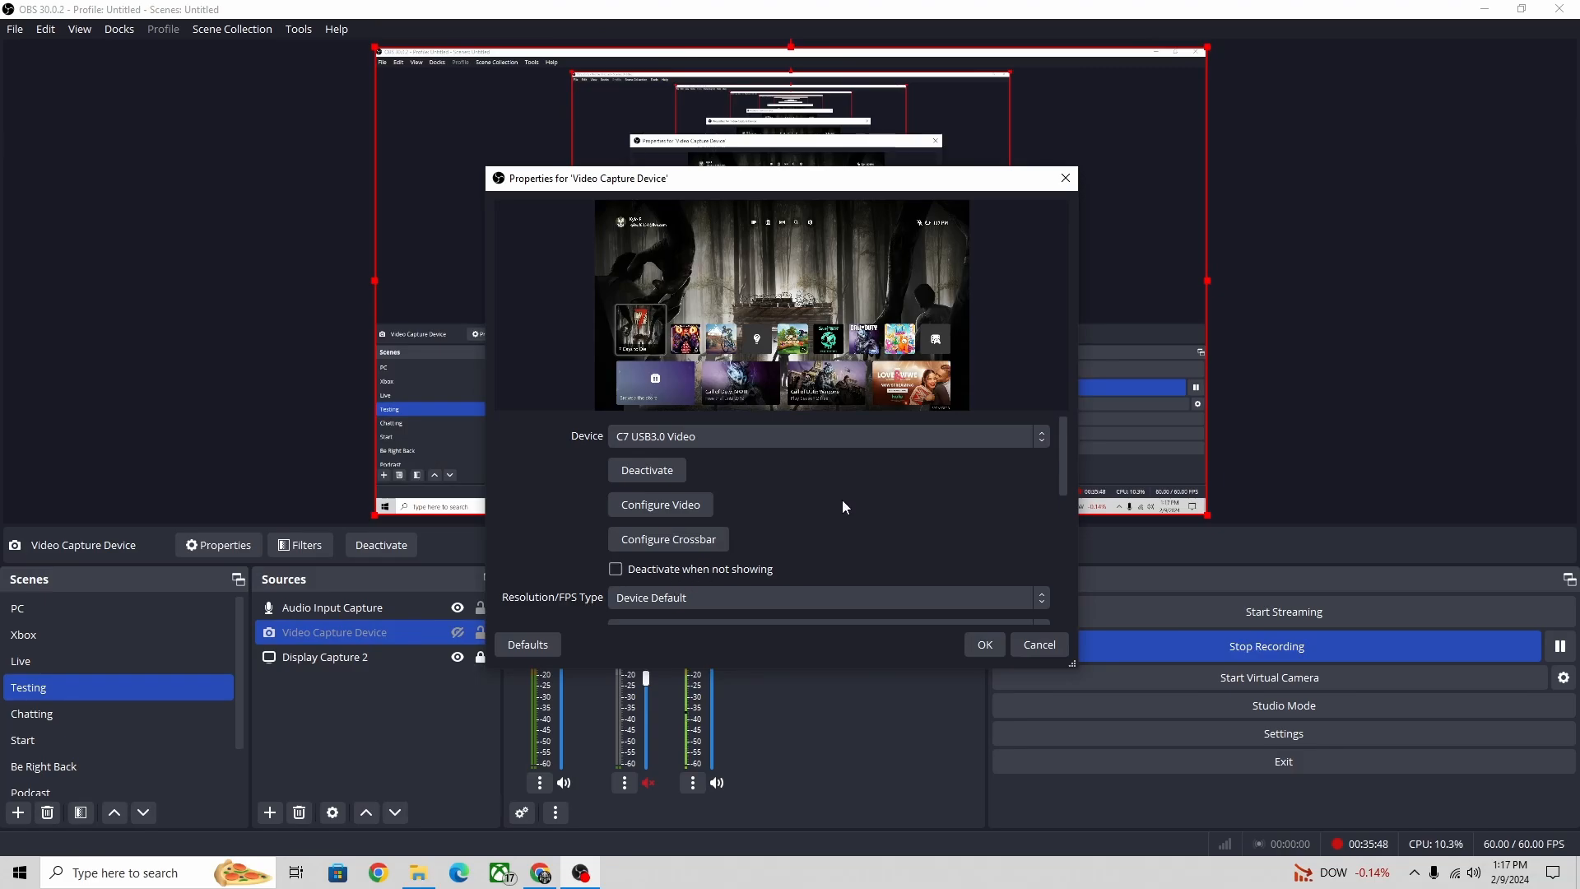
pyautogui.scroll(-1, 839, 501)
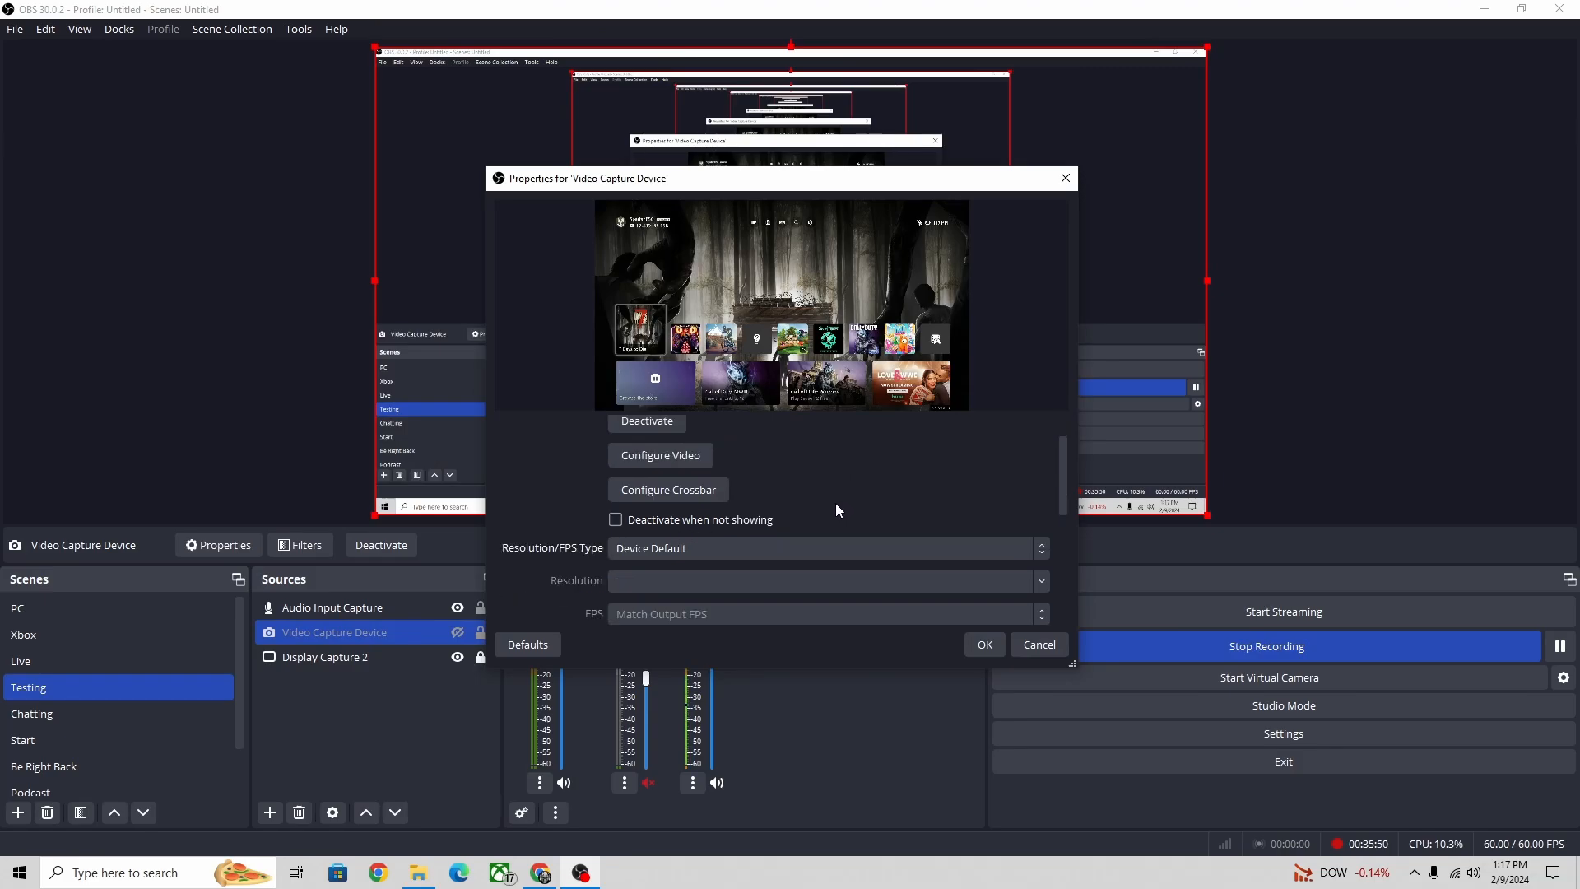
pyautogui.scroll(-1, 995, 510)
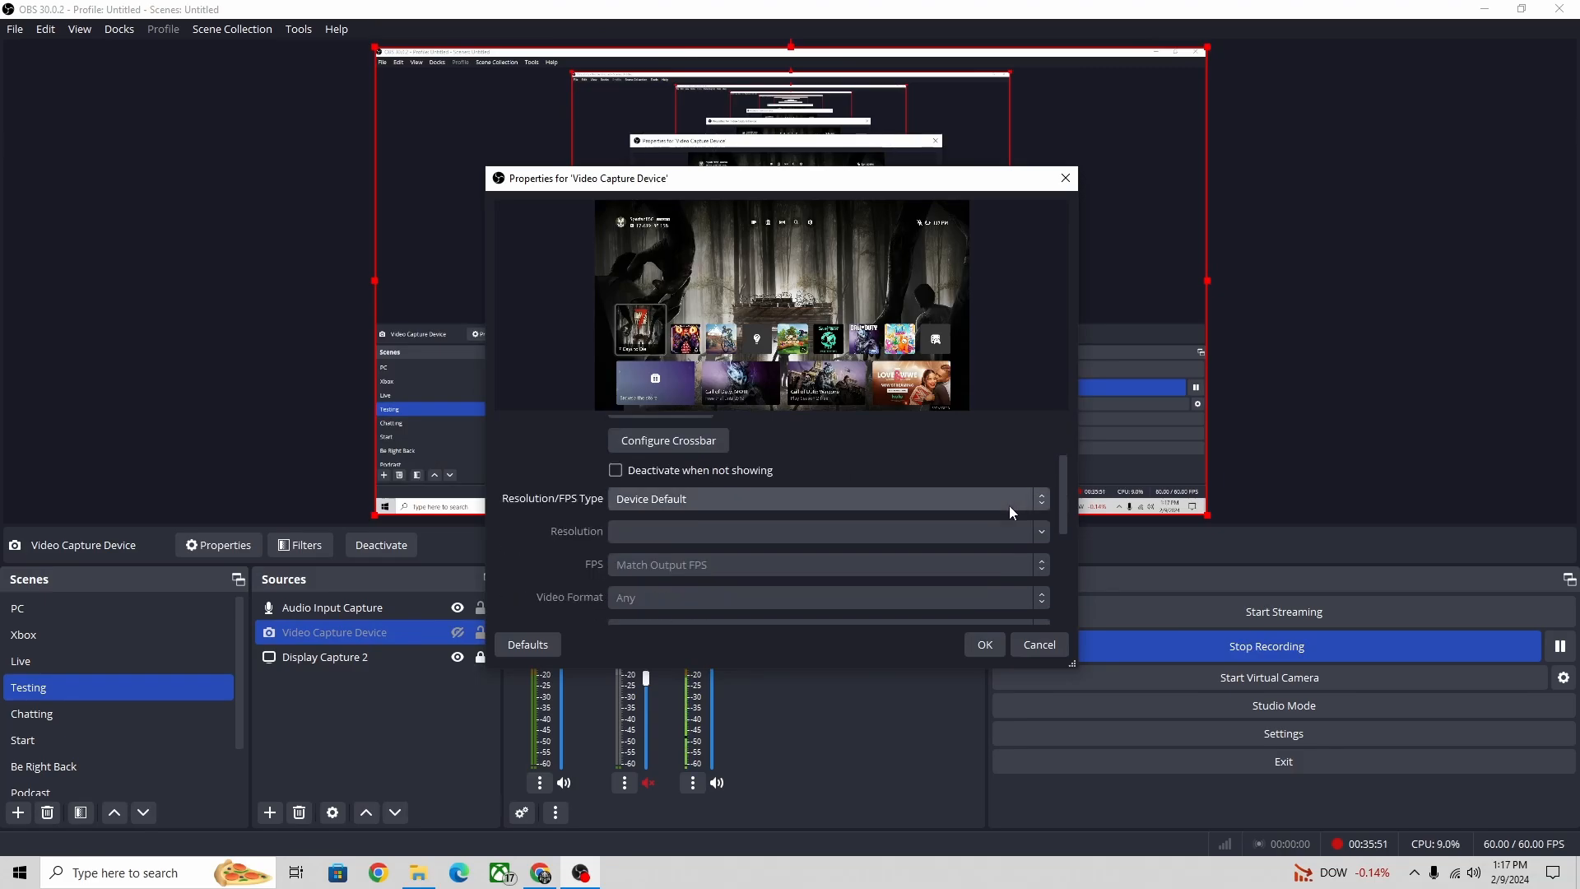
pyautogui.click(955, 498)
pyautogui.click(933, 474)
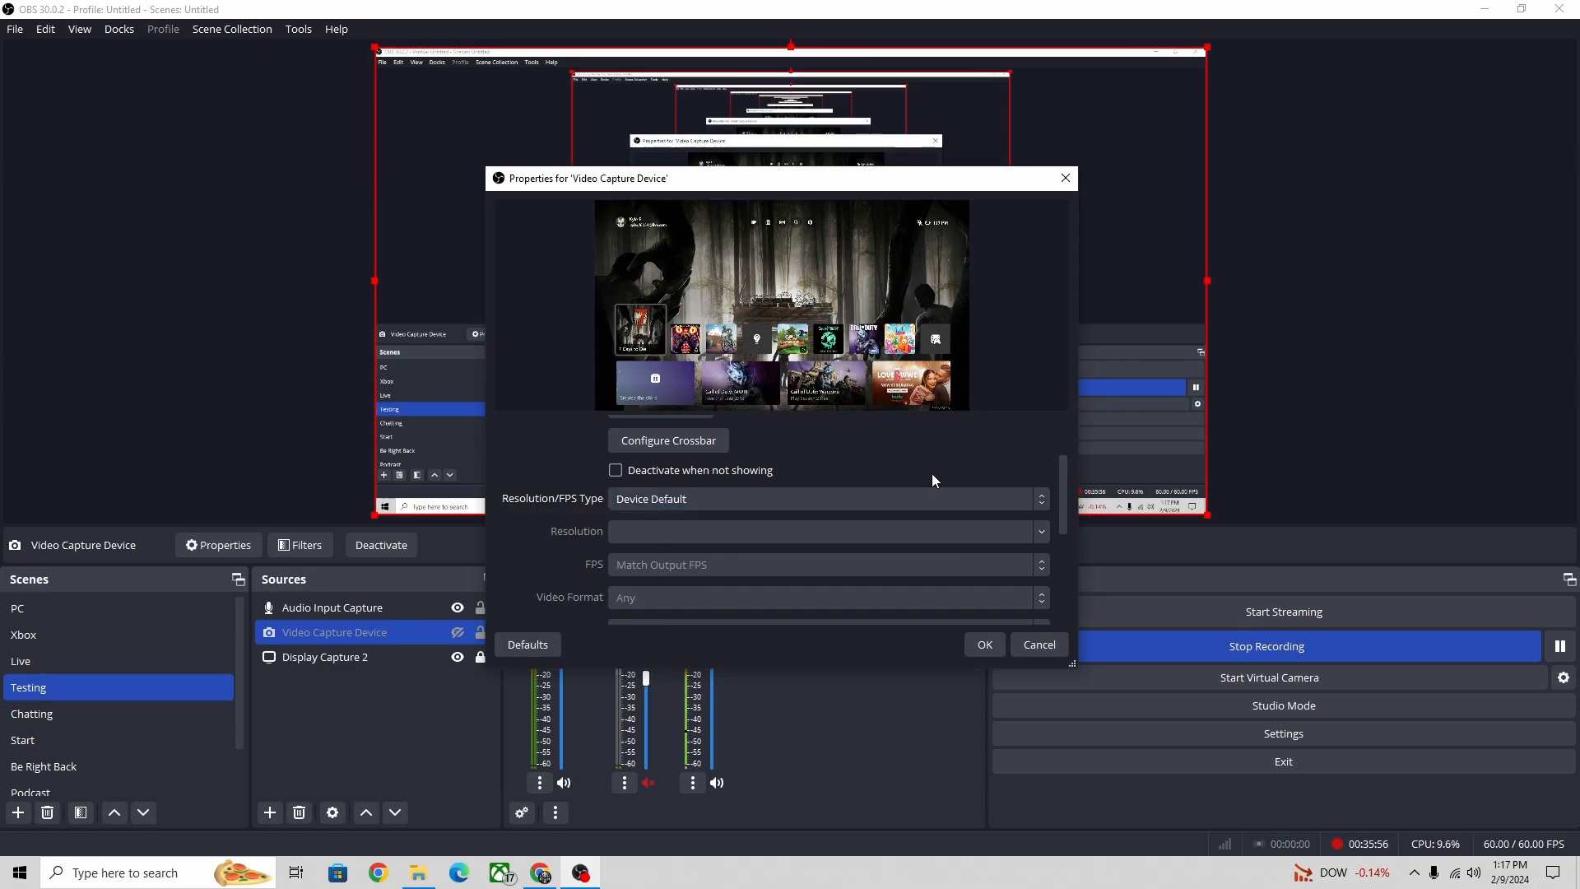
# - Try the Custom Resolution/FPS Type for the Video Capture Device, view the FPS options and cancel the properties
pyautogui.scroll(-1, 930, 476)
pyautogui.click(896, 451)
pyautogui.click(885, 484)
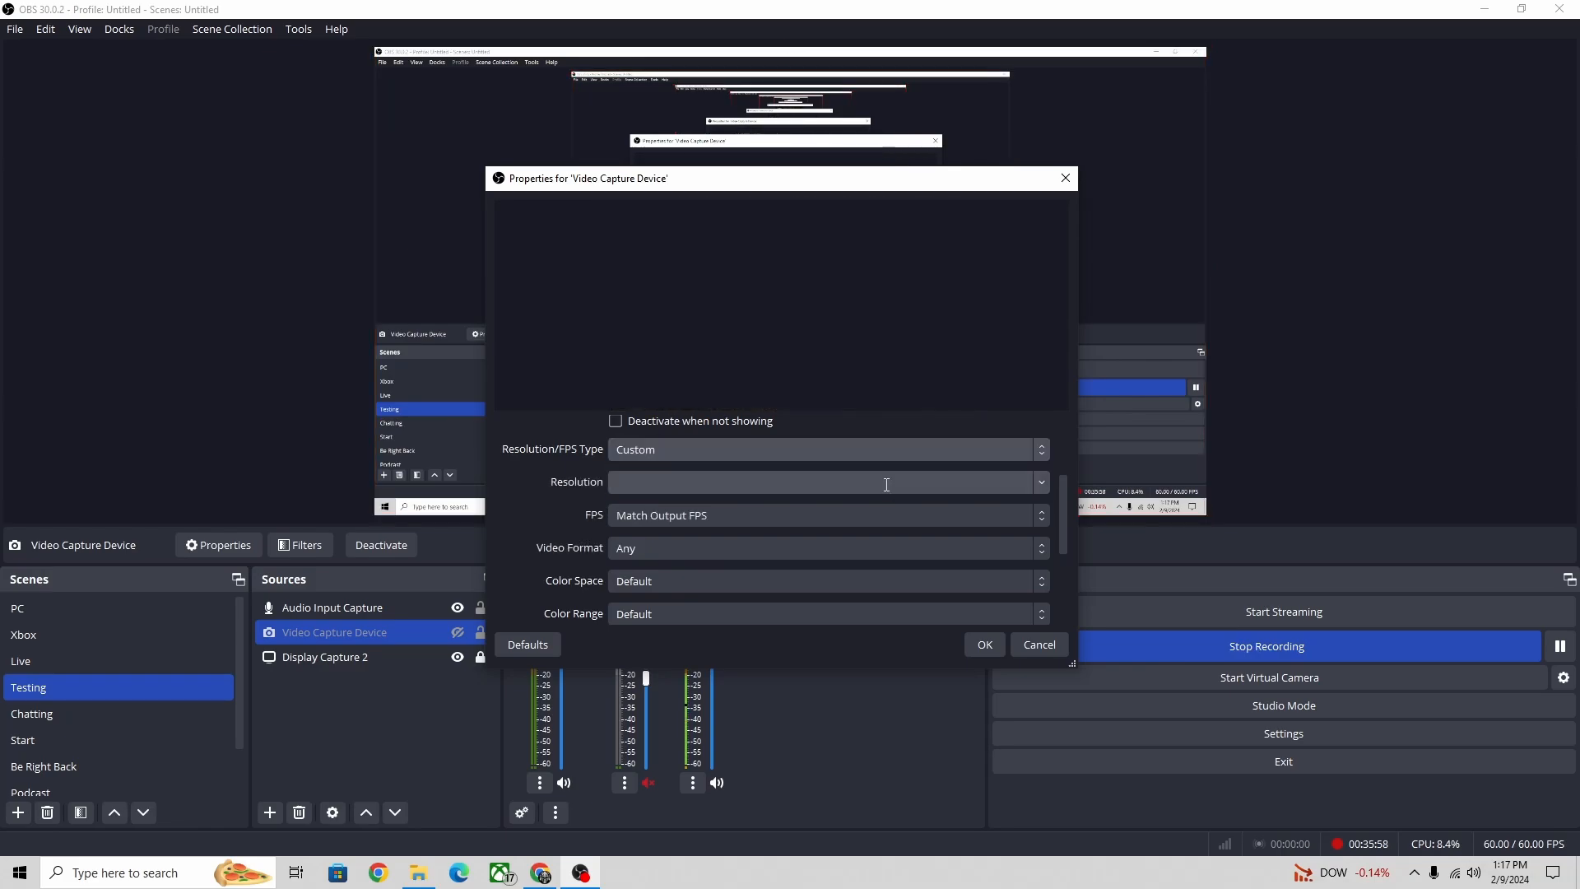
pyautogui.click(722, 485)
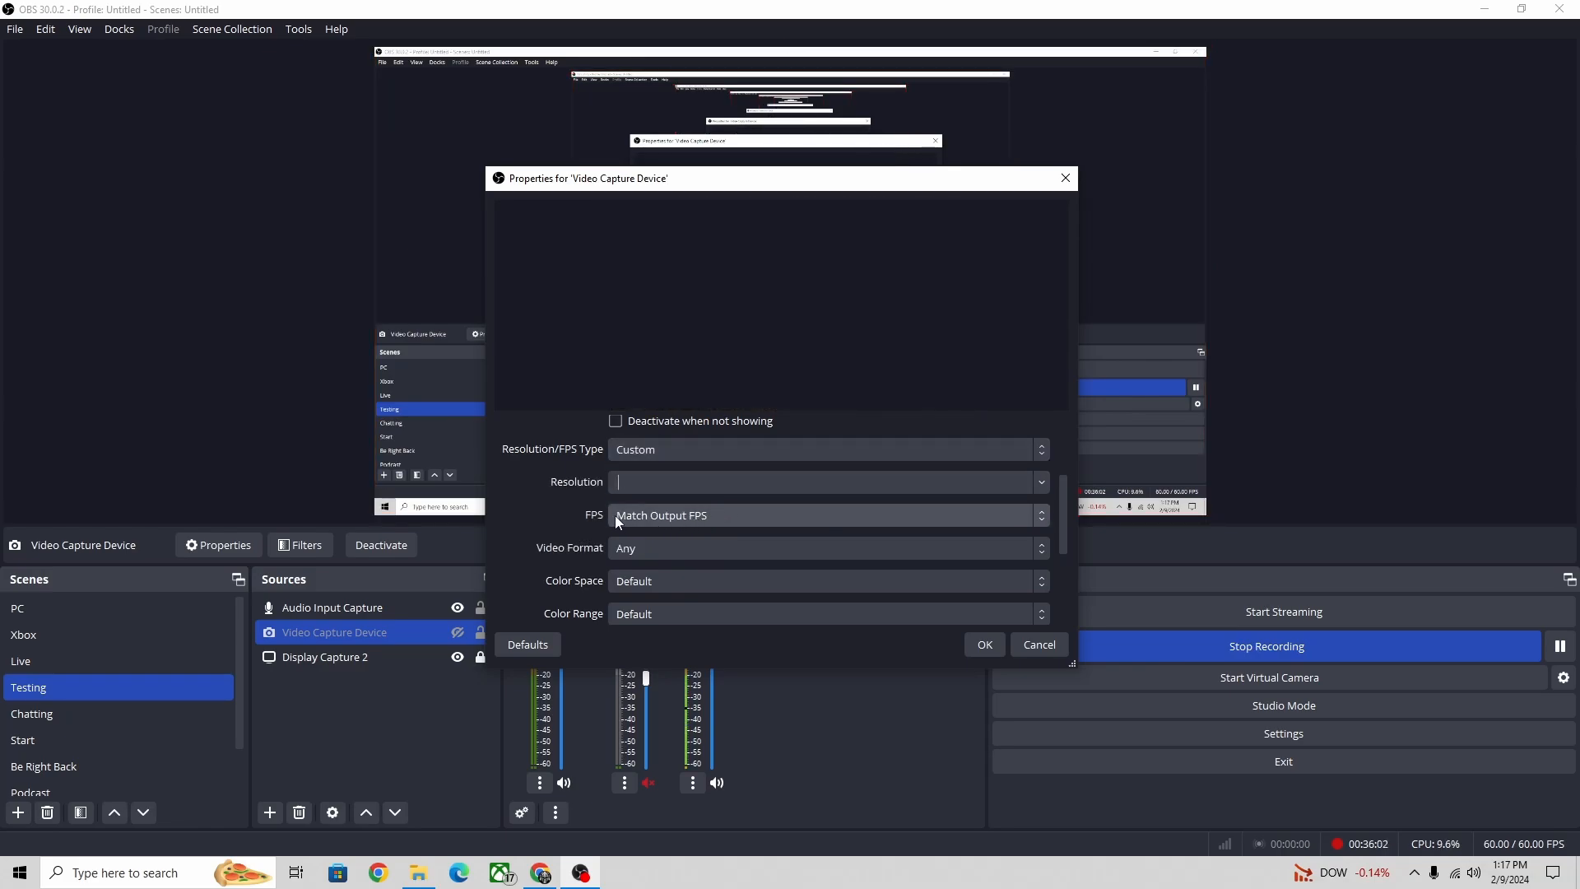
pyautogui.click(987, 522)
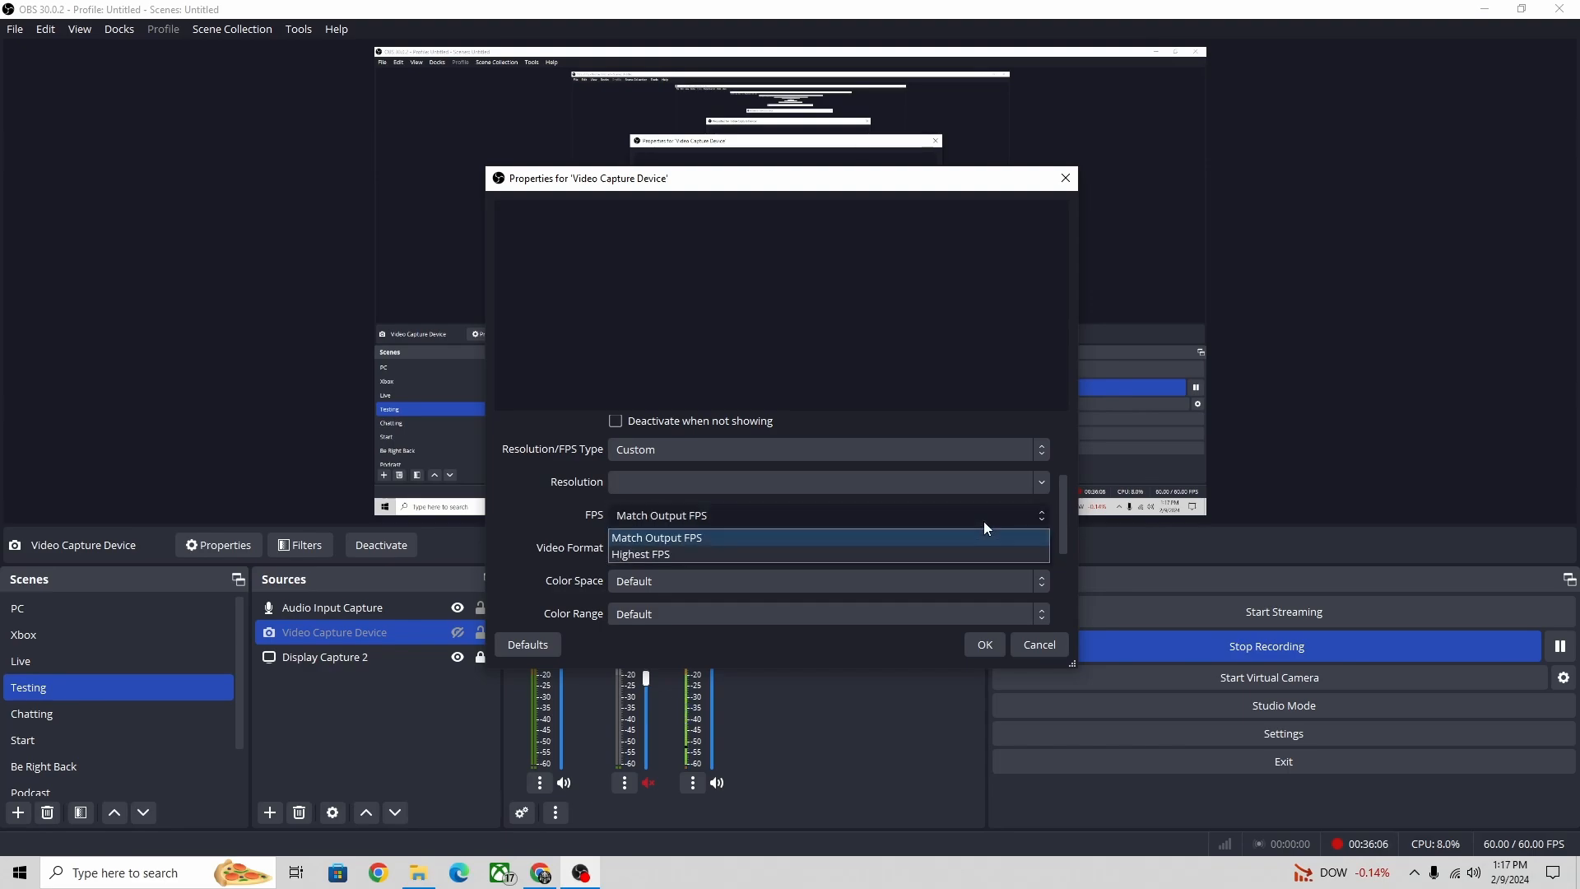
pyautogui.click(550, 512)
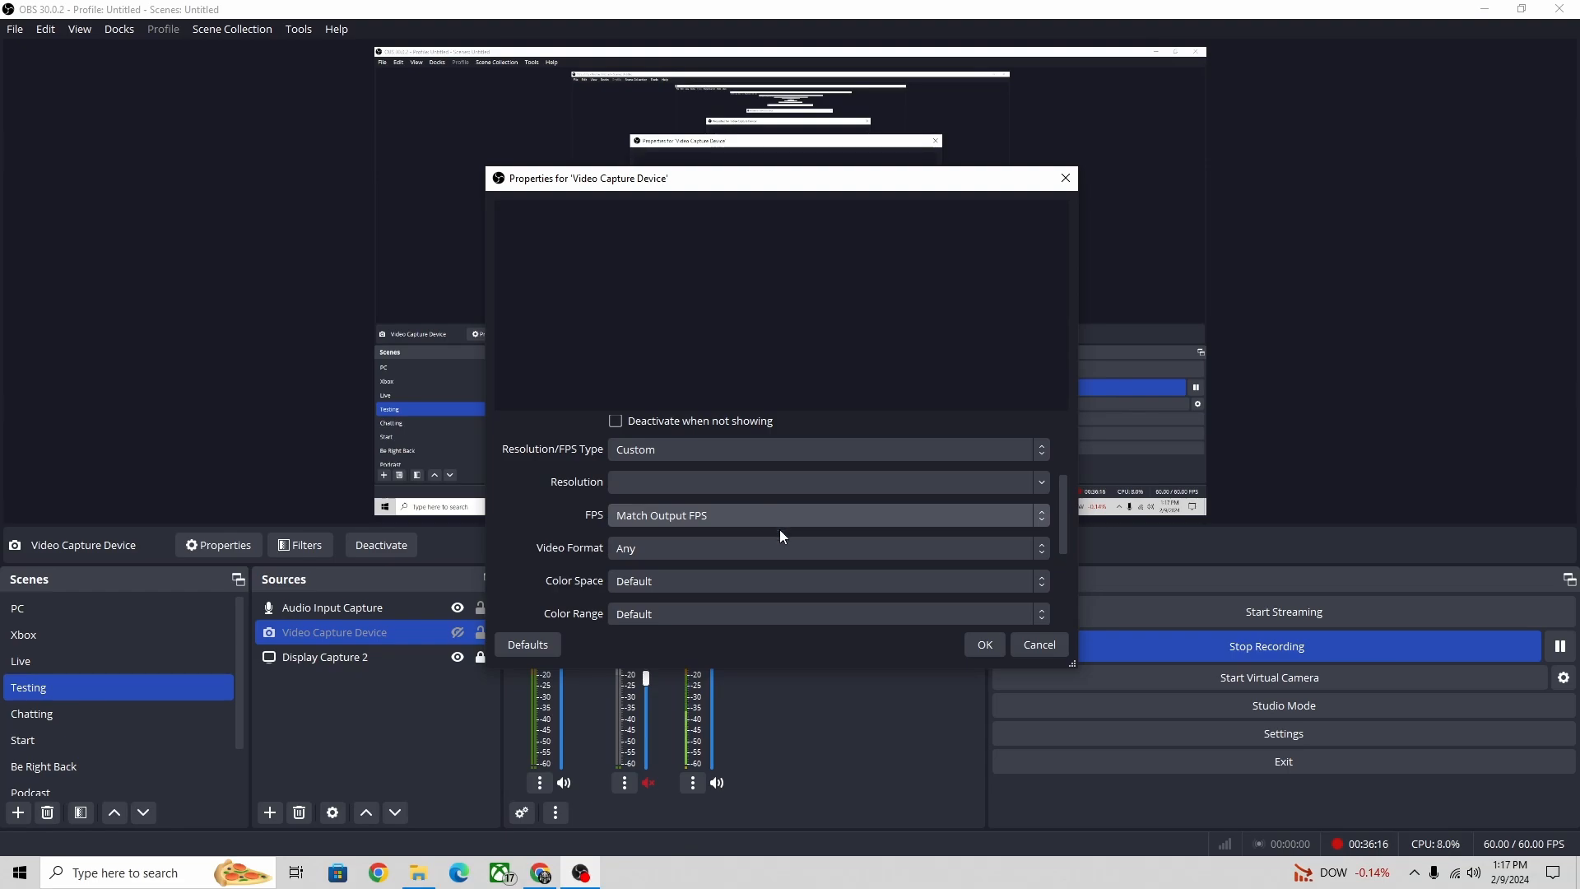
pyautogui.click(1020, 645)
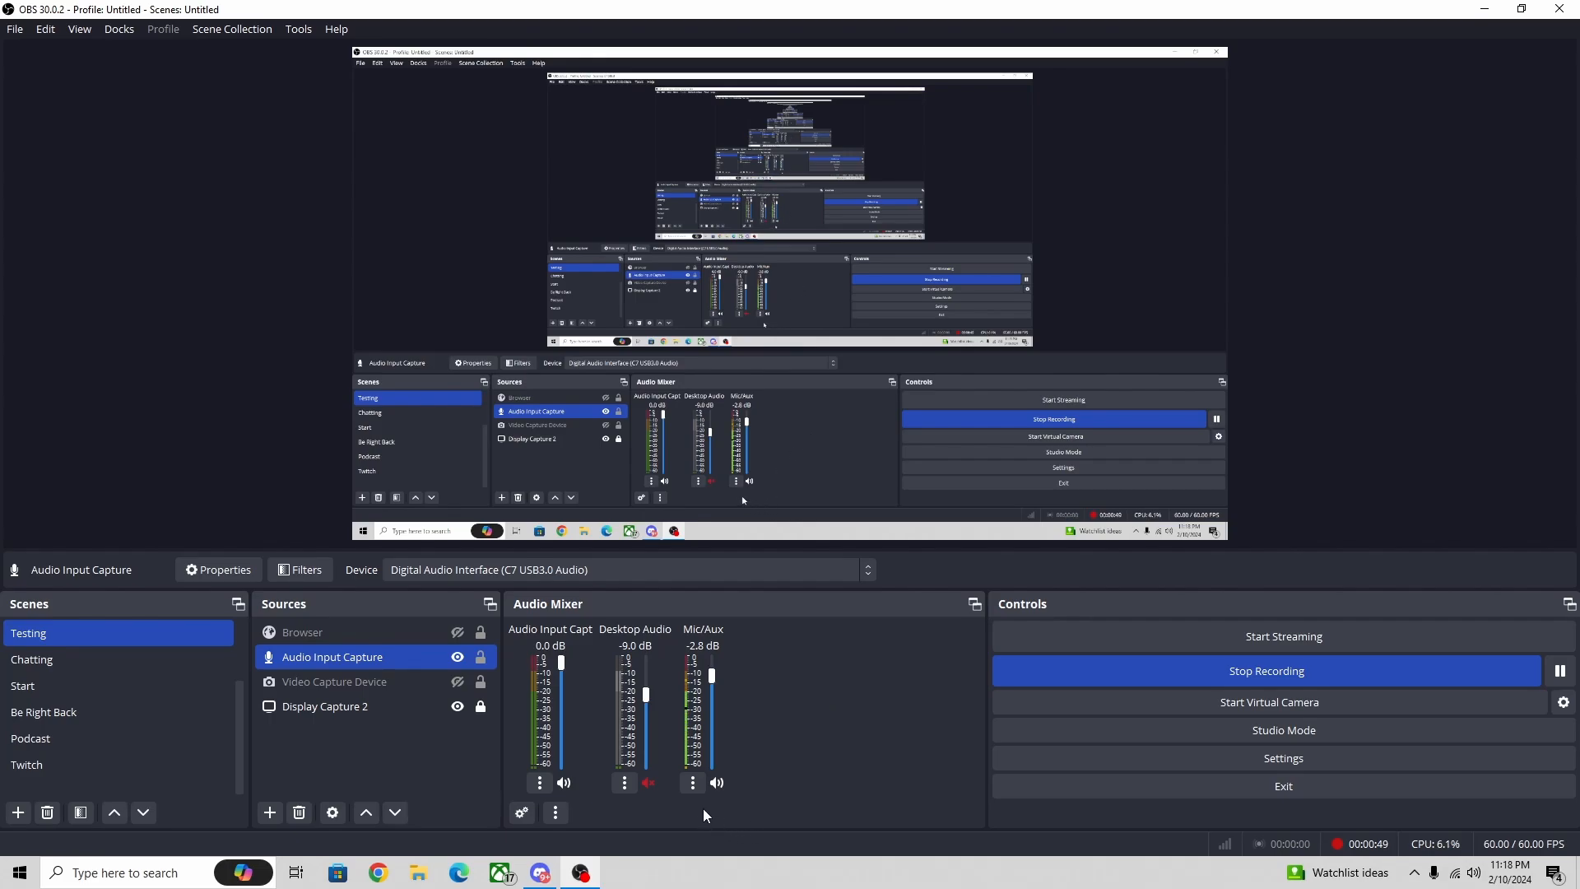
pyautogui.click(691, 786)
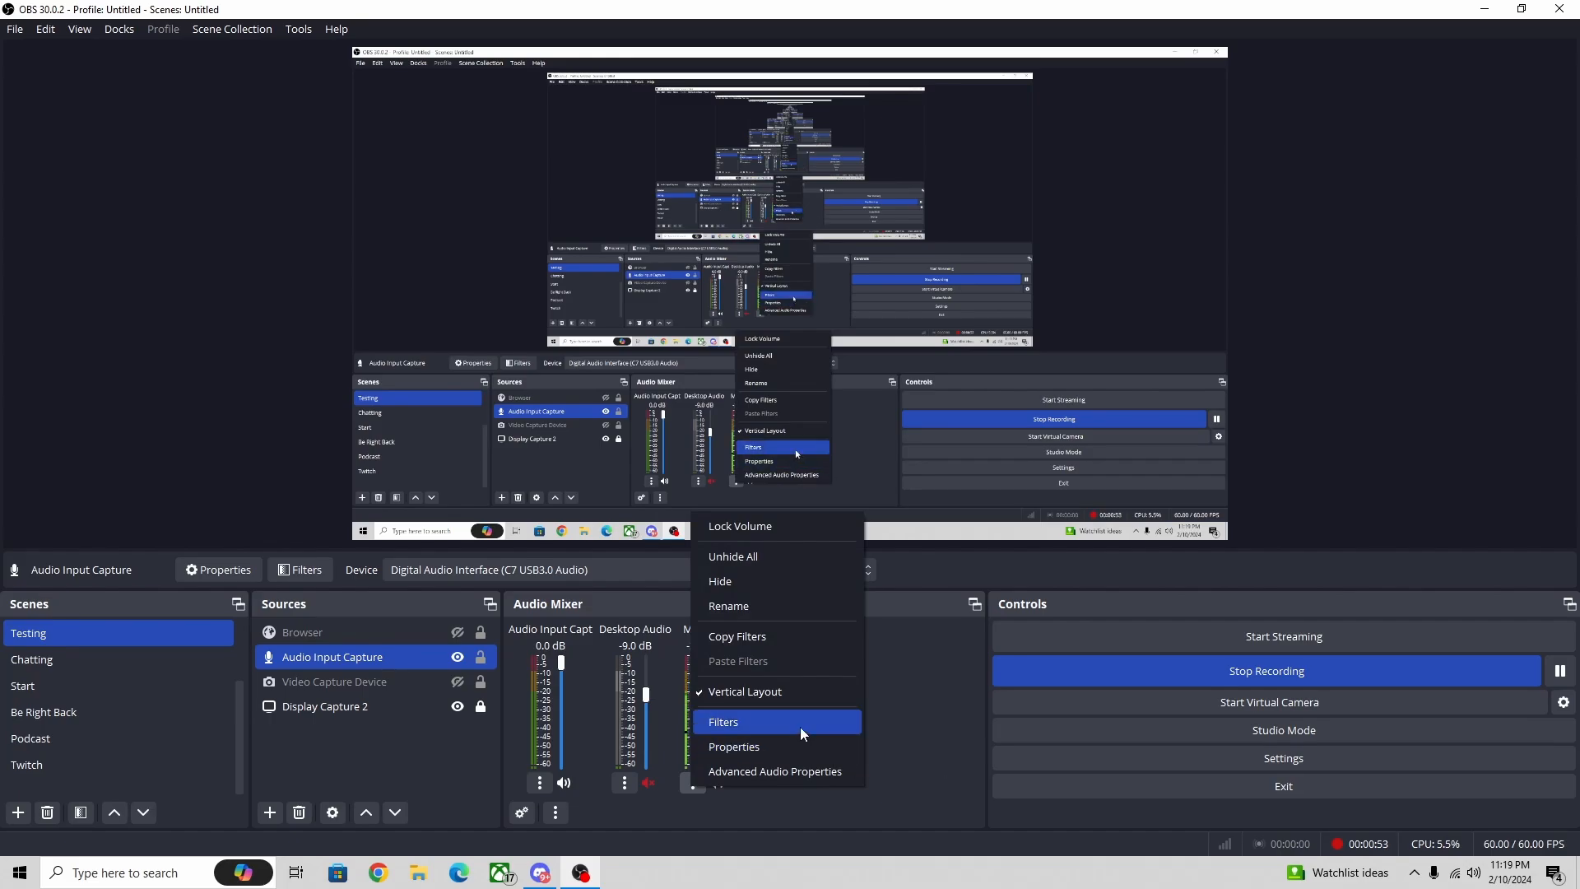
pyautogui.click(915, 726)
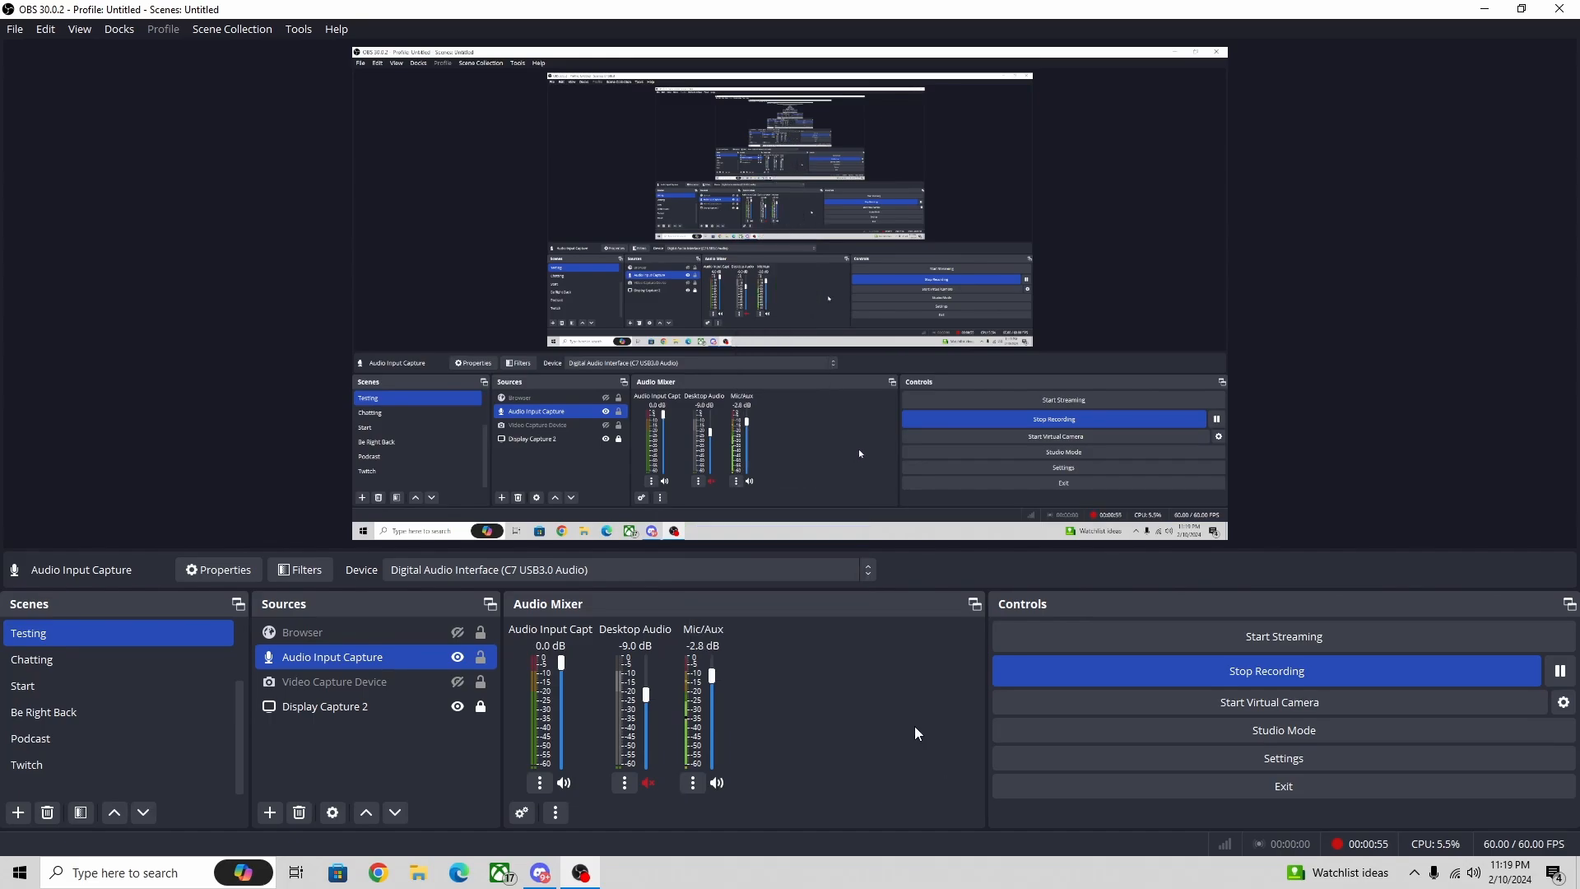
pyautogui.click(394, 706)
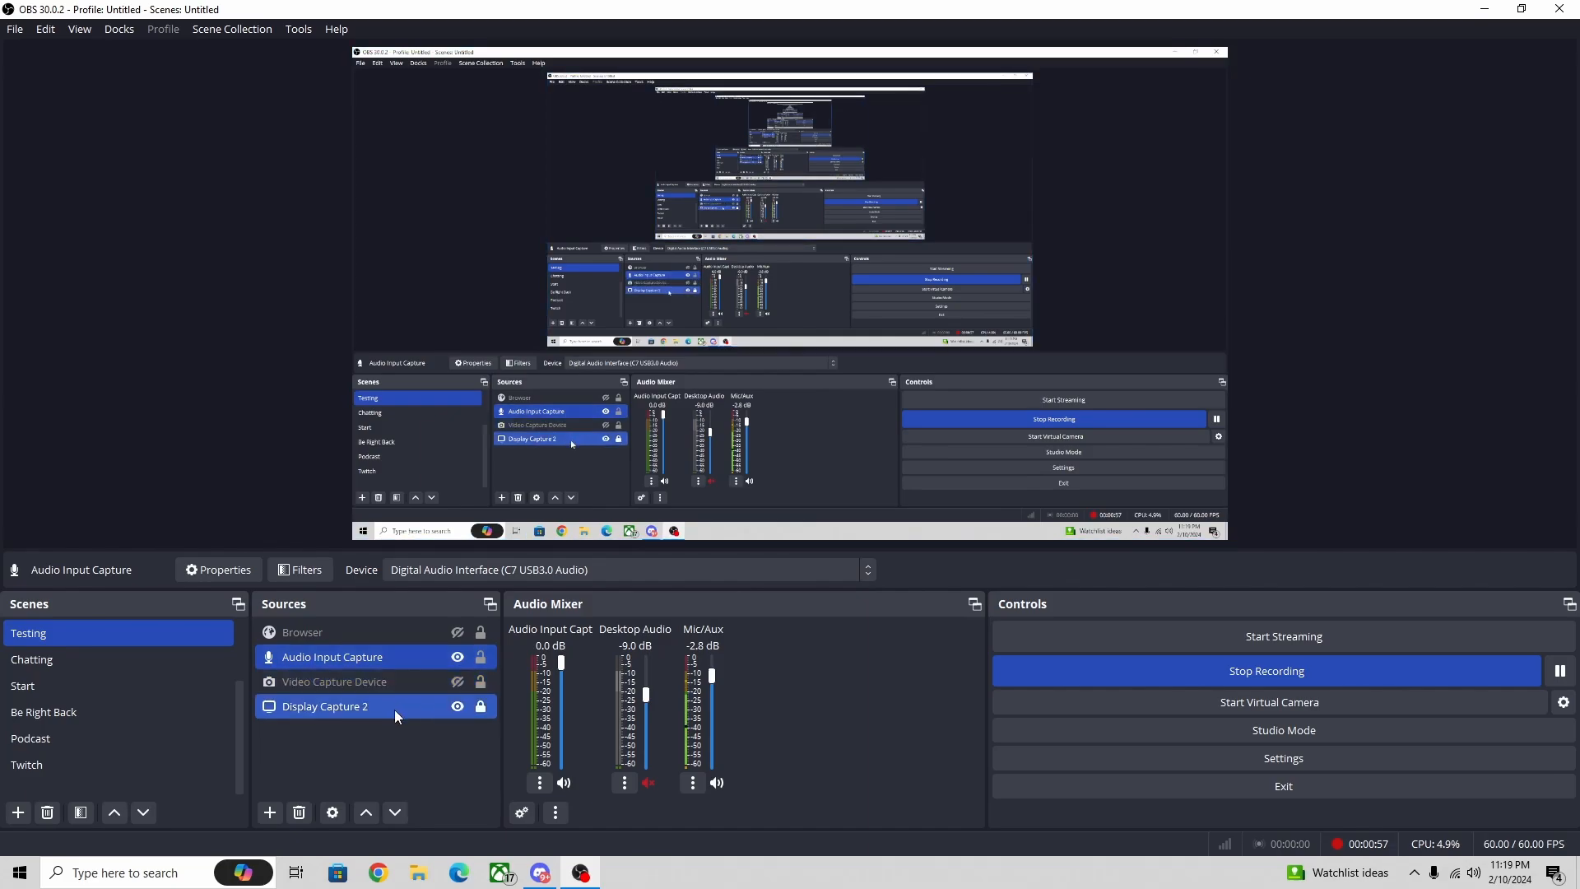
pyautogui.click(359, 632)
pyautogui.click(371, 656)
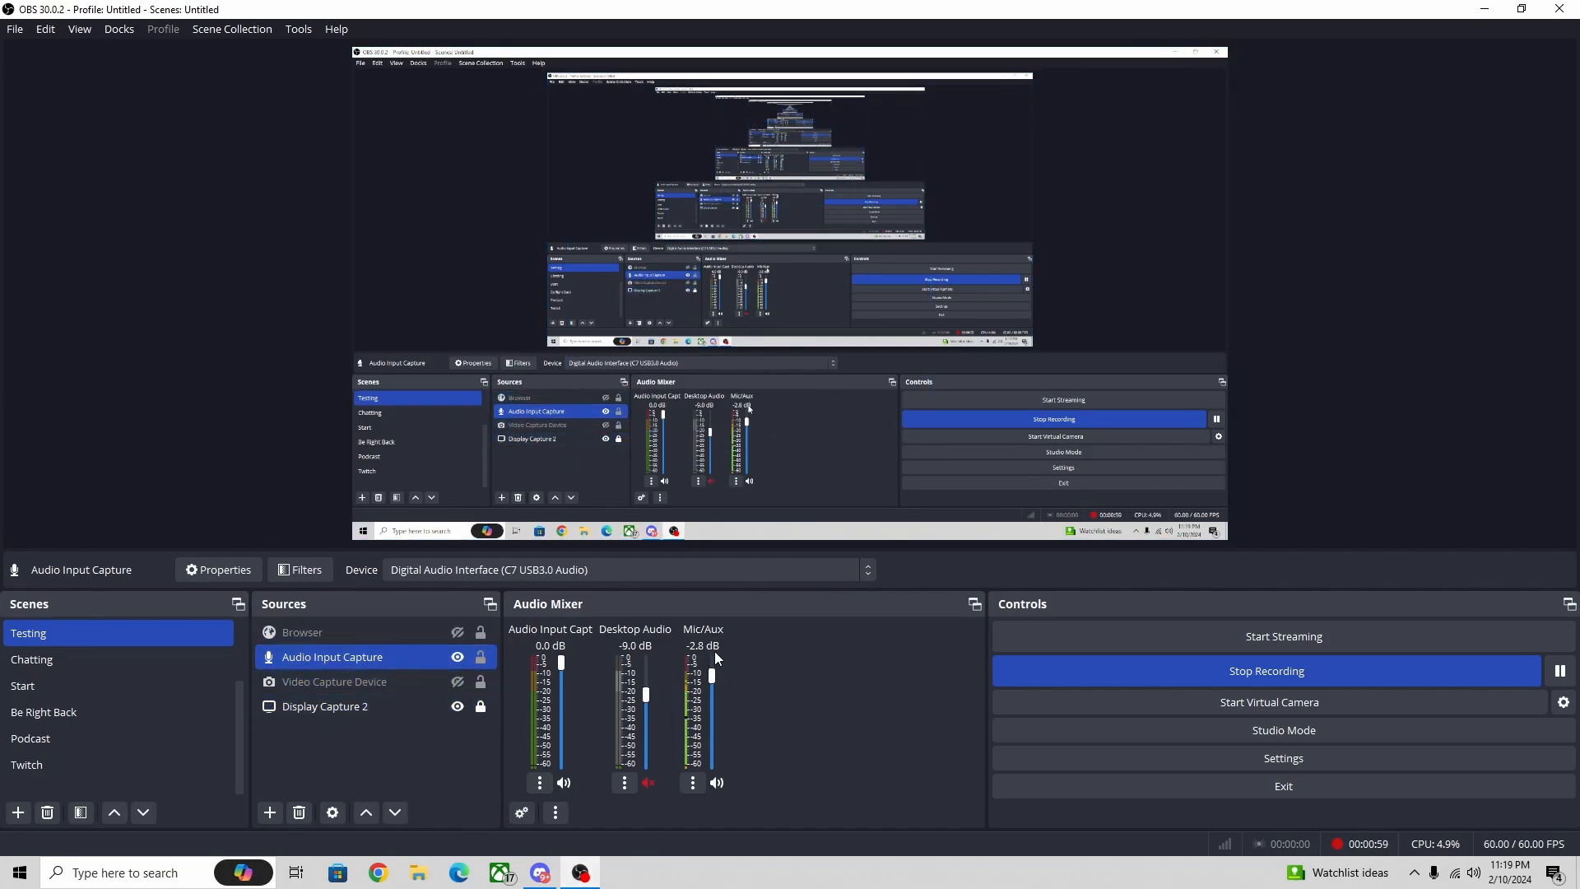
# - Open the Mic/Aux filters and set the Noise Suppression method to RNNoise (good quality, more CPU usage)
pyautogui.click(693, 782)
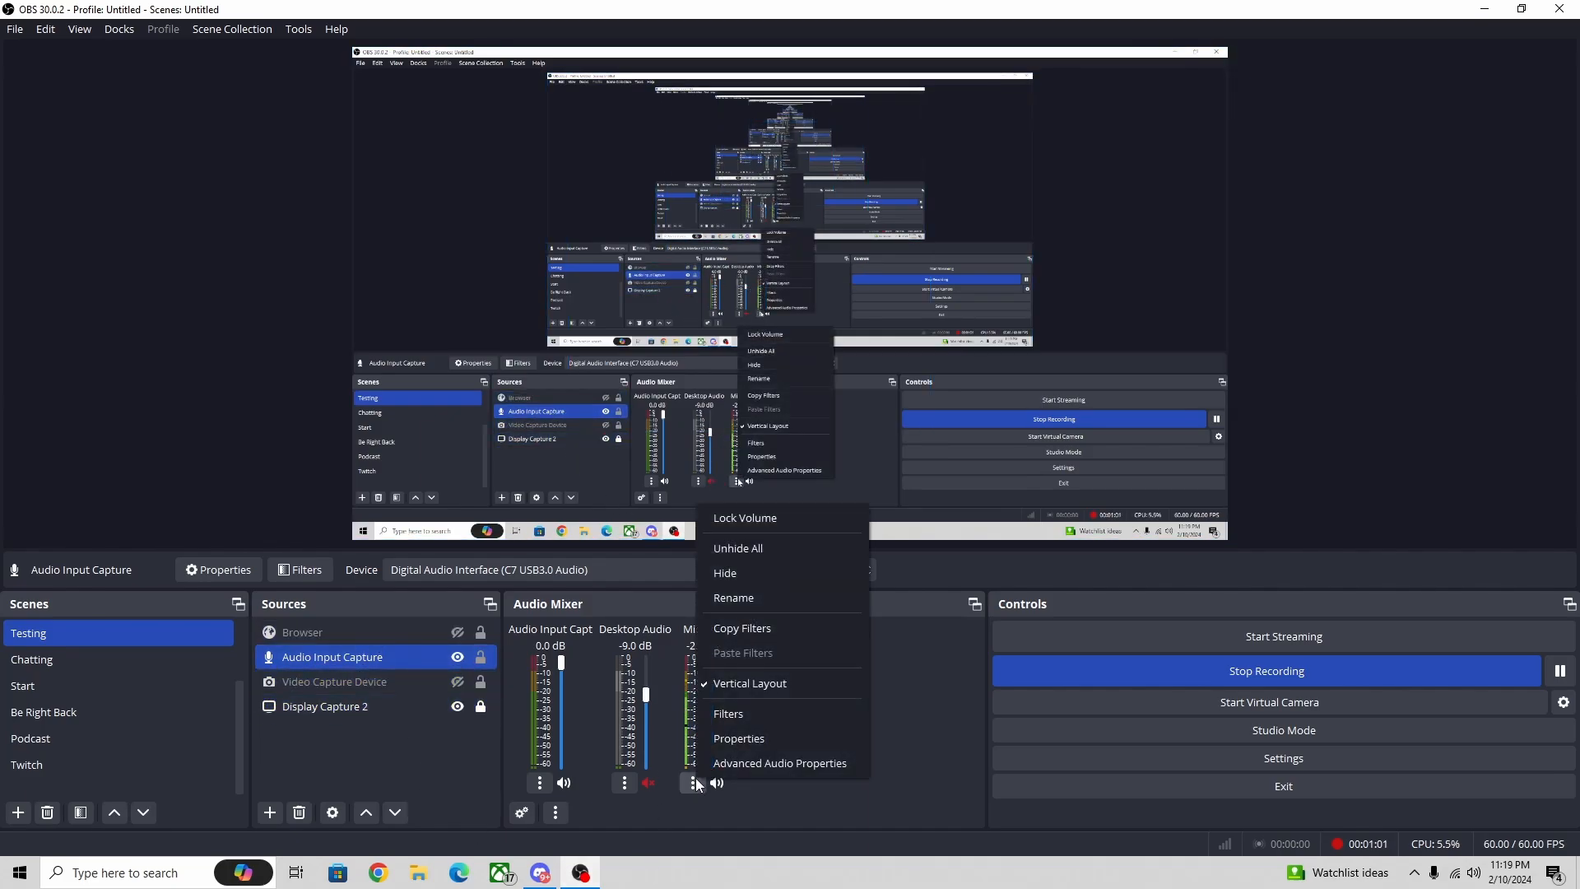
pyautogui.click(749, 714)
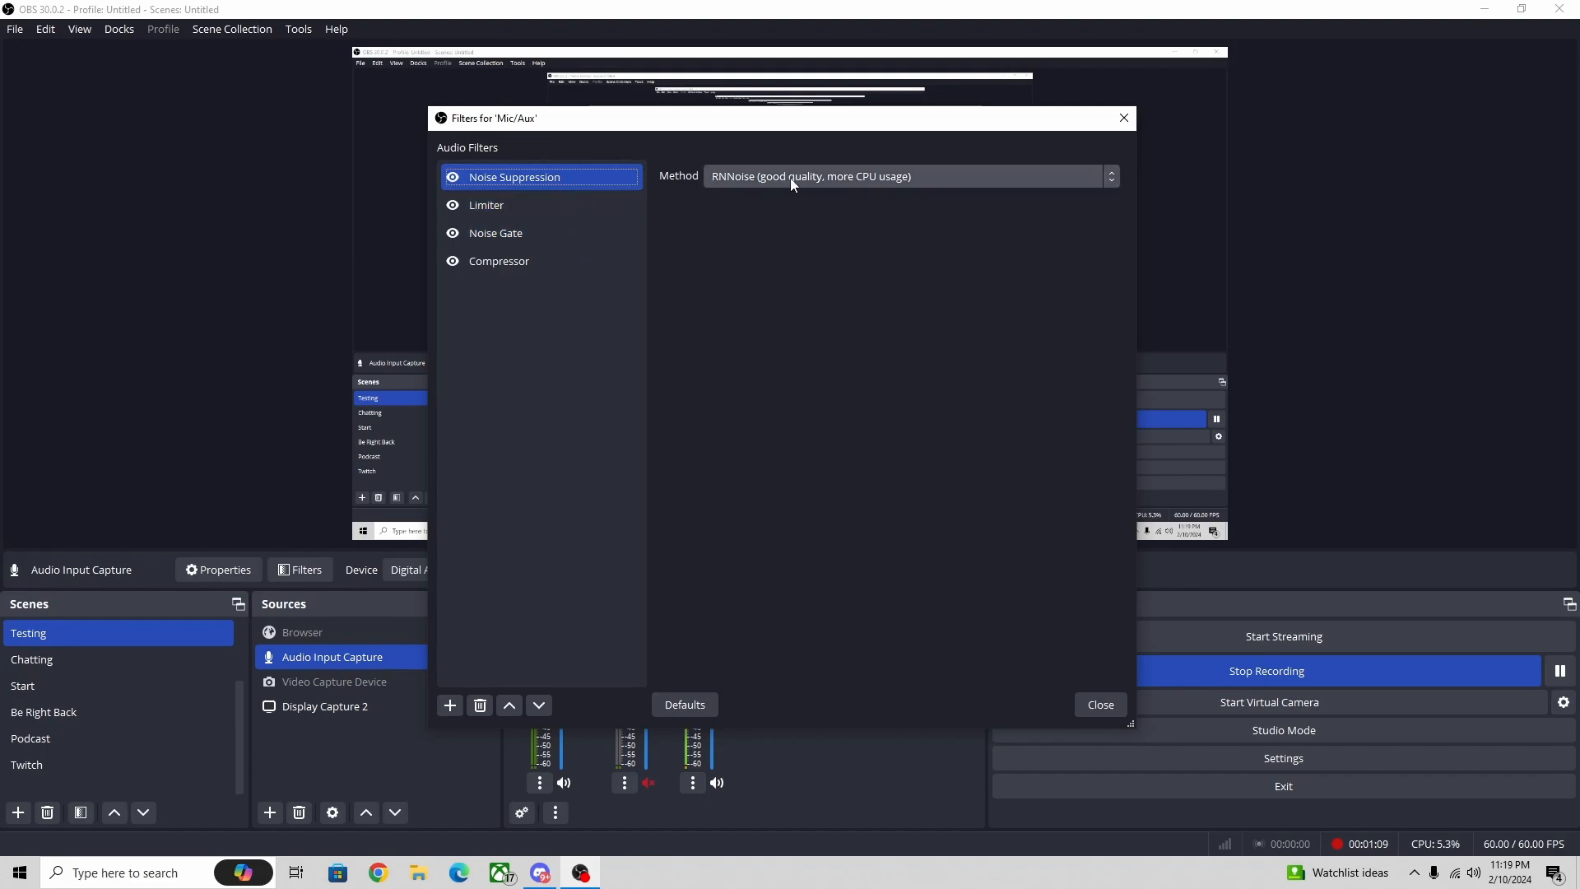
pyautogui.click(833, 181)
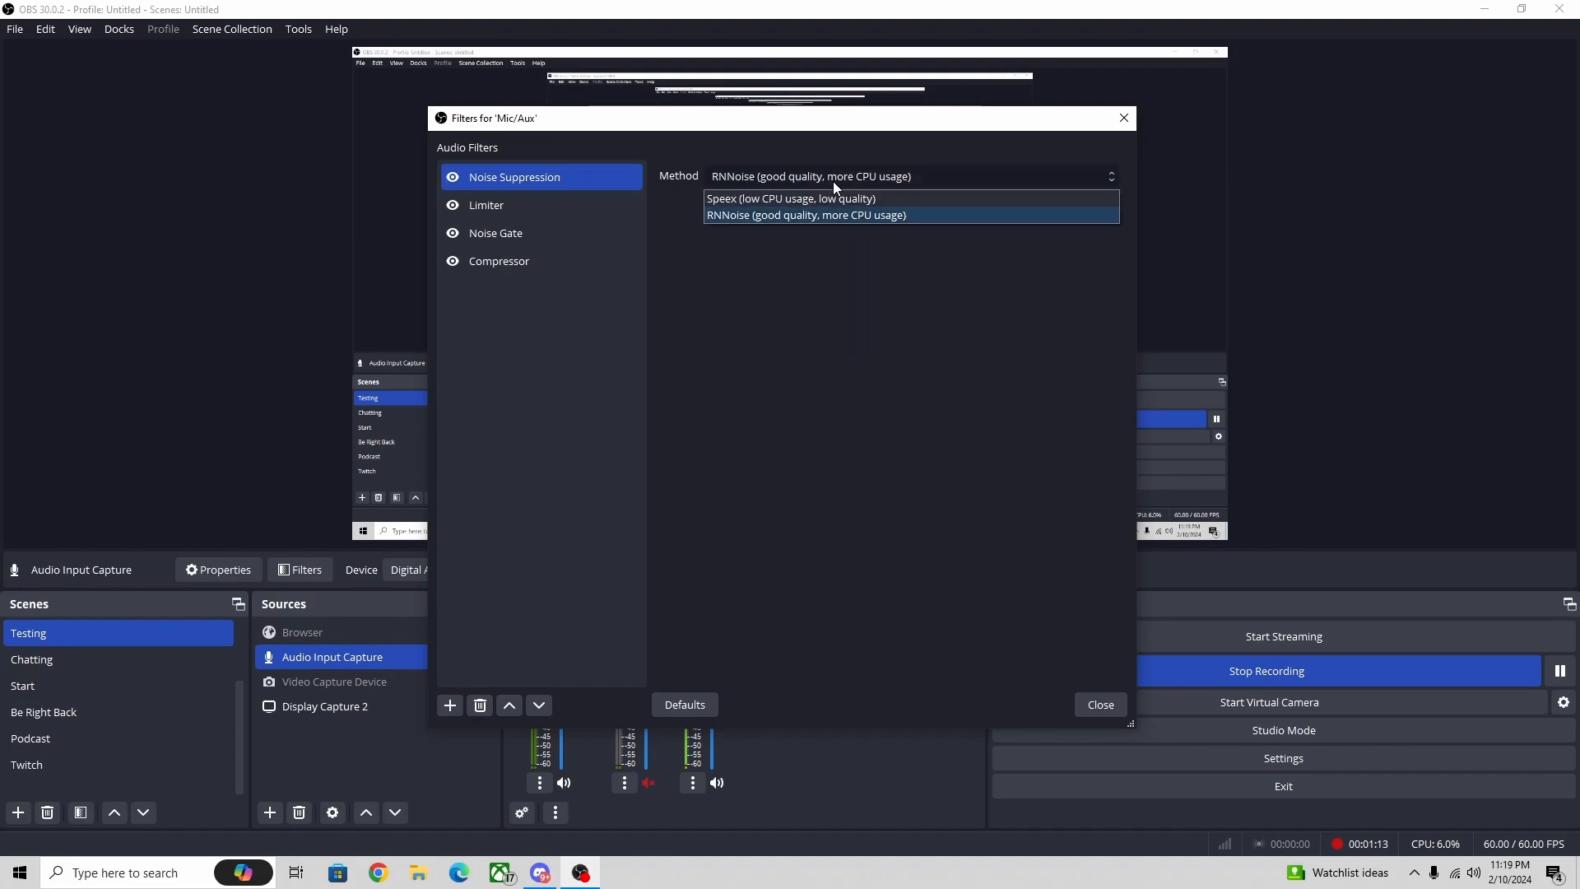
pyautogui.click(871, 218)
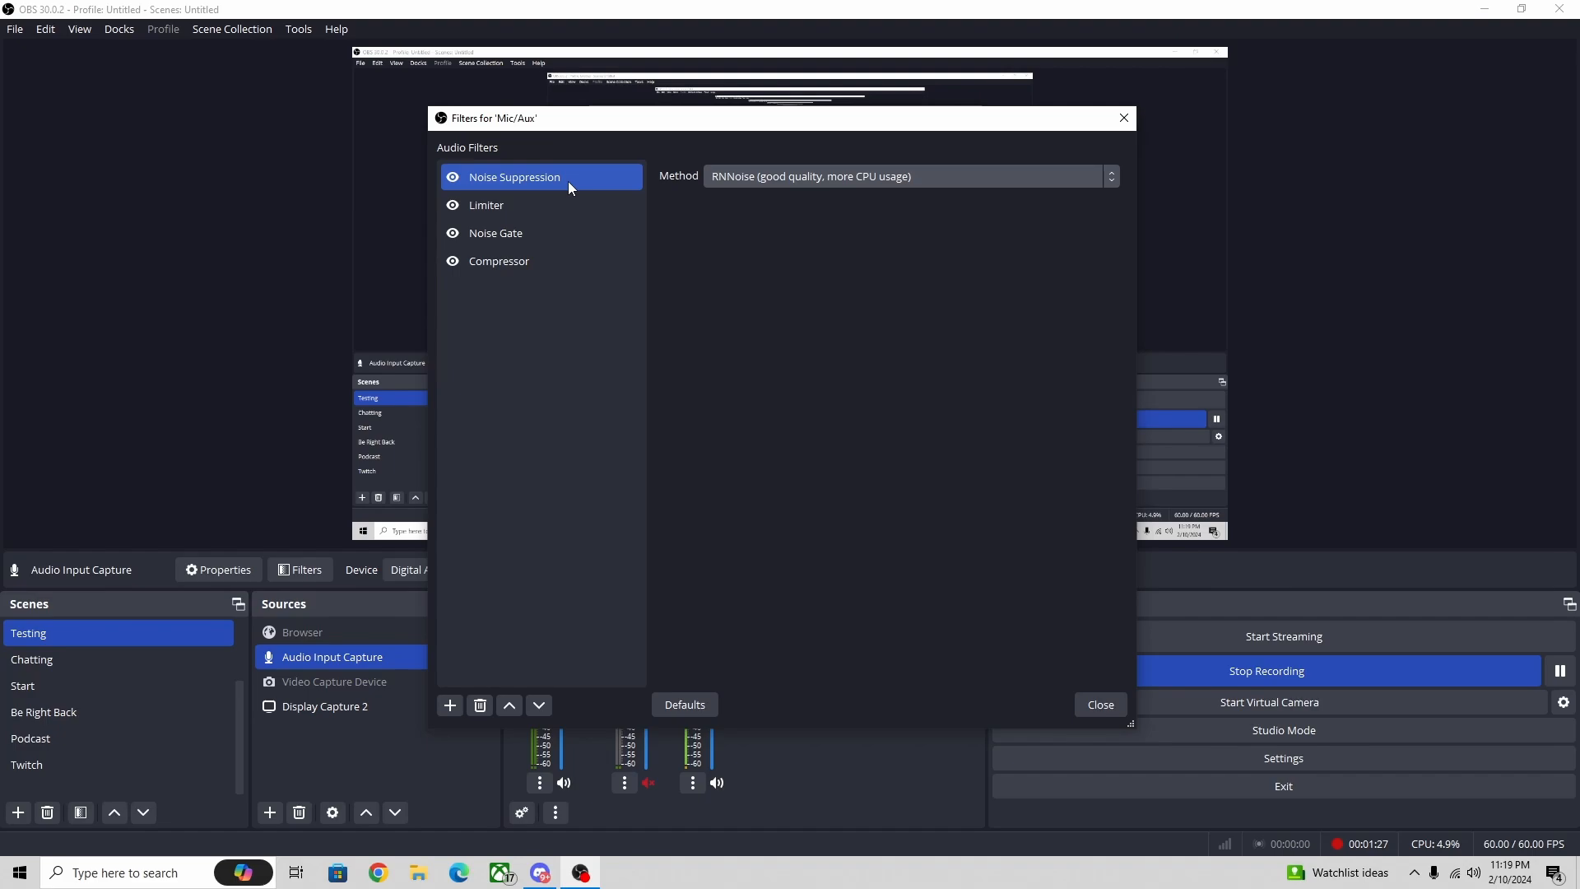
# - Show the Mic/Aux Limiter filter's settings and move the filters window clear of the audio mixer
pyautogui.click(558, 203)
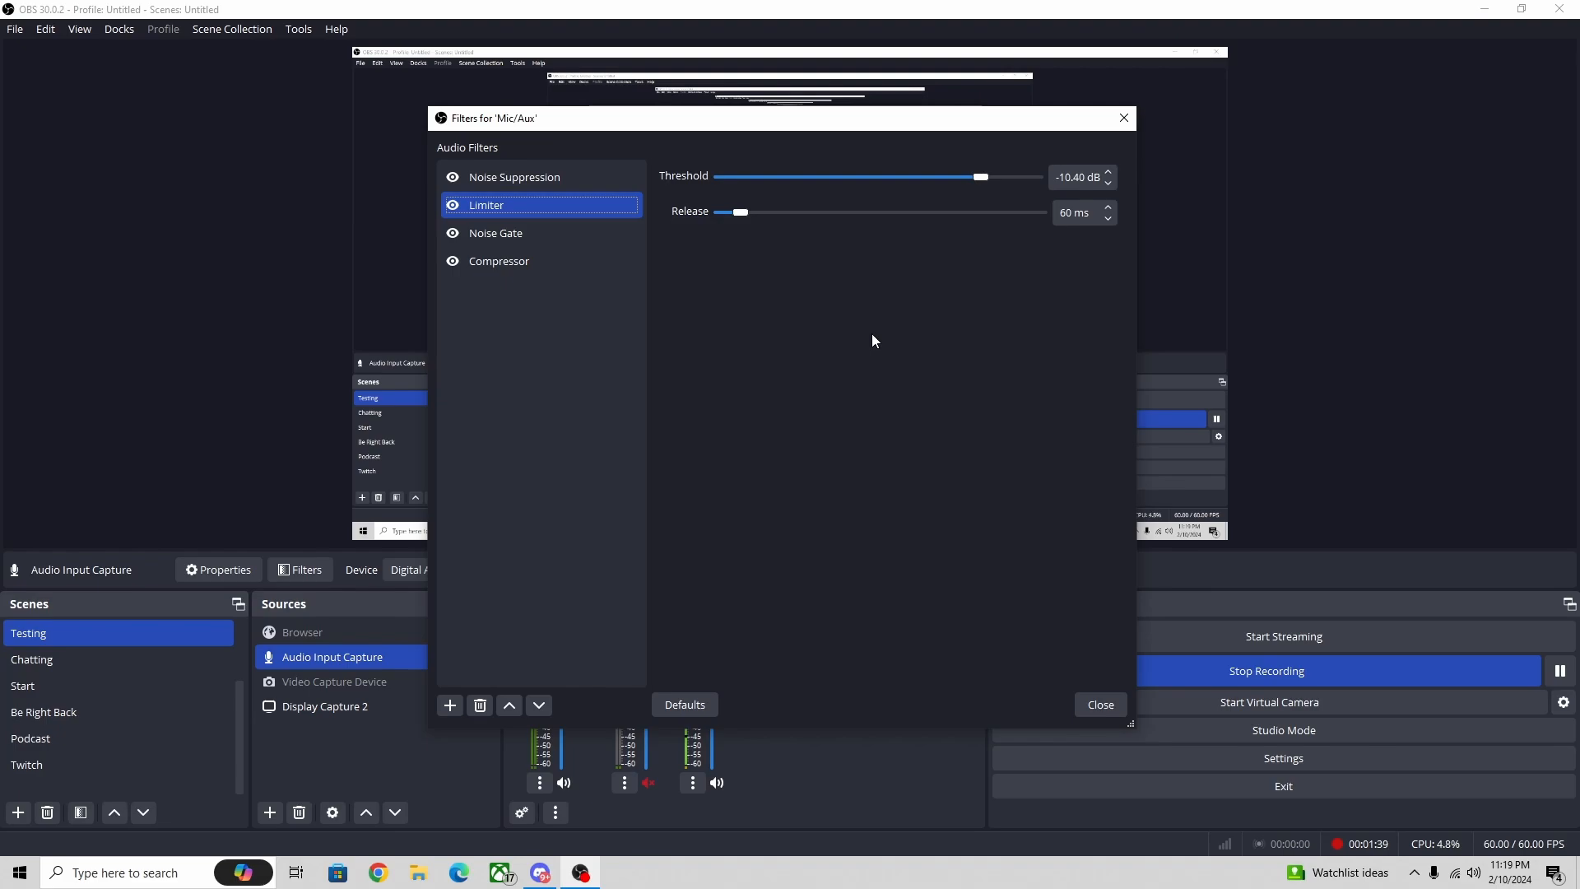
pyautogui.moveTo(780, 124); pyautogui.dragTo(599, 33)
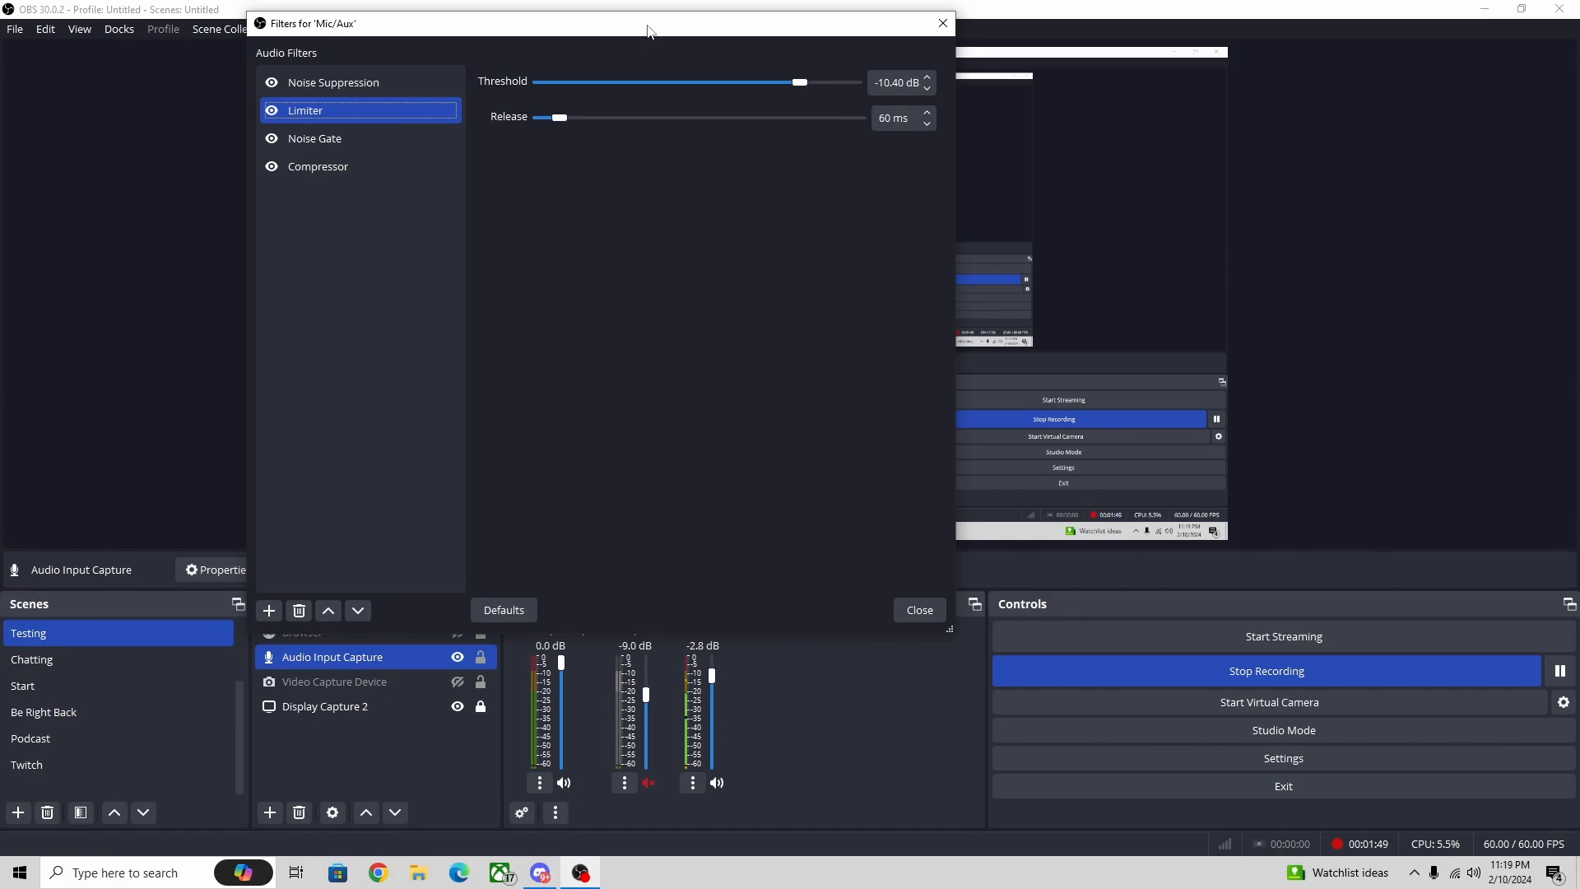
pyautogui.moveTo(648, 25); pyautogui.dragTo(1275, 154)
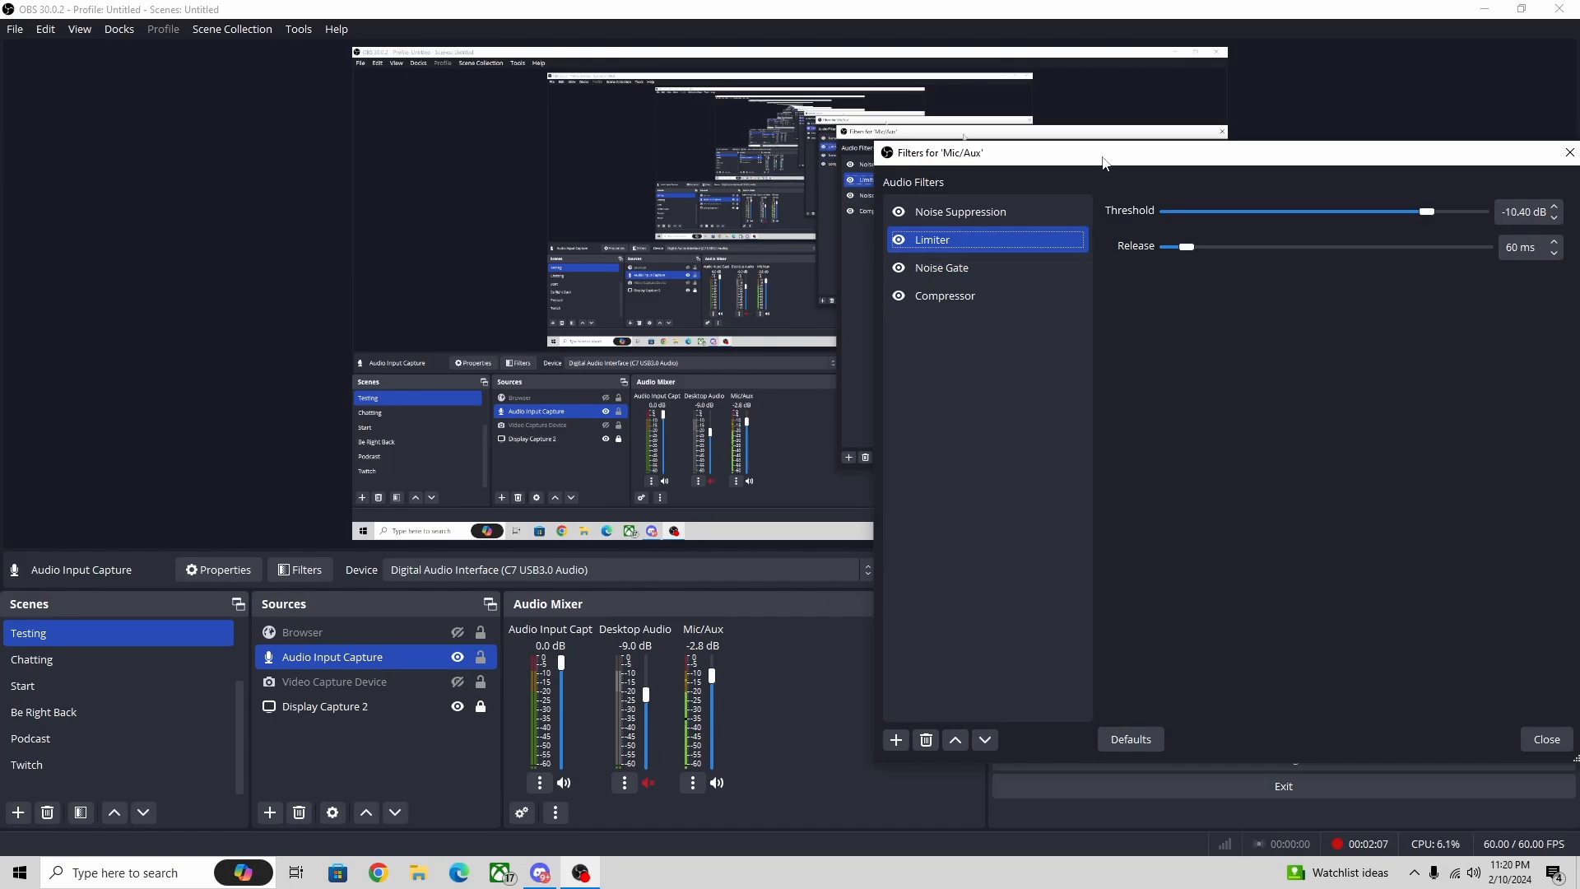
pyautogui.moveTo(1102, 162); pyautogui.dragTo(619, 159)
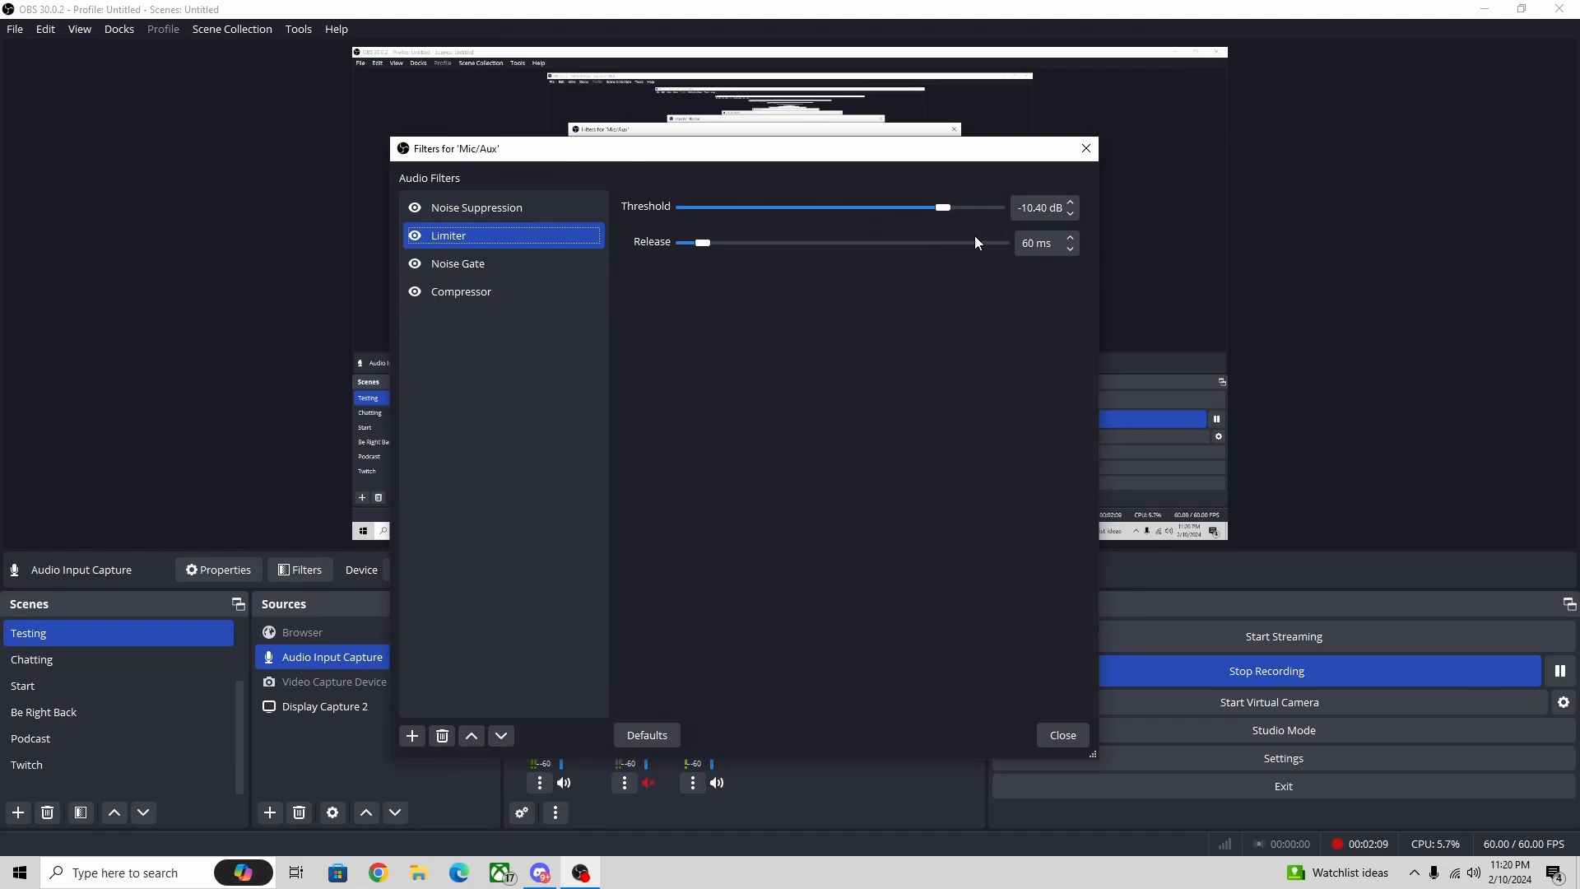
pyautogui.moveTo(749, 152); pyautogui.dragTo(1125, 187)
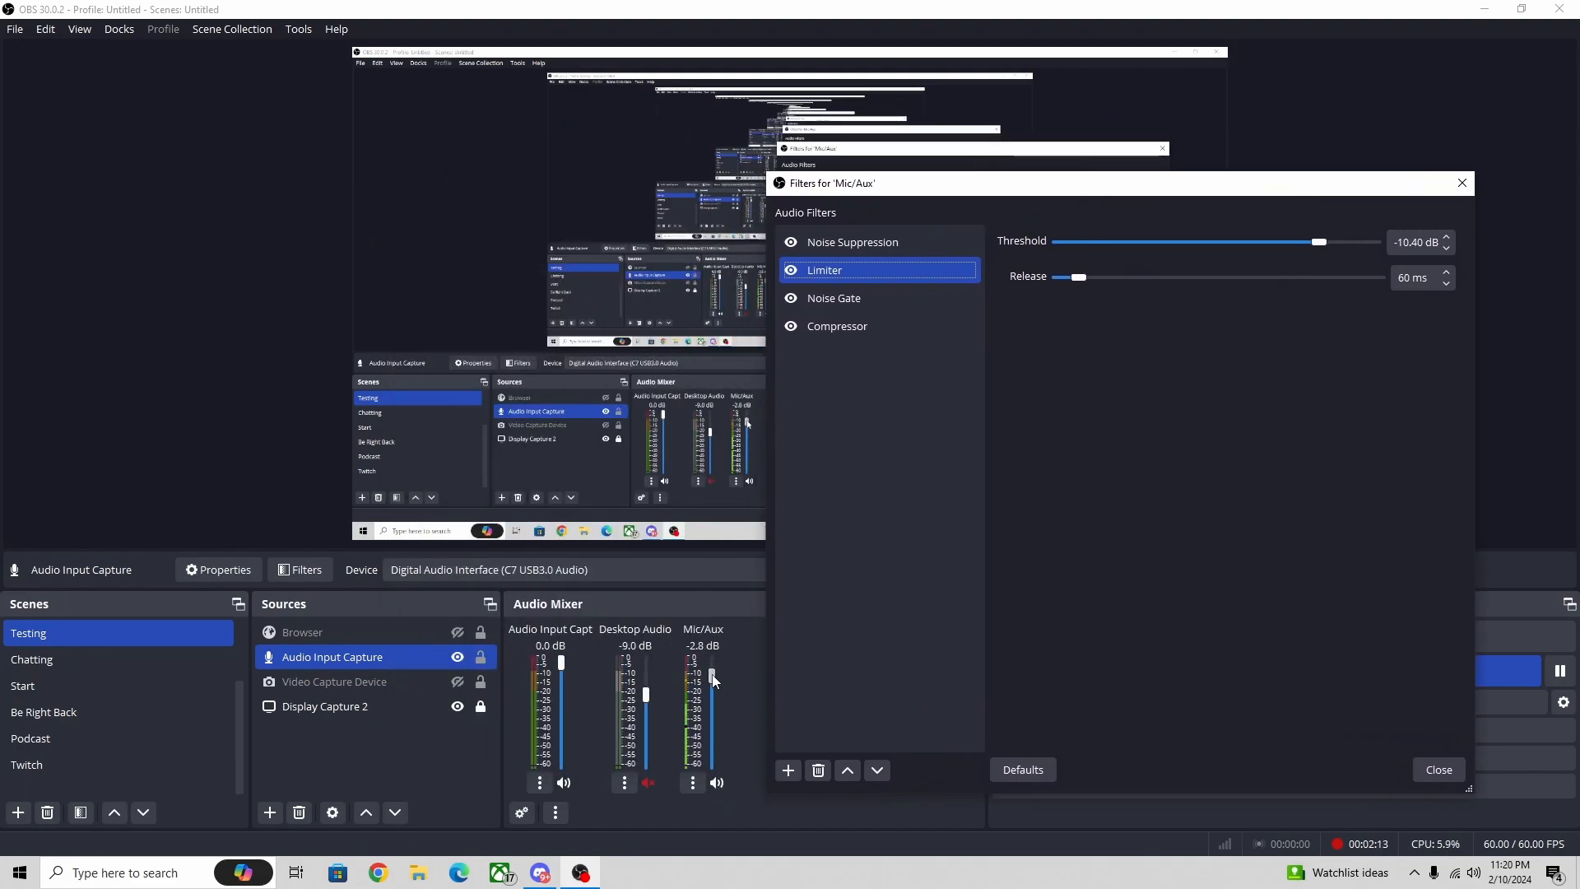
# - Review the Compressor and Noise Gate settings in the Mic/Aux filters, moving the window aside to check the microphone's mixer levels
pyautogui.moveTo(1069, 184); pyautogui.dragTo(689, 124)
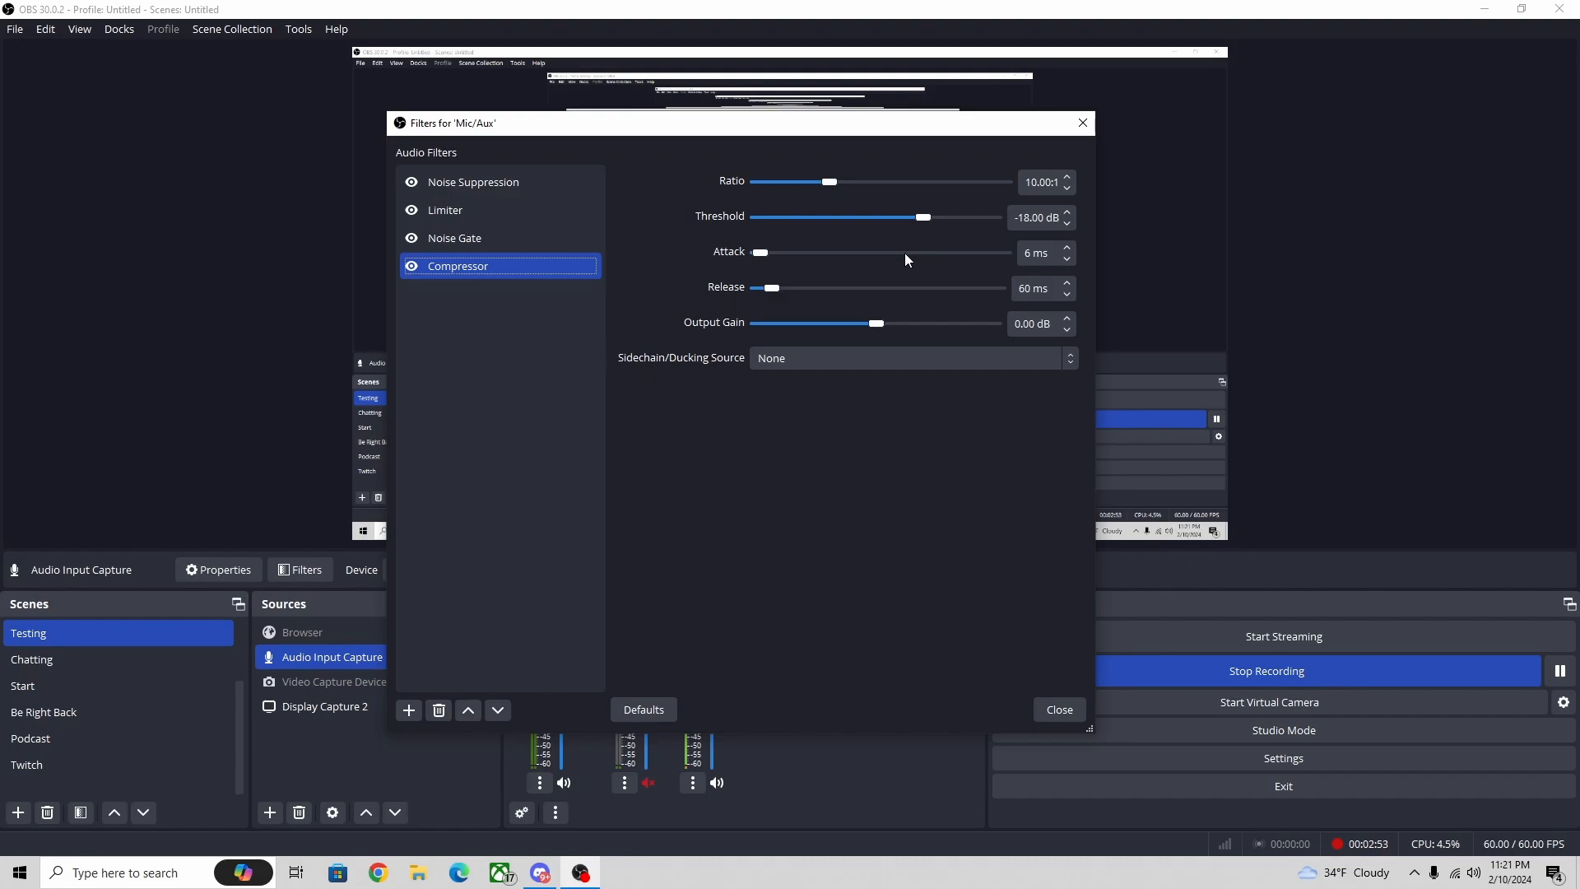
pyautogui.click(520, 237)
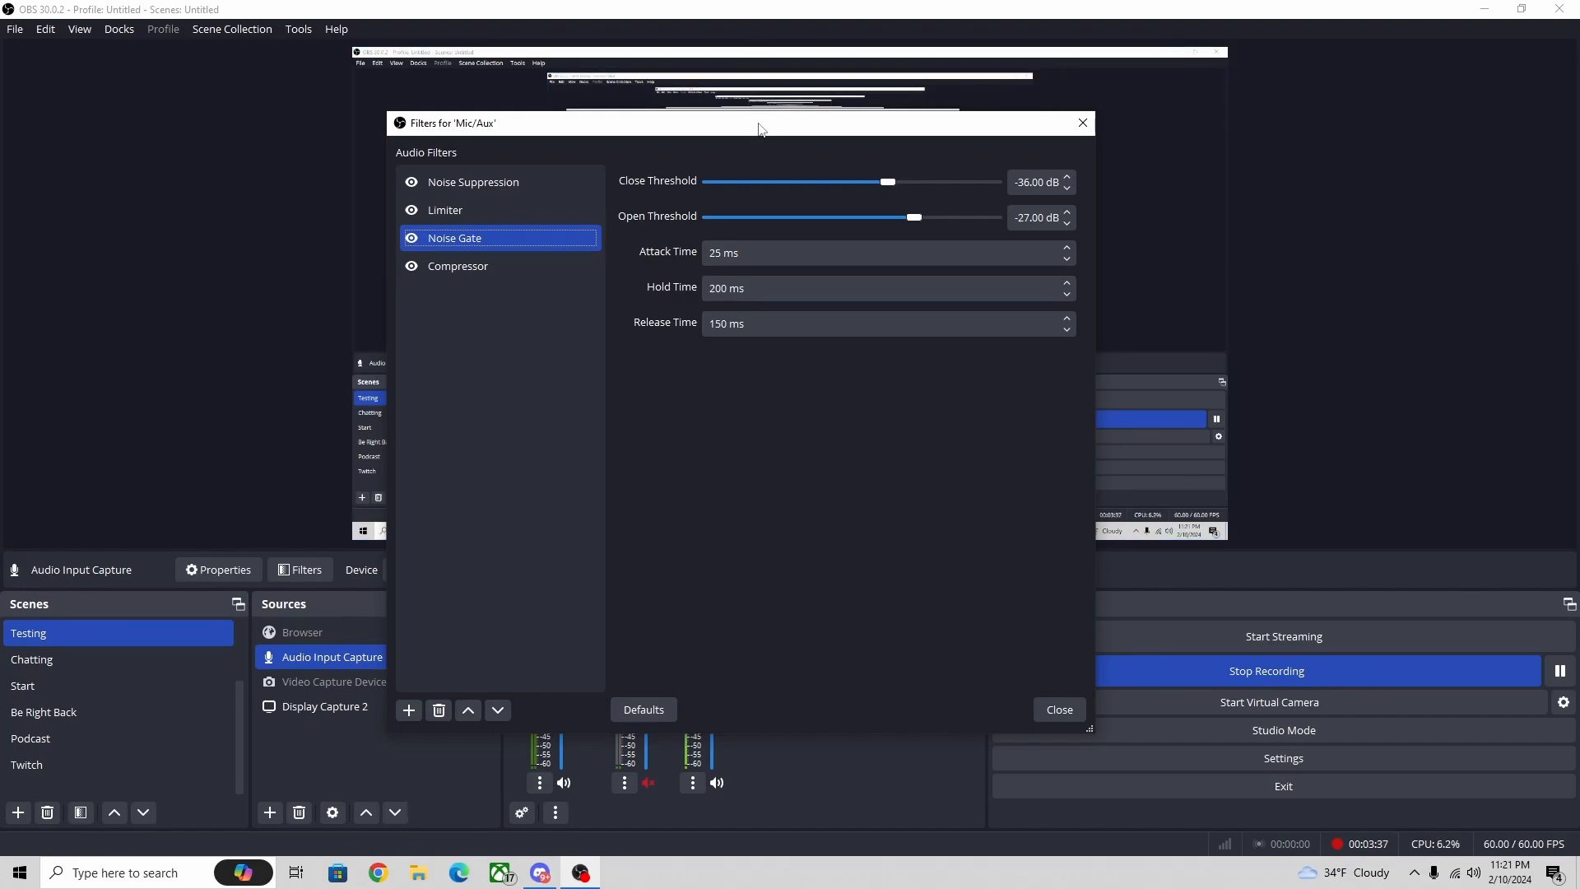
pyautogui.moveTo(762, 126); pyautogui.dragTo(1021, 138)
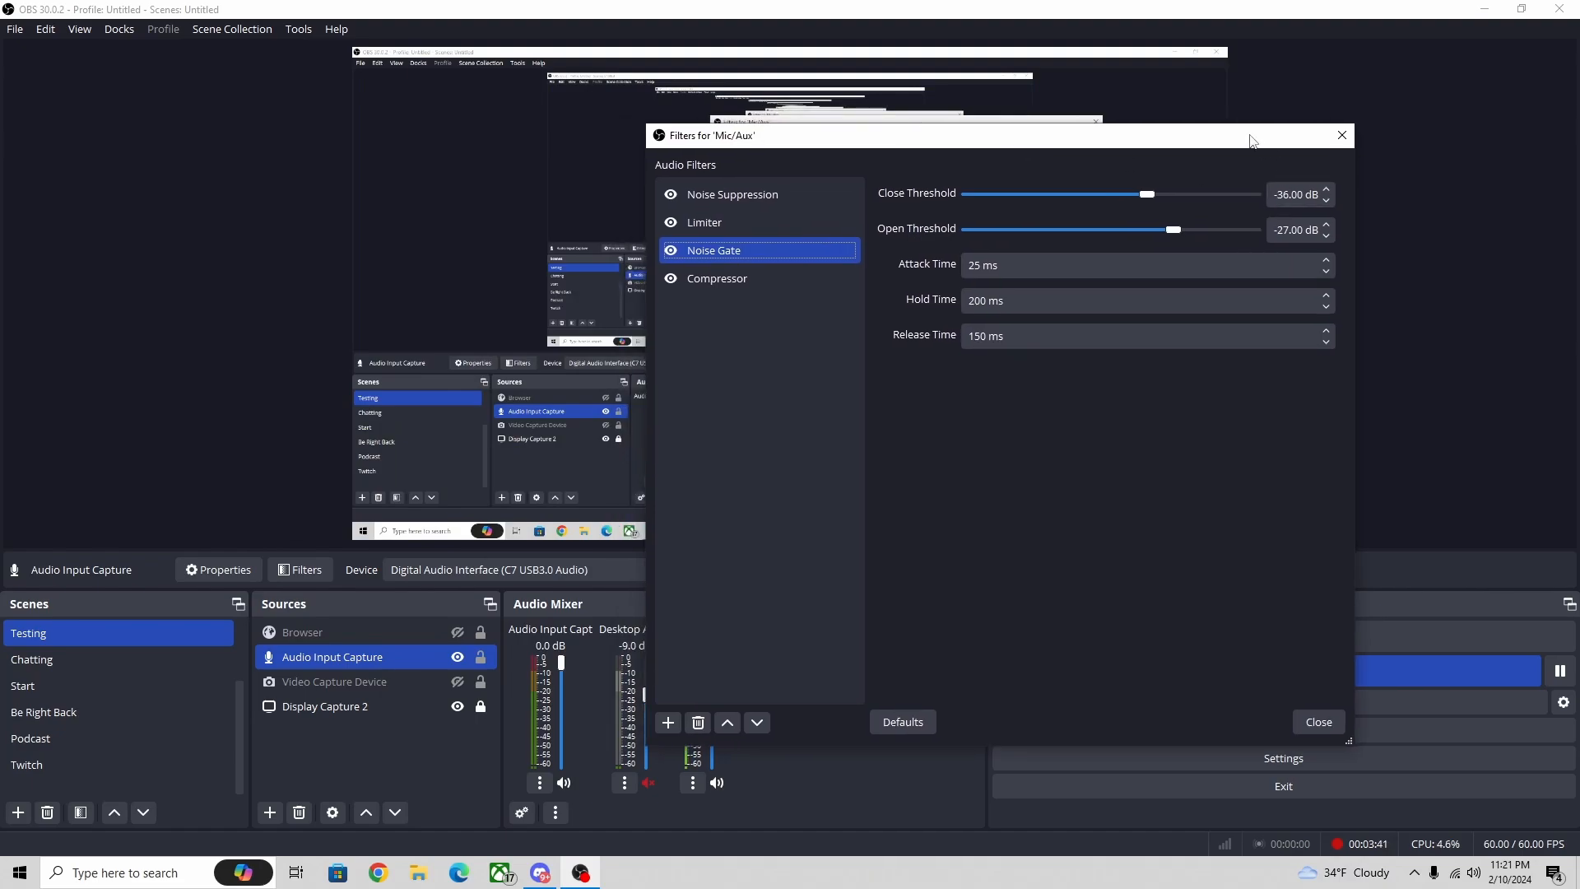
pyautogui.moveTo(1160, 141); pyautogui.dragTo(1339, 145)
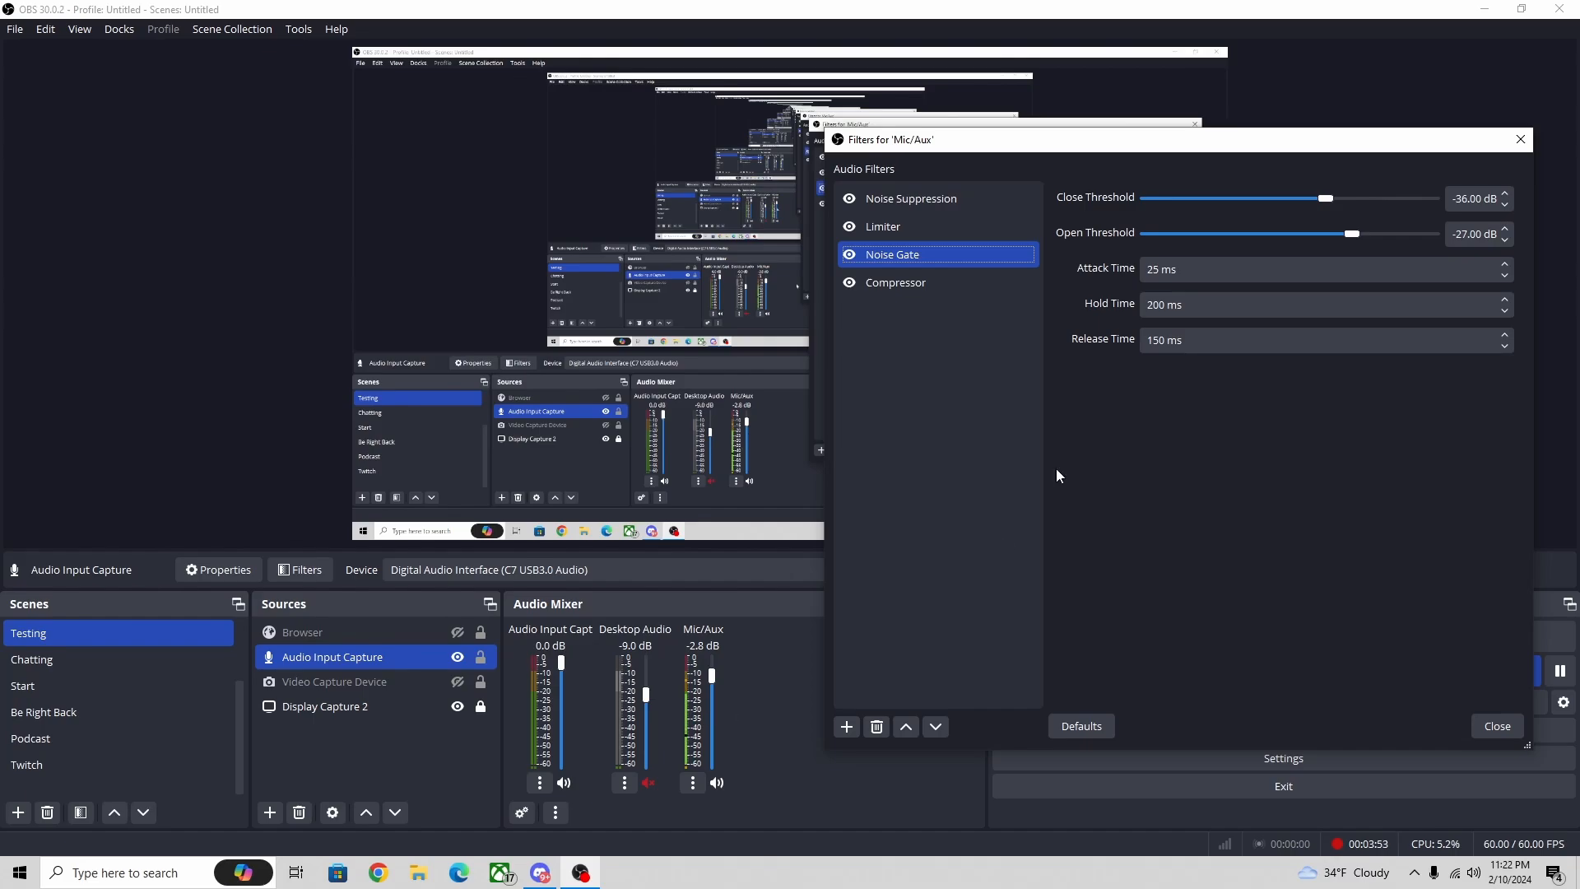
pyautogui.moveTo(1152, 142); pyautogui.dragTo(632, 143)
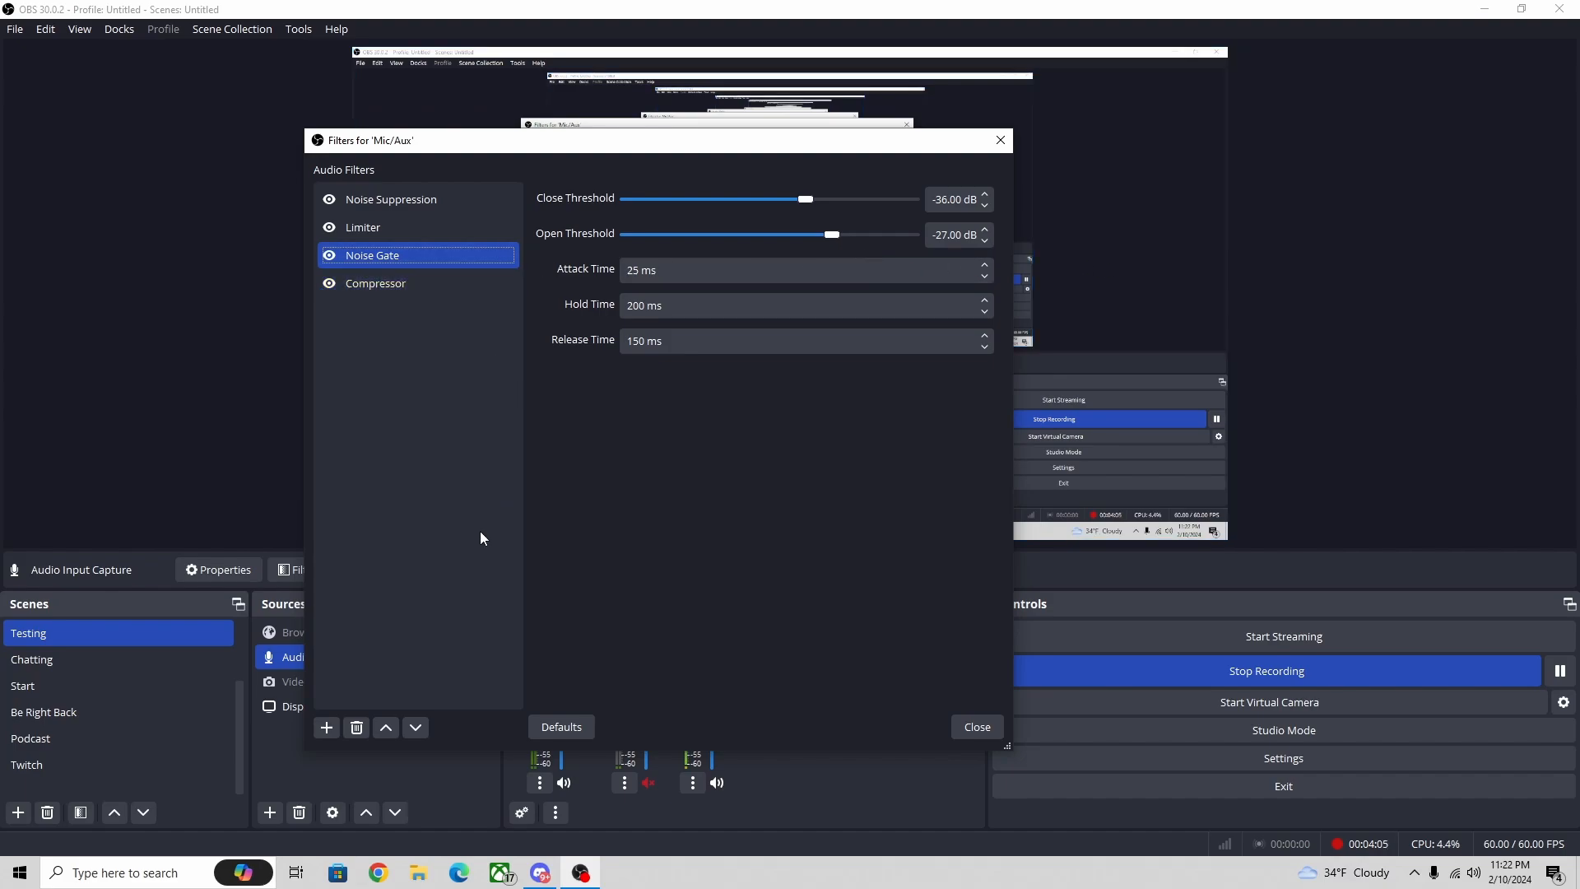
# - View the audio filter types that can be added to Mic/Aux without adding one, and close its filters
pyautogui.click(326, 728)
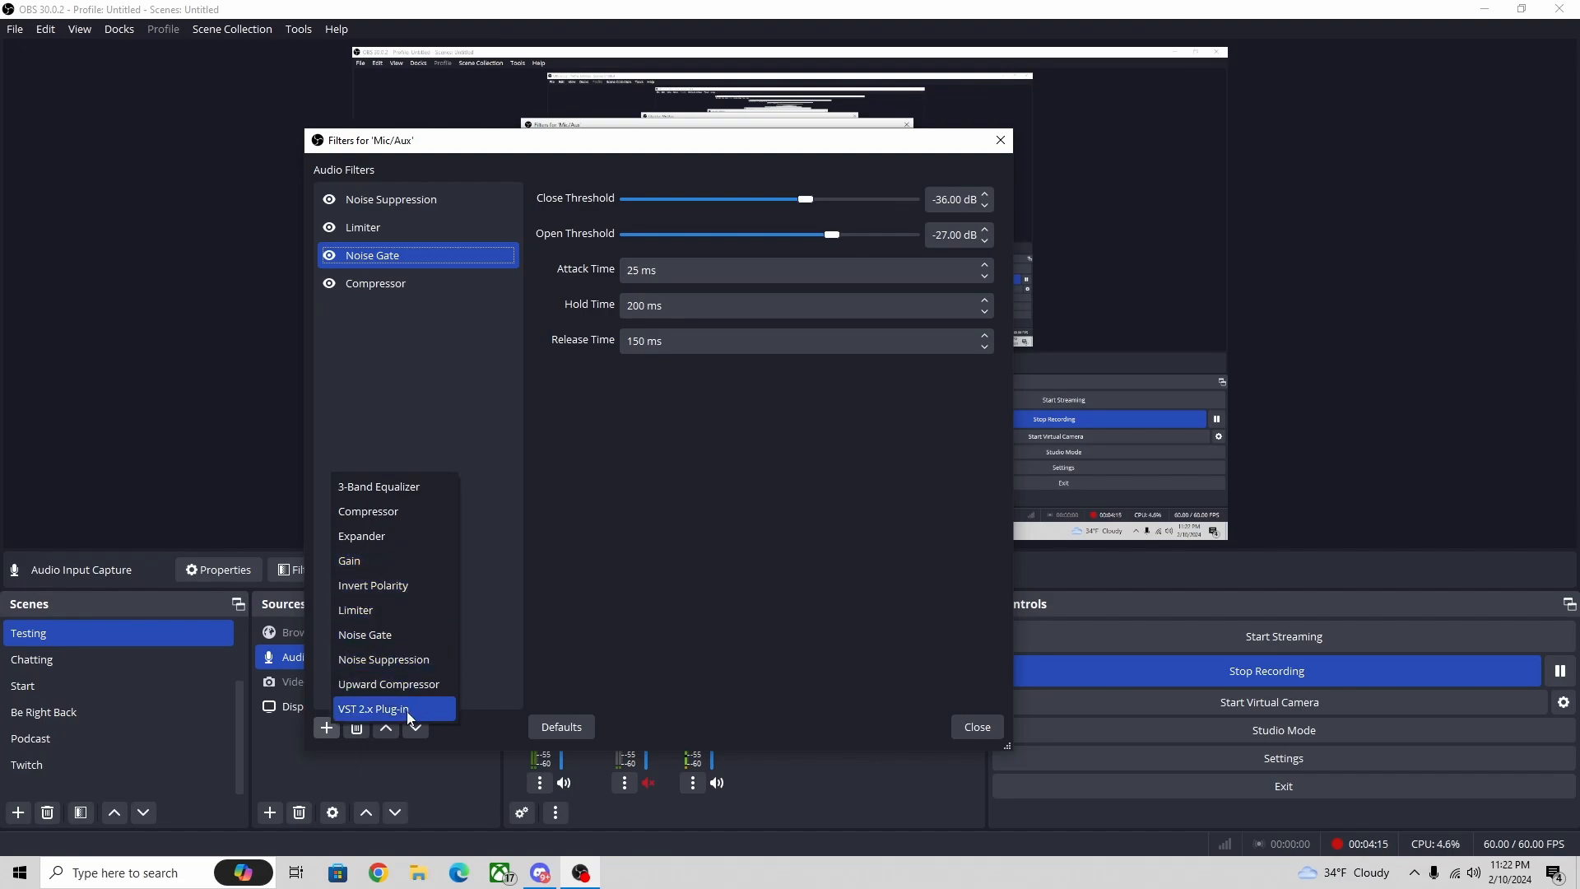
pyautogui.click(436, 441)
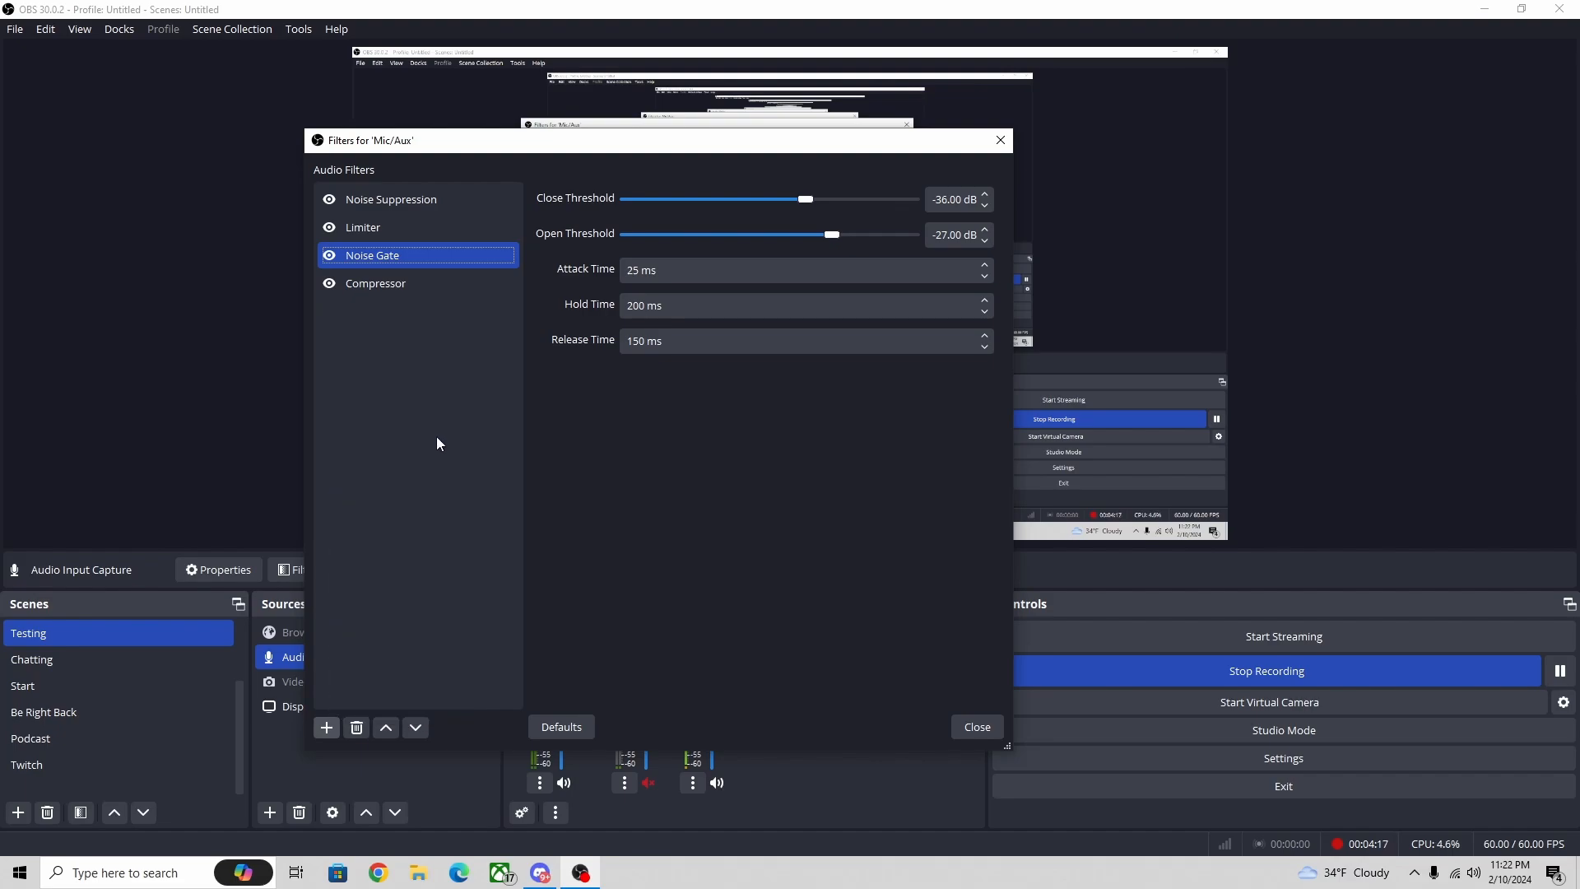
pyautogui.click(1000, 140)
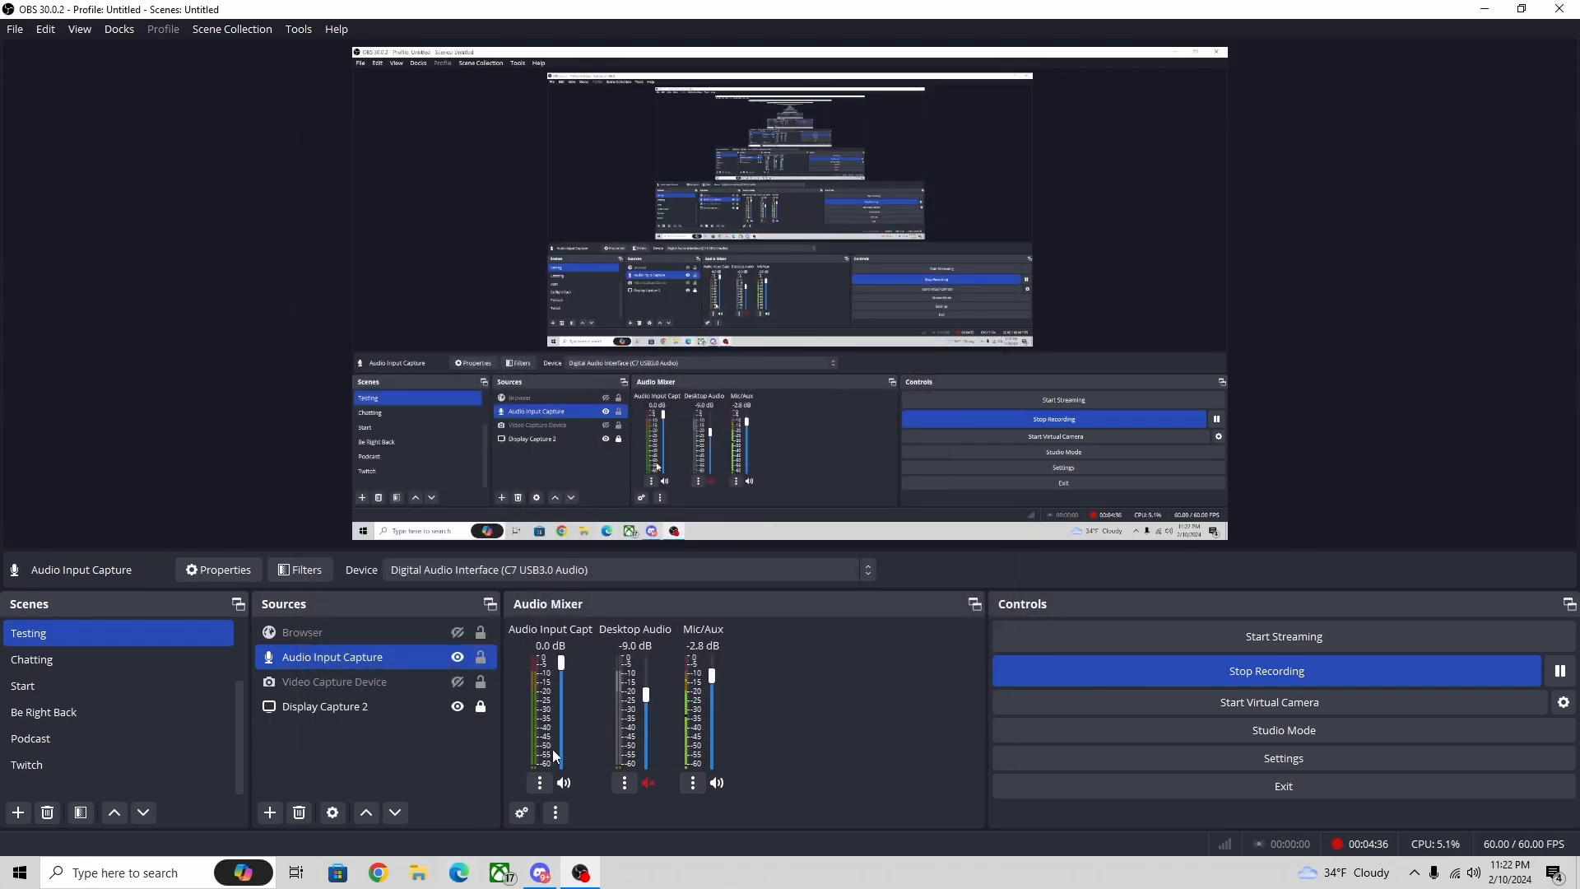
# - Open the Desktop Audio filters, review the Limiter and Noise Suppression settings, and close the filters
pyautogui.click(627, 781)
pyautogui.click(716, 709)
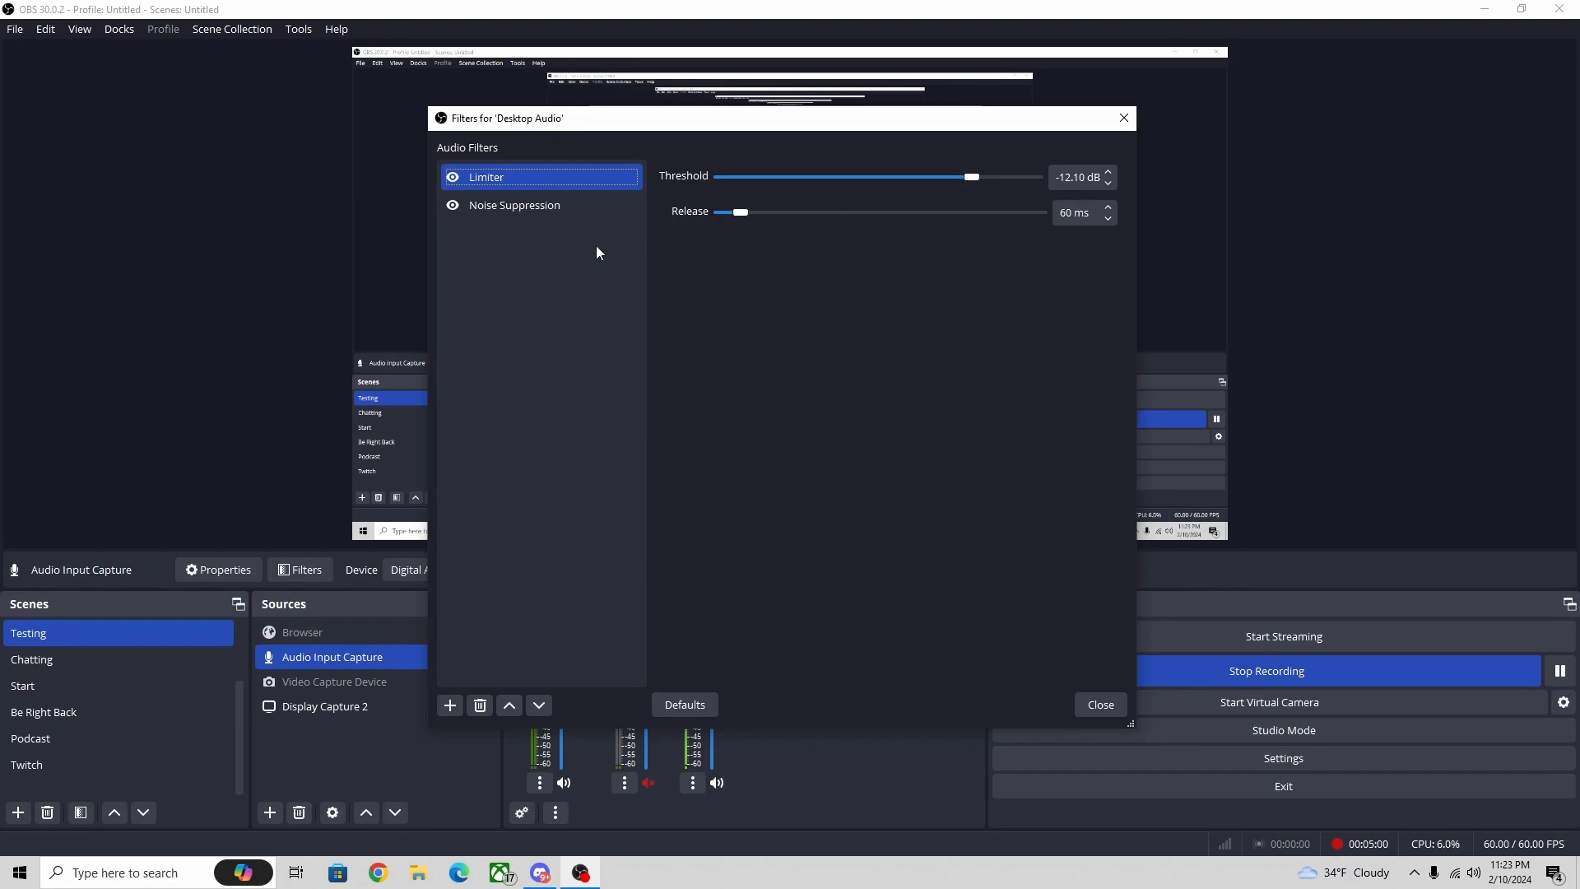
pyautogui.click(558, 208)
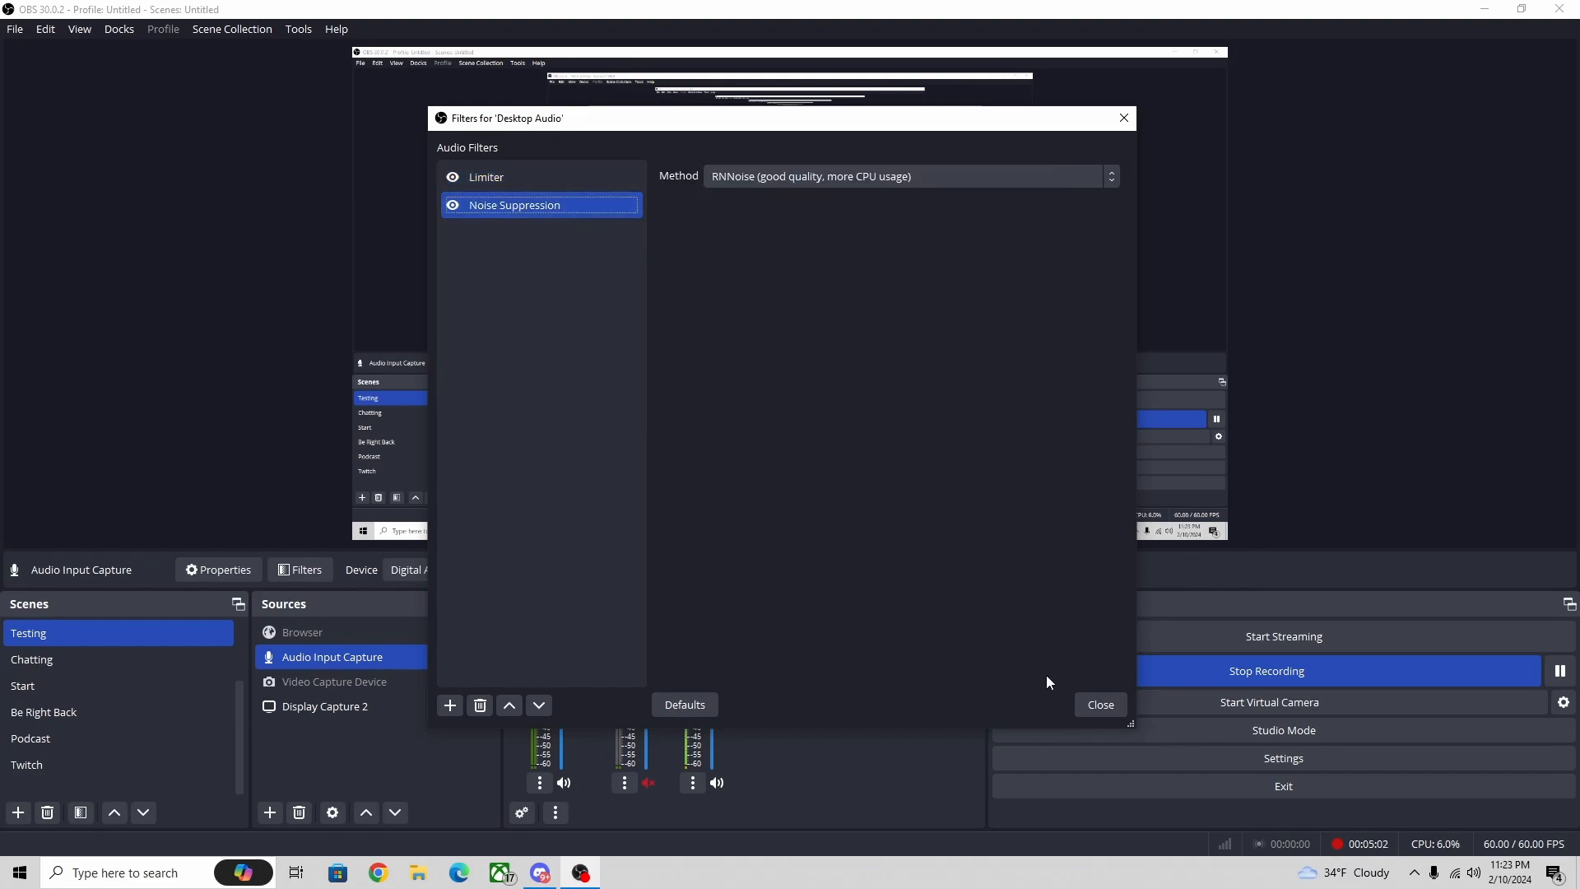
pyautogui.click(1081, 707)
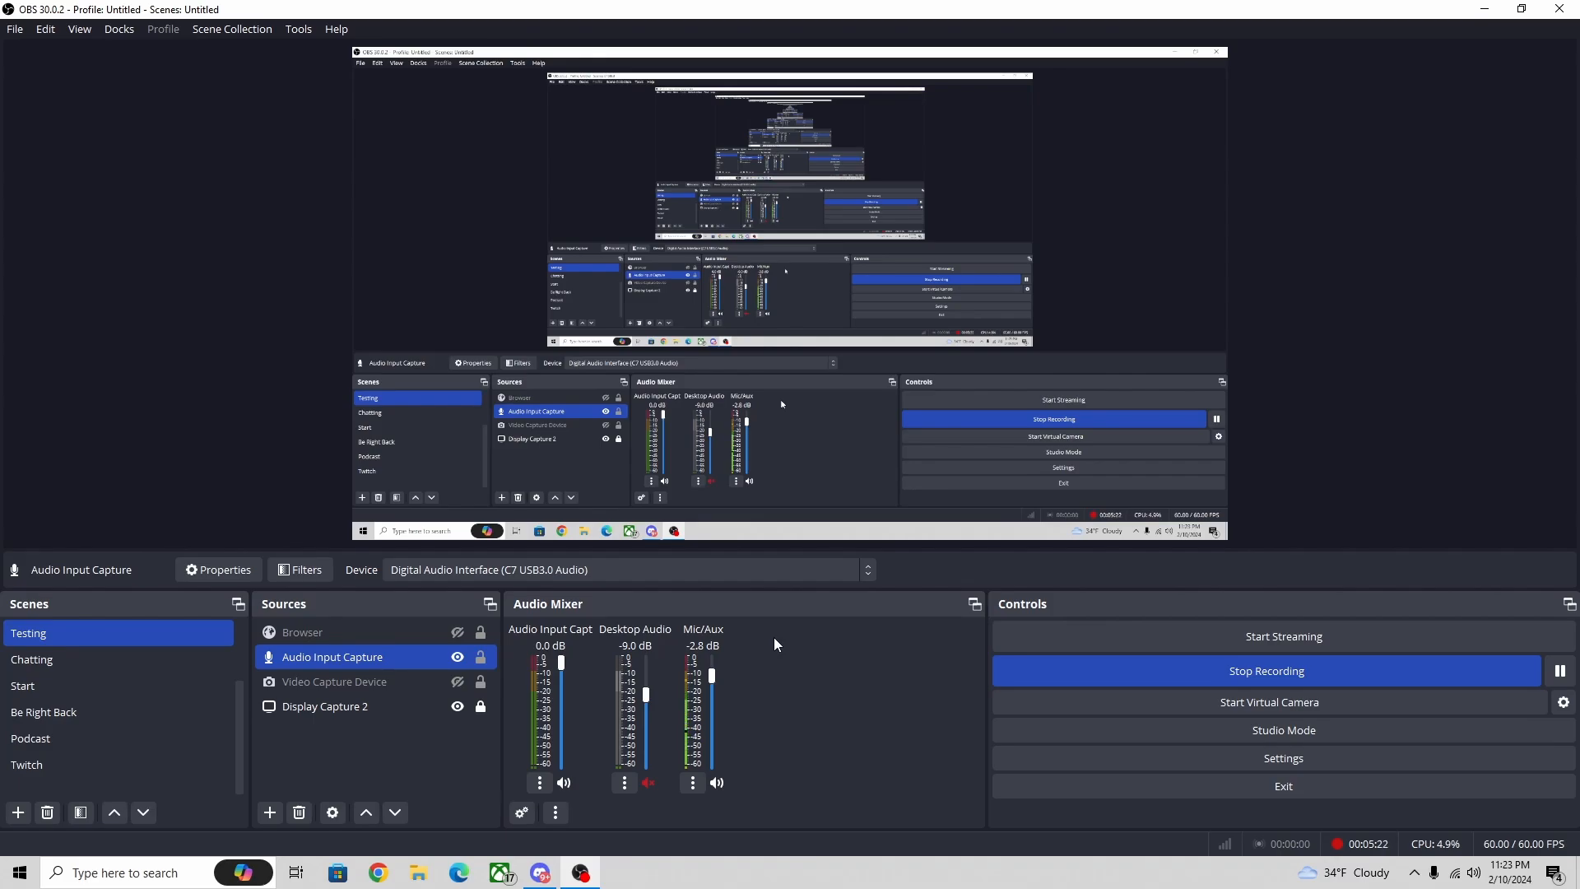
# - Open the Video Capture Device filters and view the audio/video filter types available without adding one
pyautogui.press('Down')
pyautogui.press('Down')
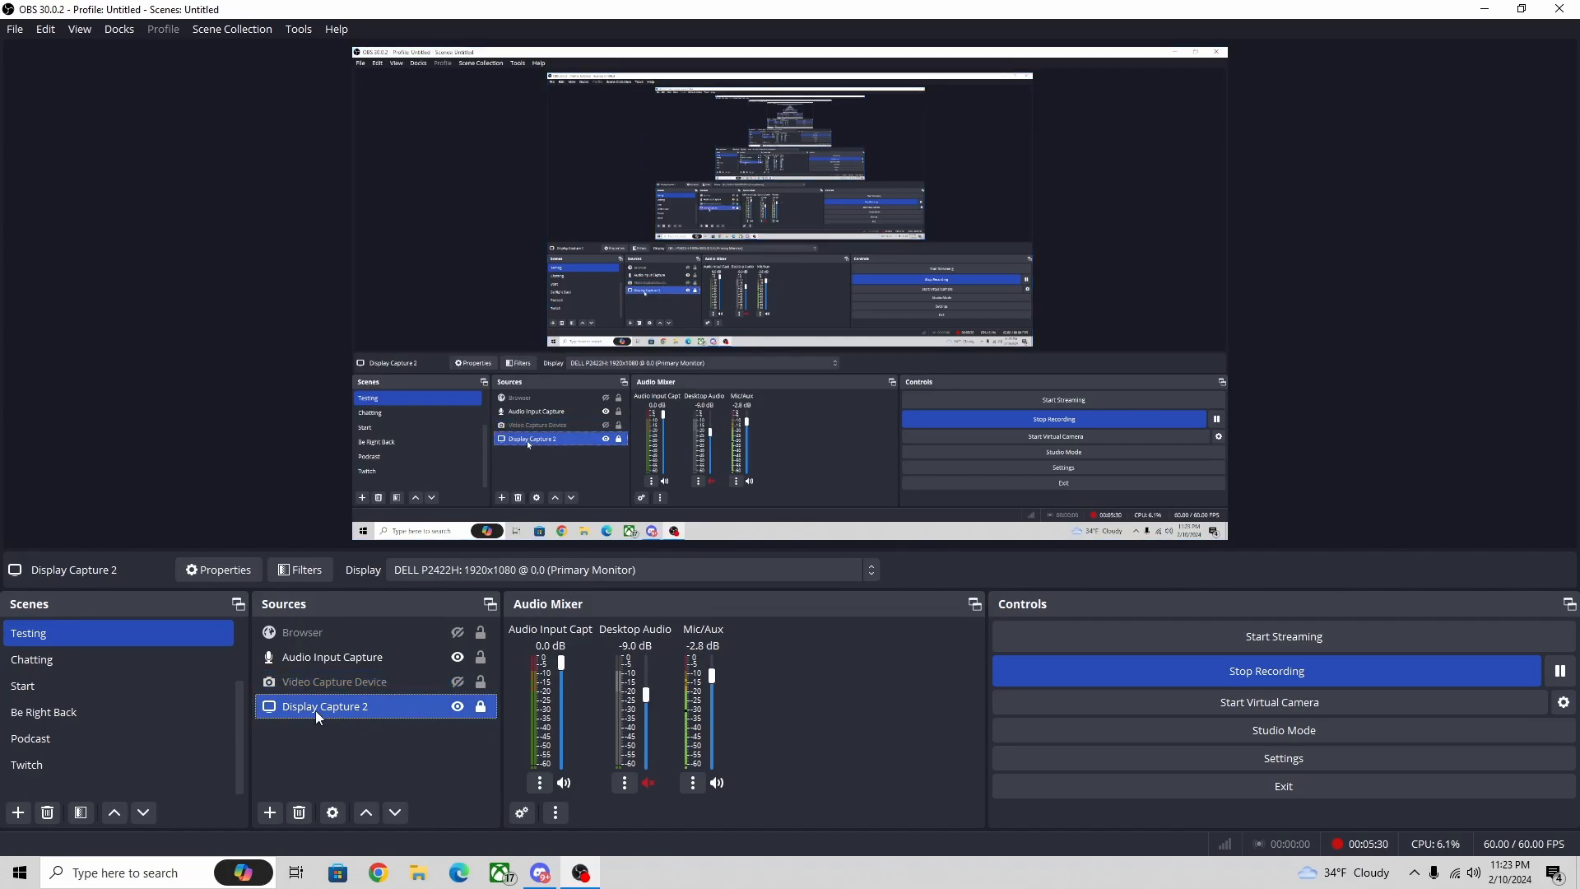
pyautogui.click(367, 727)
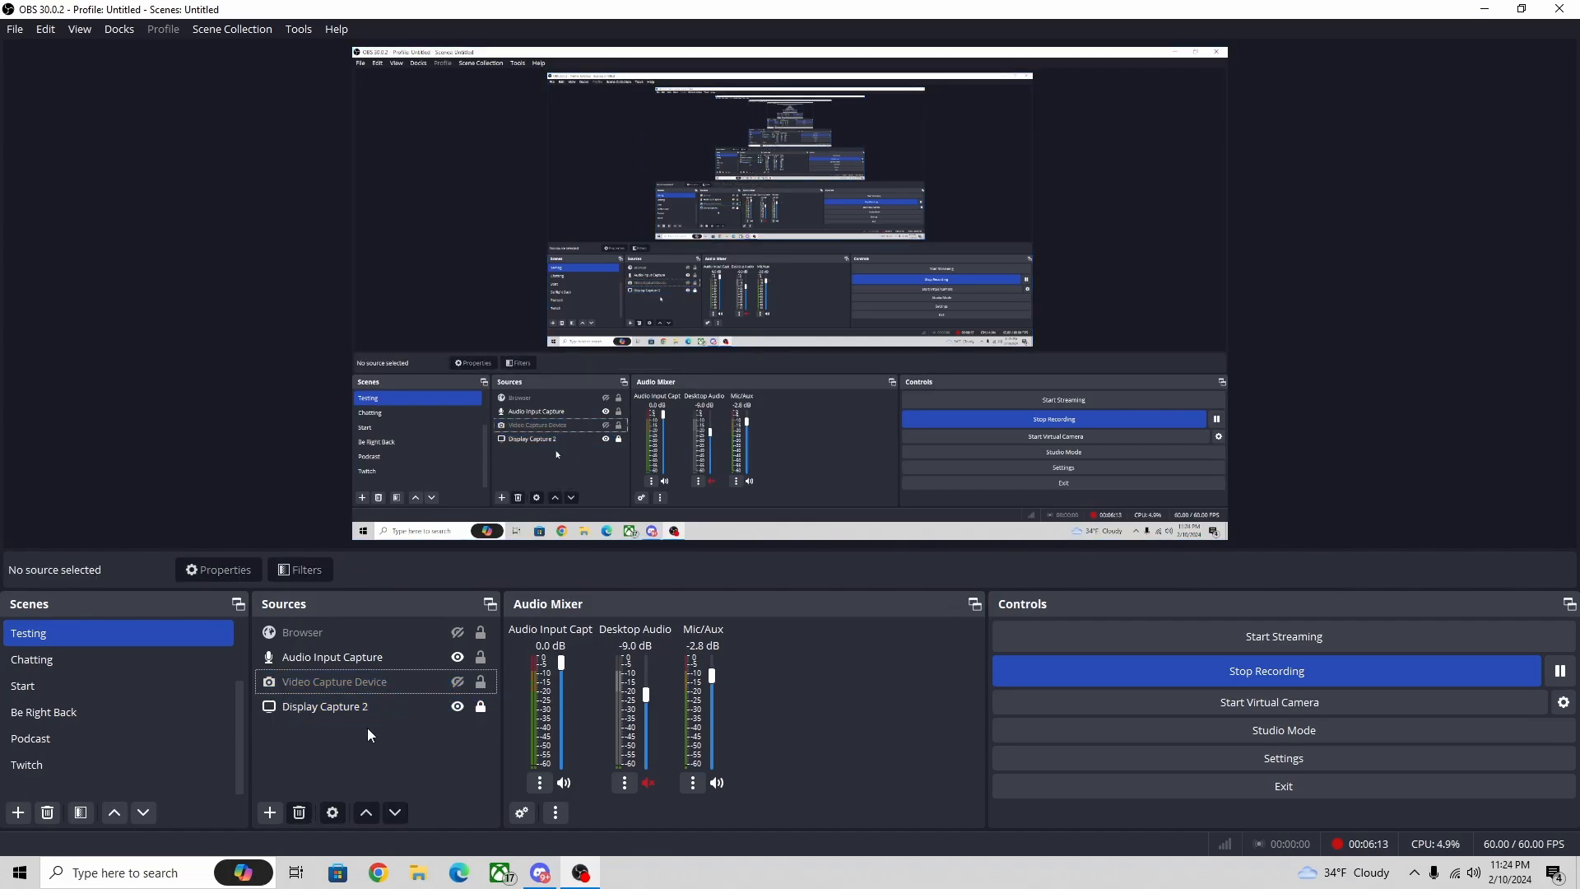
pyautogui.rightClick(368, 683)
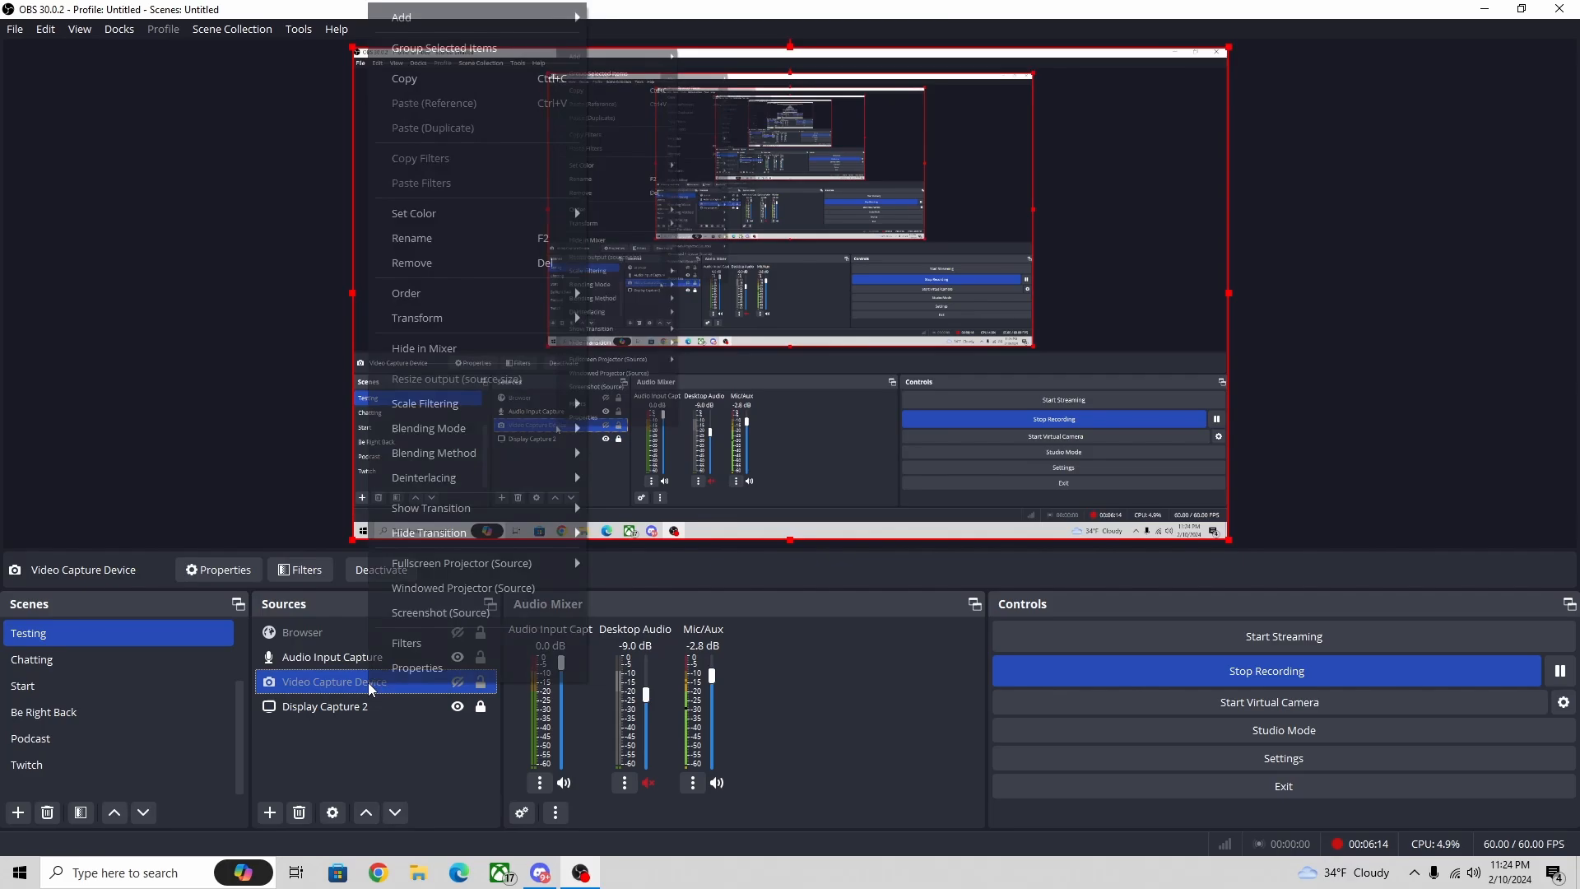
pyautogui.click(404, 645)
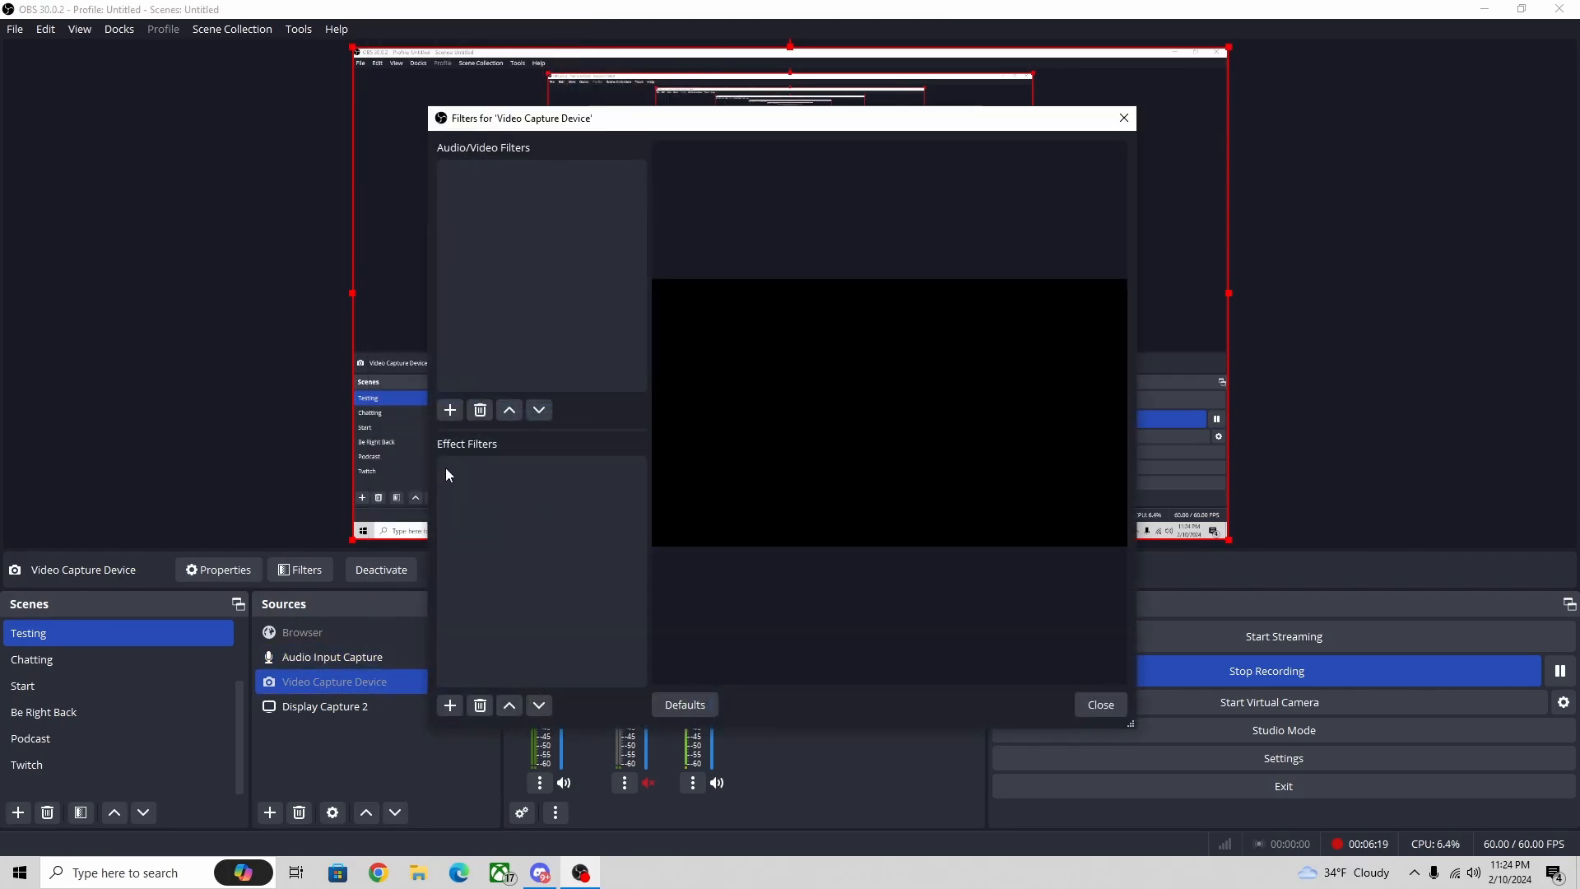
pyautogui.click(449, 412)
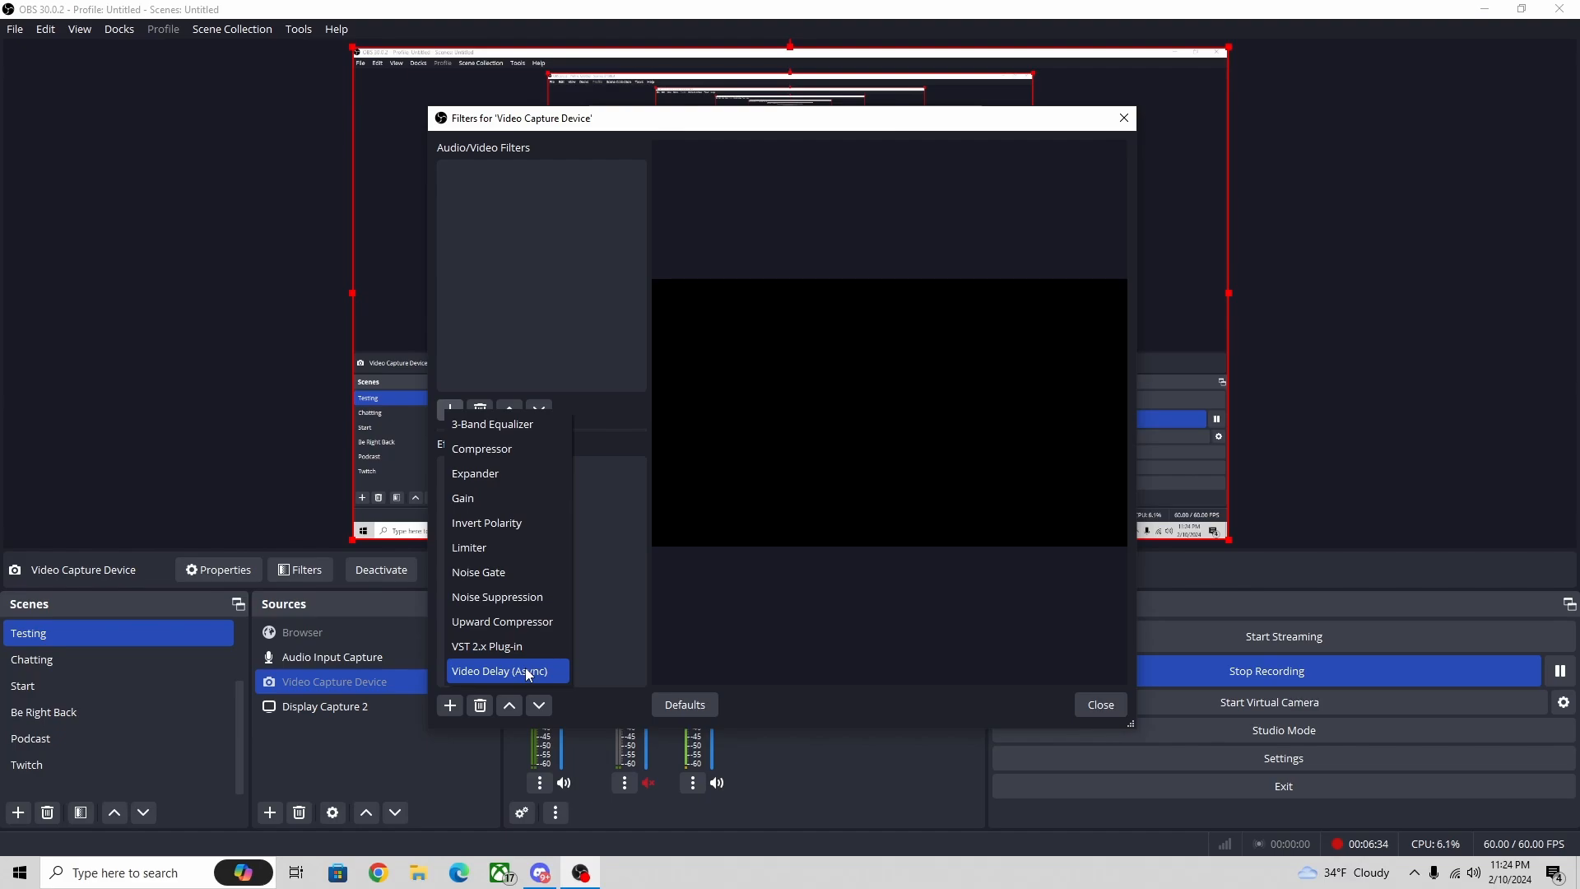
pyautogui.click(1094, 703)
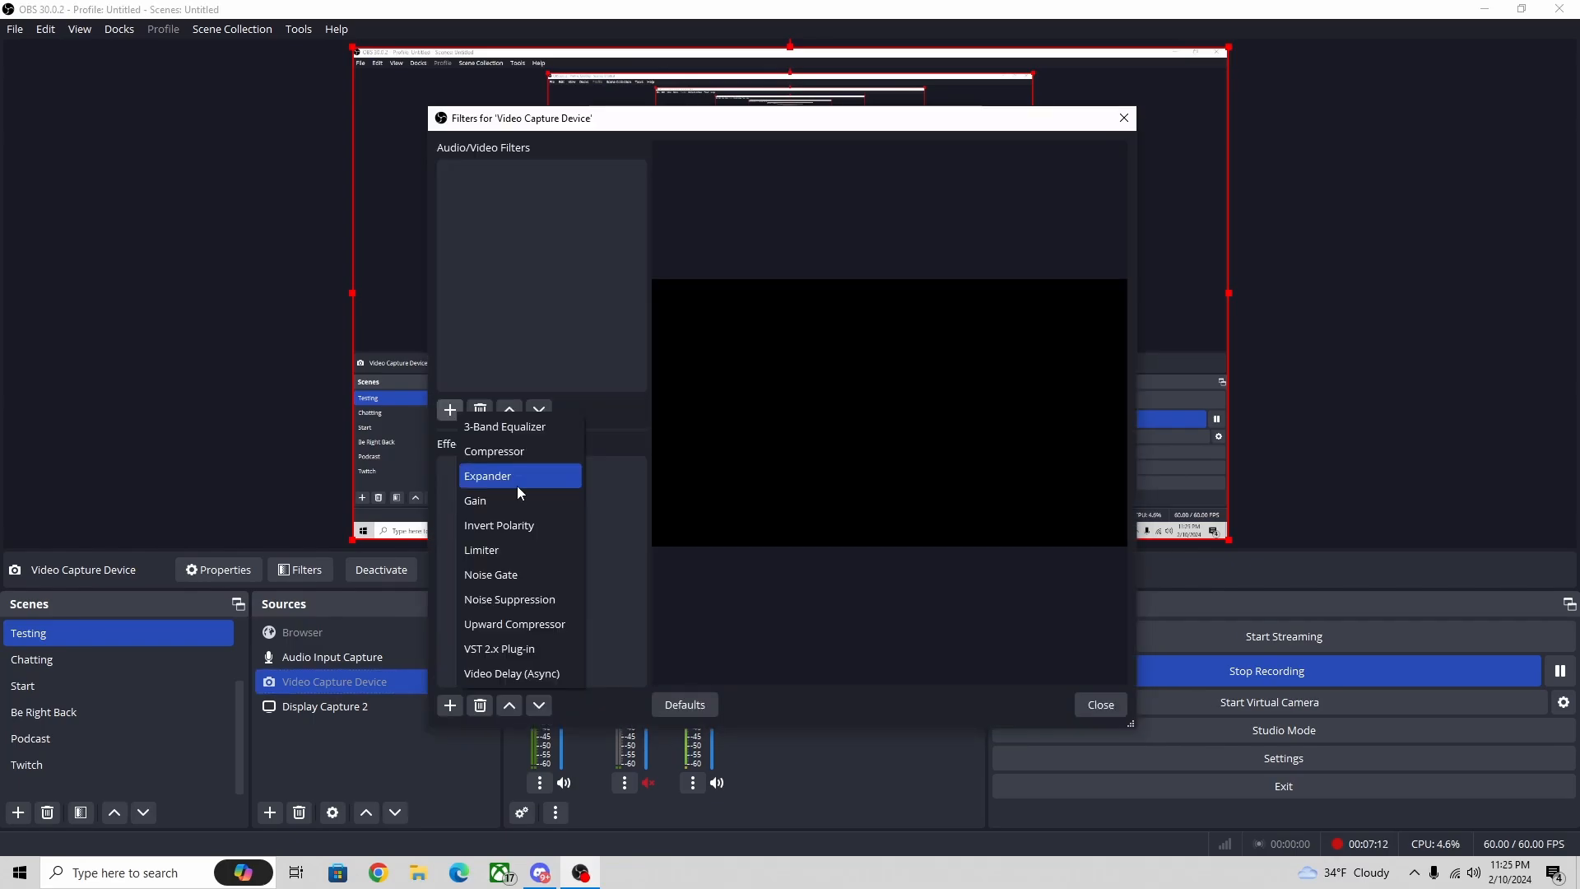
pyautogui.click(478, 326)
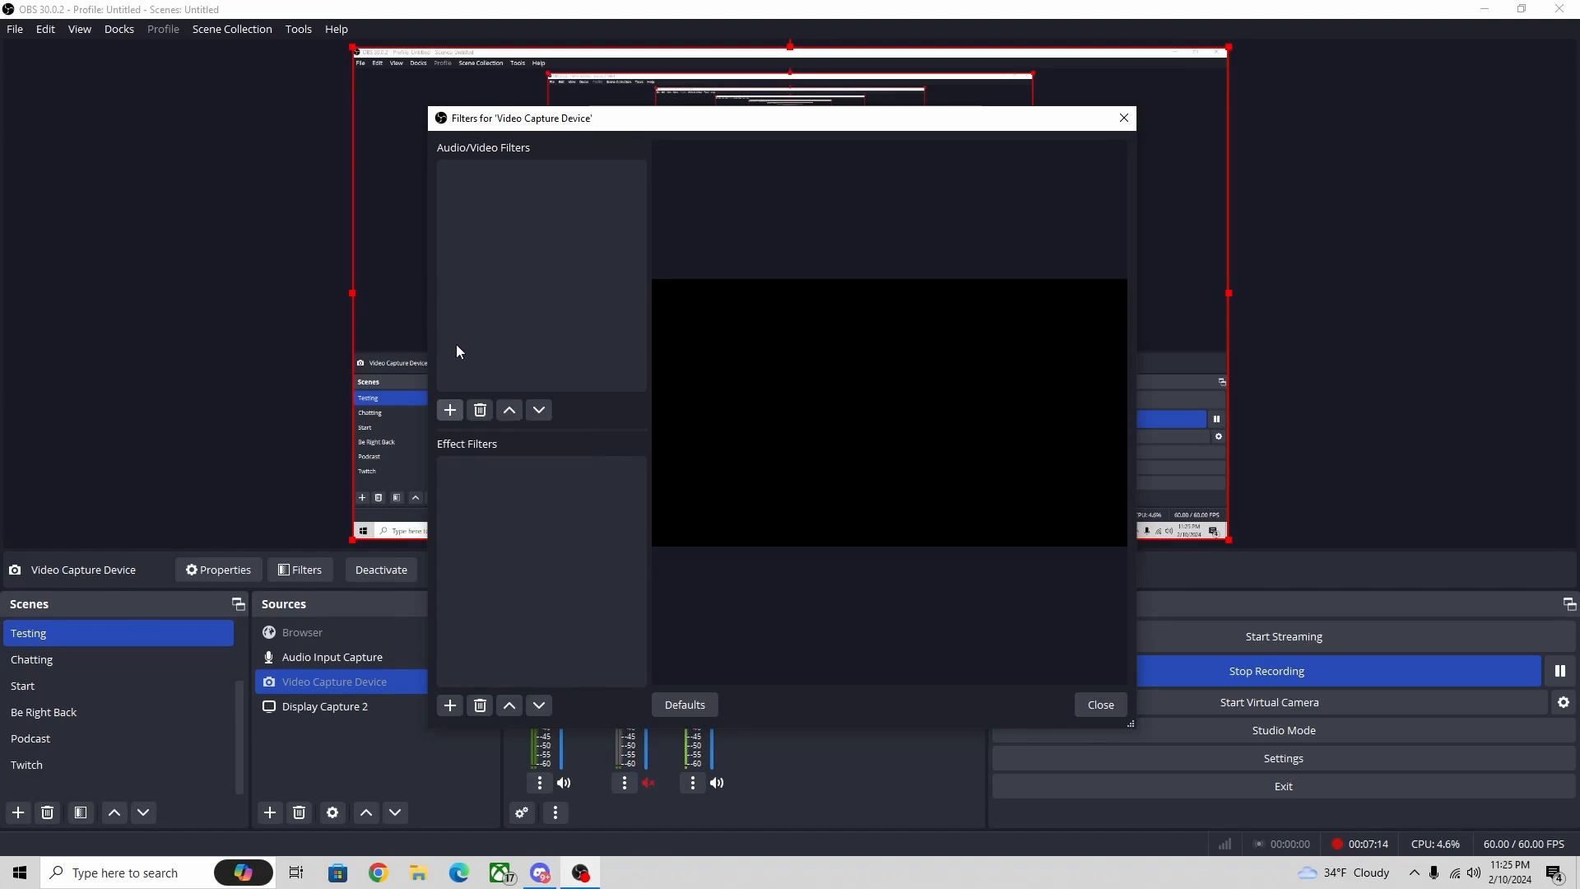
# - View the effect filter types available for the Video Capture Device without adding one, and close its filters
pyautogui.click(450, 705)
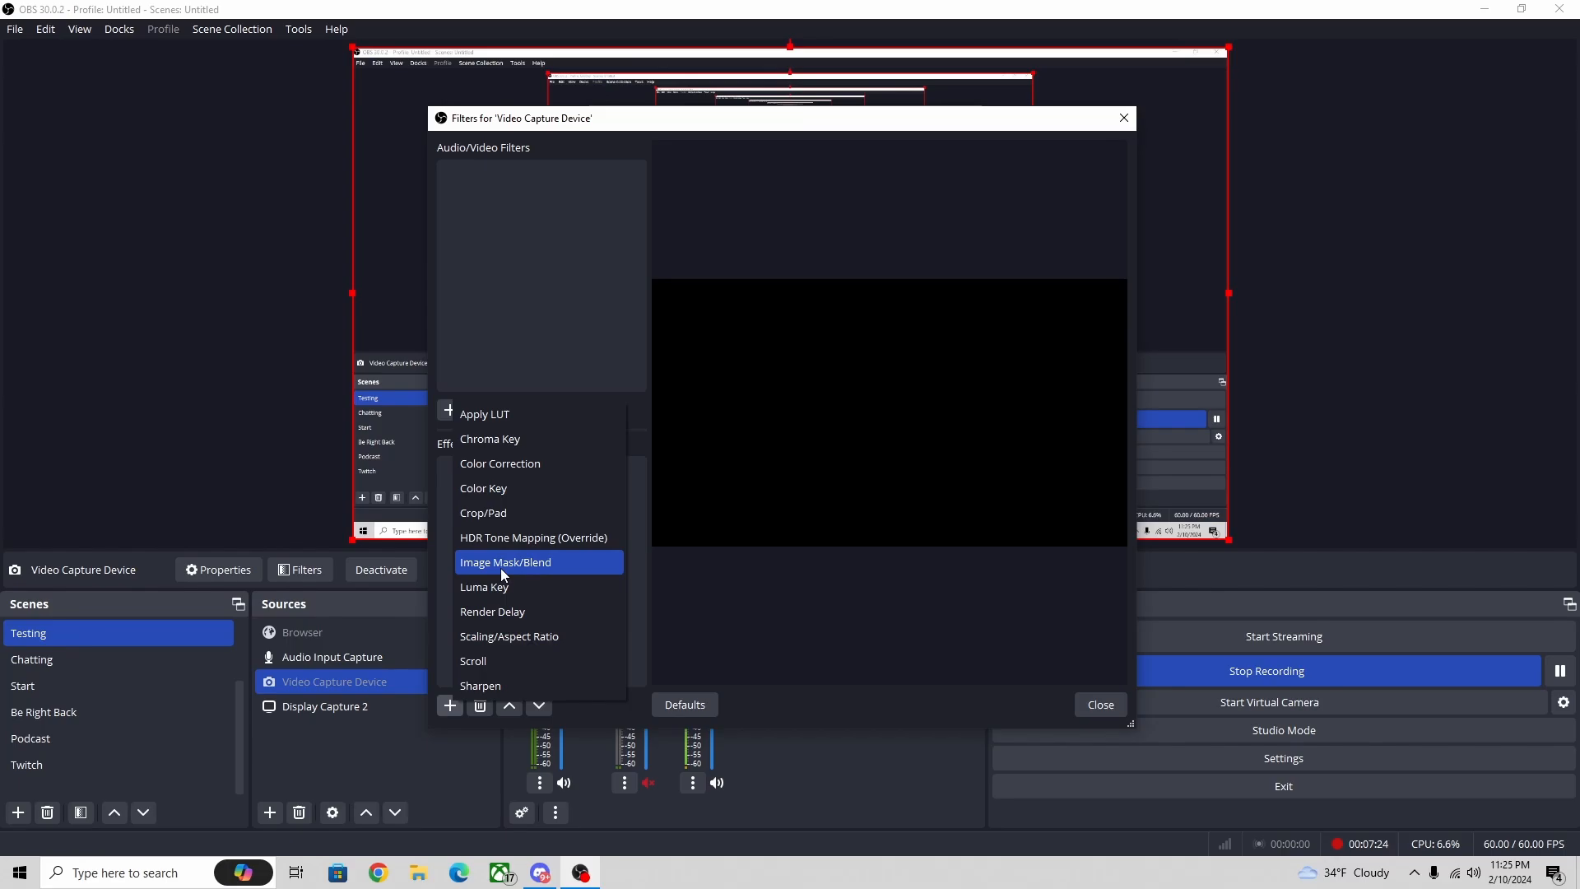
pyautogui.click(510, 357)
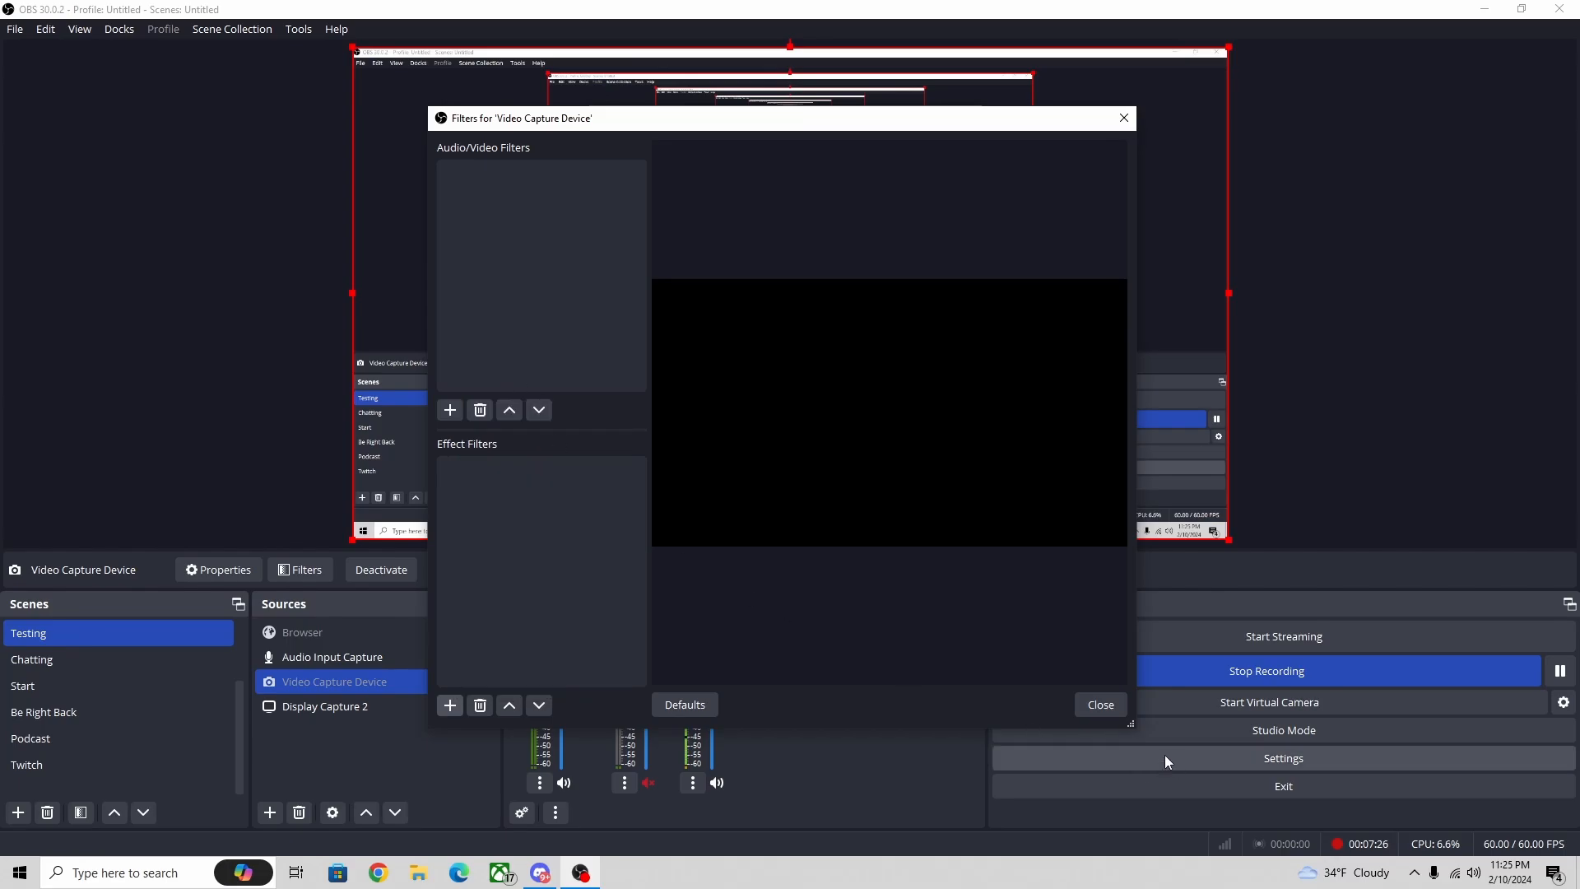
pyautogui.click(1099, 705)
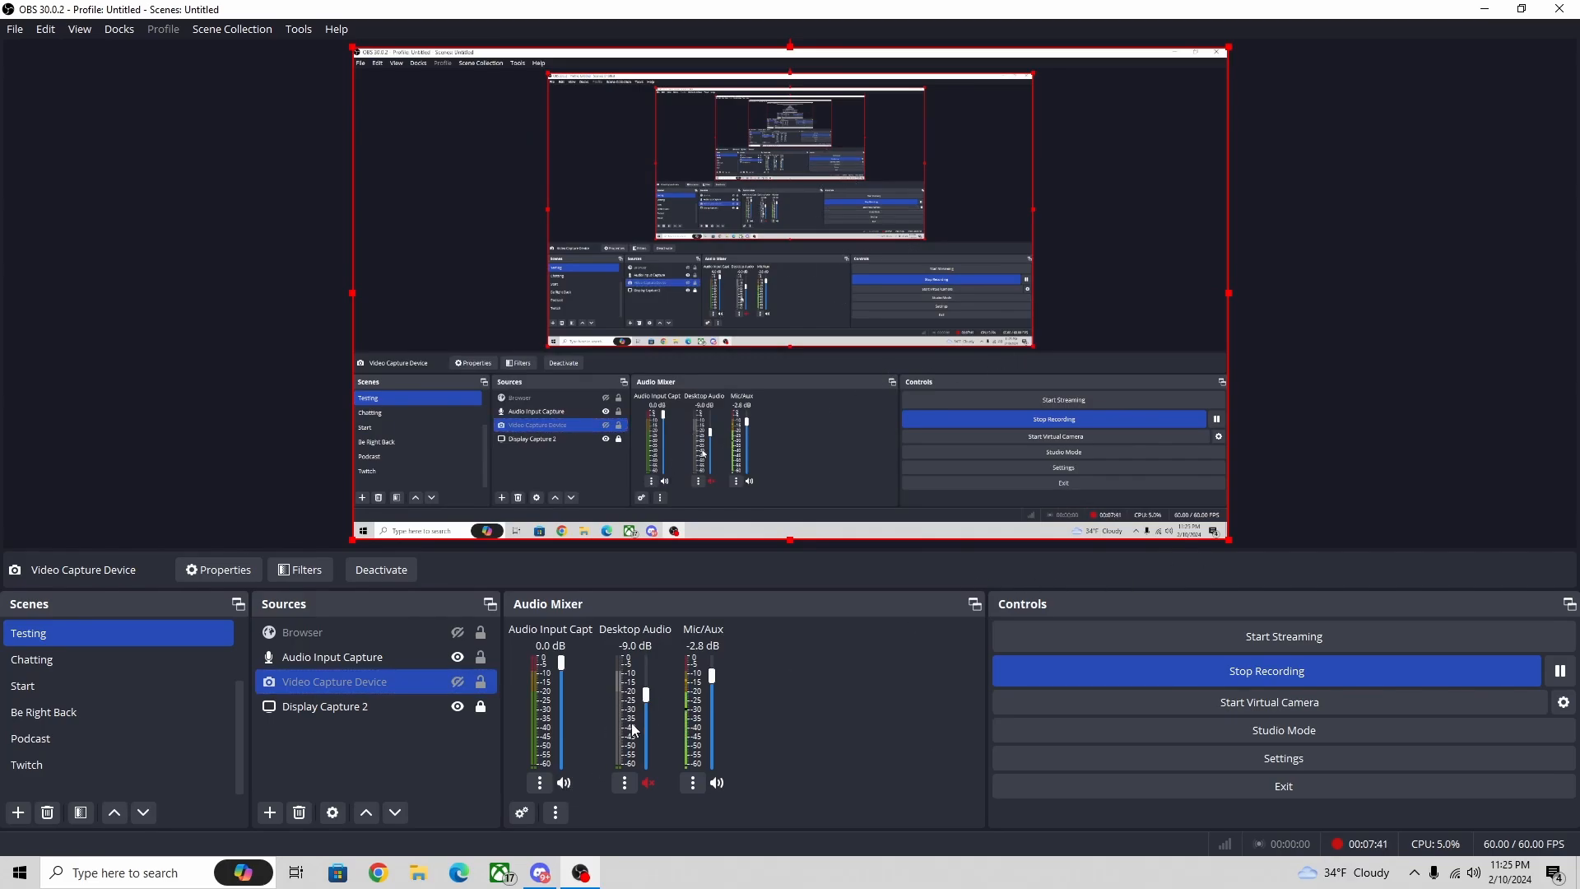
# - Open the Advanced Audio Properties and view the Audio Monitoring options for Audio Input Capture, leaving the setting unchanged
pyautogui.click(523, 813)
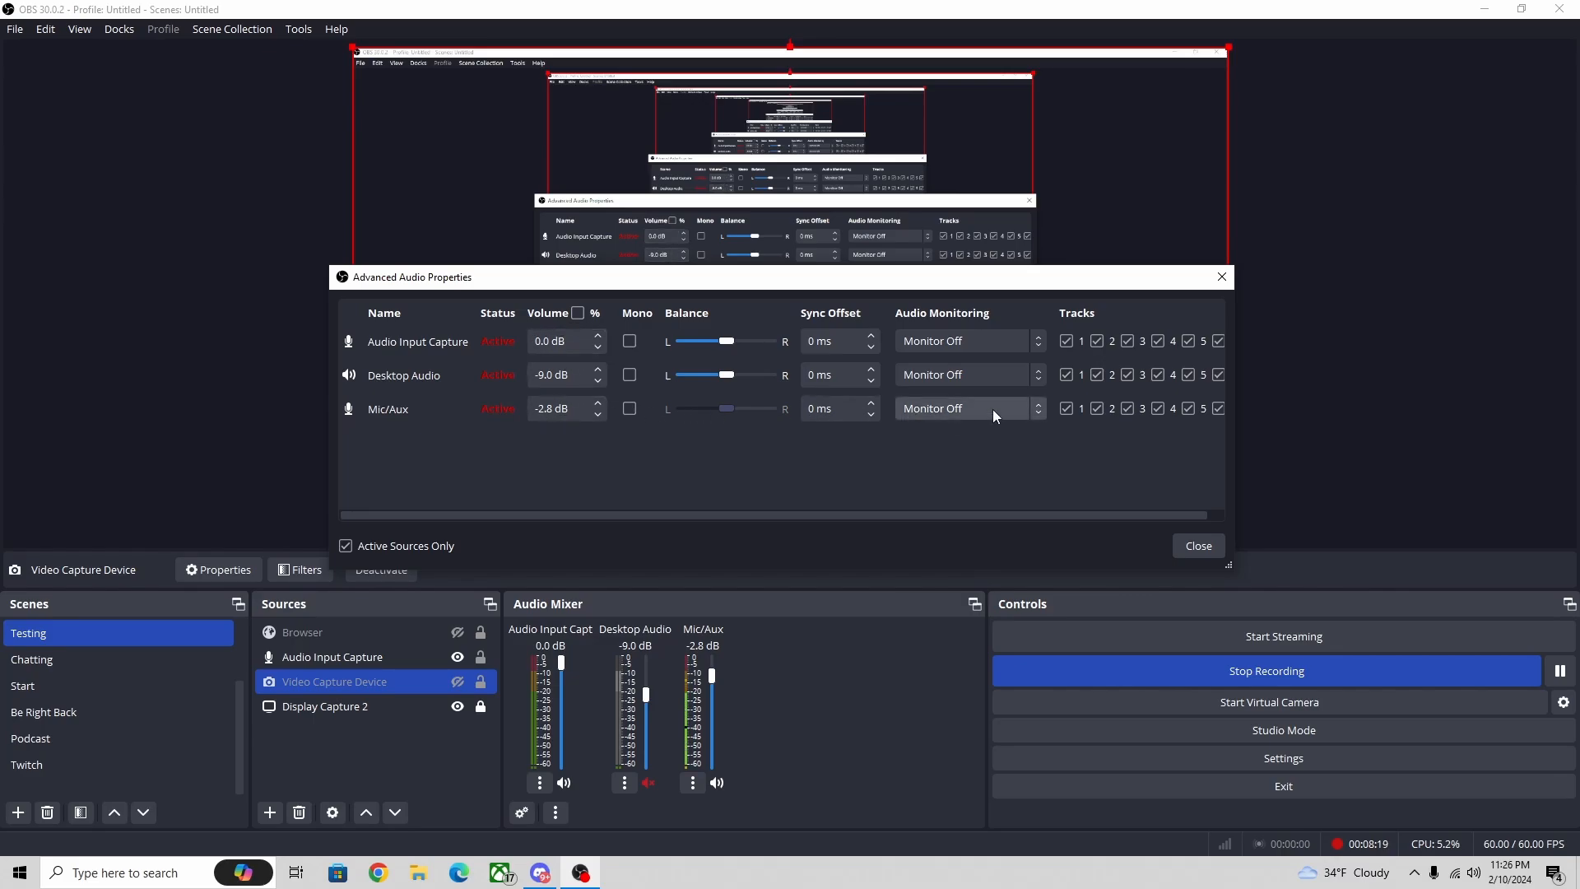
pyautogui.click(1038, 346)
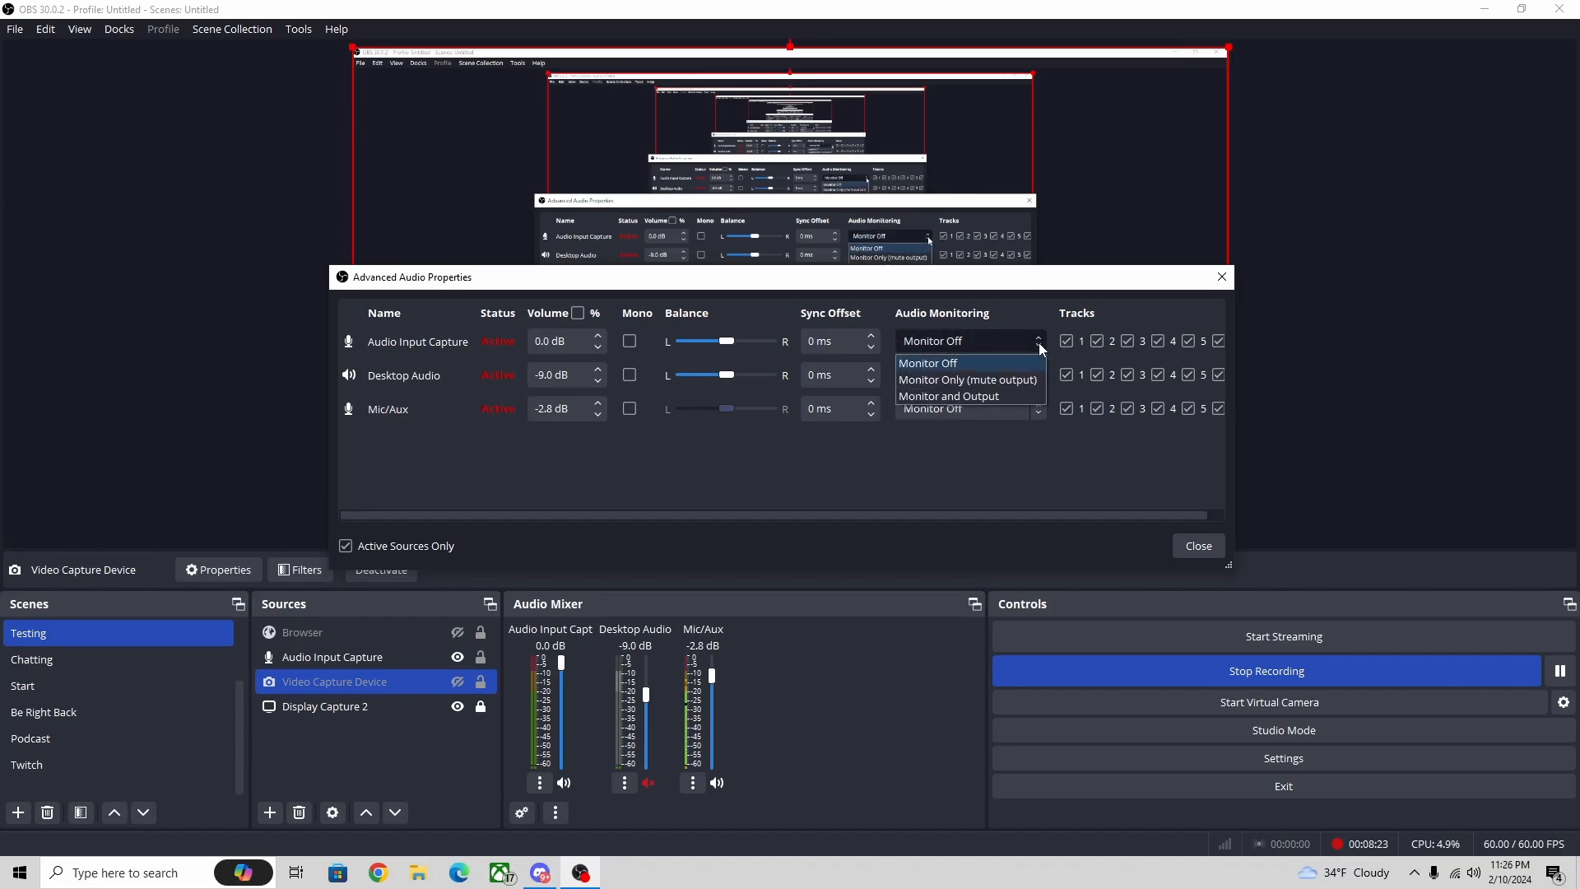
pyautogui.click(1002, 476)
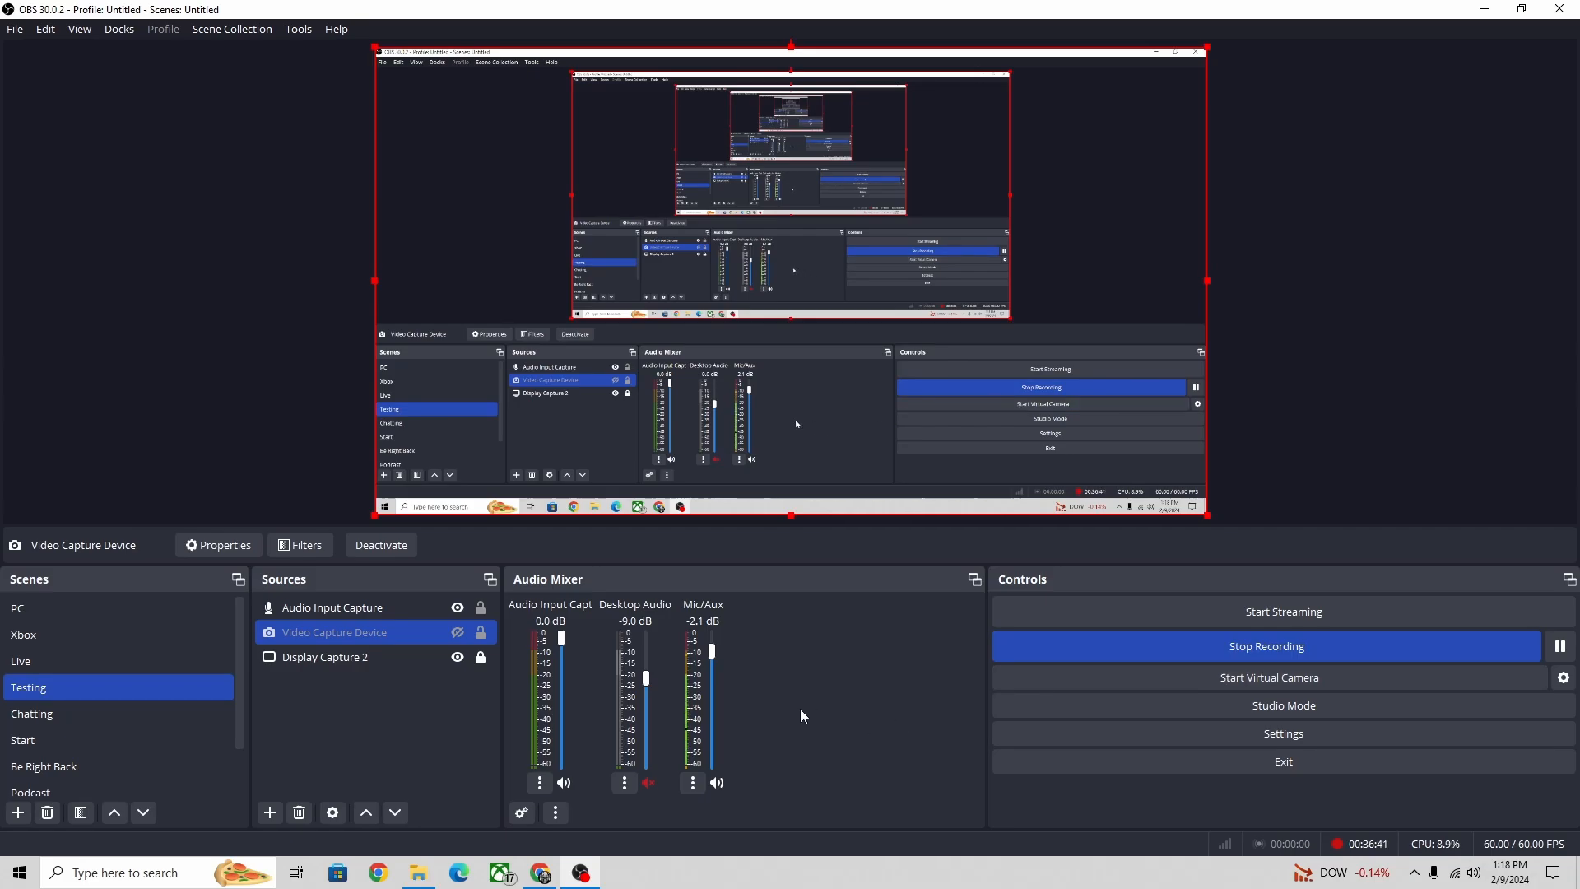
# - Add a new Video Capture Device source named Camera Testing to the Testing scene, using the USB Live camera device
pyautogui.click(271, 812)
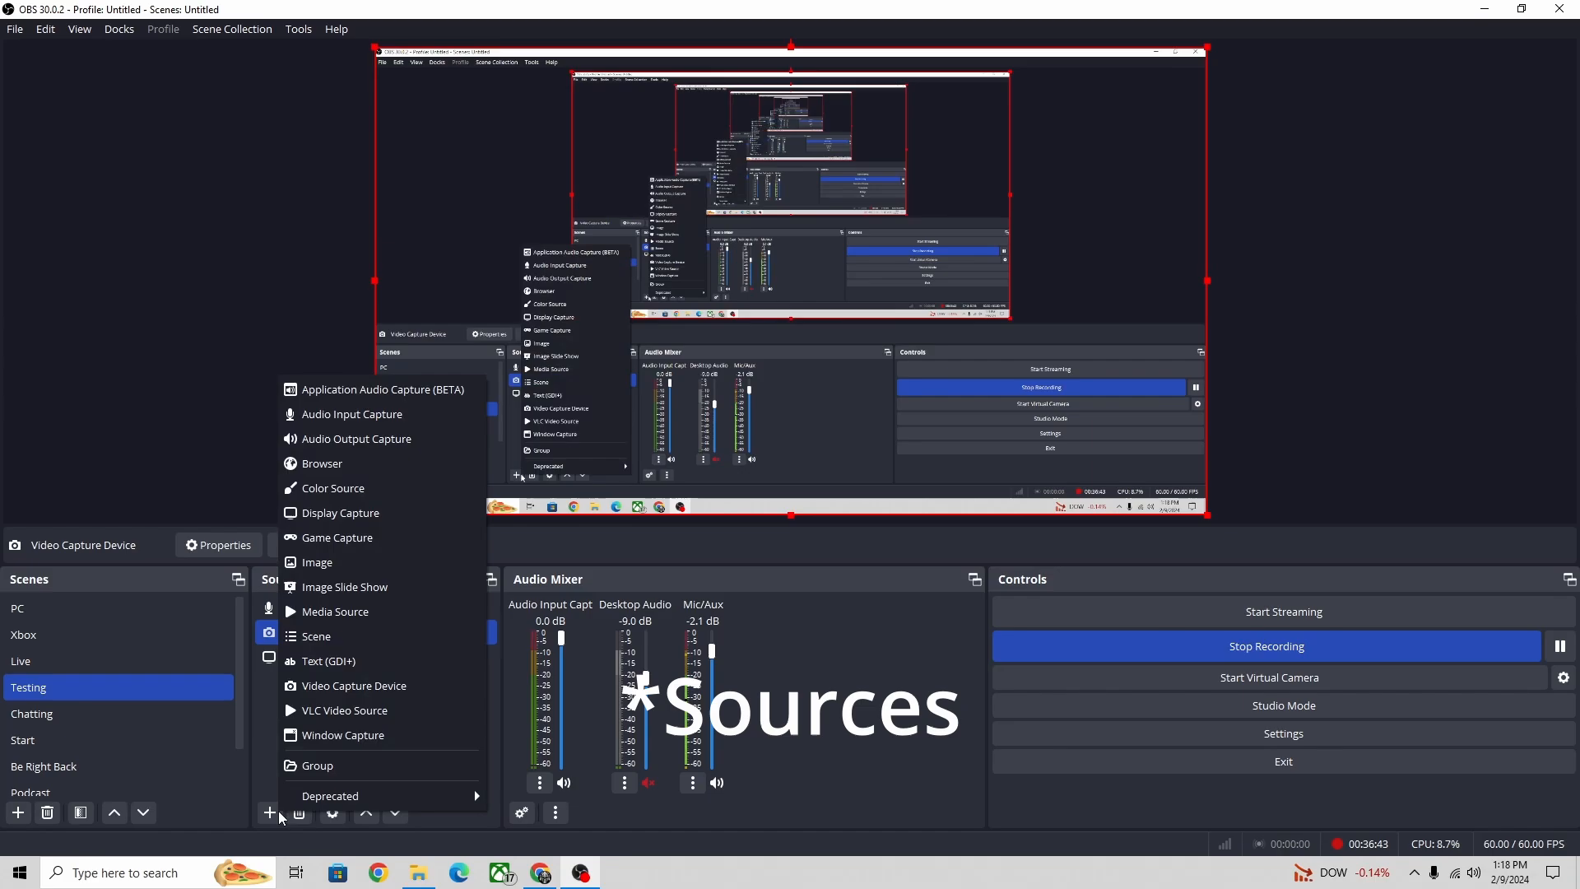
pyautogui.click(384, 693)
pyautogui.click(662, 339)
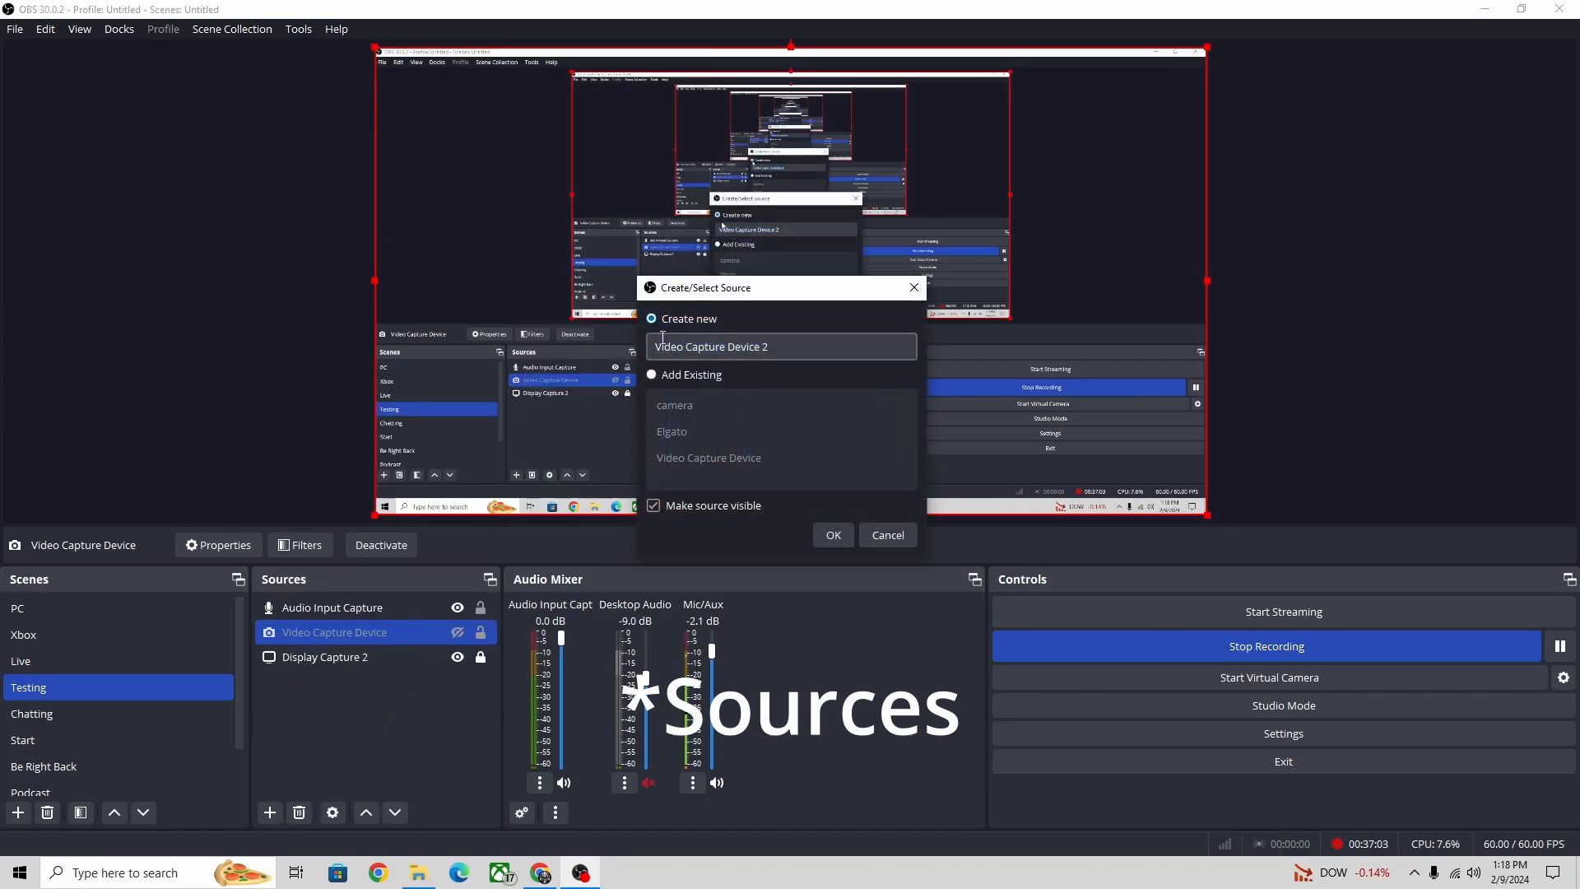
pyautogui.doubleClick(789, 348)
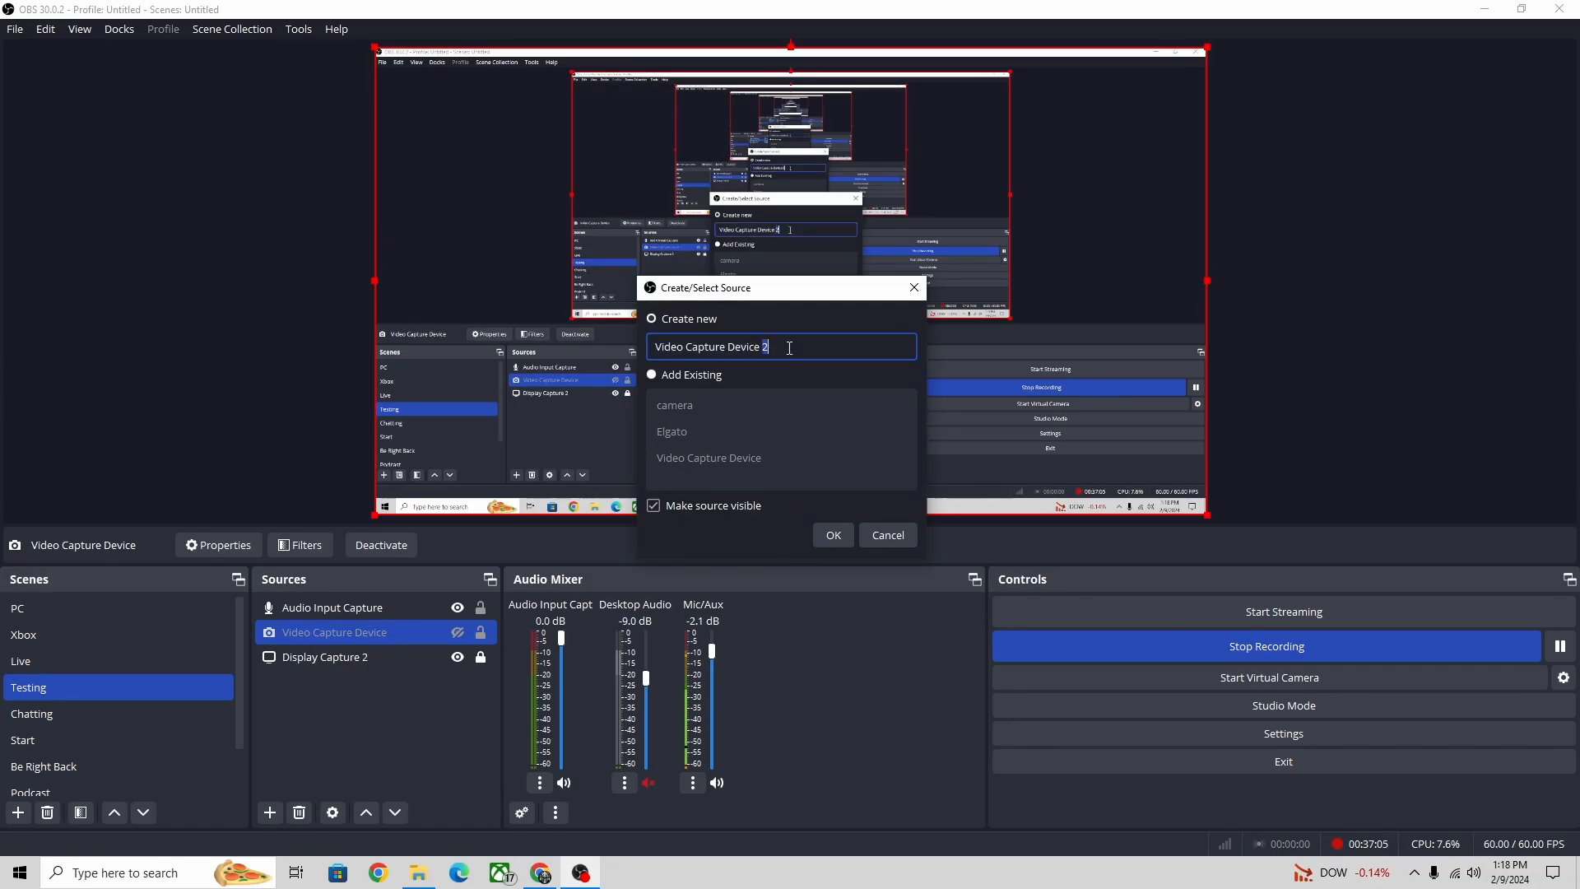
pyautogui.tripleClick(789, 348)
pyautogui.write('Ca')
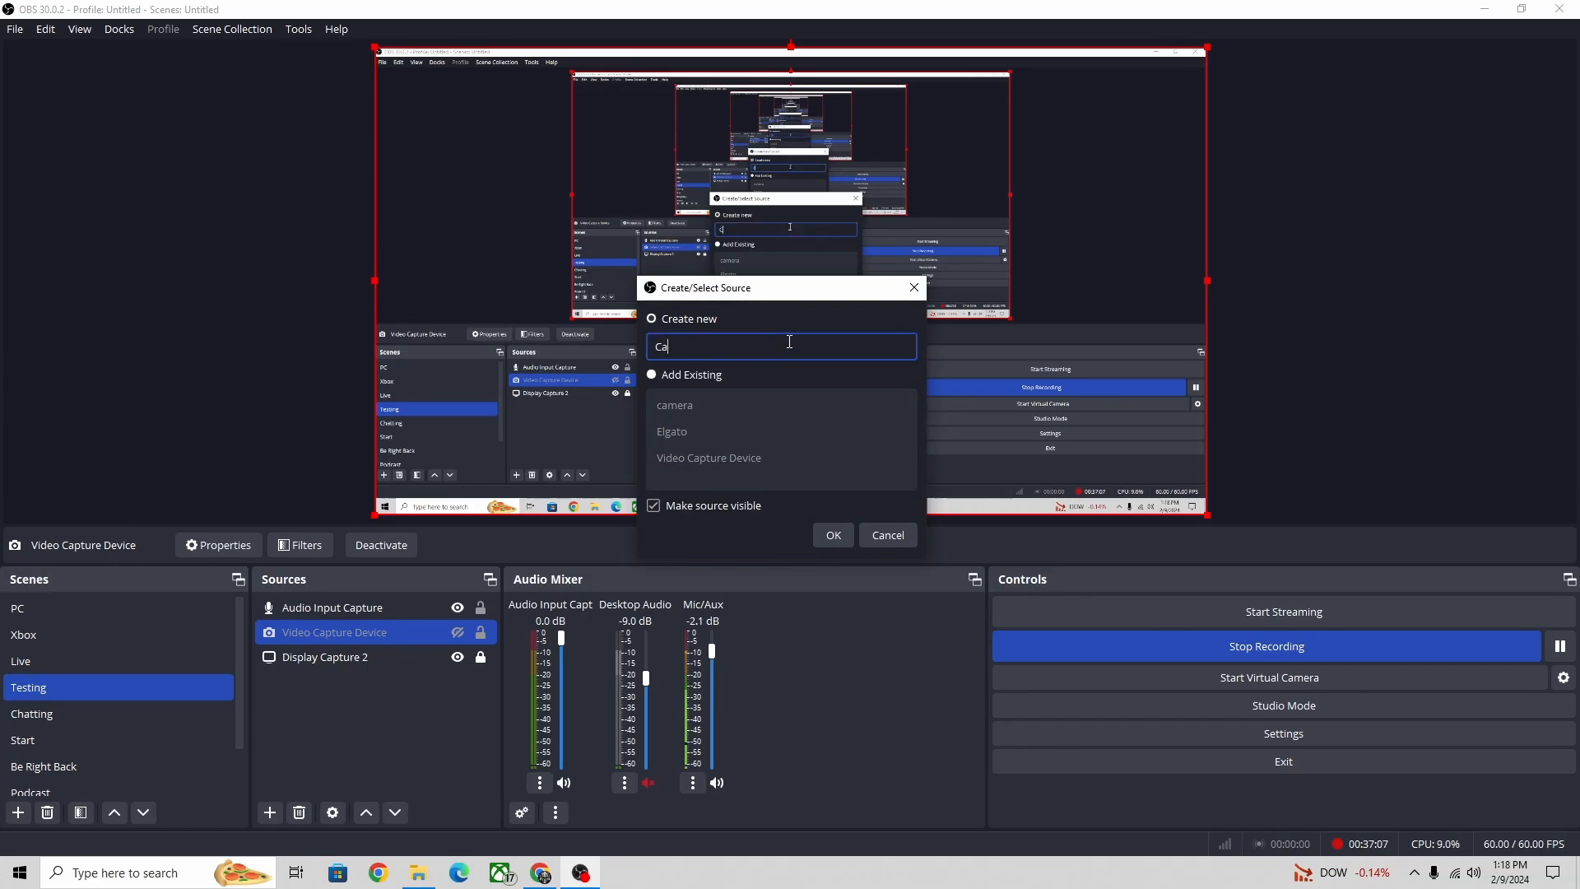
pyautogui.write('mera Testing')
pyautogui.press('Return')
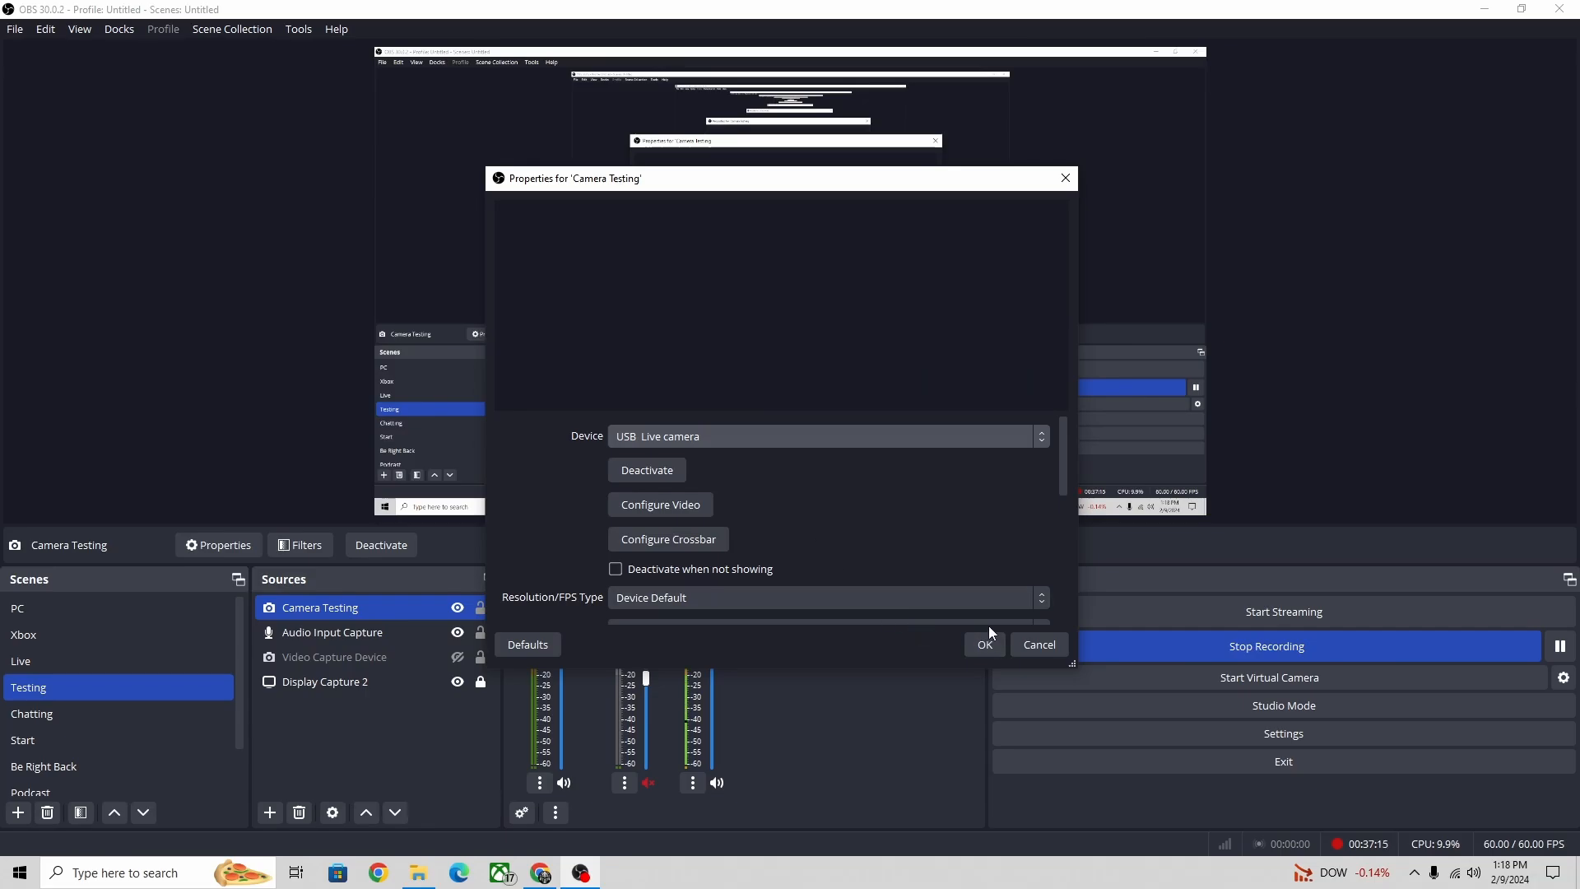
pyautogui.click(986, 643)
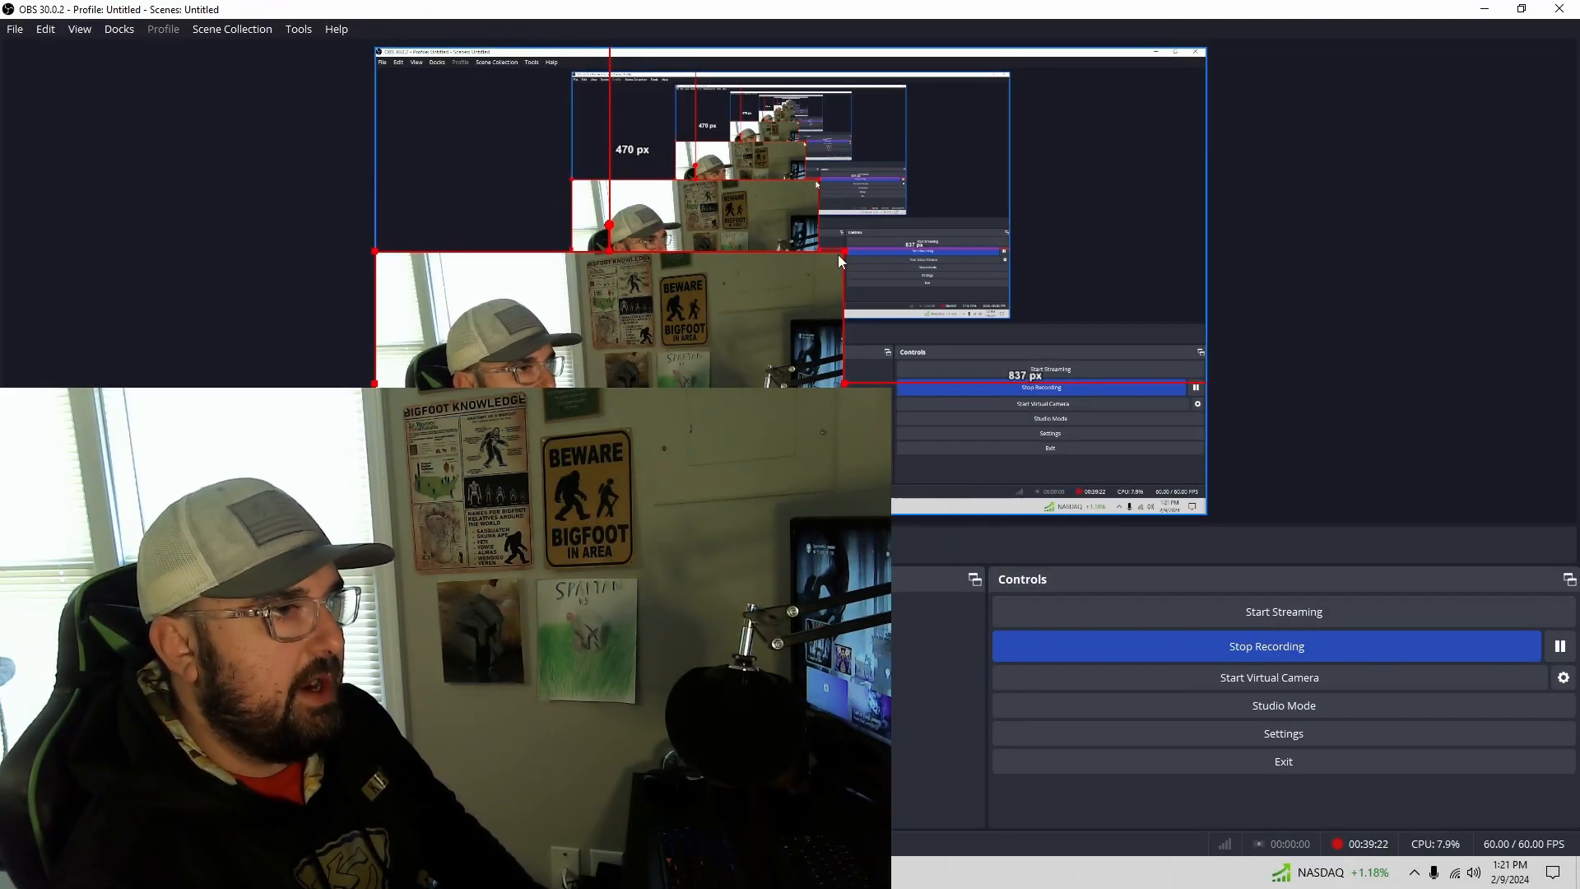
# - Shrink the camera source in the preview to a small overlay in the lower-left corner of the canvas
pyautogui.moveTo(842, 251); pyautogui.dragTo(546, 350)
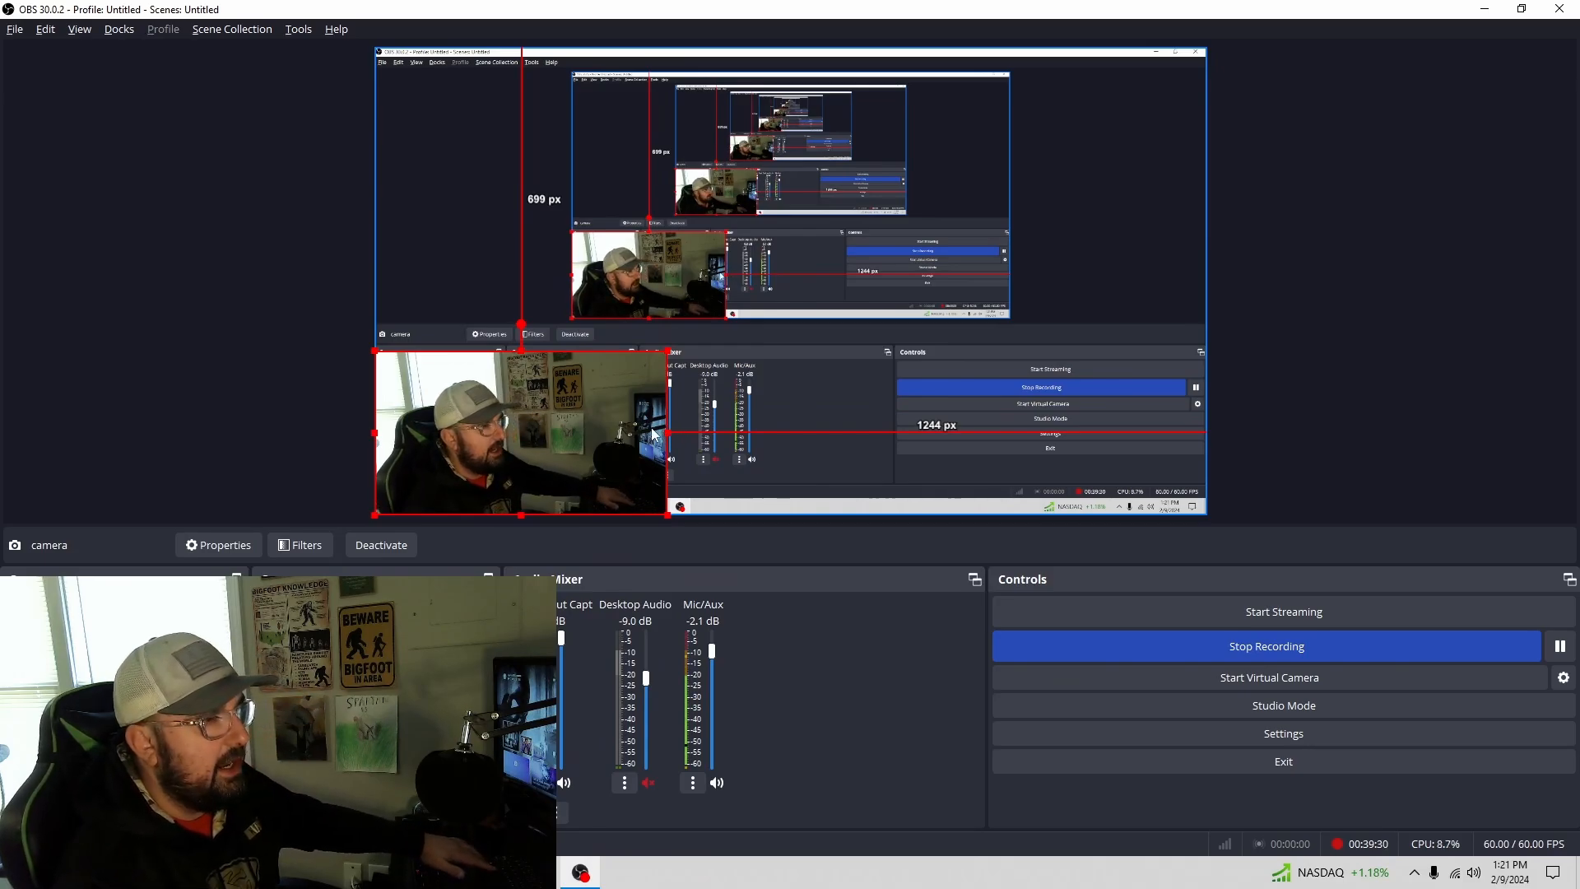
pyautogui.moveTo(666, 437)
pyautogui.mouseDown()
pyautogui.moveTo(554, 431)
pyautogui.moveTo(620, 431)
pyautogui.moveTo(554, 430)
pyautogui.moveTo(591, 411)
pyautogui.moveTo(716, 419)
pyautogui.moveTo(658, 419)
pyautogui.mouseUp()
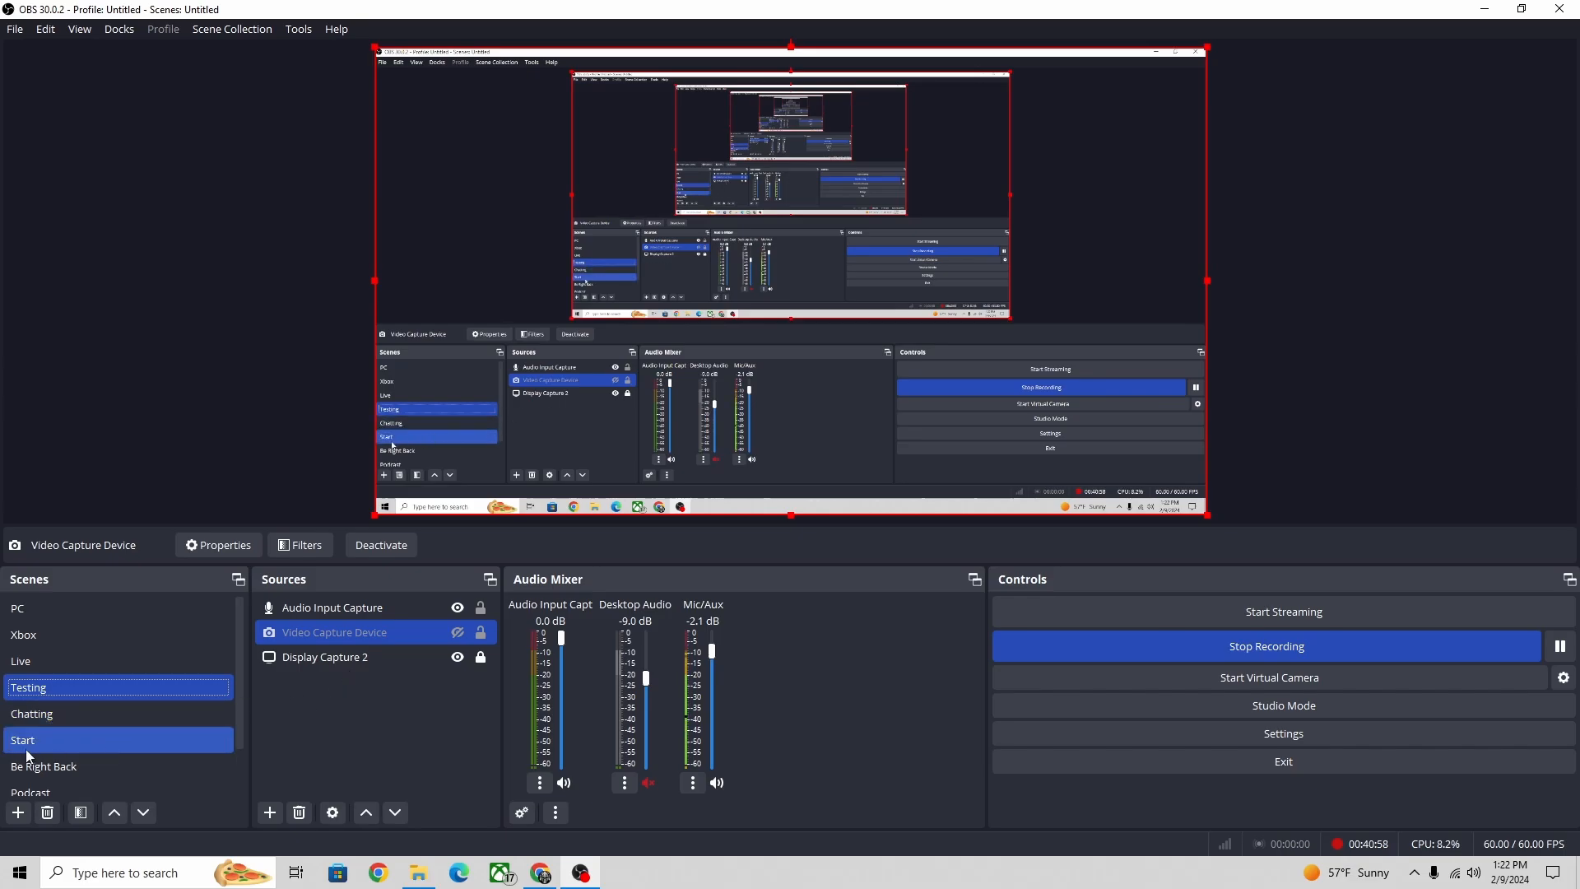
# - Open the program settings and review all the General options, from language and theme down to the Multiview layout
pyautogui.click(21, 34)
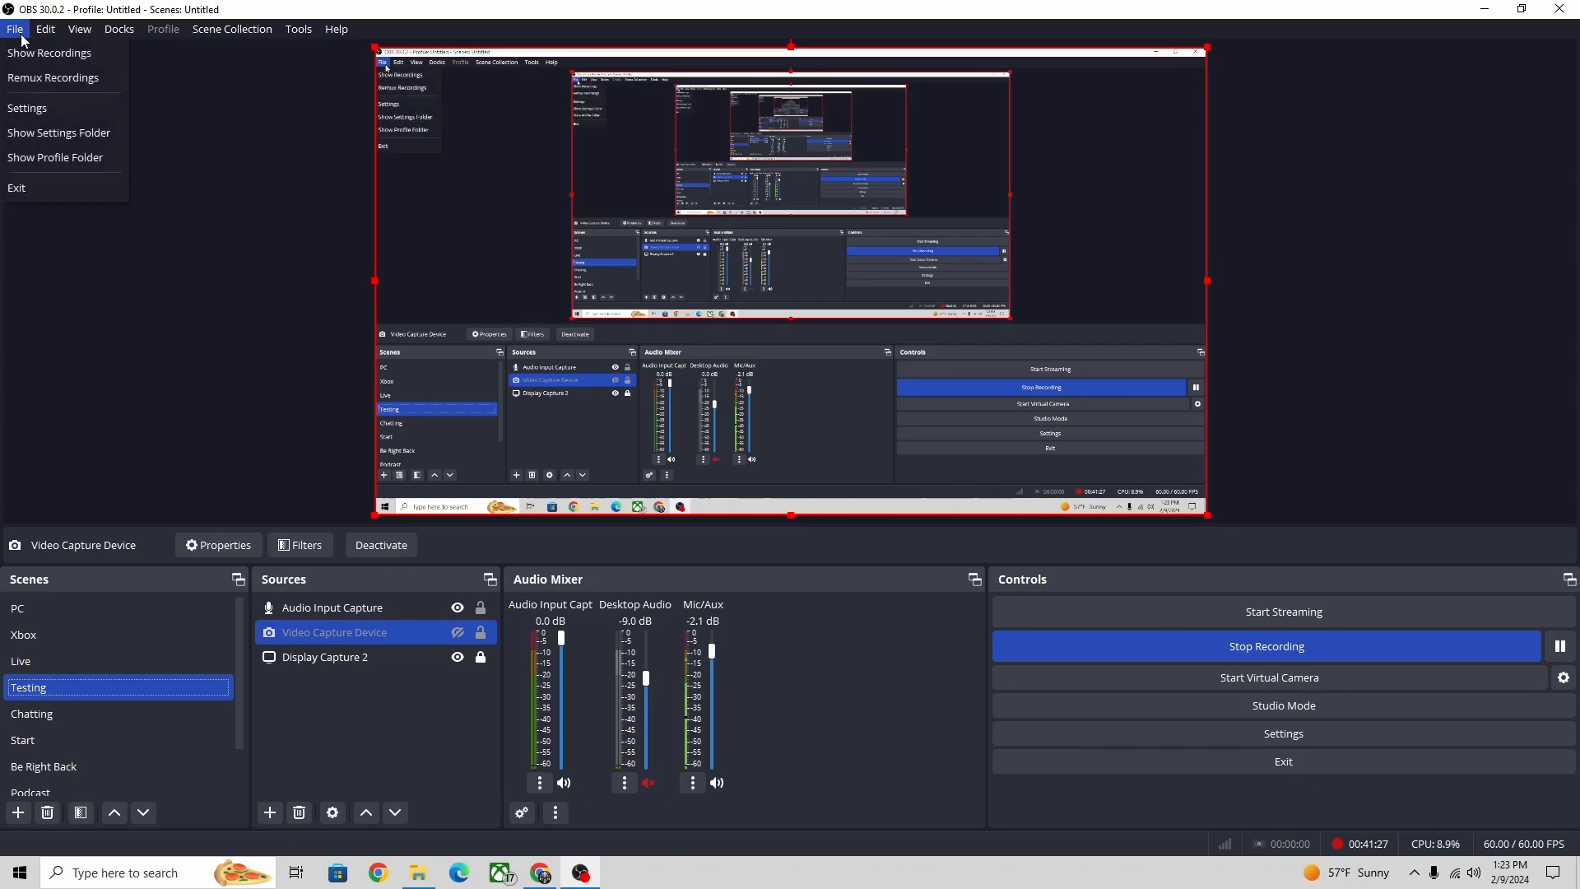
pyautogui.click(27, 110)
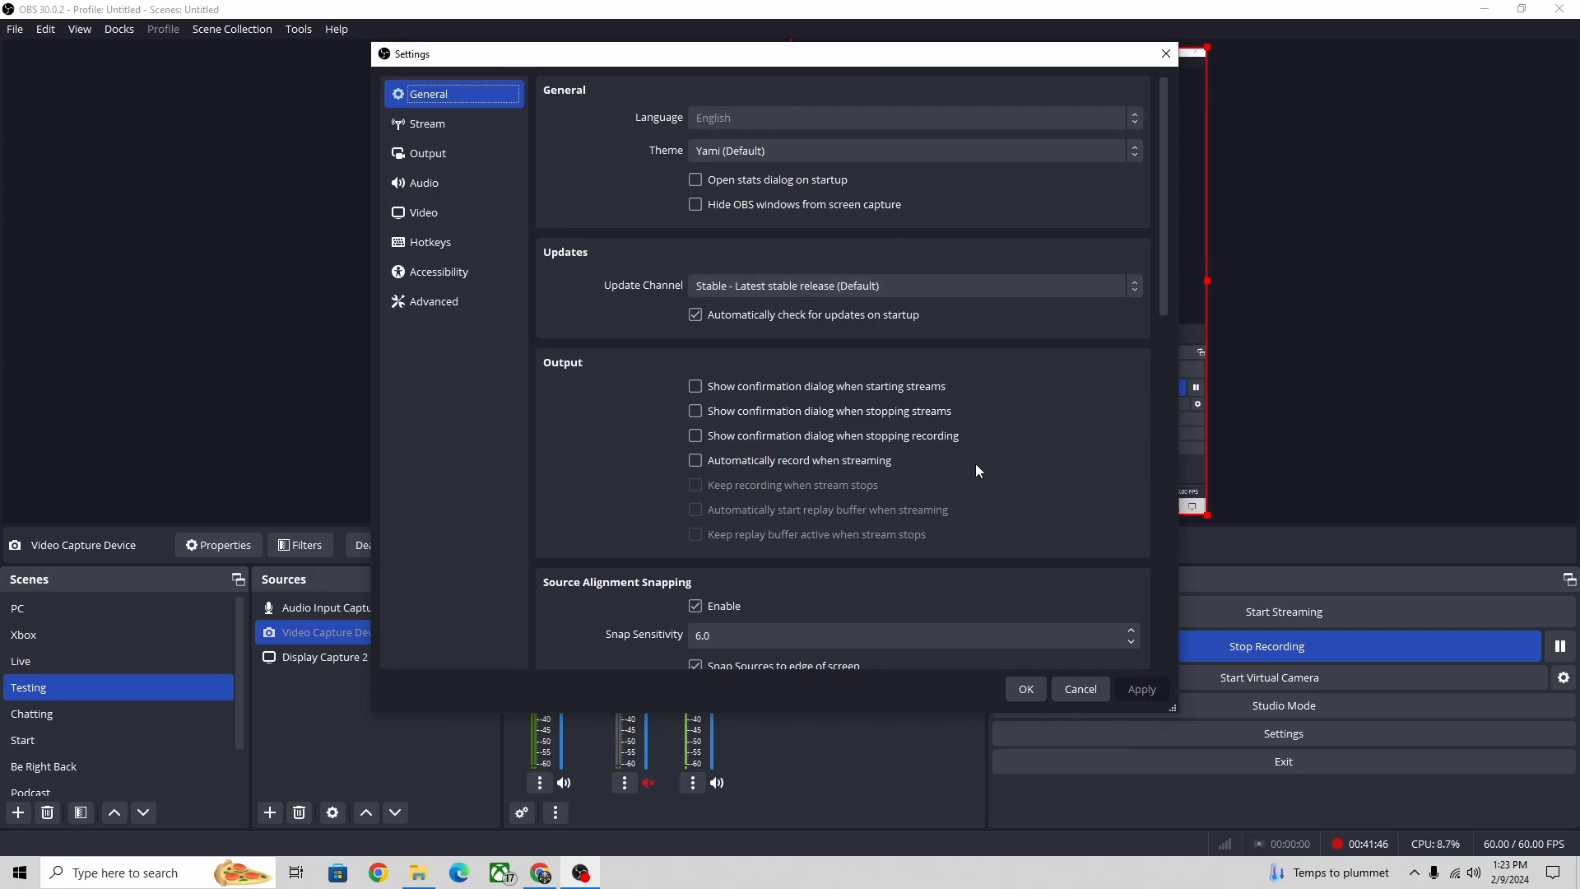
pyautogui.scroll(-9, 976, 465)
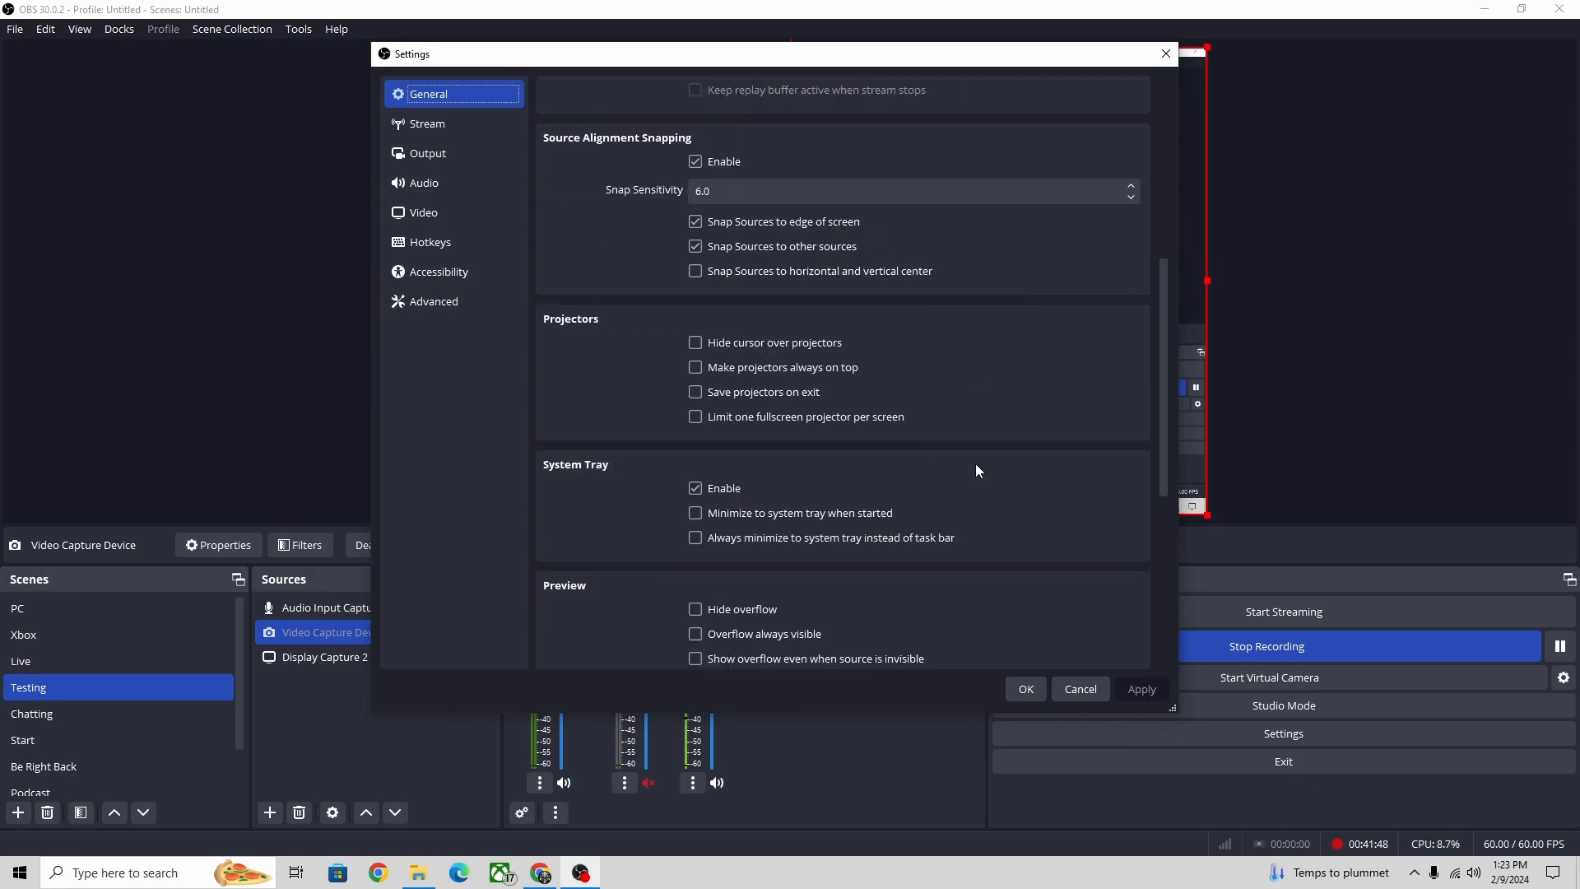
pyautogui.scroll(-8, 976, 465)
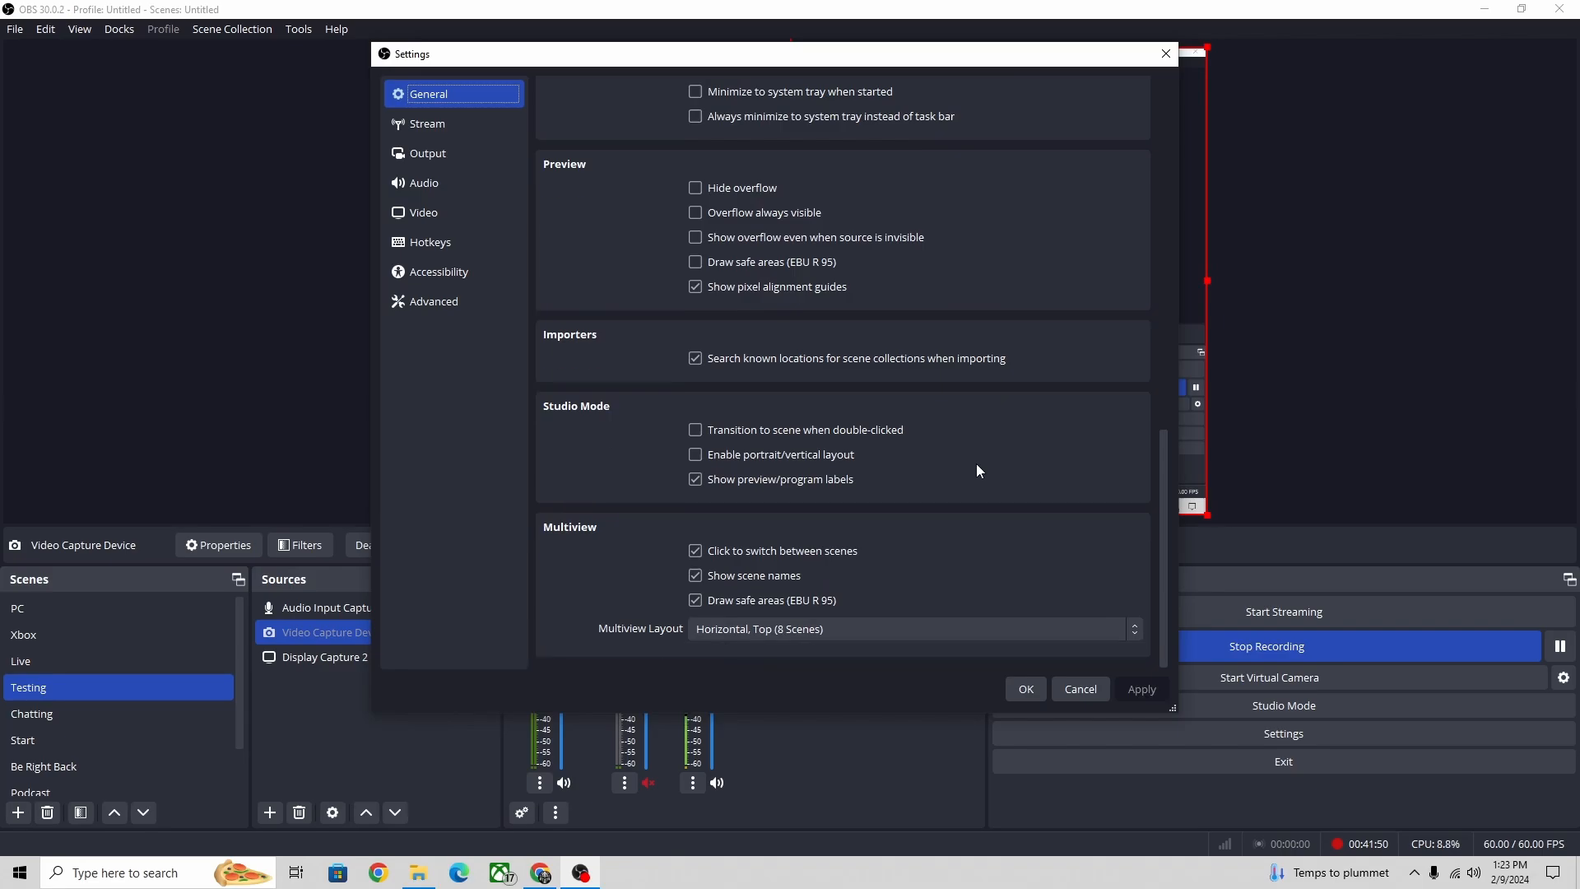
pyautogui.scroll(17, 976, 468)
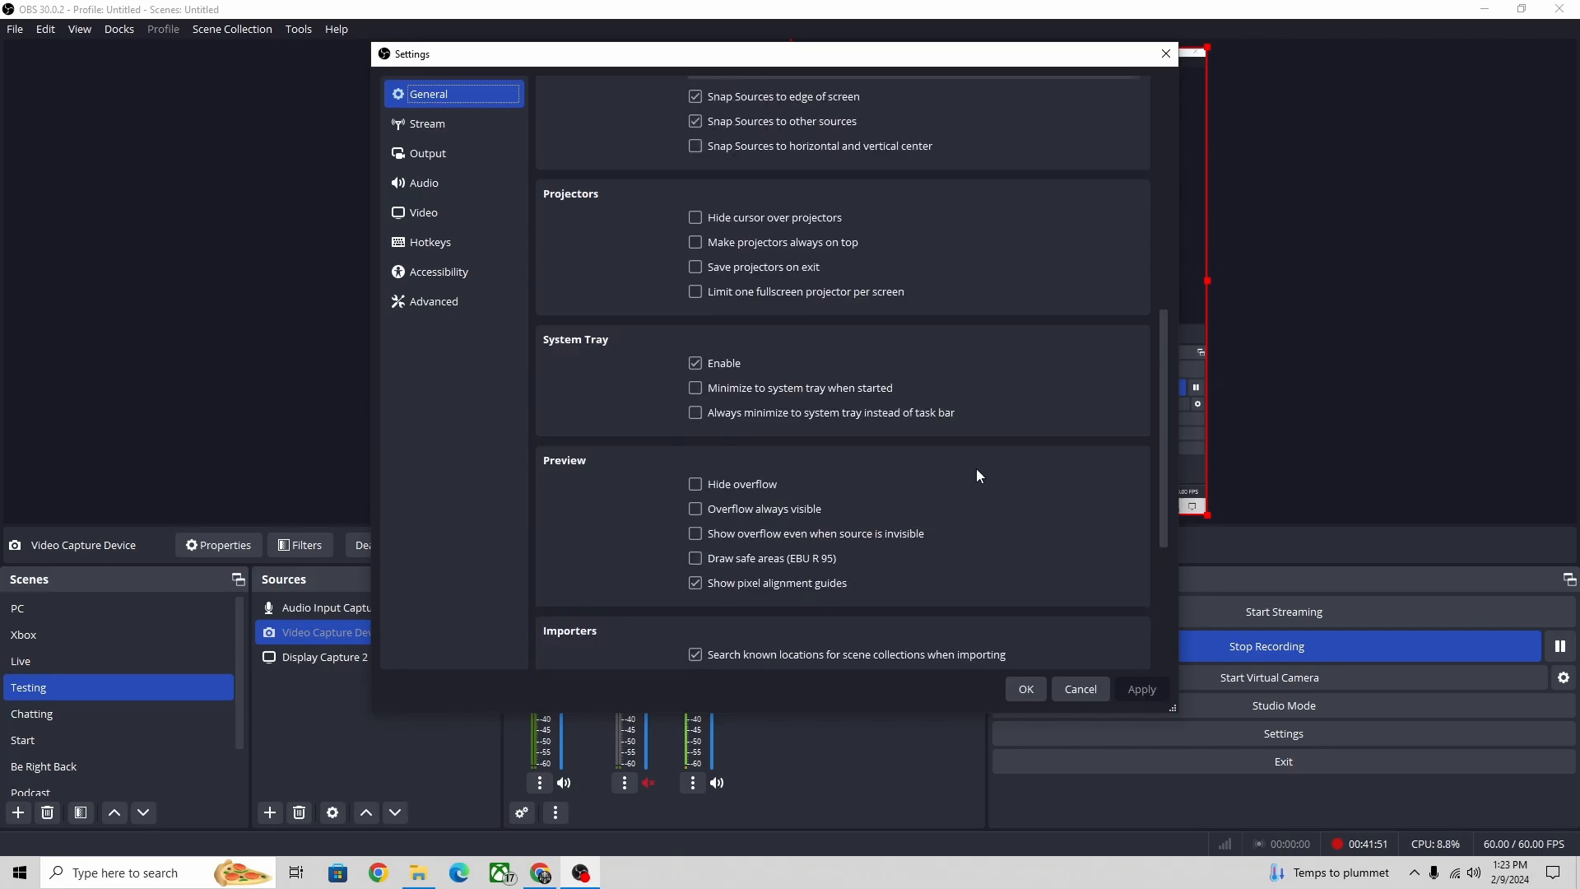
# - View the available streaming services in the Stream settings, keeping Twitch selected
pyautogui.click(446, 131)
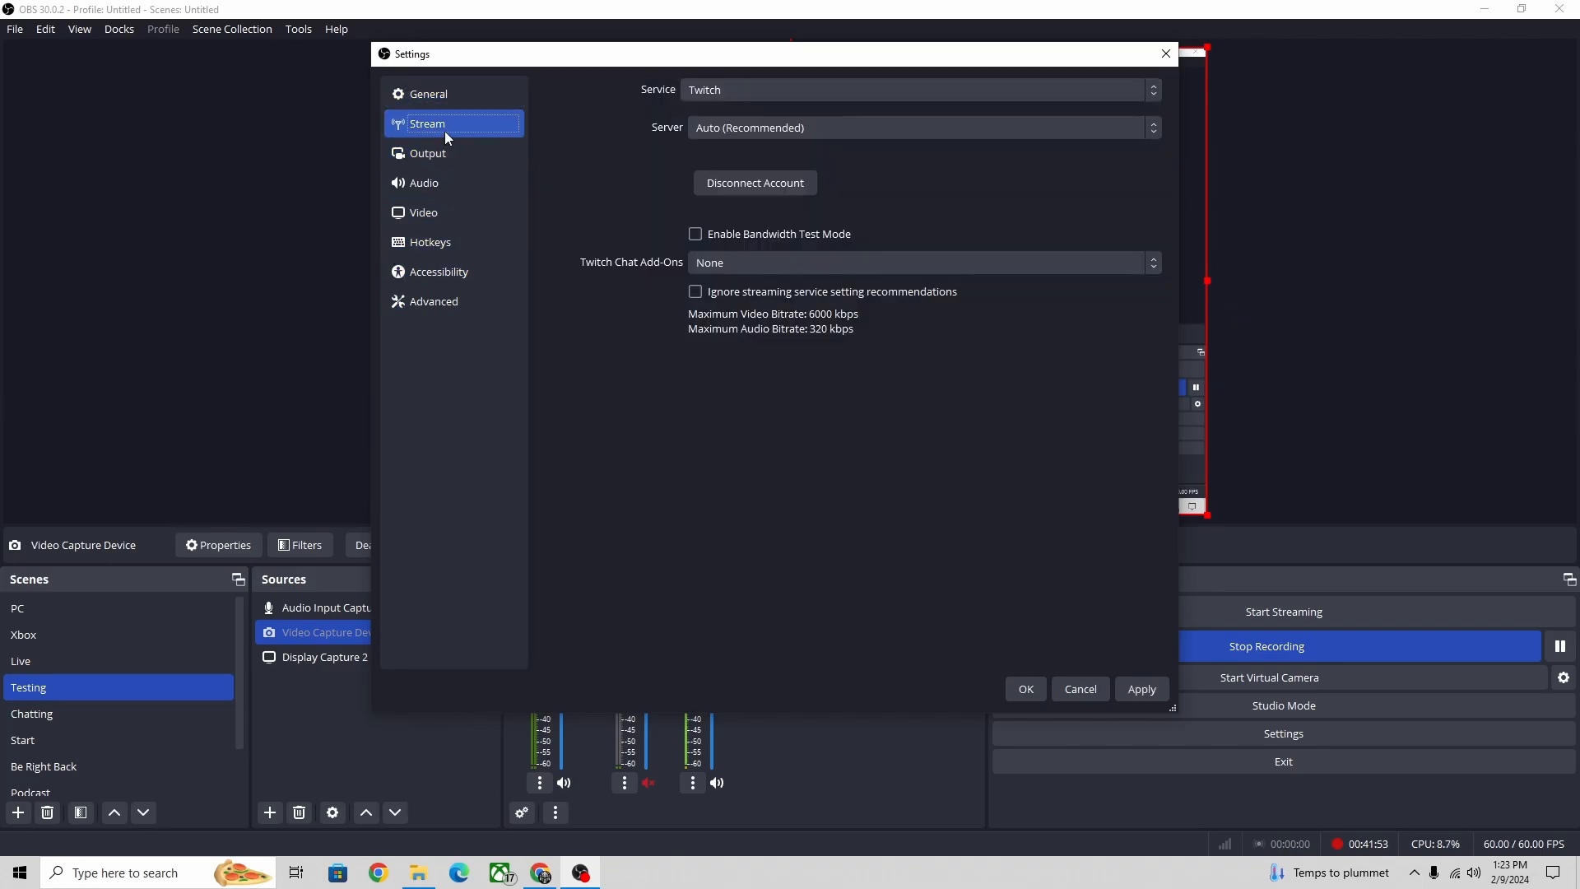
pyautogui.click(1073, 92)
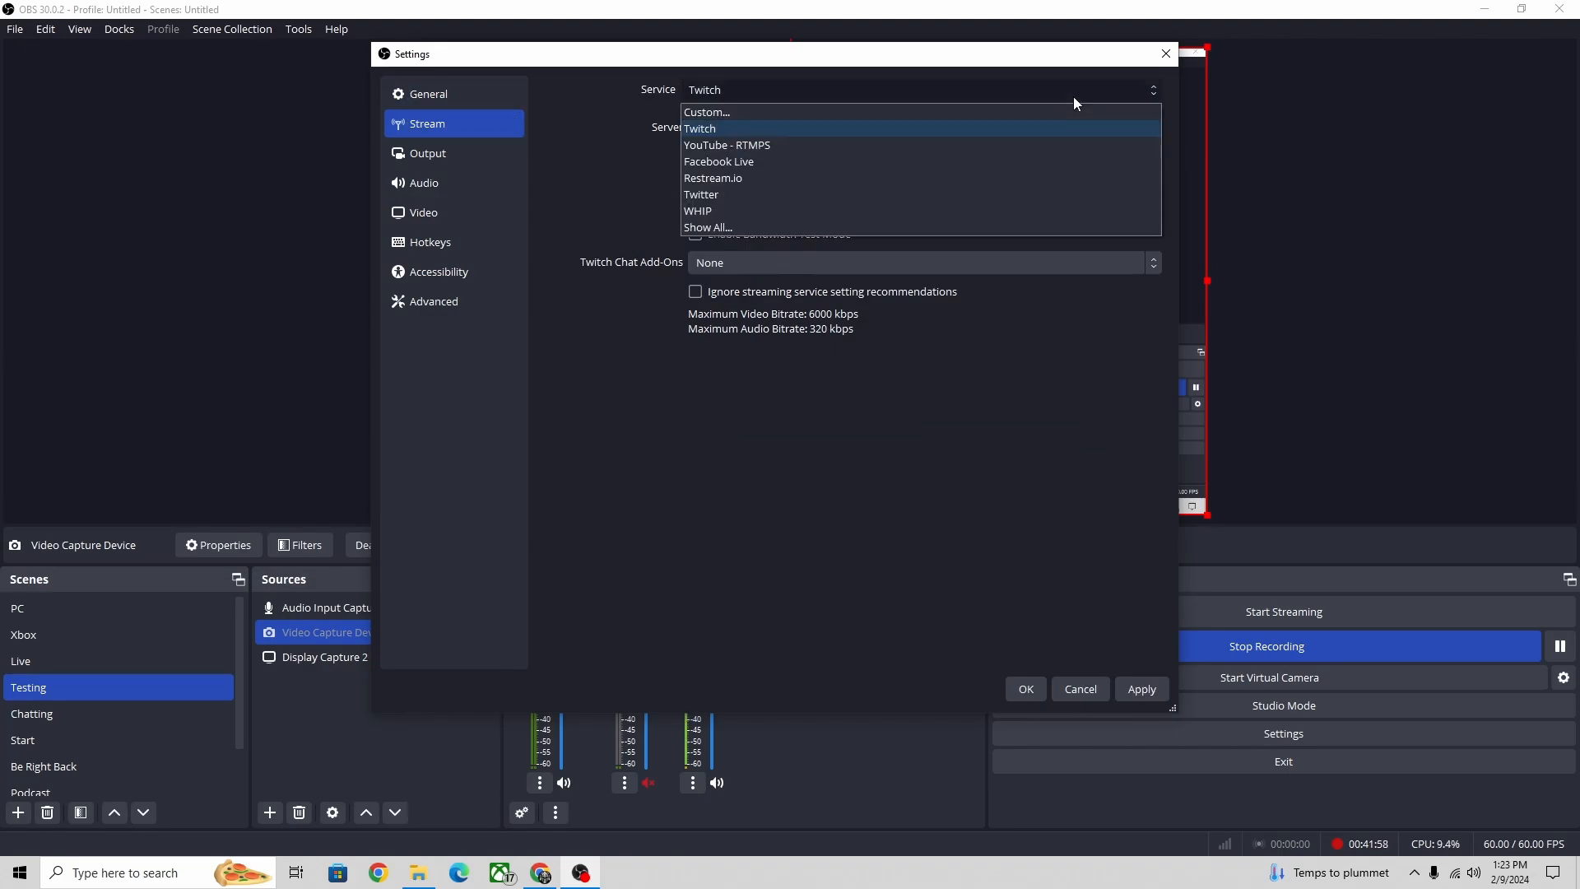
pyautogui.click(1073, 92)
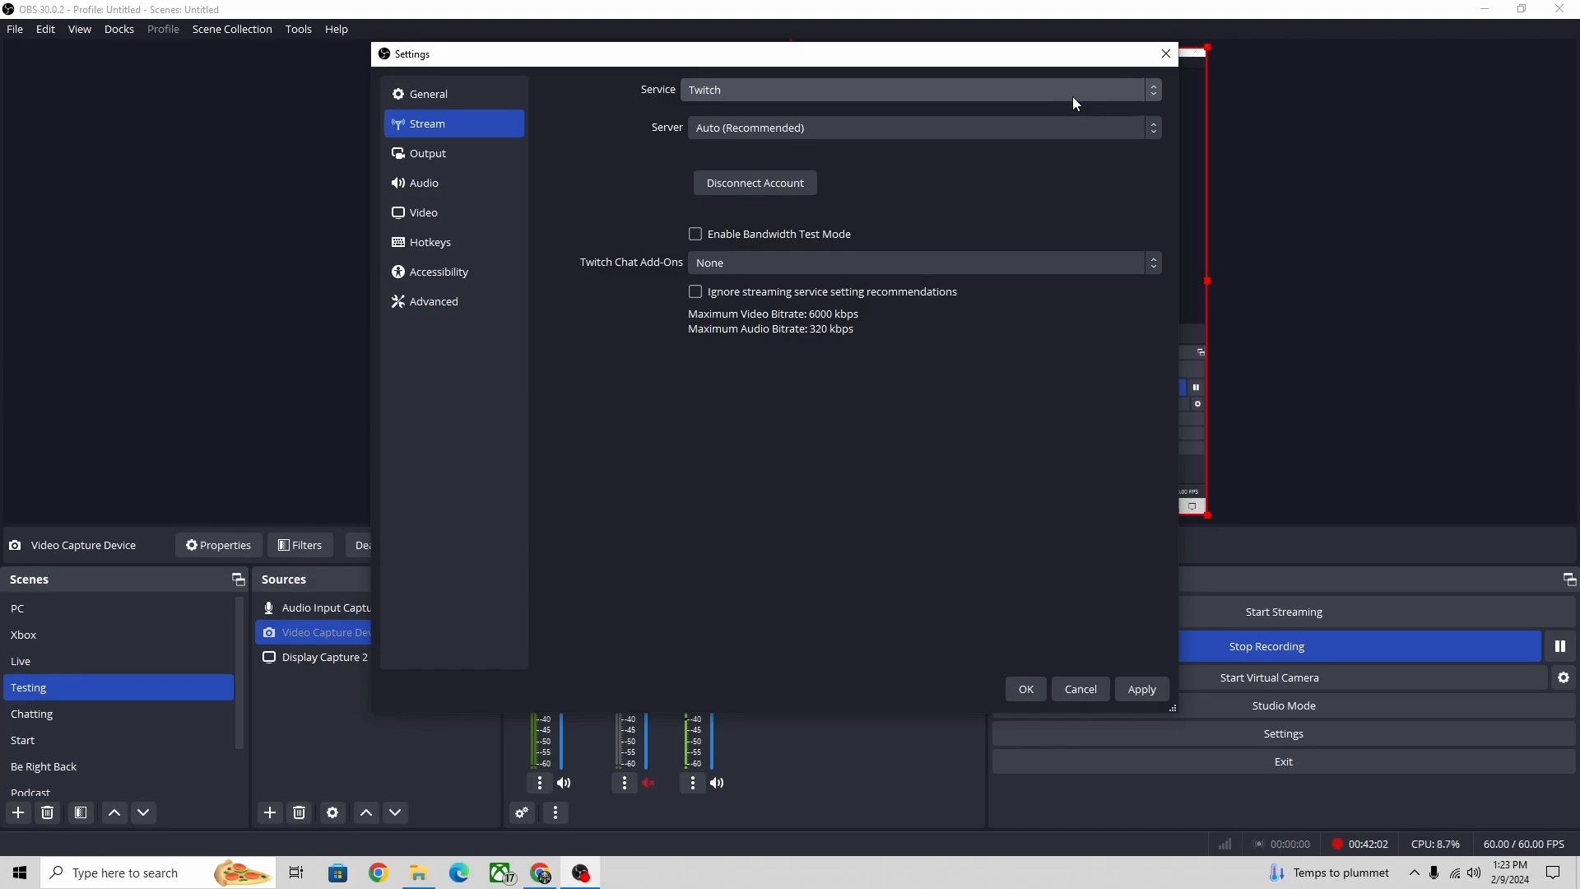
pyautogui.click(1073, 97)
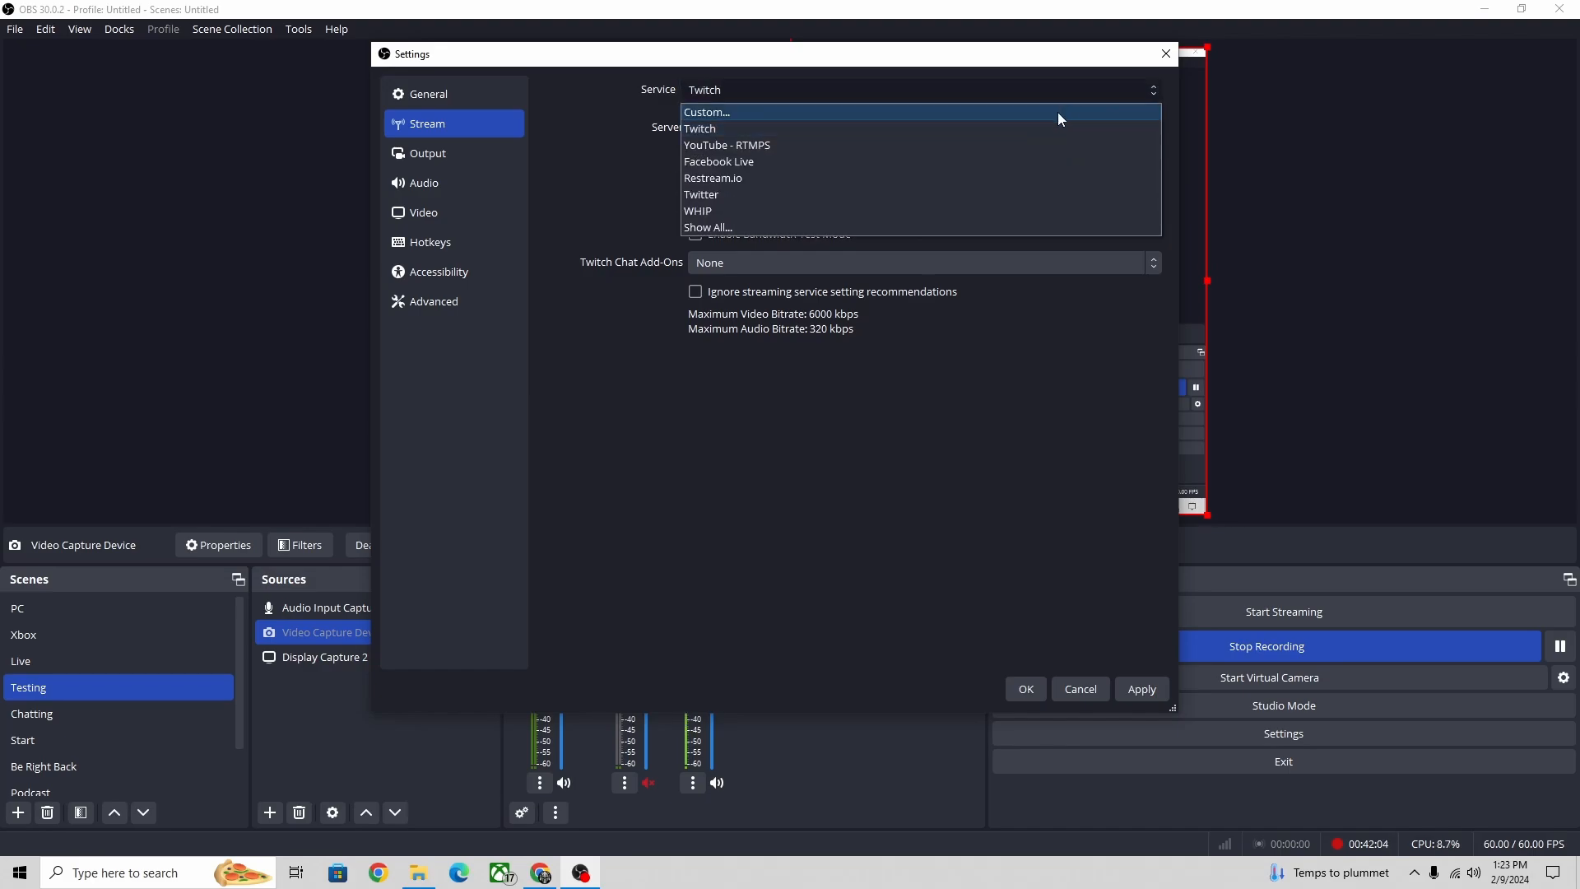
pyautogui.click(1028, 132)
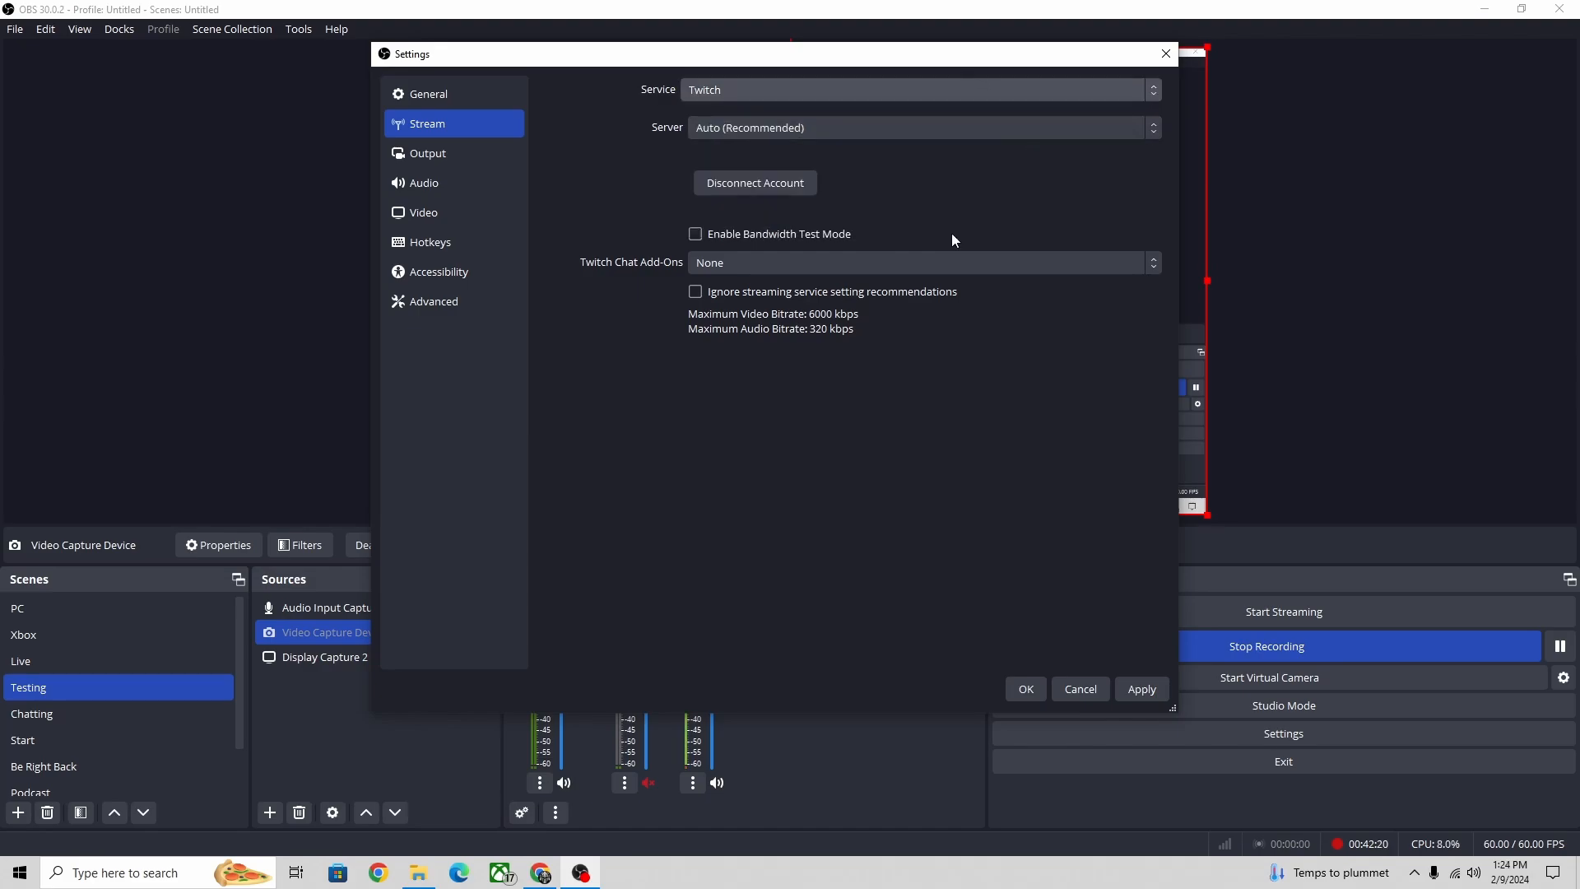
# - Try YouTube - RTMPS as the streaming service, and switch the service back to Twitch
pyautogui.click(744, 92)
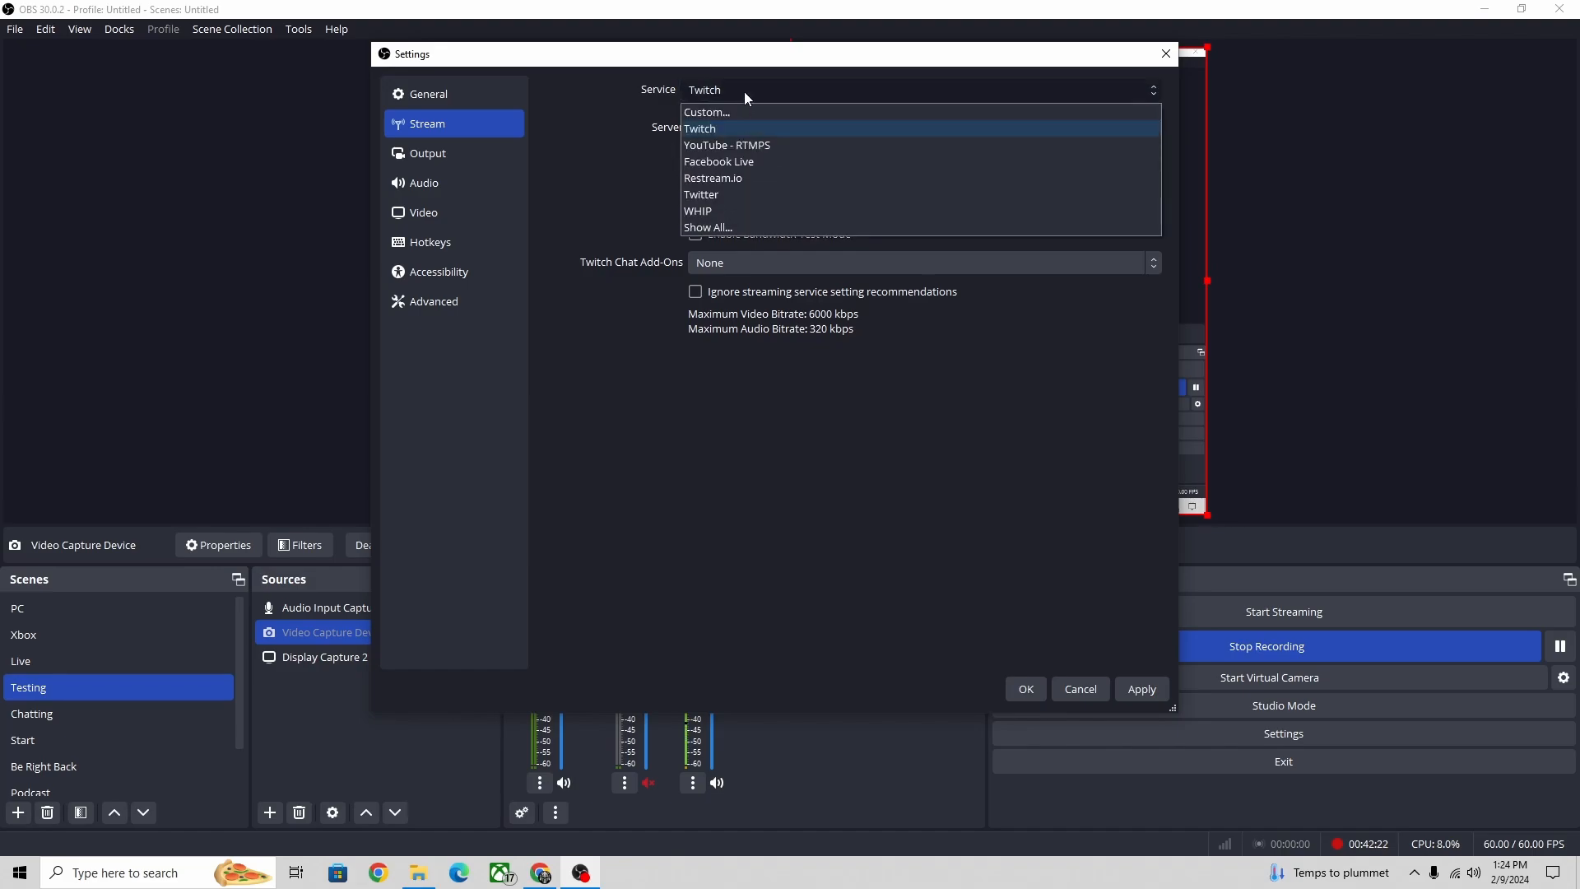
pyautogui.click(748, 141)
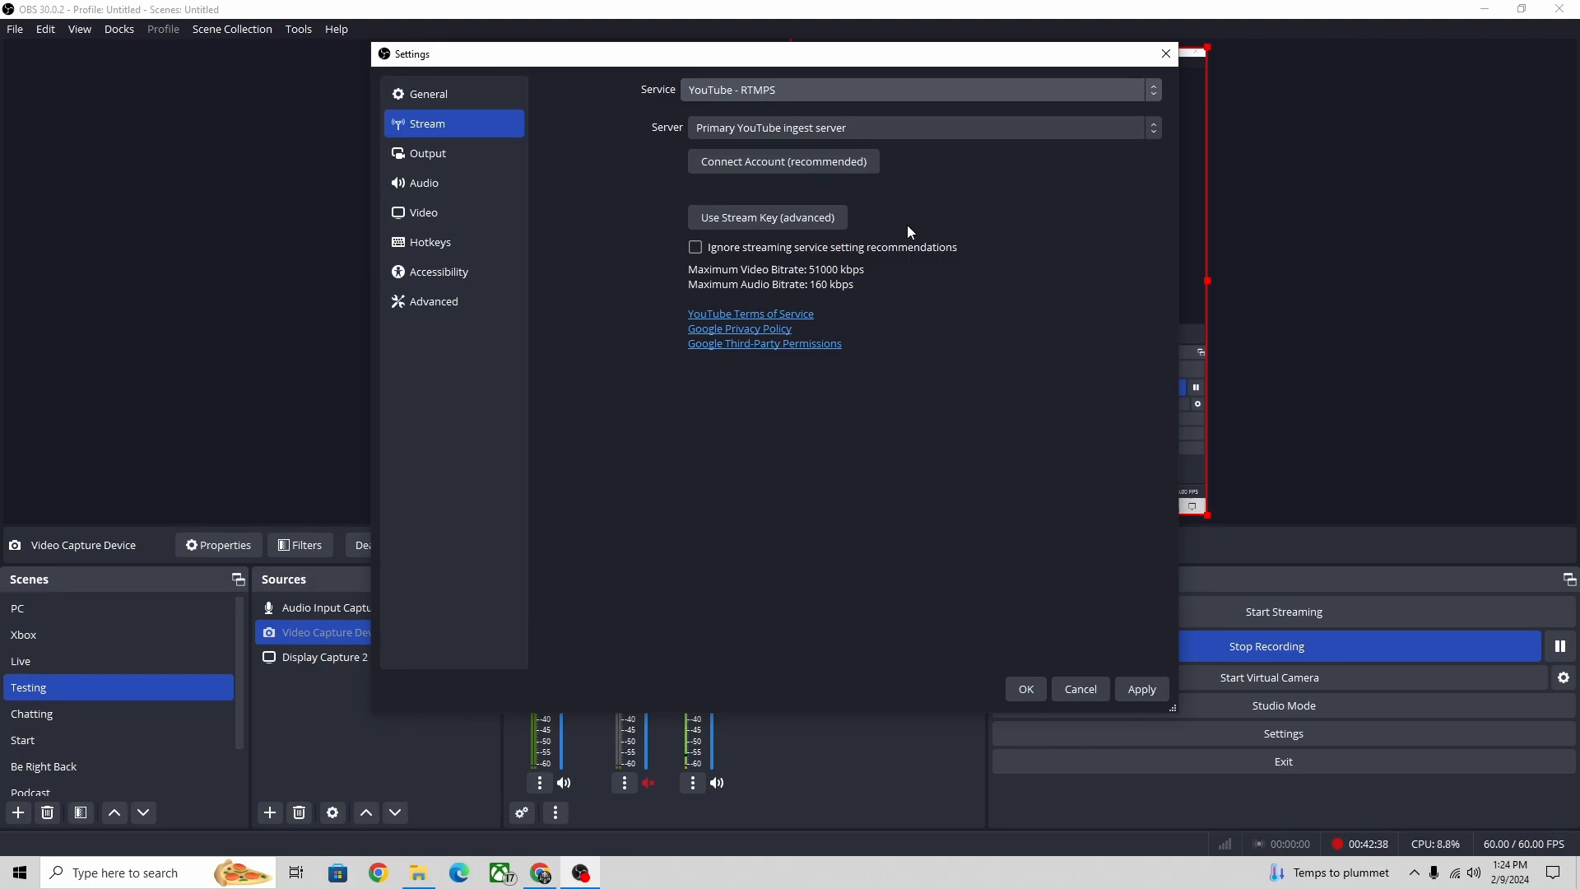
pyautogui.click(902, 92)
pyautogui.click(879, 122)
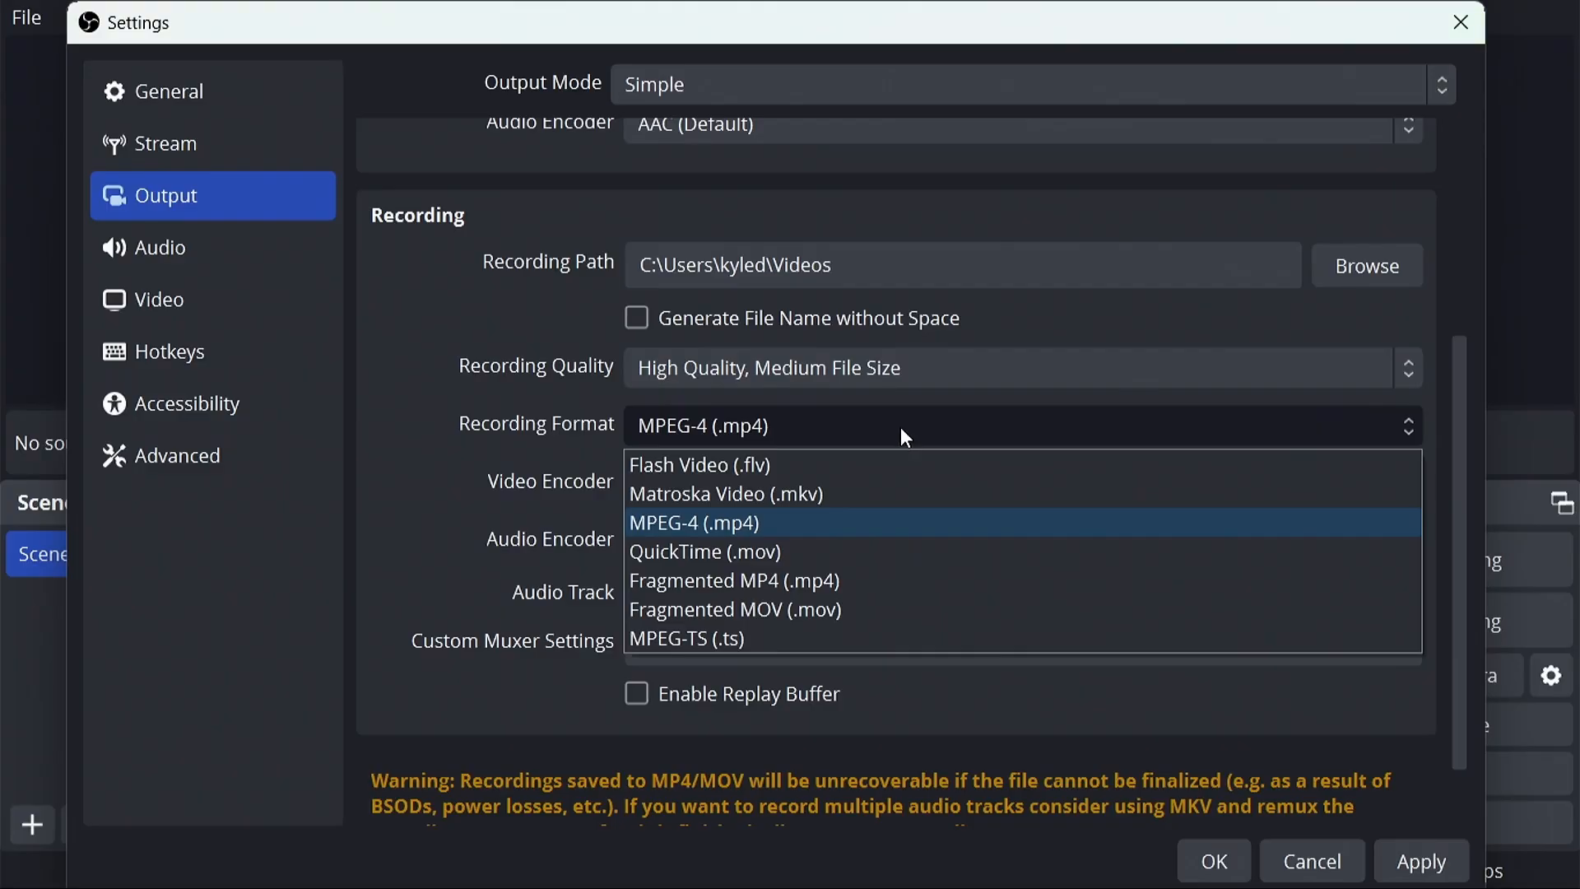
# - View the Recording Format options in the Output settings without changing them, and open the recording Video Encoder choices
pyautogui.click(362, 499)
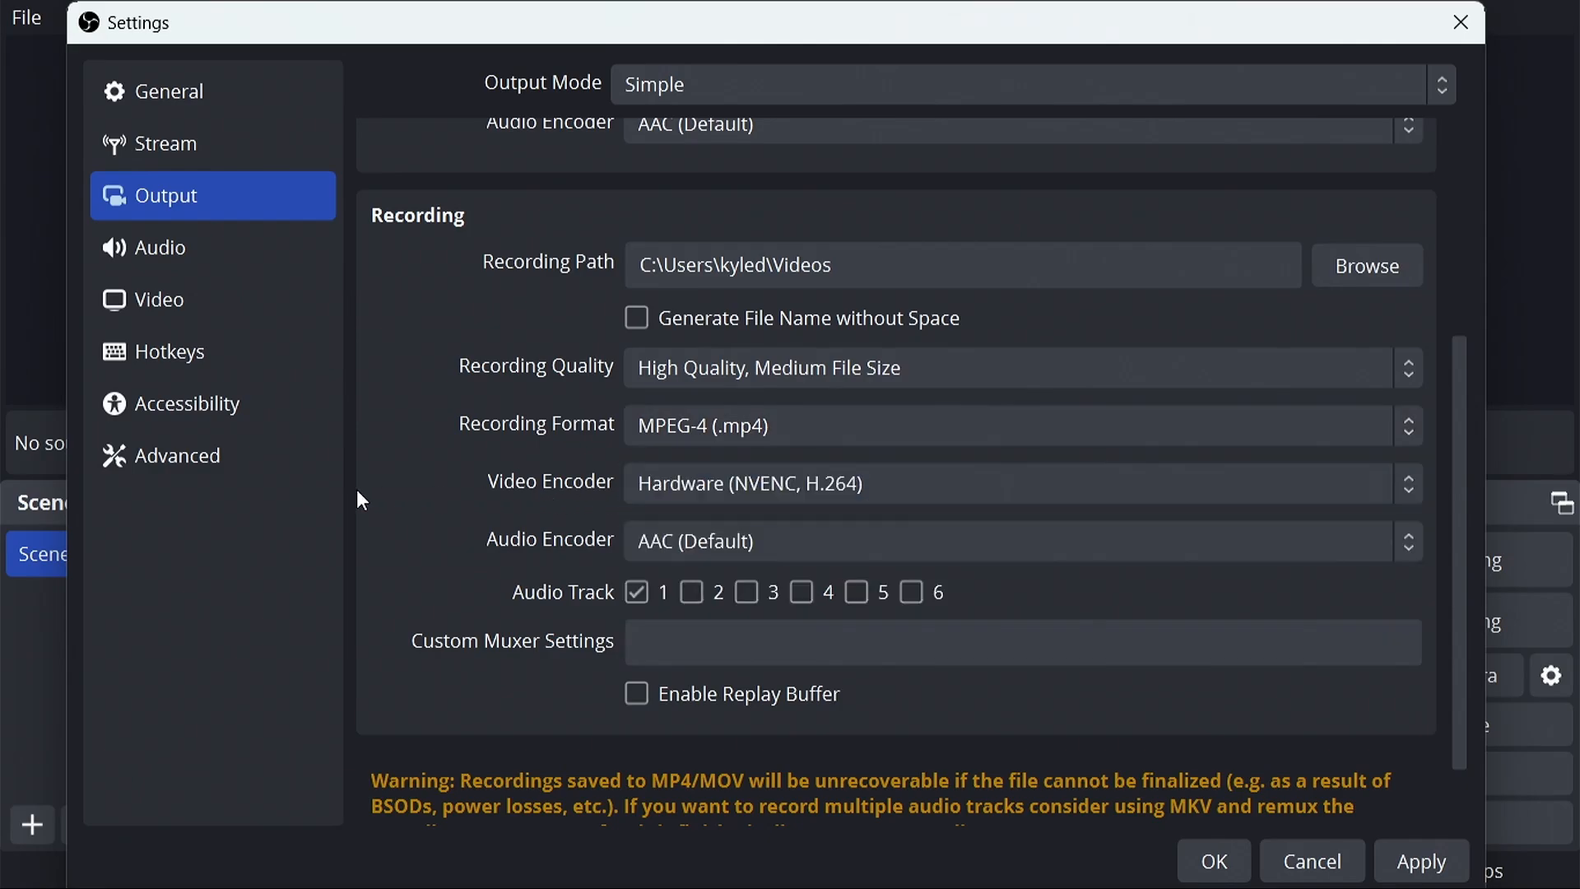
pyautogui.click(758, 487)
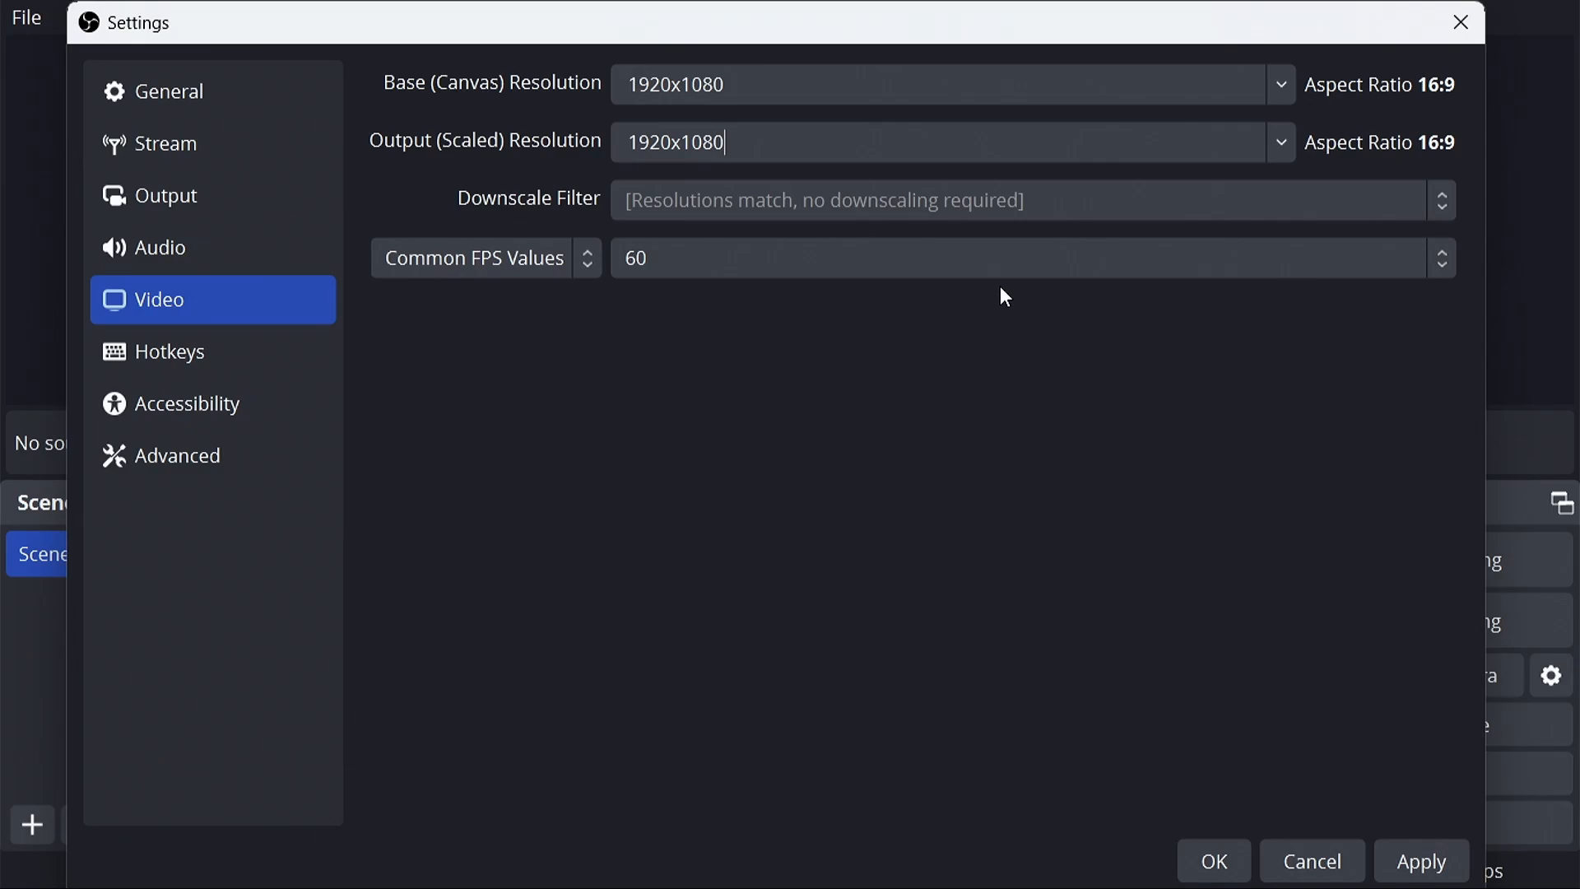
# - Set both the base (canvas) and output (scaled) resolutions to 1920x1080 with a common FPS value of 60
pyautogui.click(1281, 87)
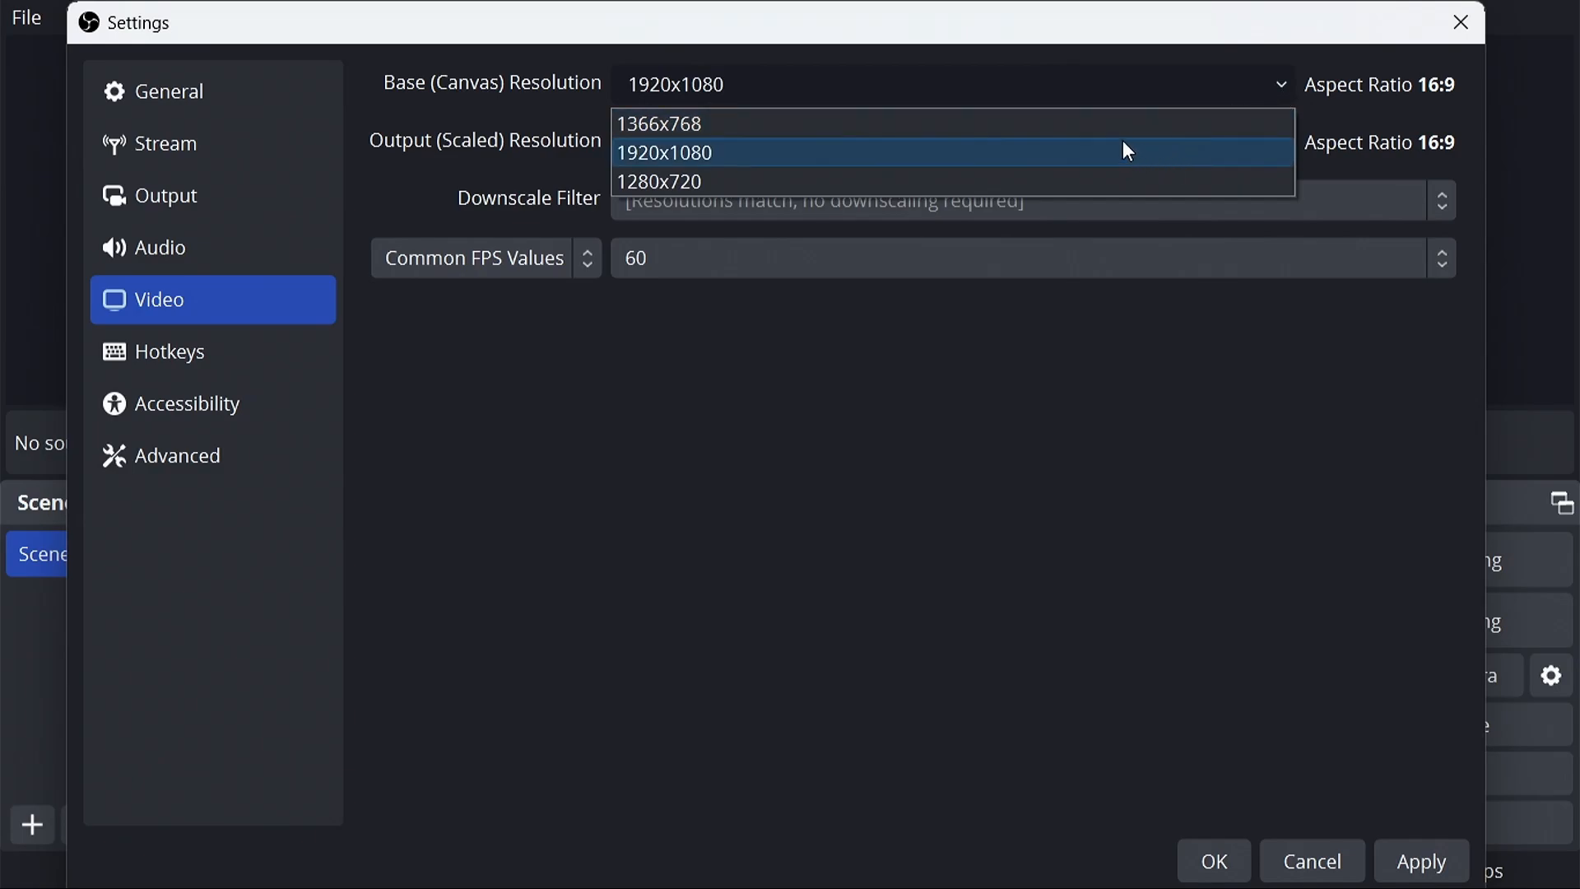
pyautogui.click(1095, 153)
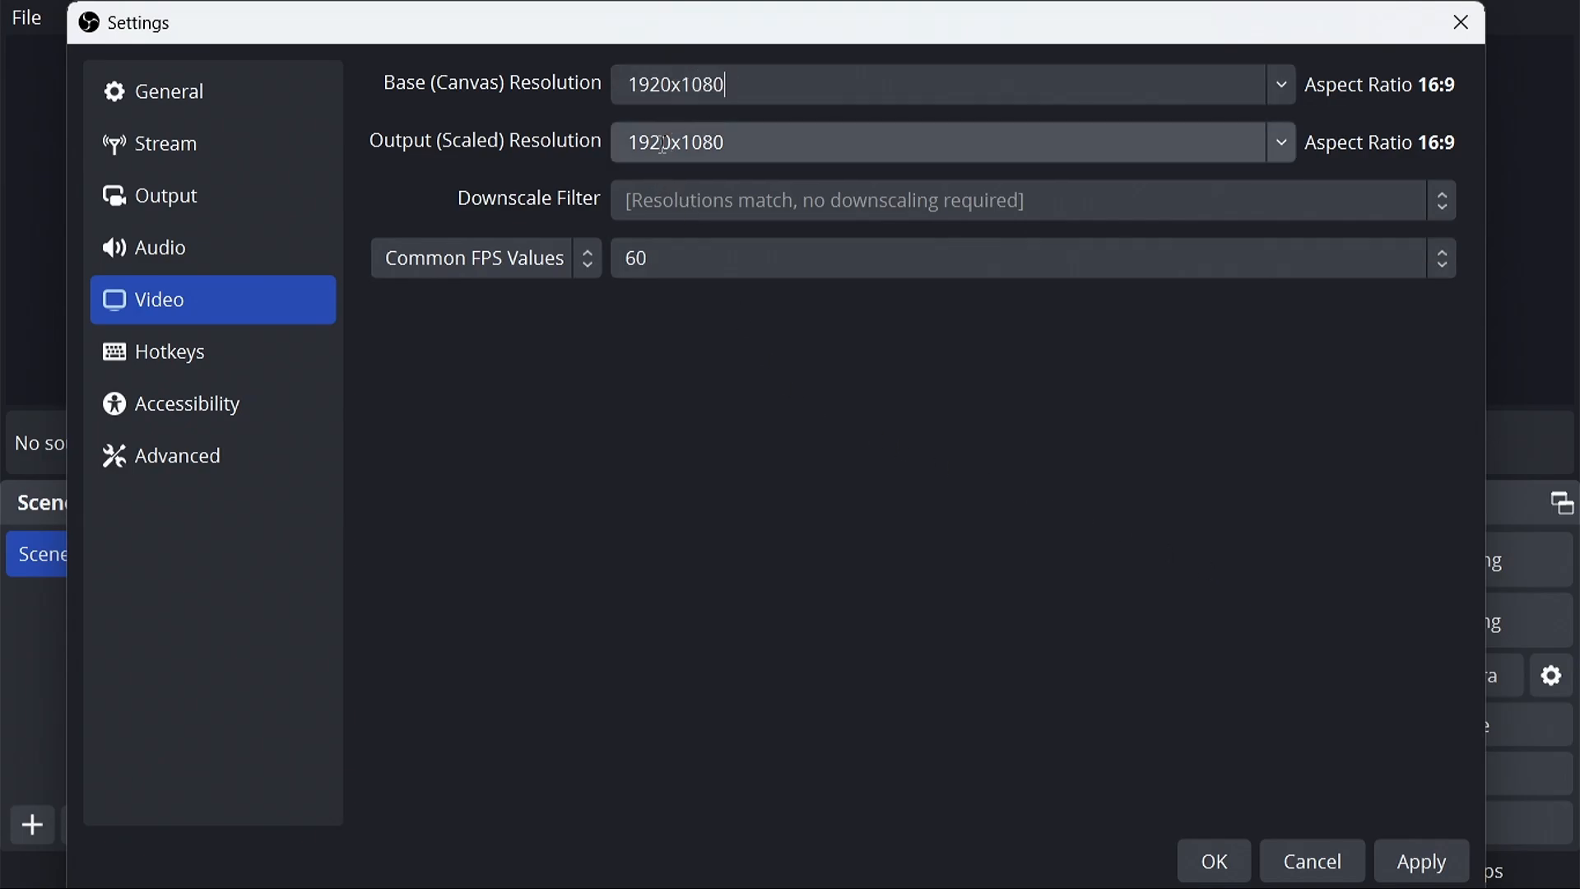
pyautogui.click(1281, 142)
pyautogui.click(1154, 187)
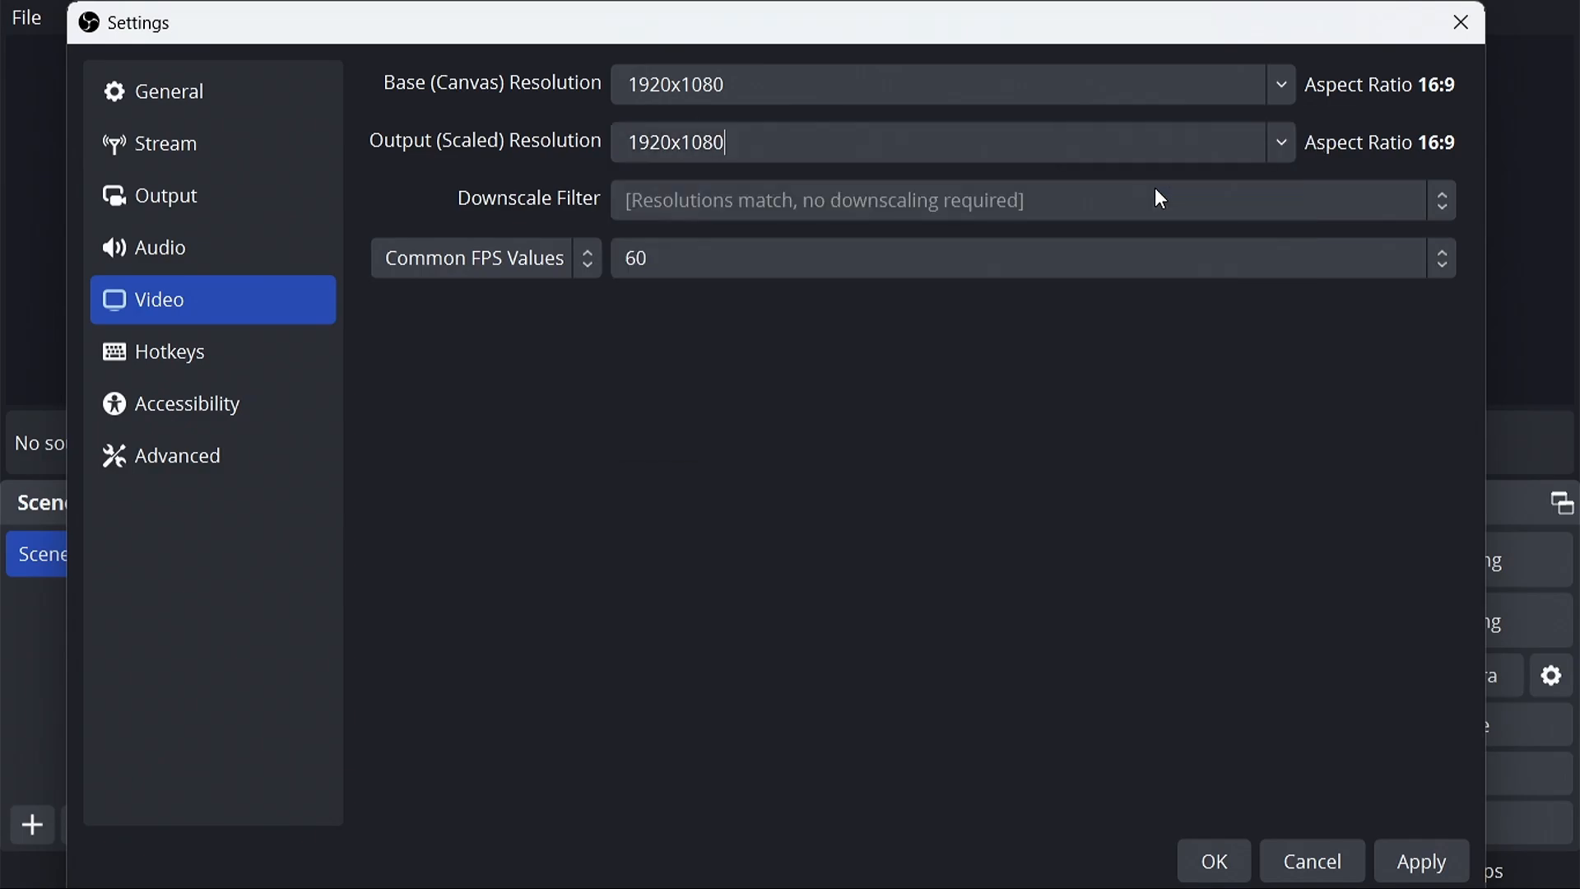
pyautogui.click(724, 260)
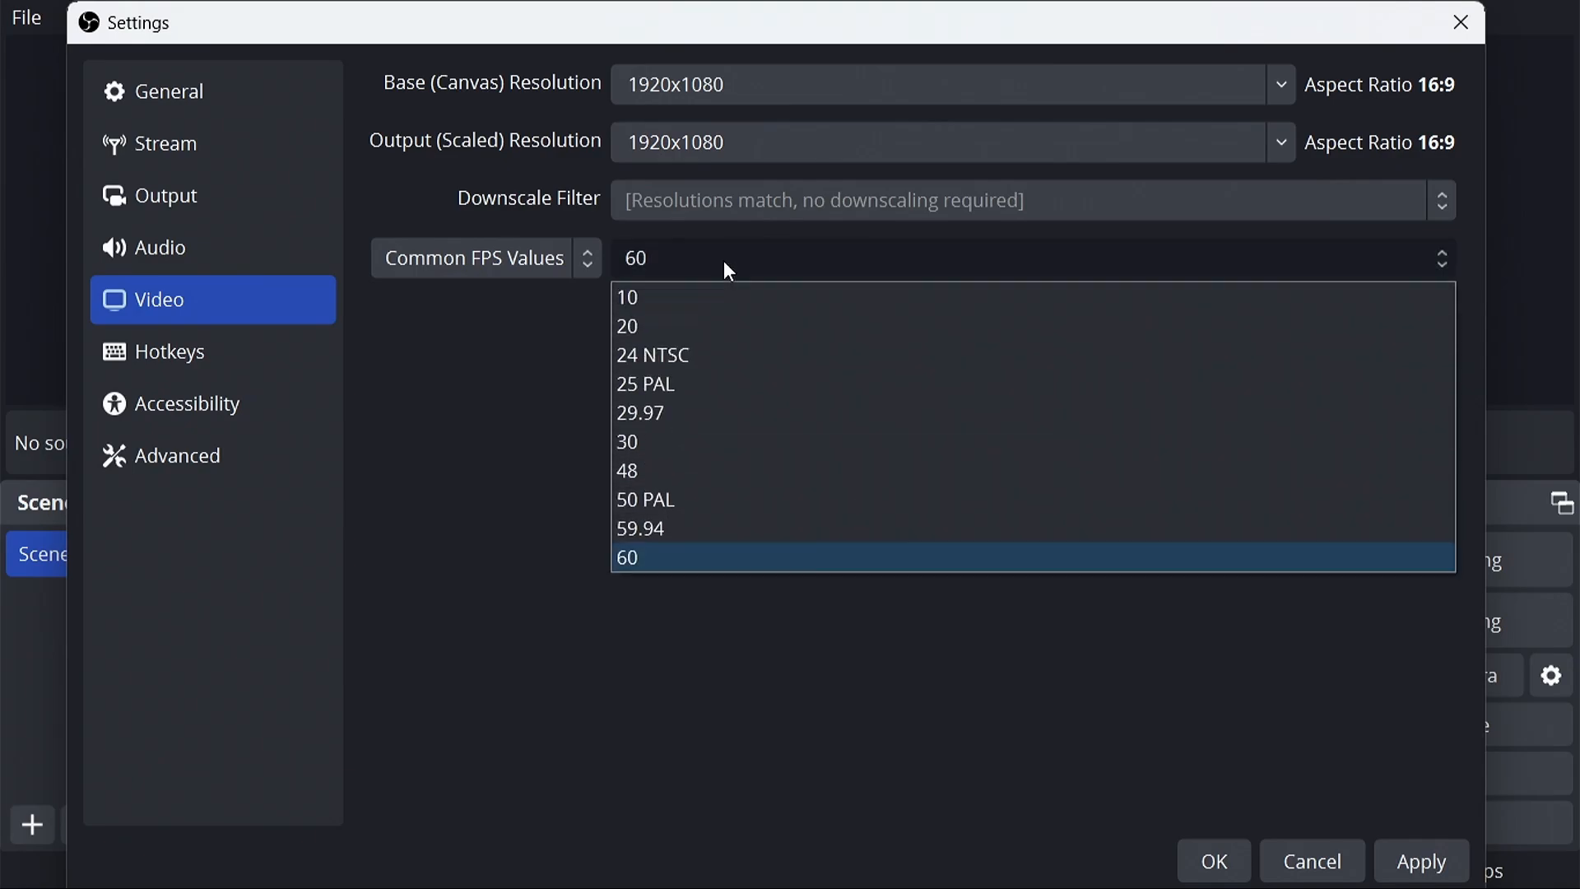
pyautogui.click(656, 564)
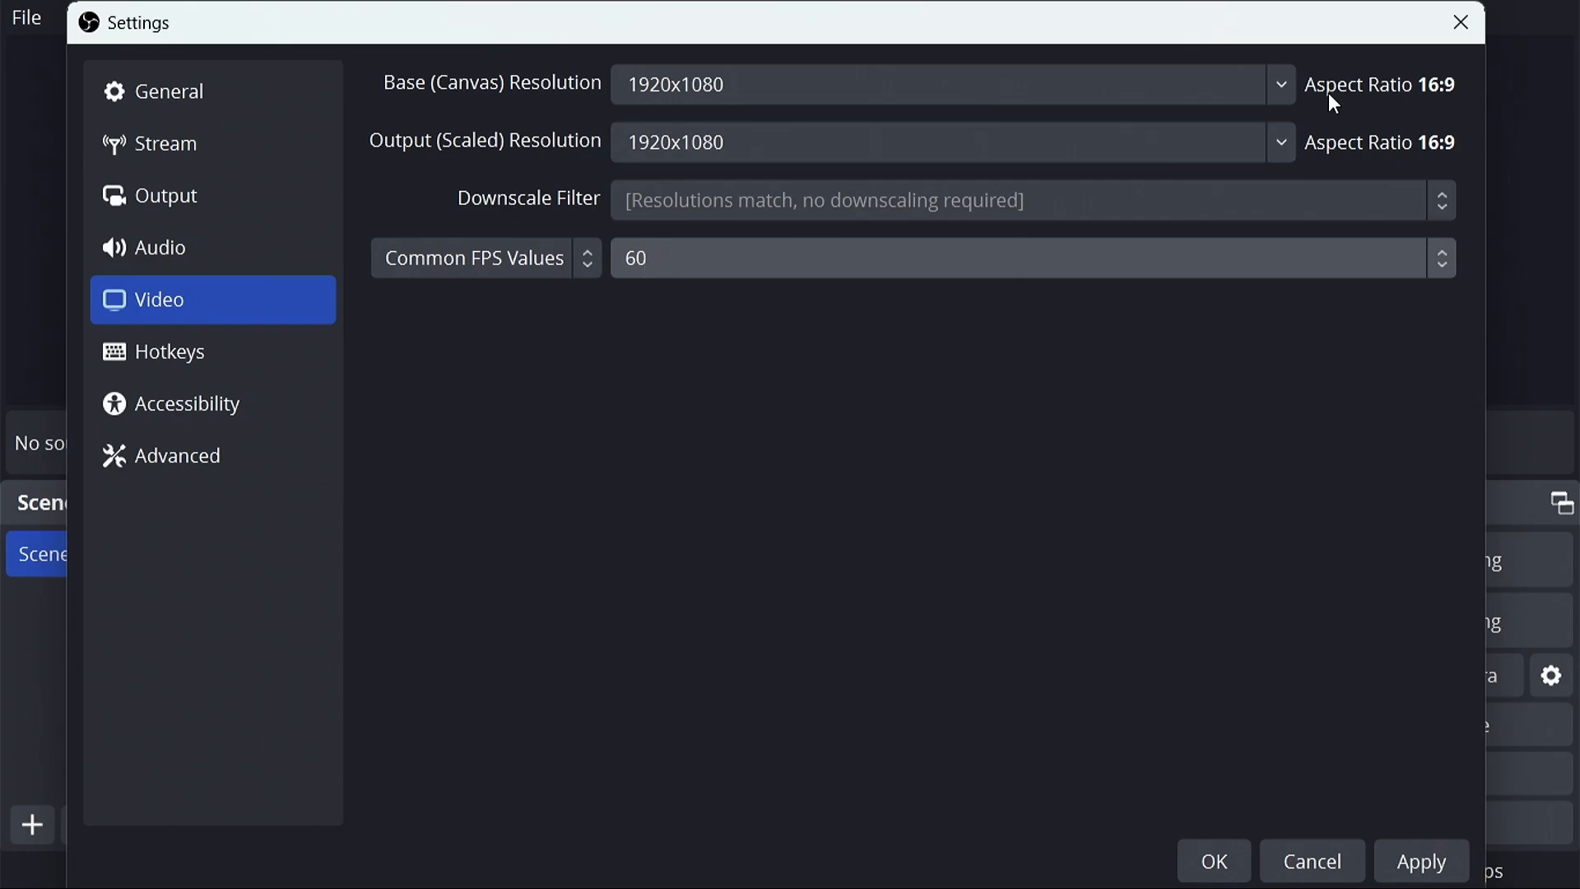
# - Set the base (canvas) resolution and the output (scaled) resolution to 1280x720 in the Video settings
pyautogui.click(1289, 92)
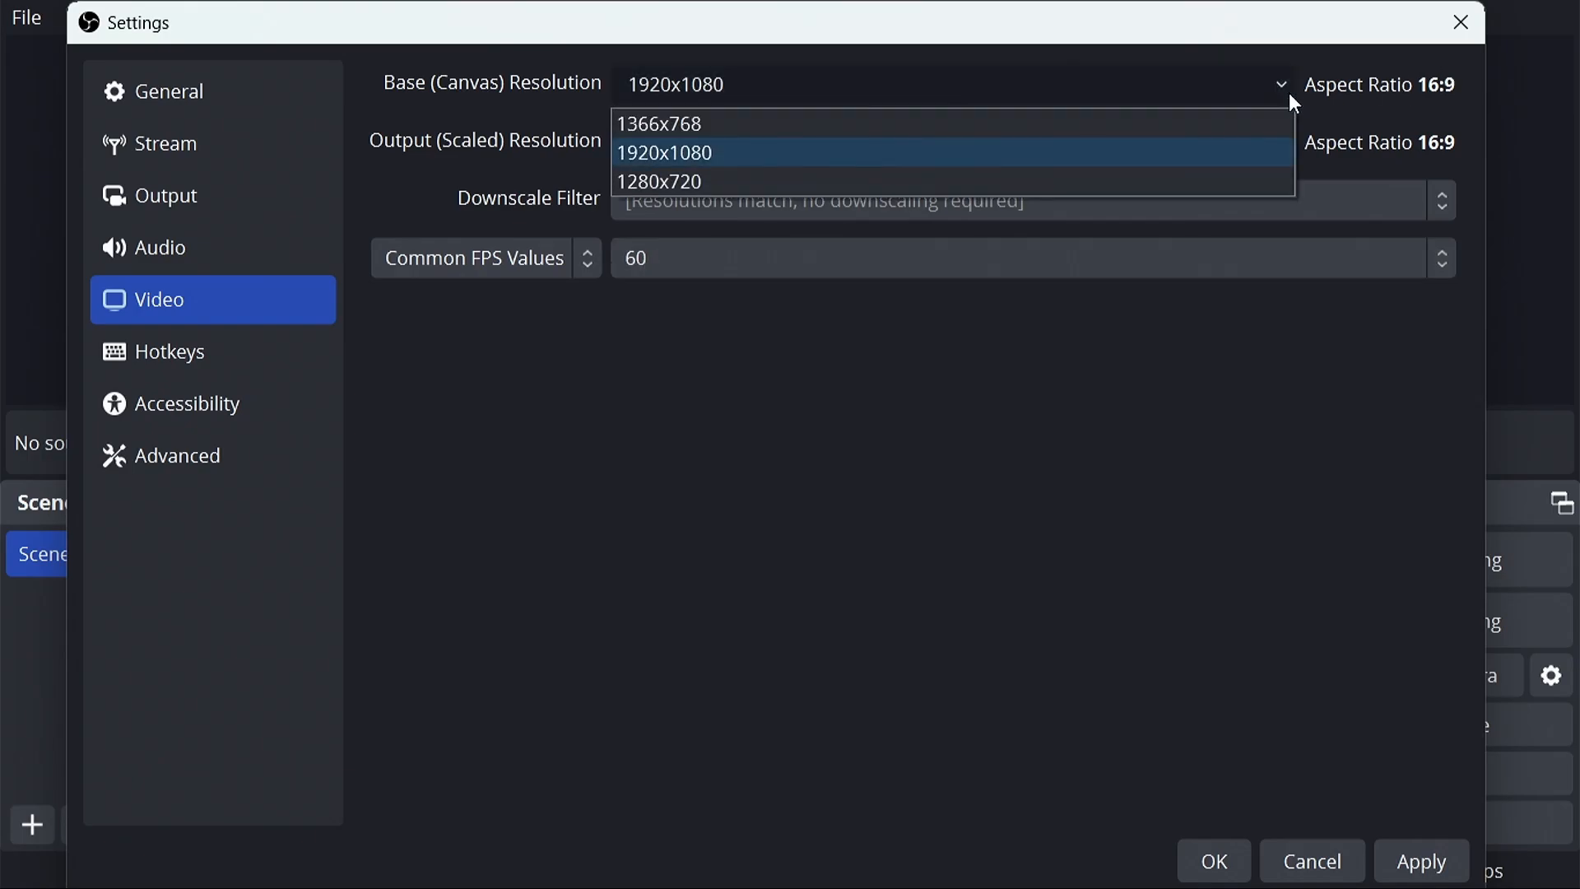
pyautogui.click(1157, 184)
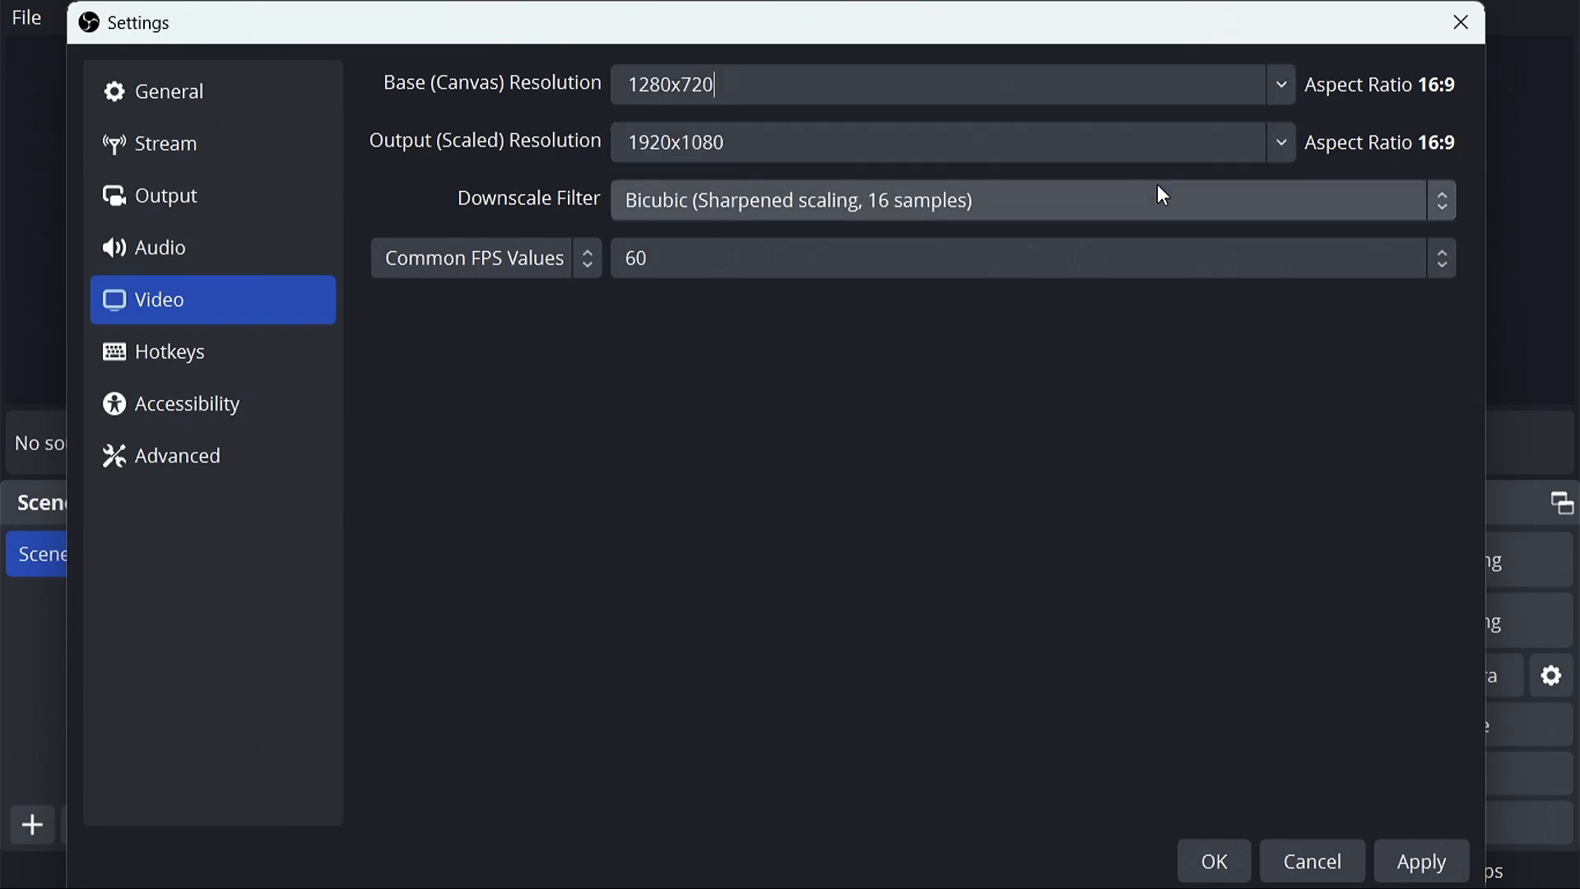
pyautogui.click(1282, 153)
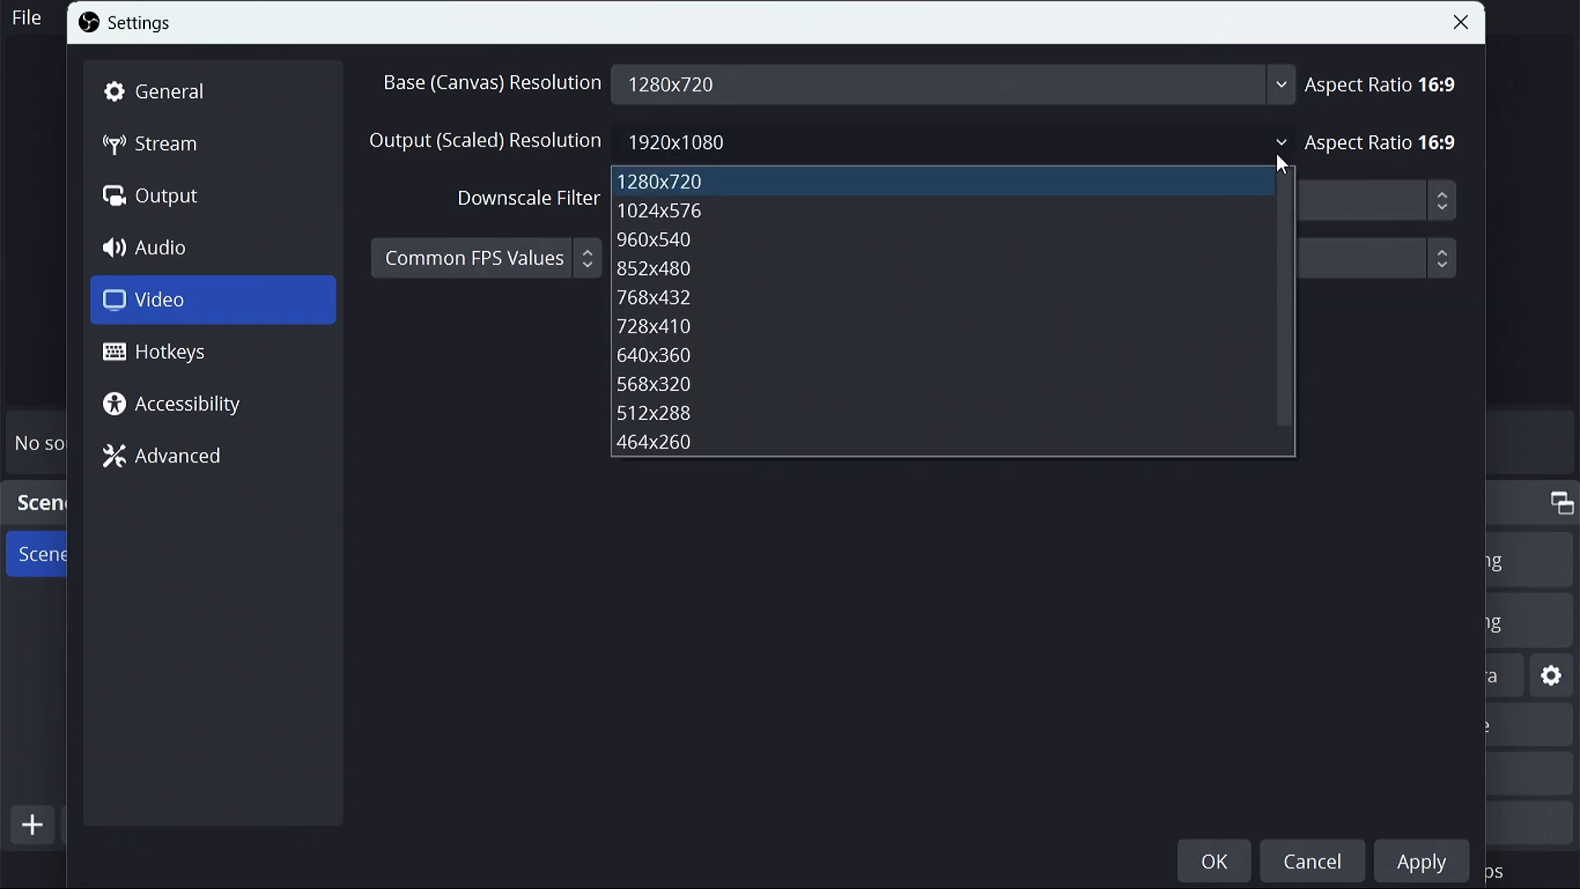
pyautogui.click(1189, 179)
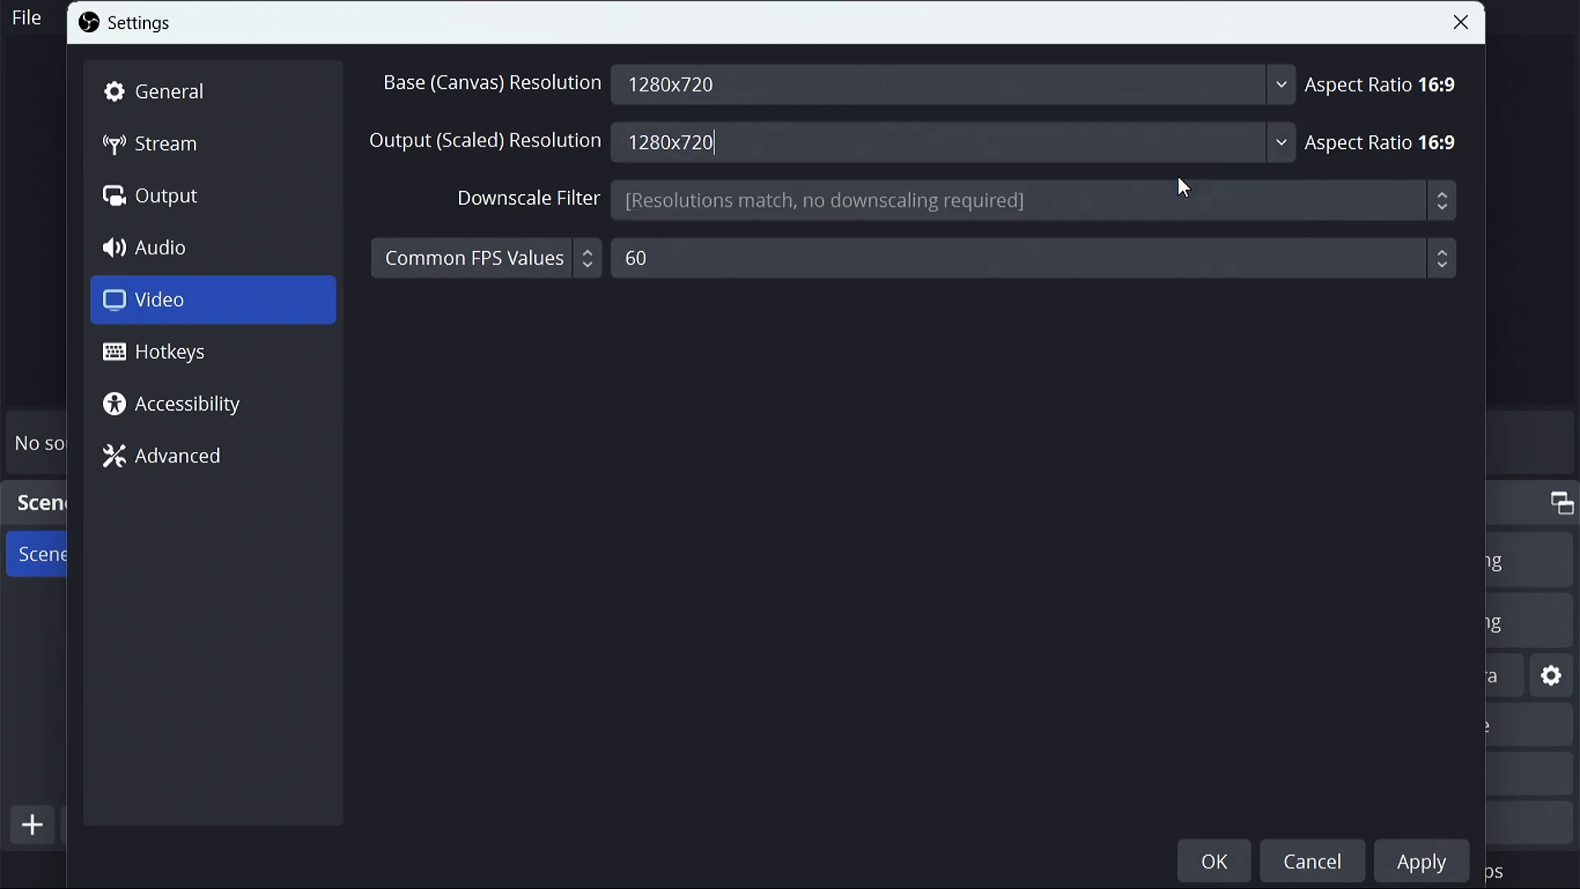
# - Try 30 as the common FPS value, and set it back to 60
pyautogui.click(820, 263)
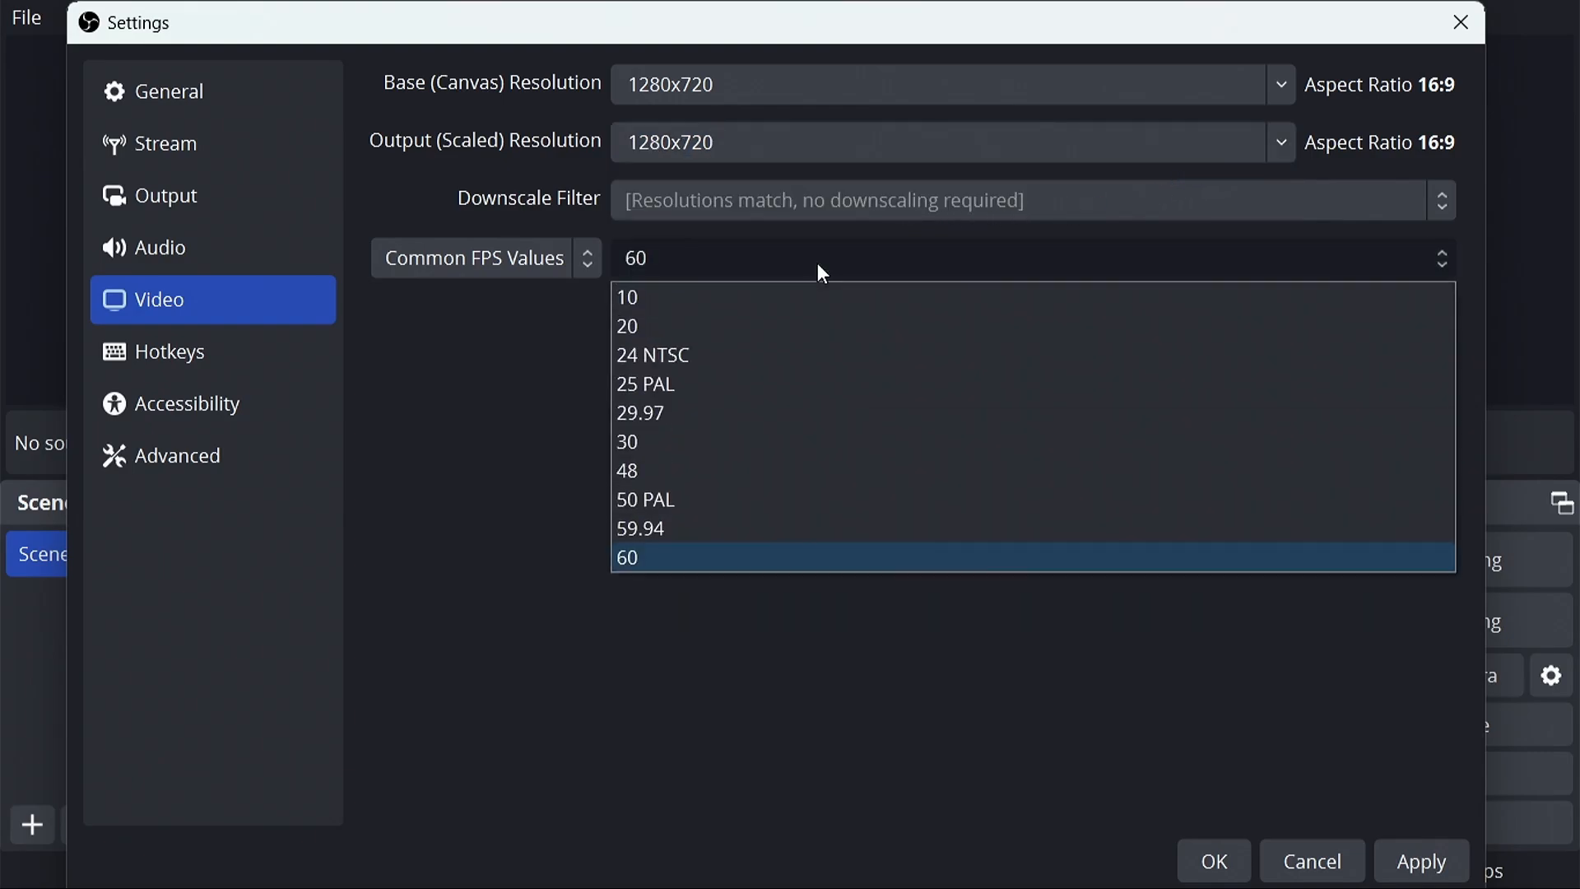
pyautogui.click(697, 442)
pyautogui.click(746, 265)
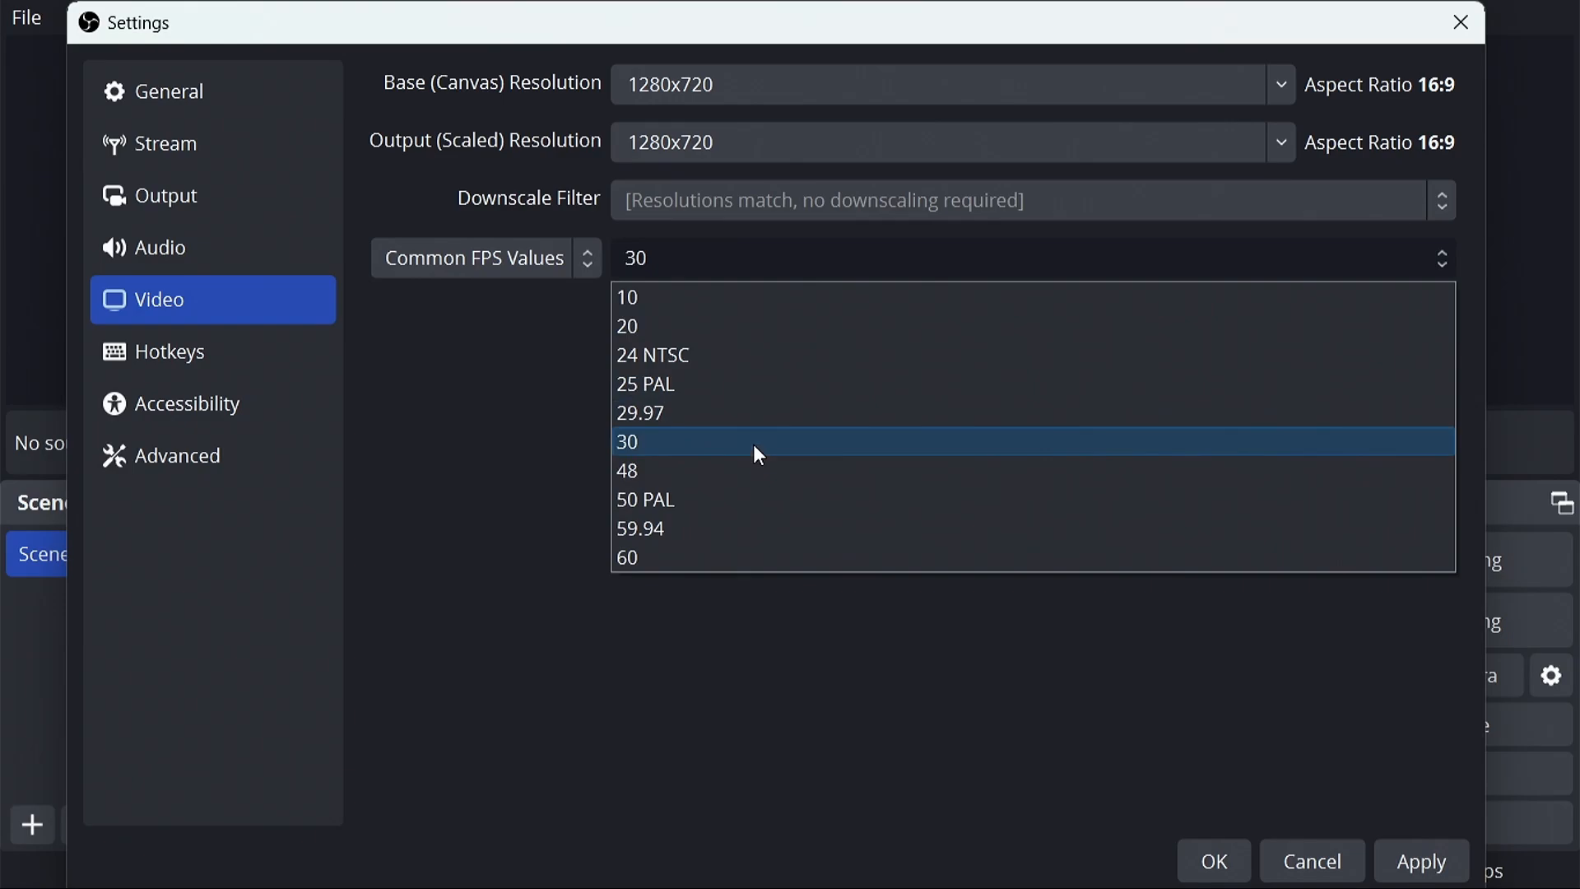
pyautogui.click(699, 553)
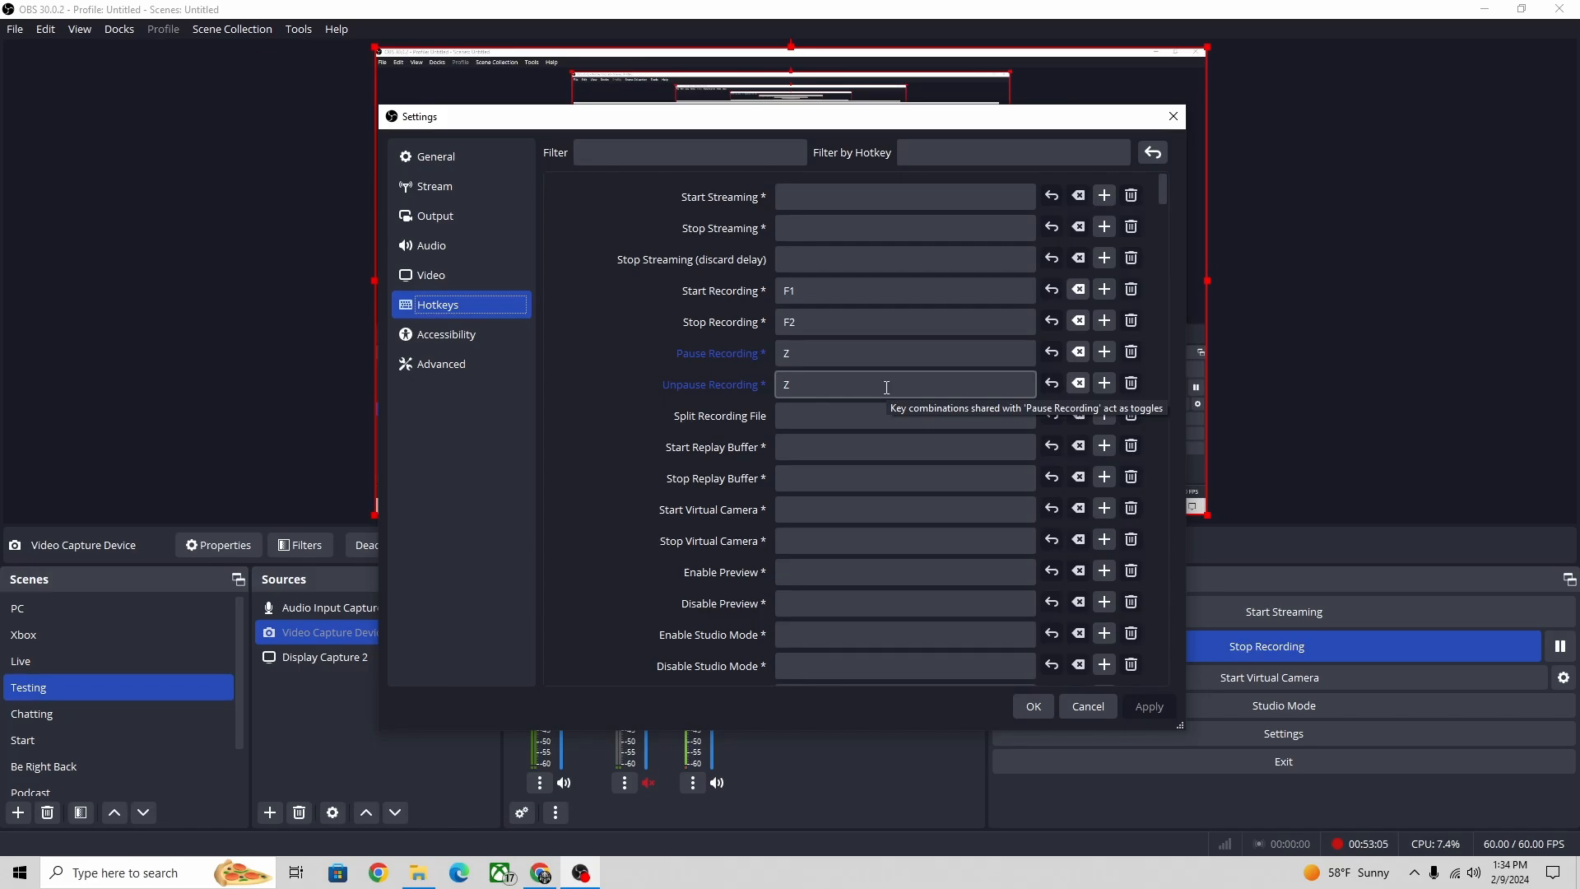
# - Review the list of assignable hotkeys in the Hotkeys settings, including the recording and per-scene source entries
pyautogui.scroll(-8, 880, 403)
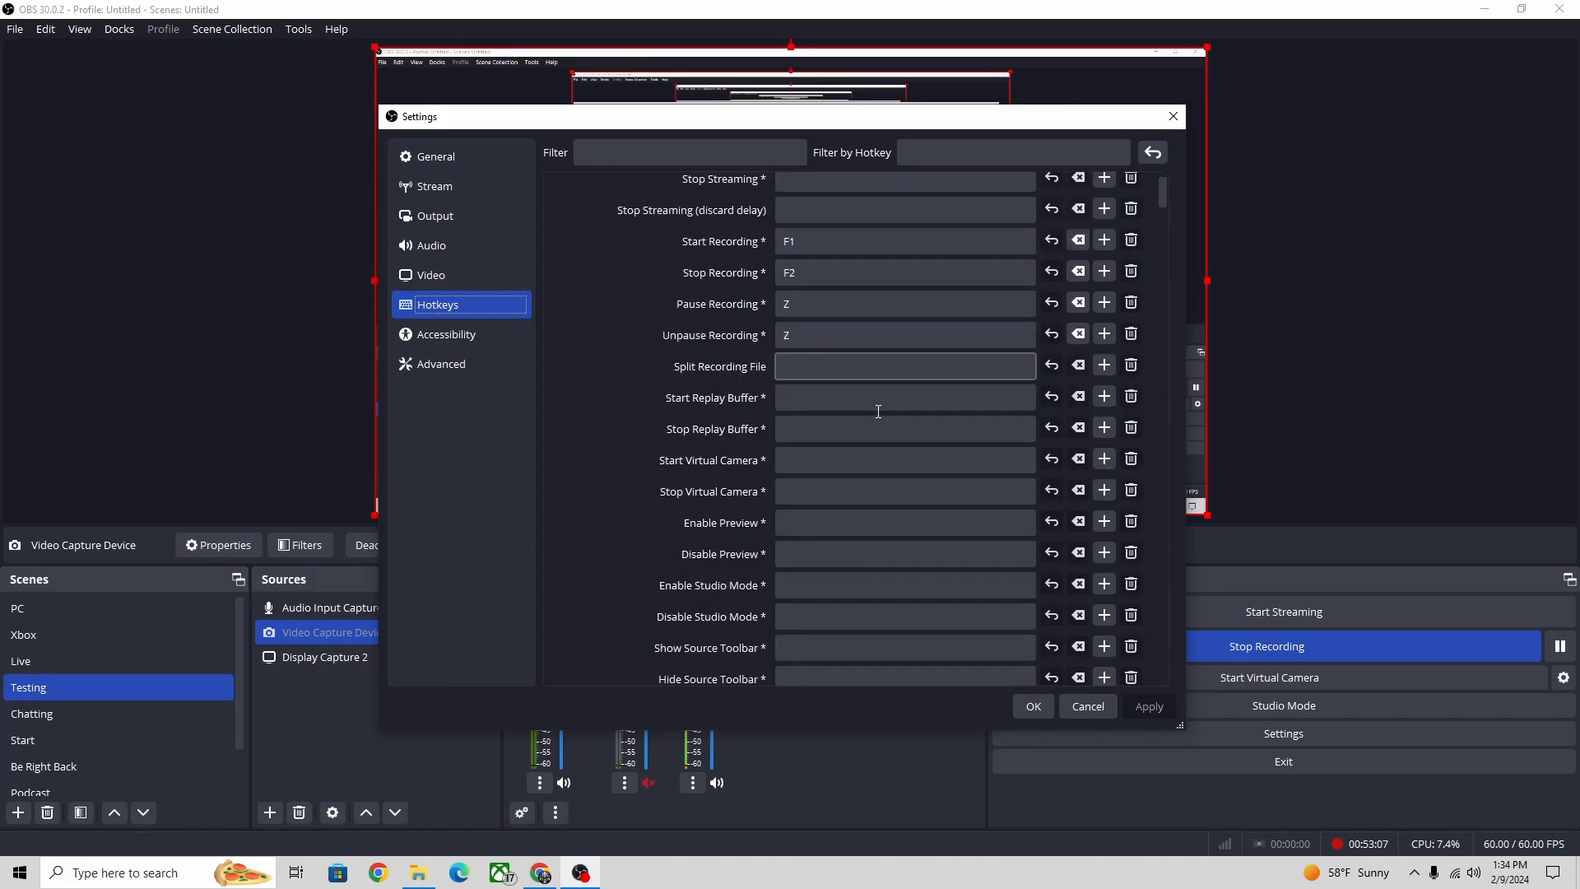
pyautogui.scroll(-9, 848, 460)
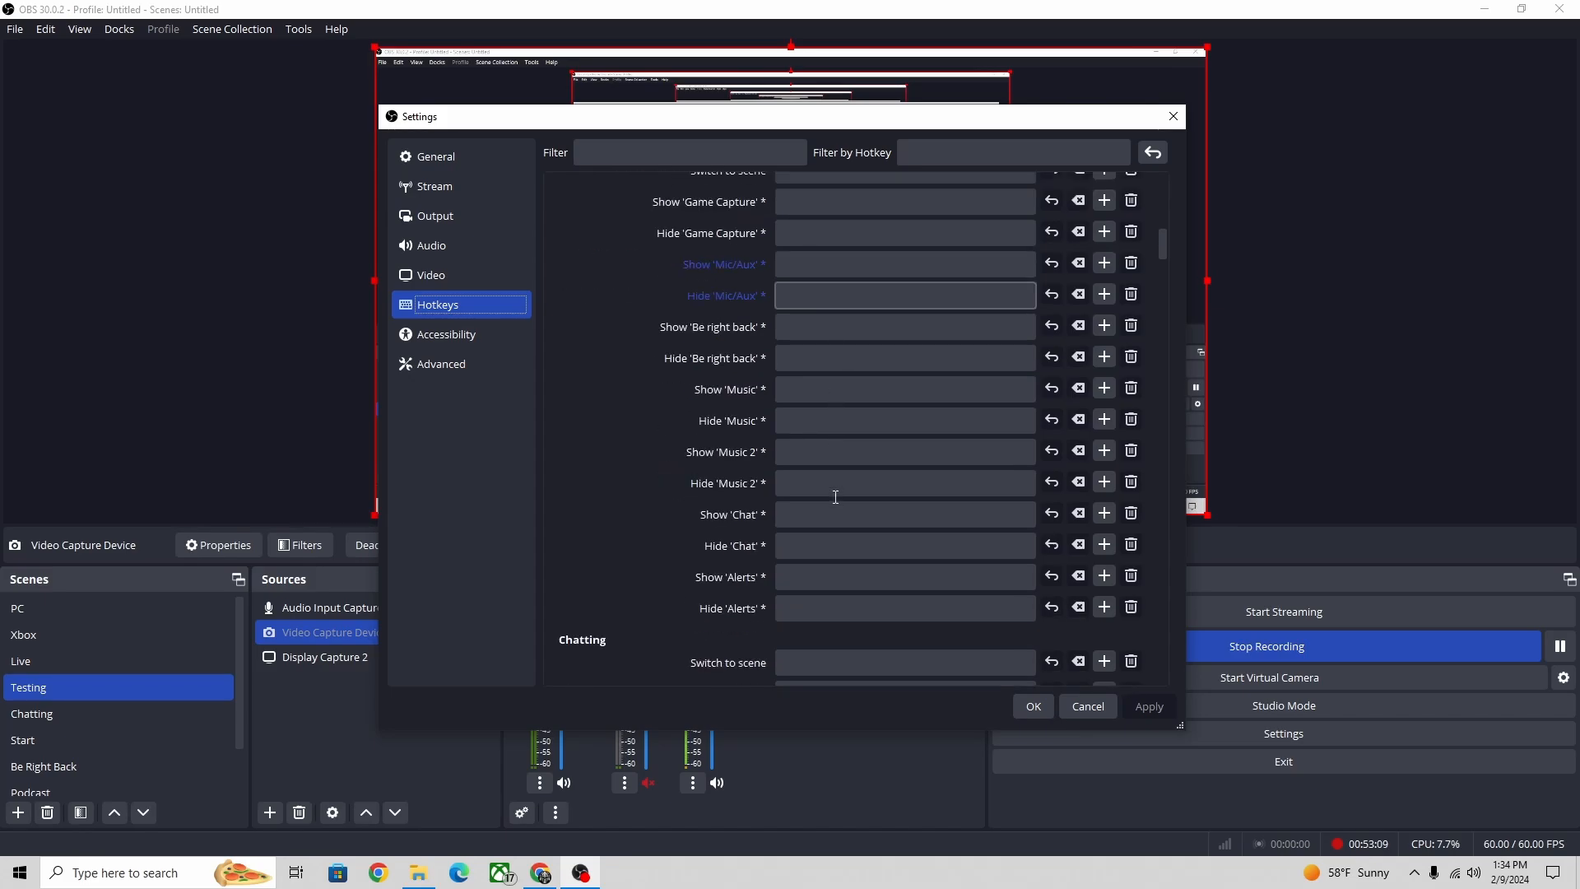
pyautogui.scroll(8, 829, 505)
pyautogui.scroll(9, 831, 493)
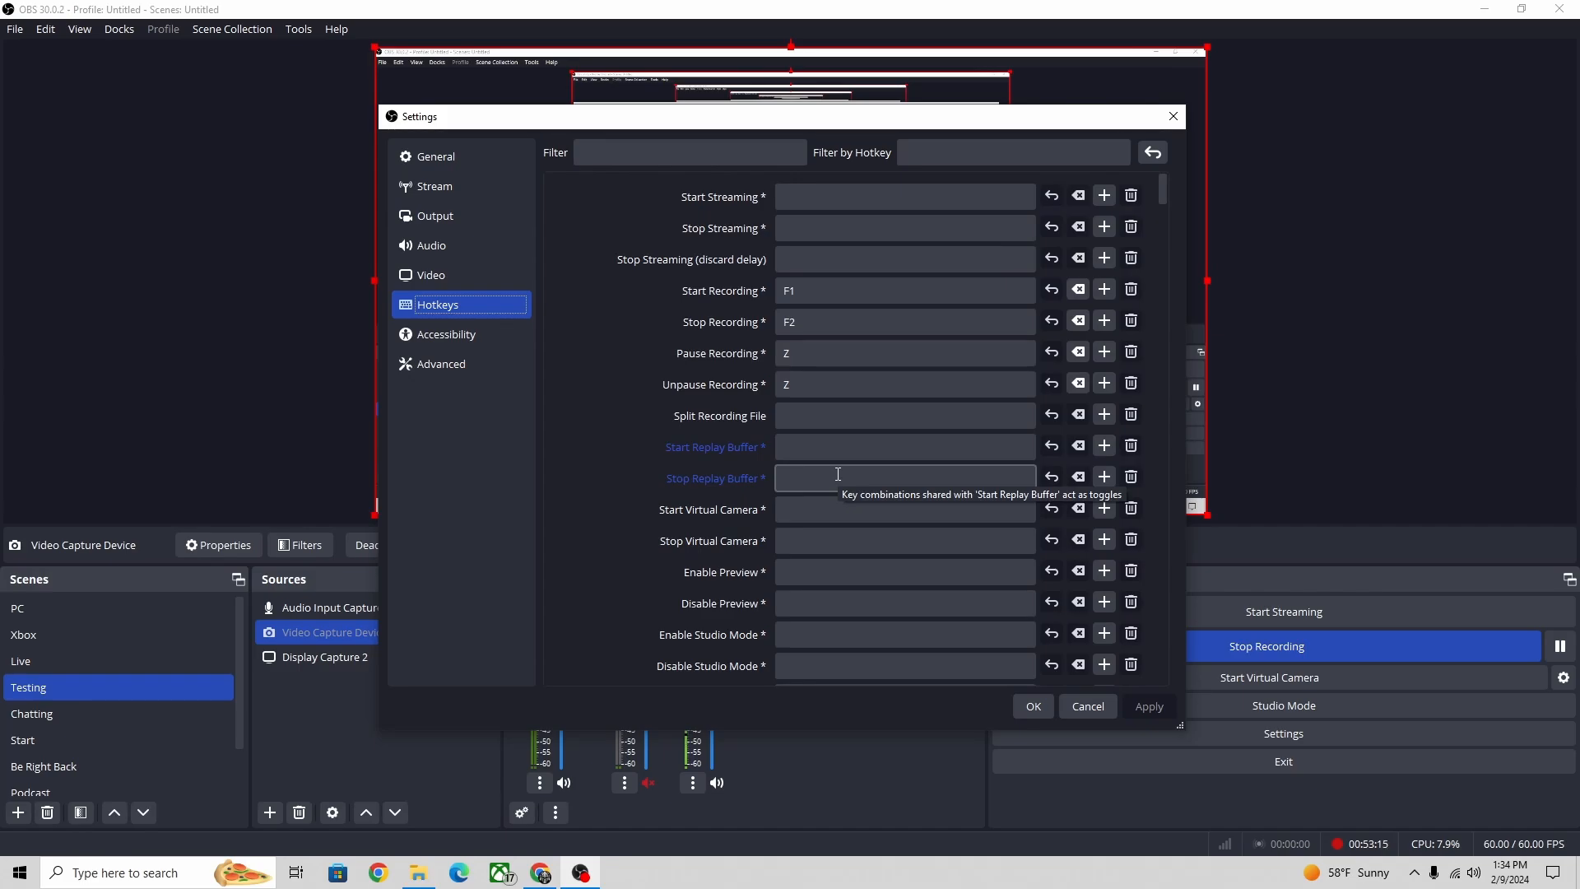
# - Show the Chat dock beside the preview and close it again
pyautogui.click(111, 31)
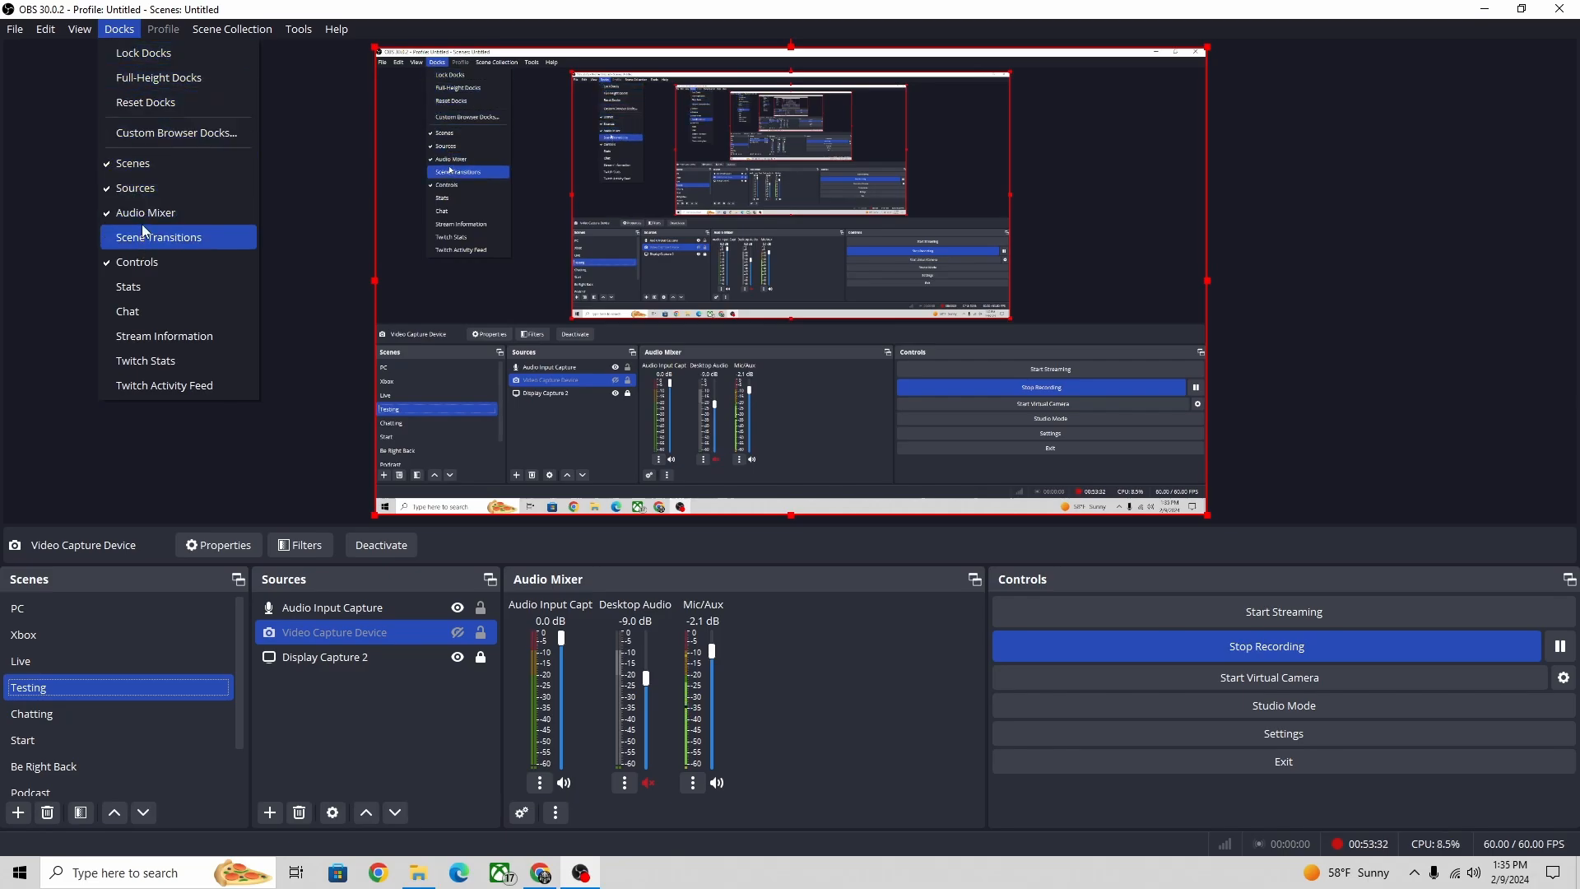
pyautogui.click(153, 312)
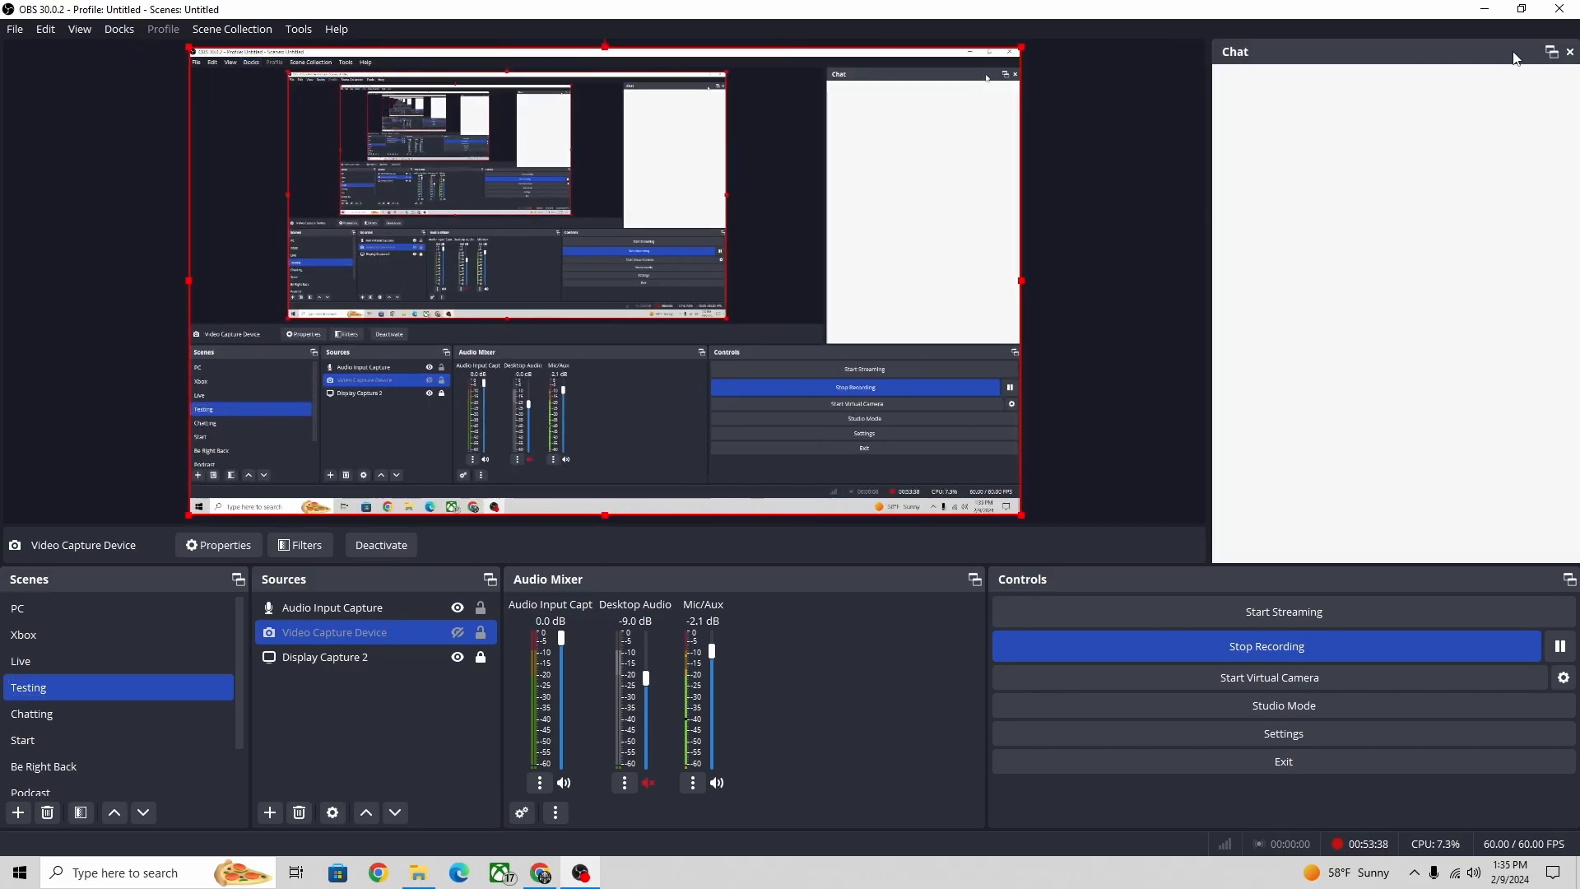
pyautogui.click(1568, 53)
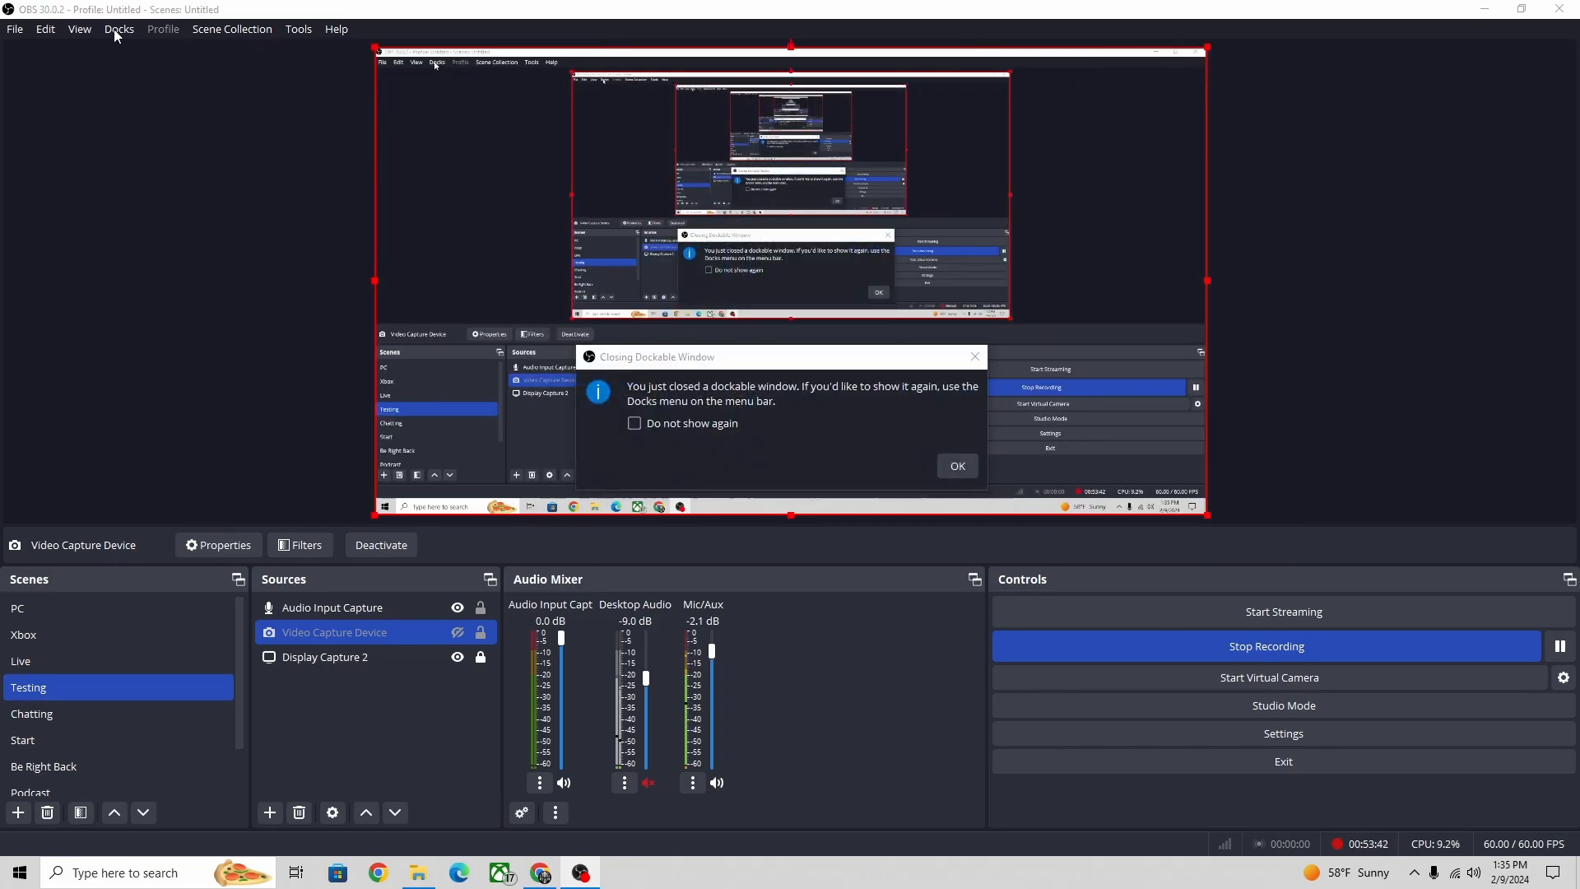
pyautogui.click(115, 28)
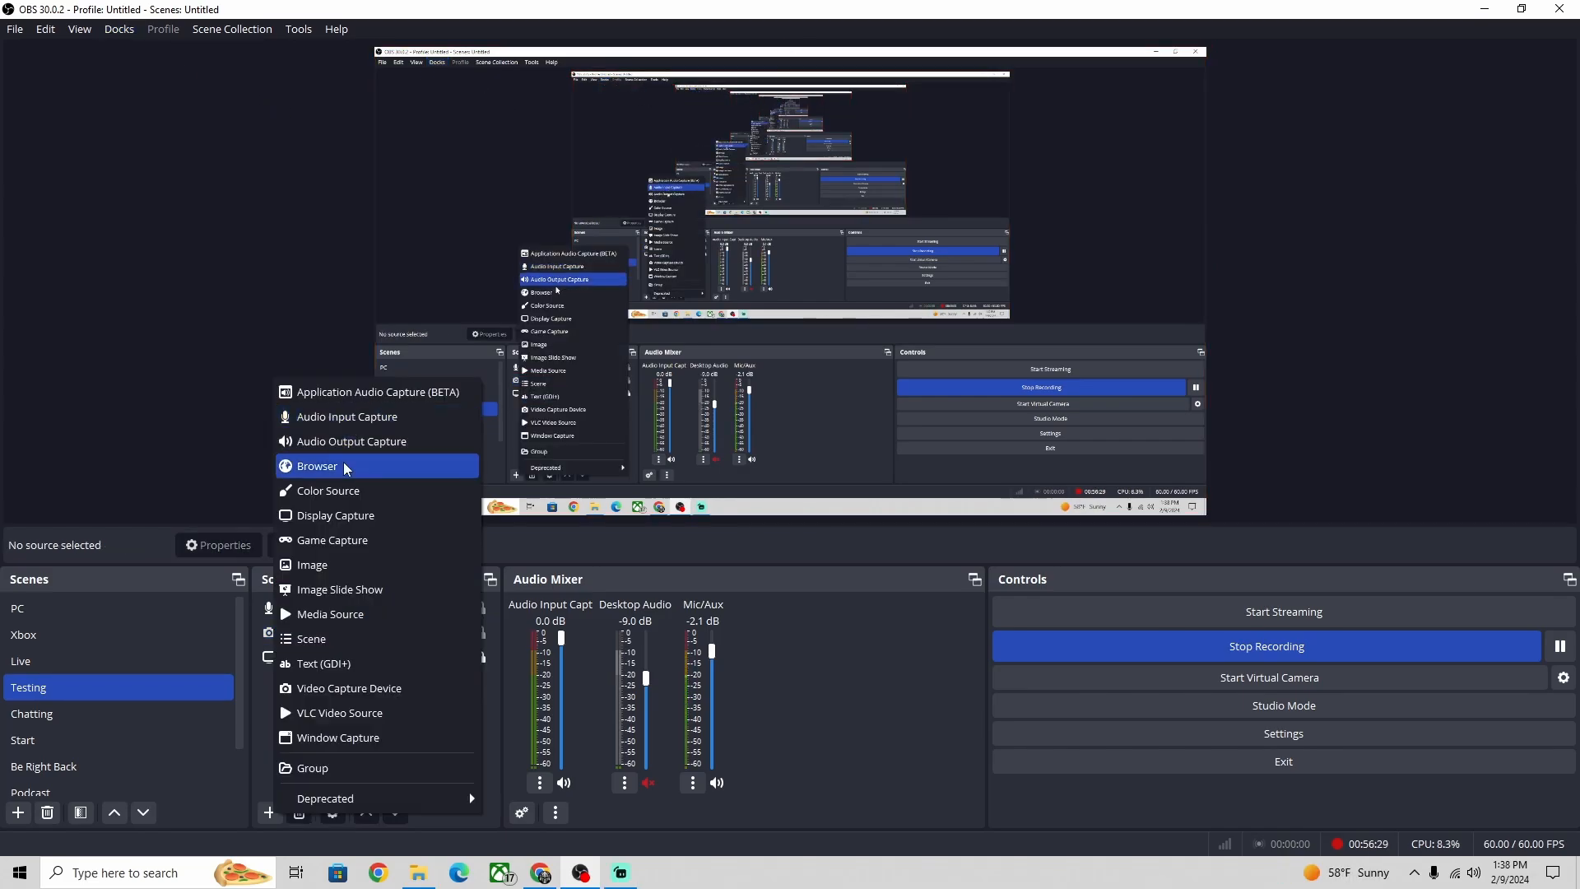
# - View the source types available for the Testing scene without adding one
pyautogui.click(265, 716)
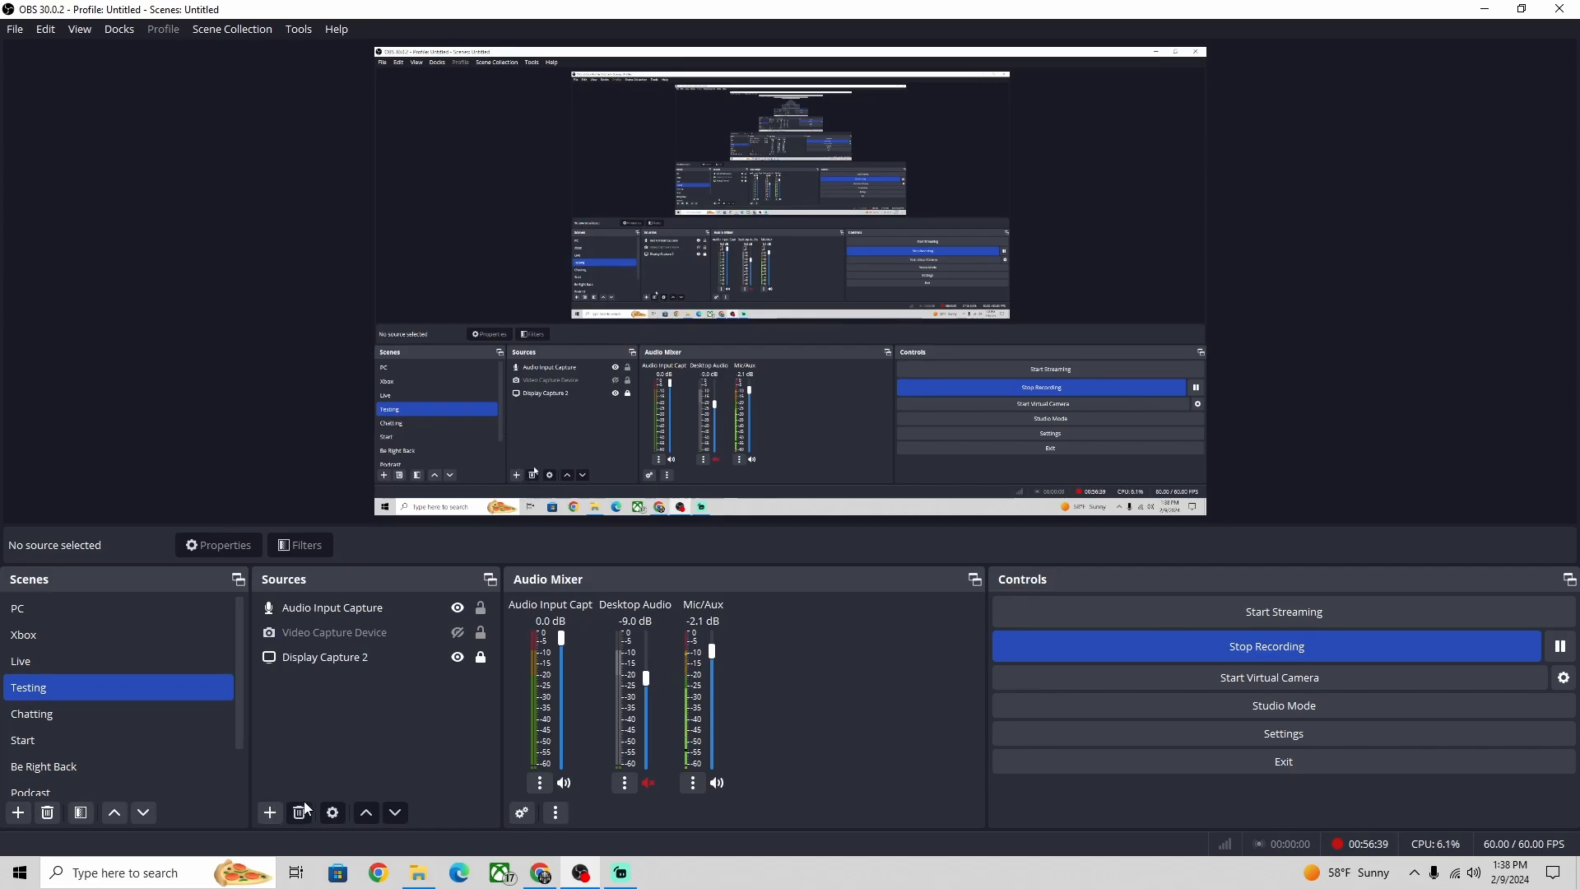
# - Add a new Browser source with the default name to the Testing scene
pyautogui.click(270, 812)
pyautogui.click(337, 485)
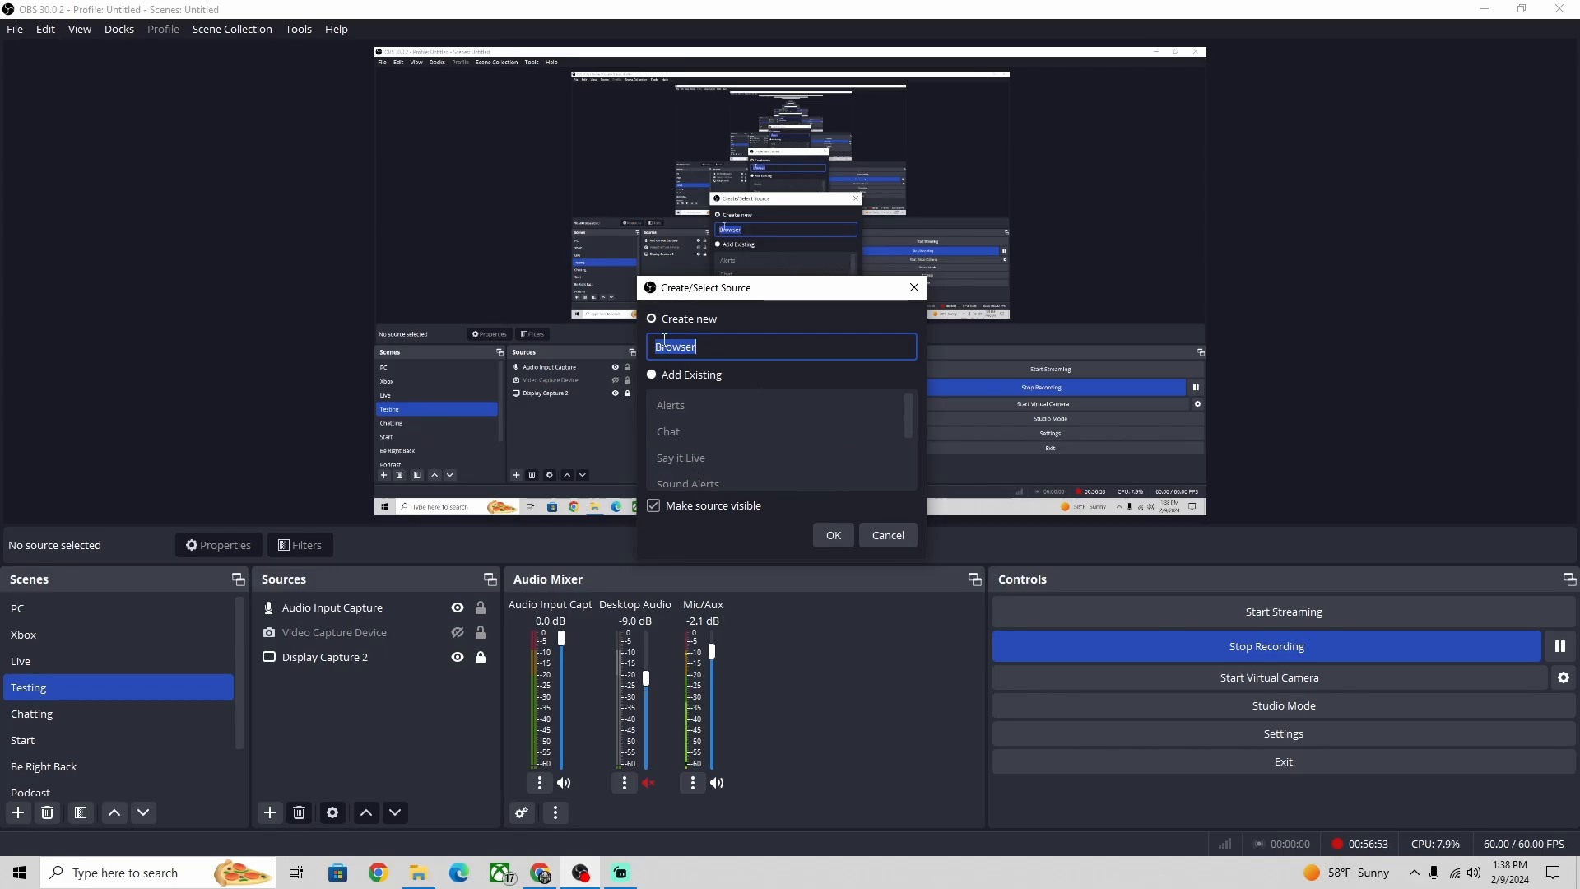
pyautogui.click(693, 376)
pyautogui.click(832, 535)
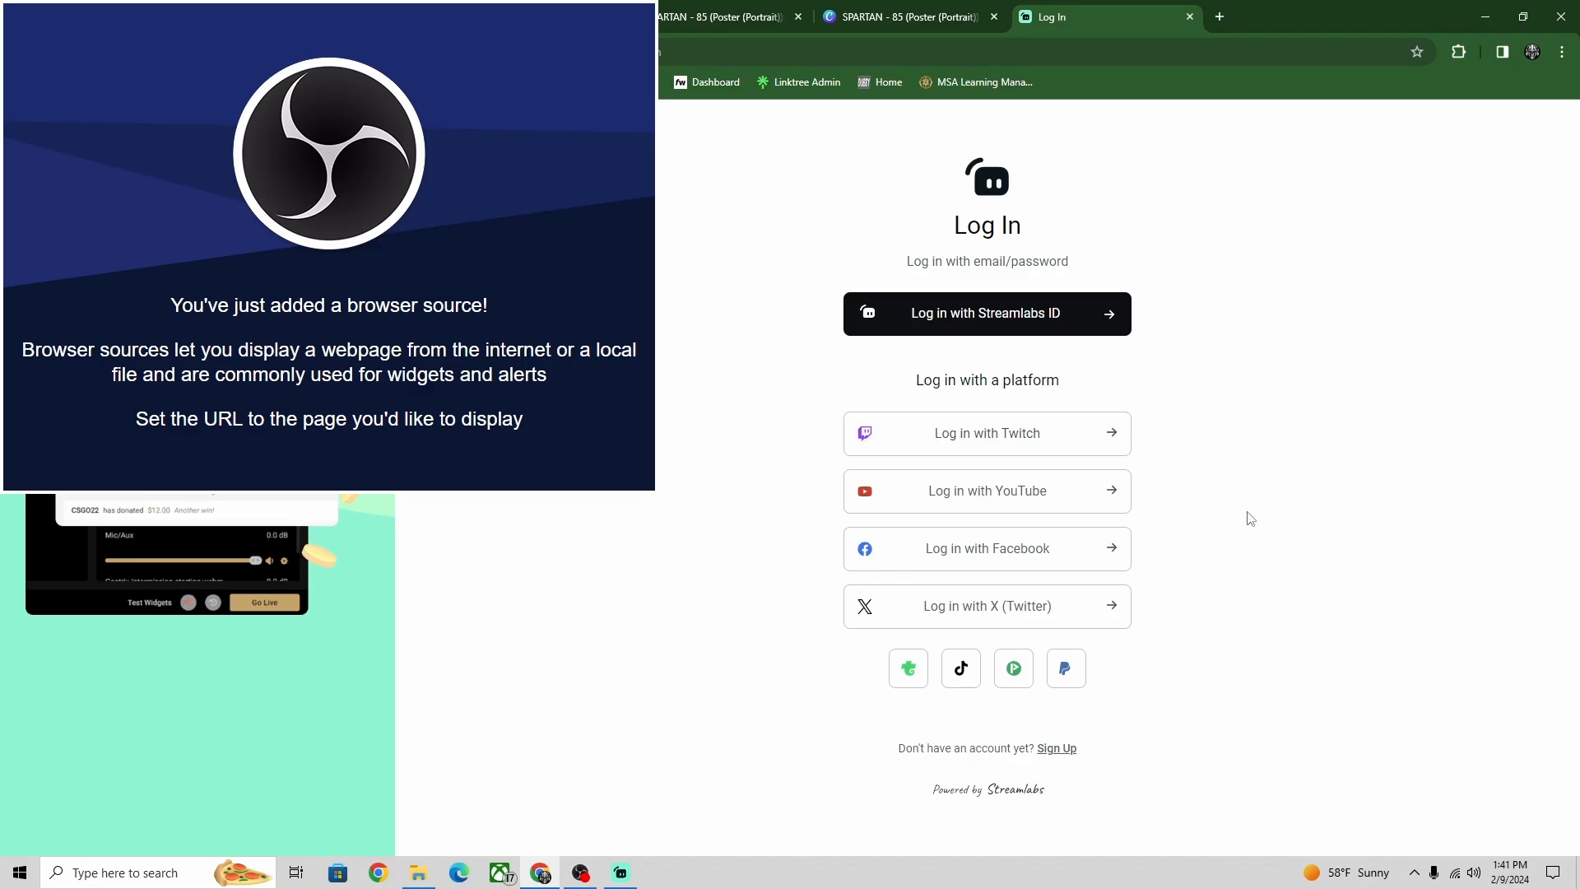
# - Log in to Streamlabs with YouTube, copy the Alert Box widget URL, and return to OBS
pyautogui.click(998, 511)
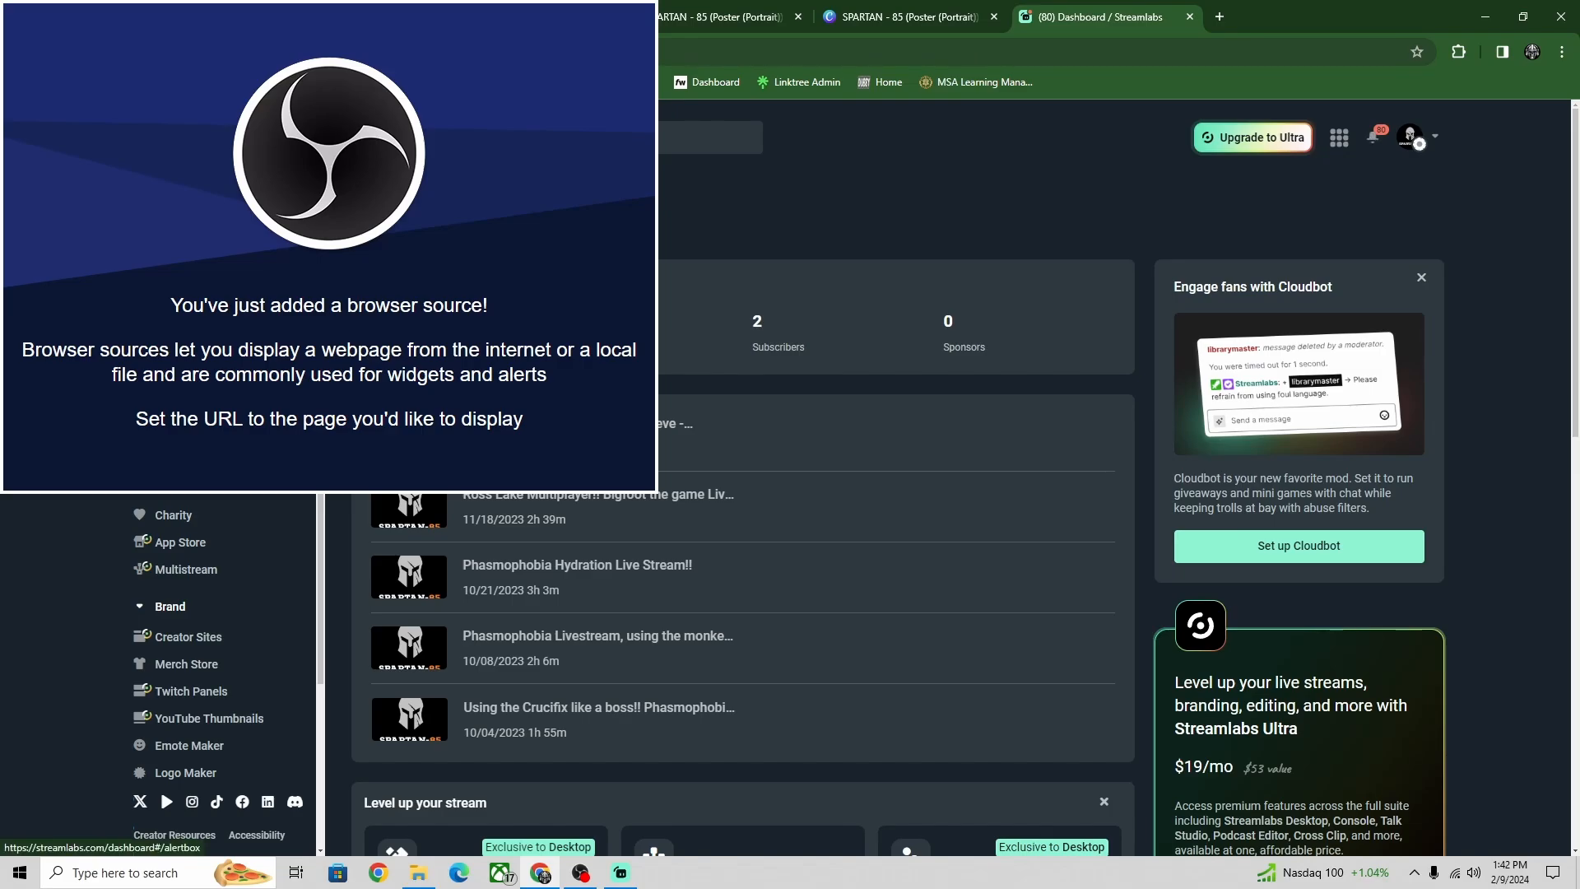
pyautogui.click(181, 395)
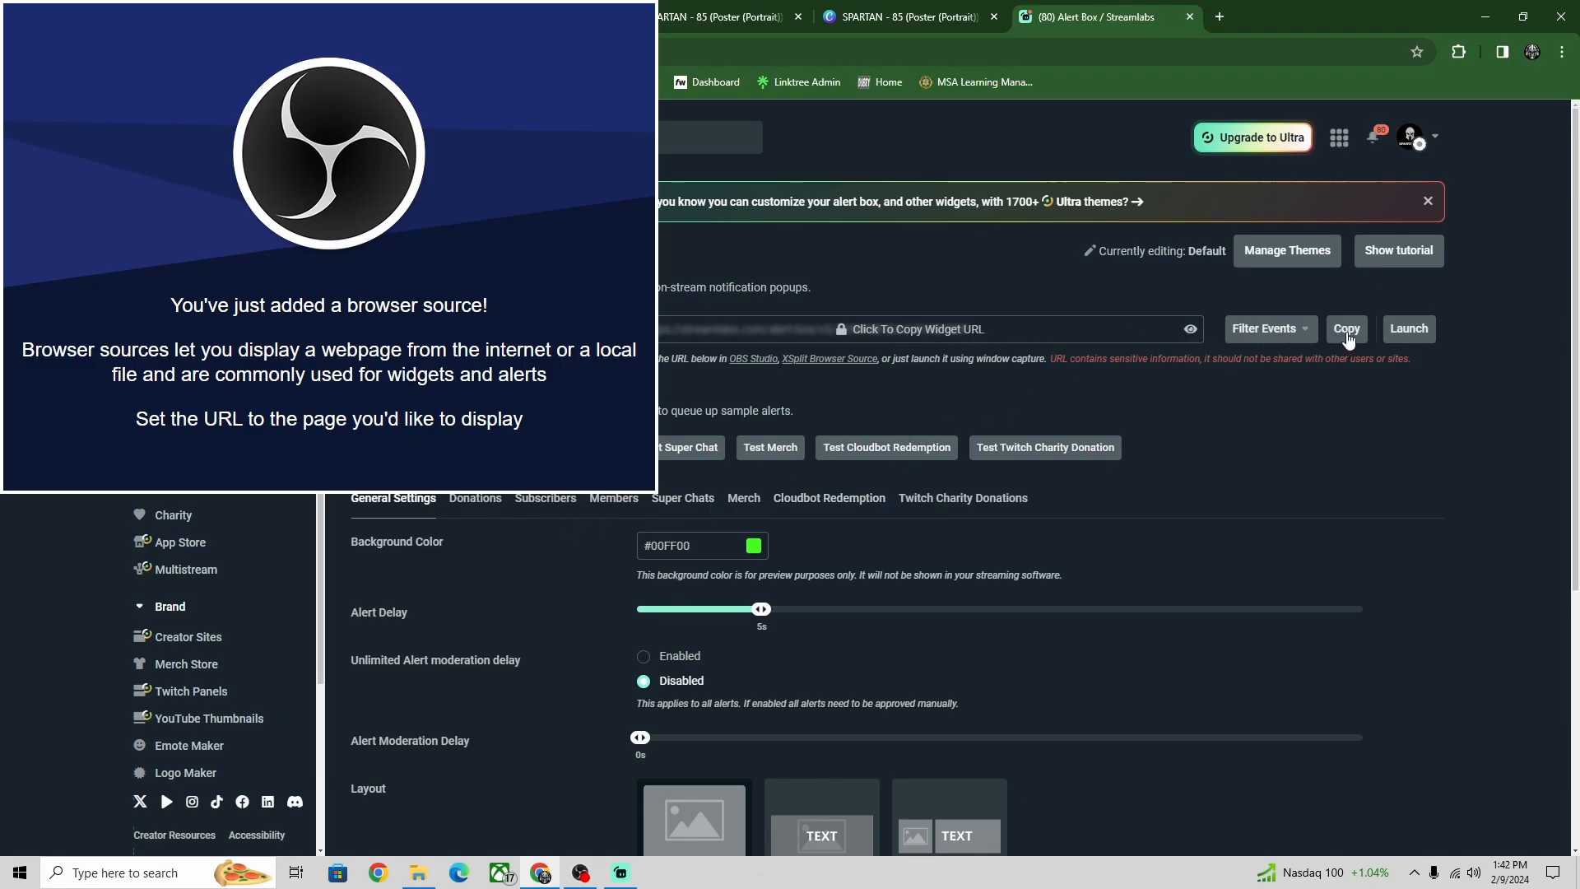
pyautogui.click(936, 331)
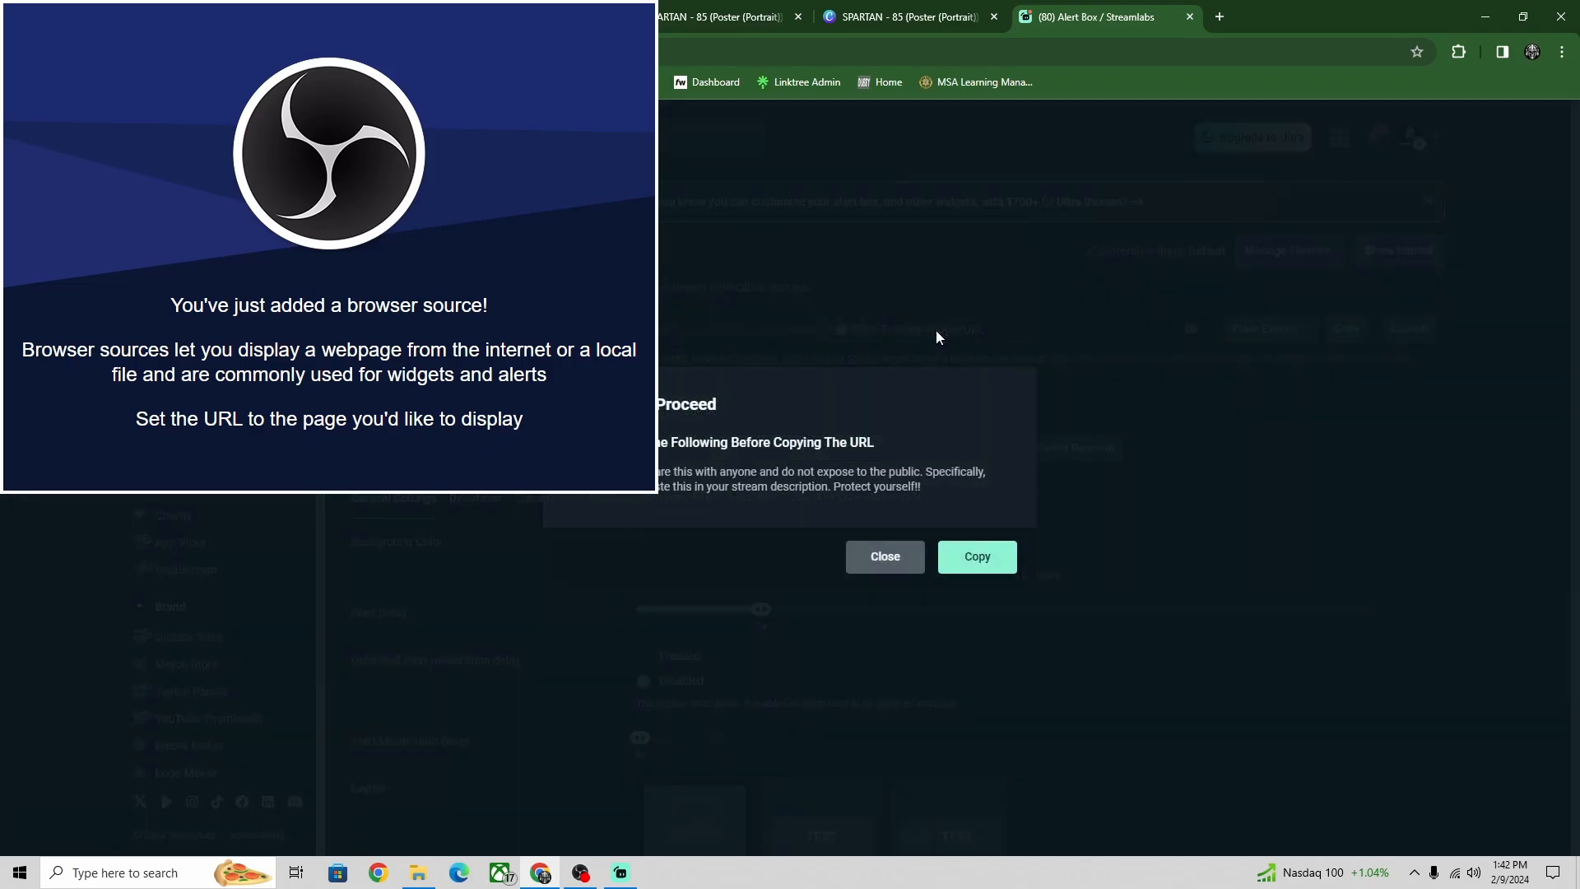
pyautogui.click(977, 556)
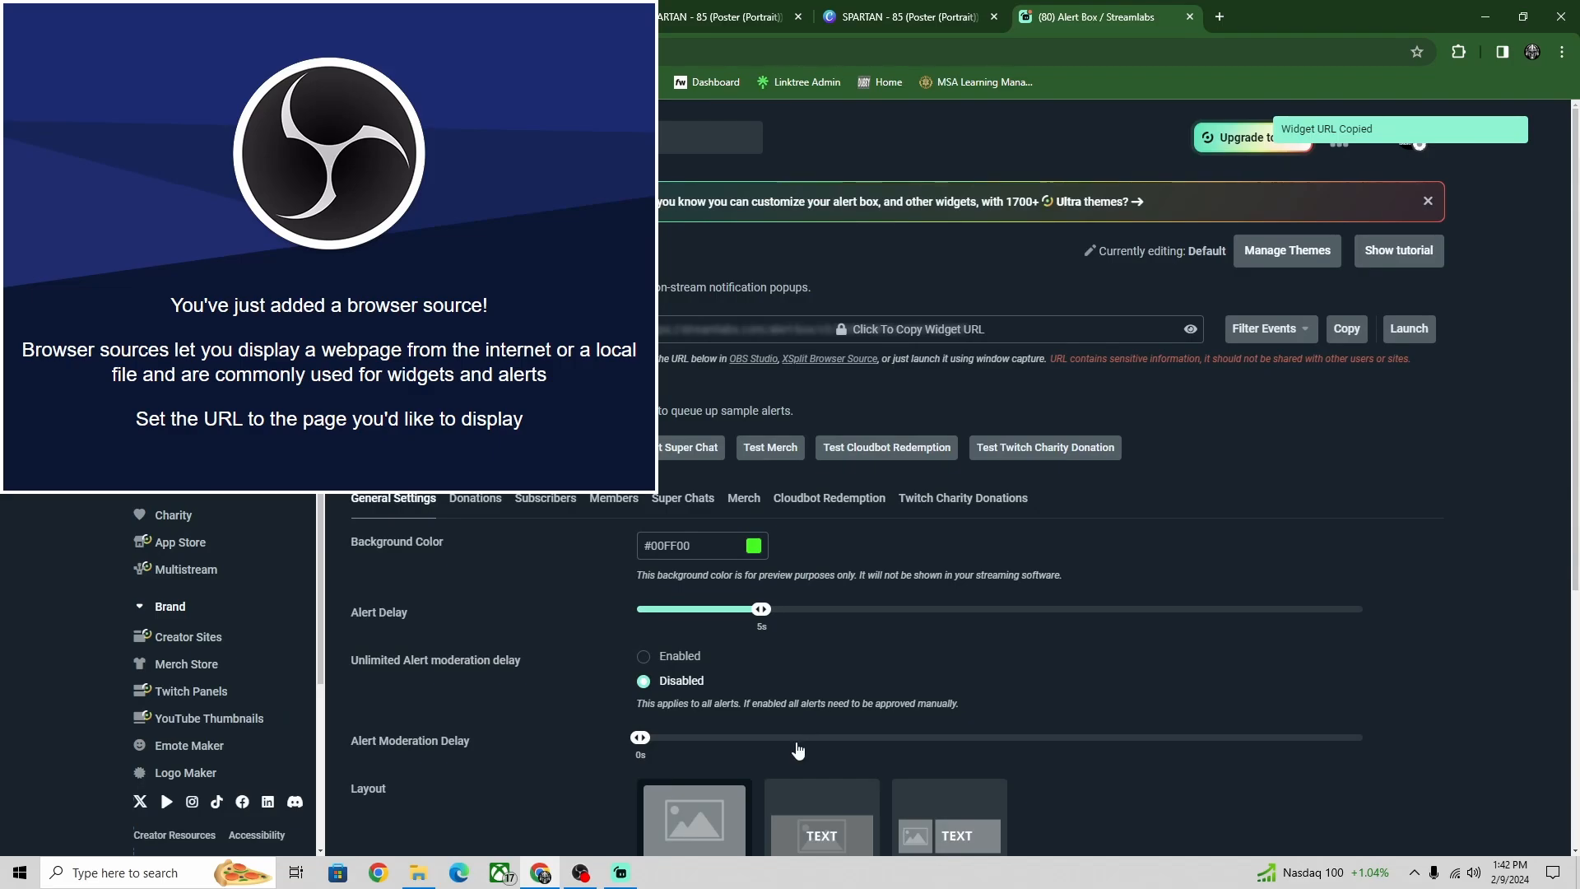
pyautogui.click(580, 872)
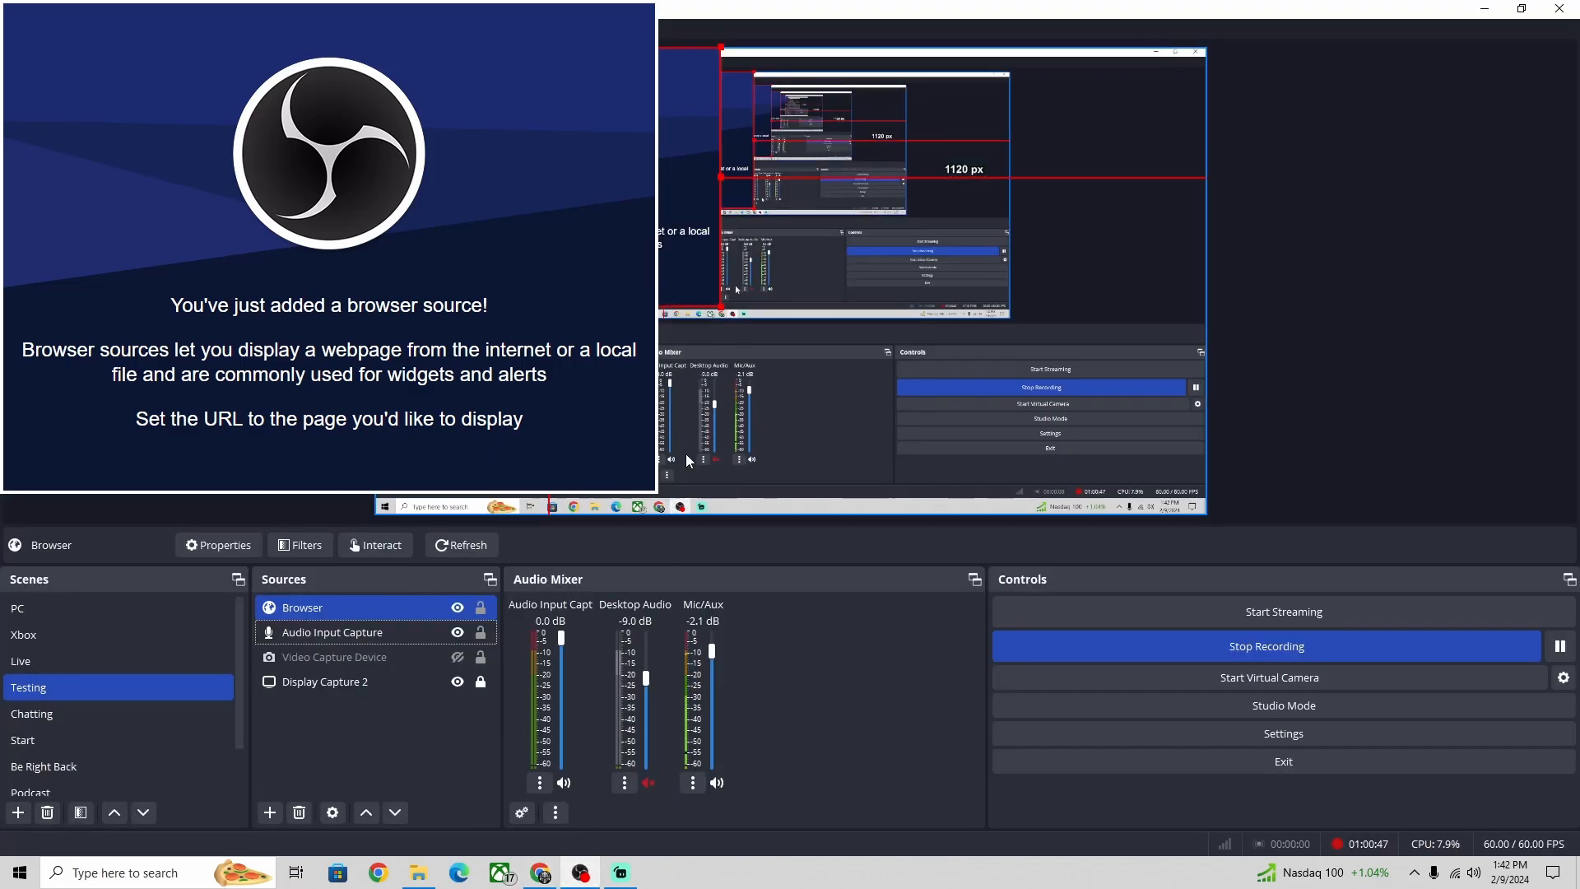
# - Remove the Browser source from the Testing scene
pyautogui.click(395, 656)
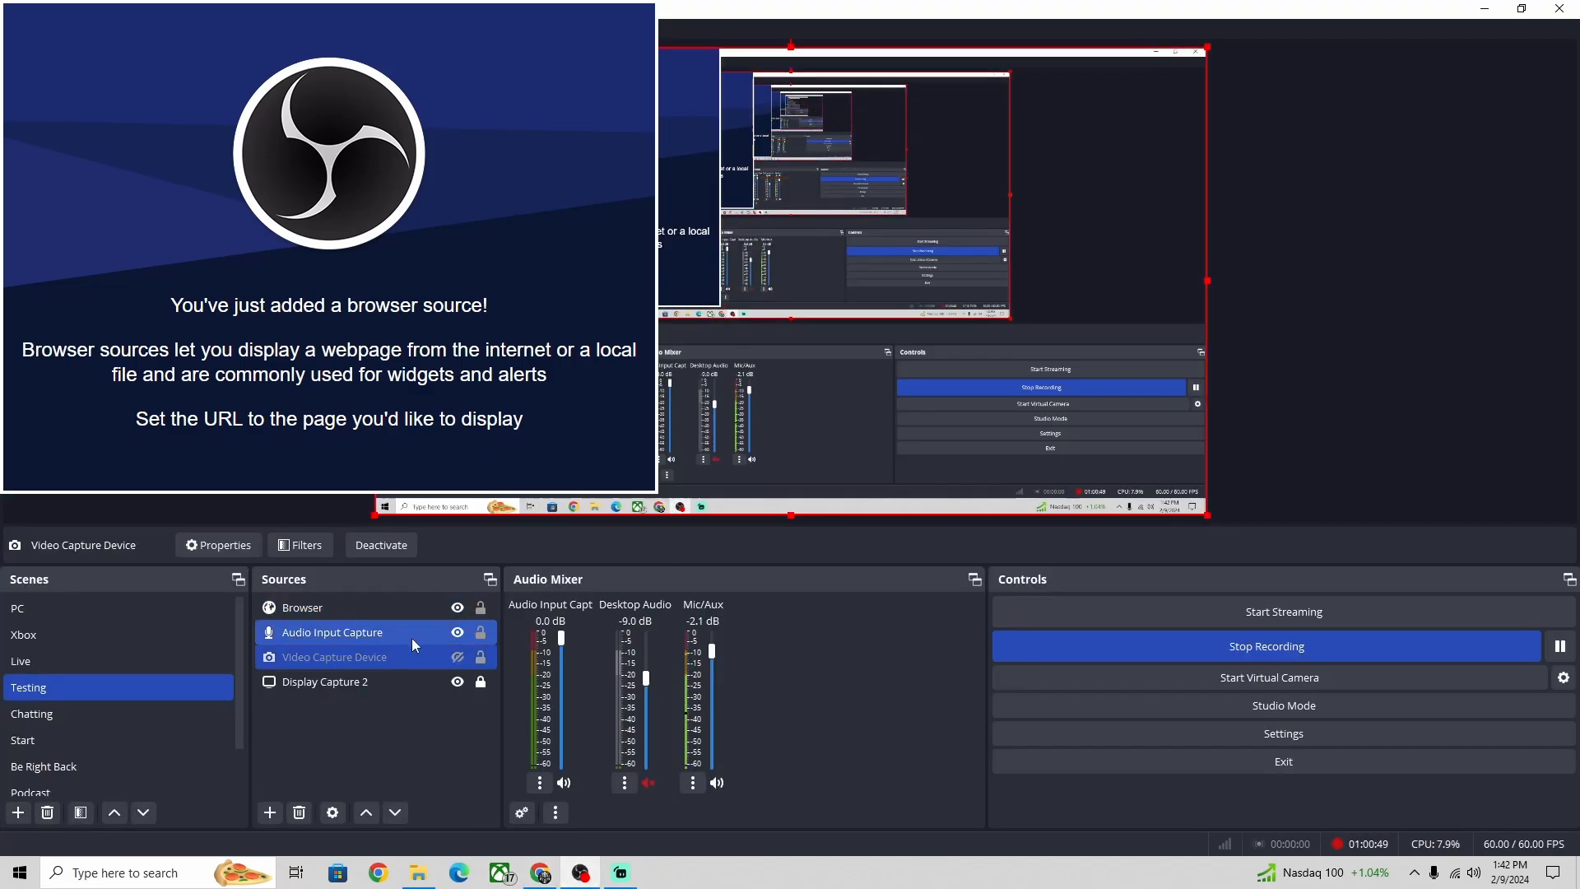
pyautogui.click(387, 608)
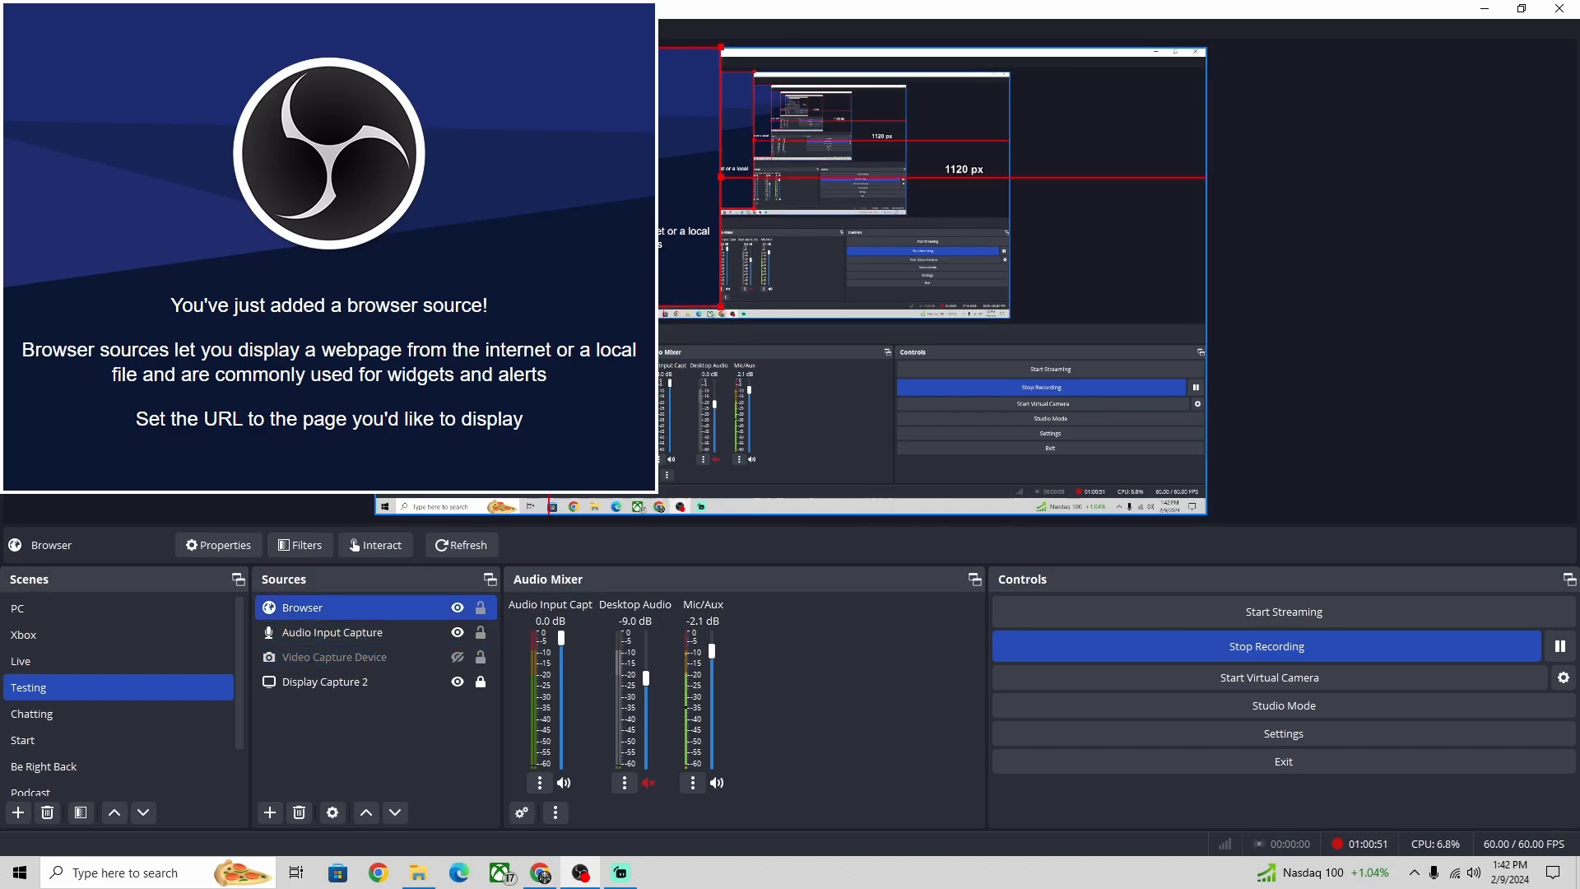
pyautogui.press('Delete')
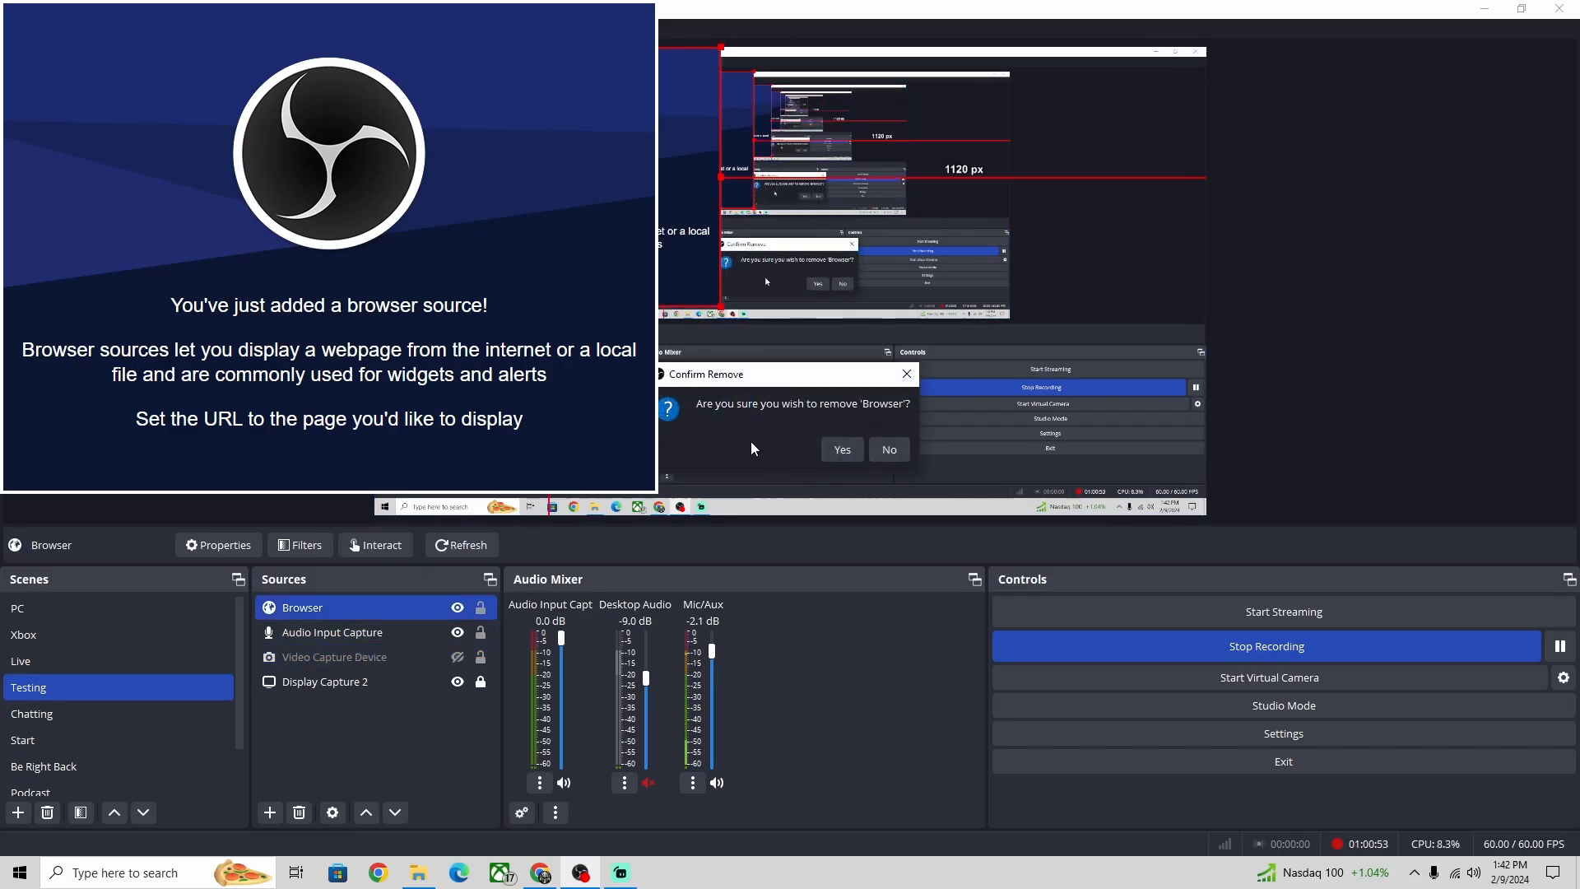
pyautogui.click(842, 450)
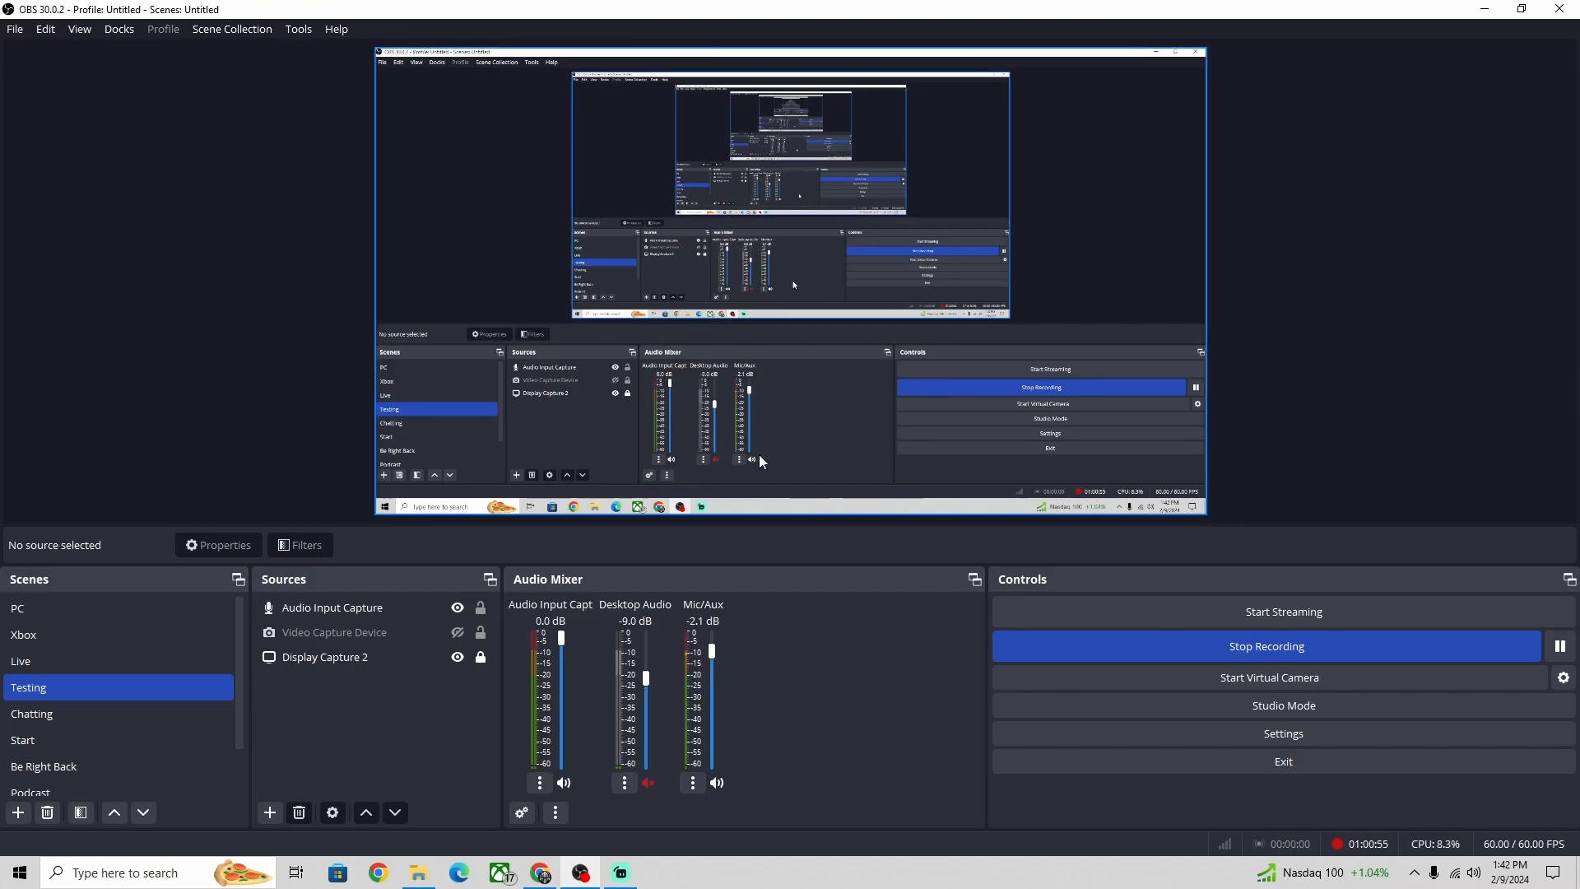
# - Create a new source of type Browser in the Testing scene, keeping the name Browser
pyautogui.click(270, 813)
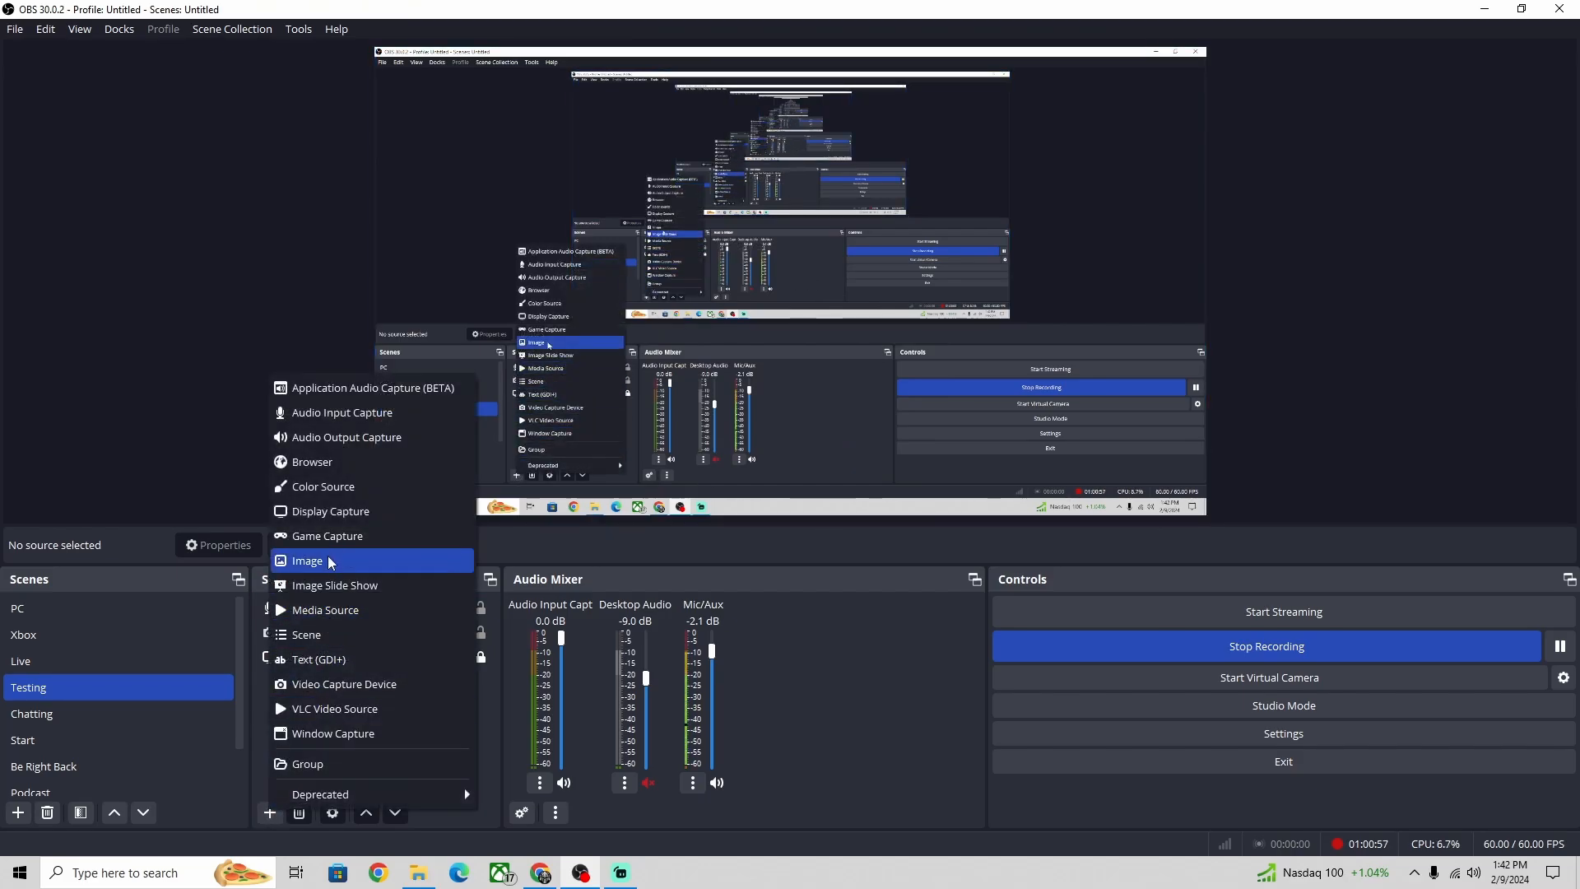
pyautogui.click(329, 474)
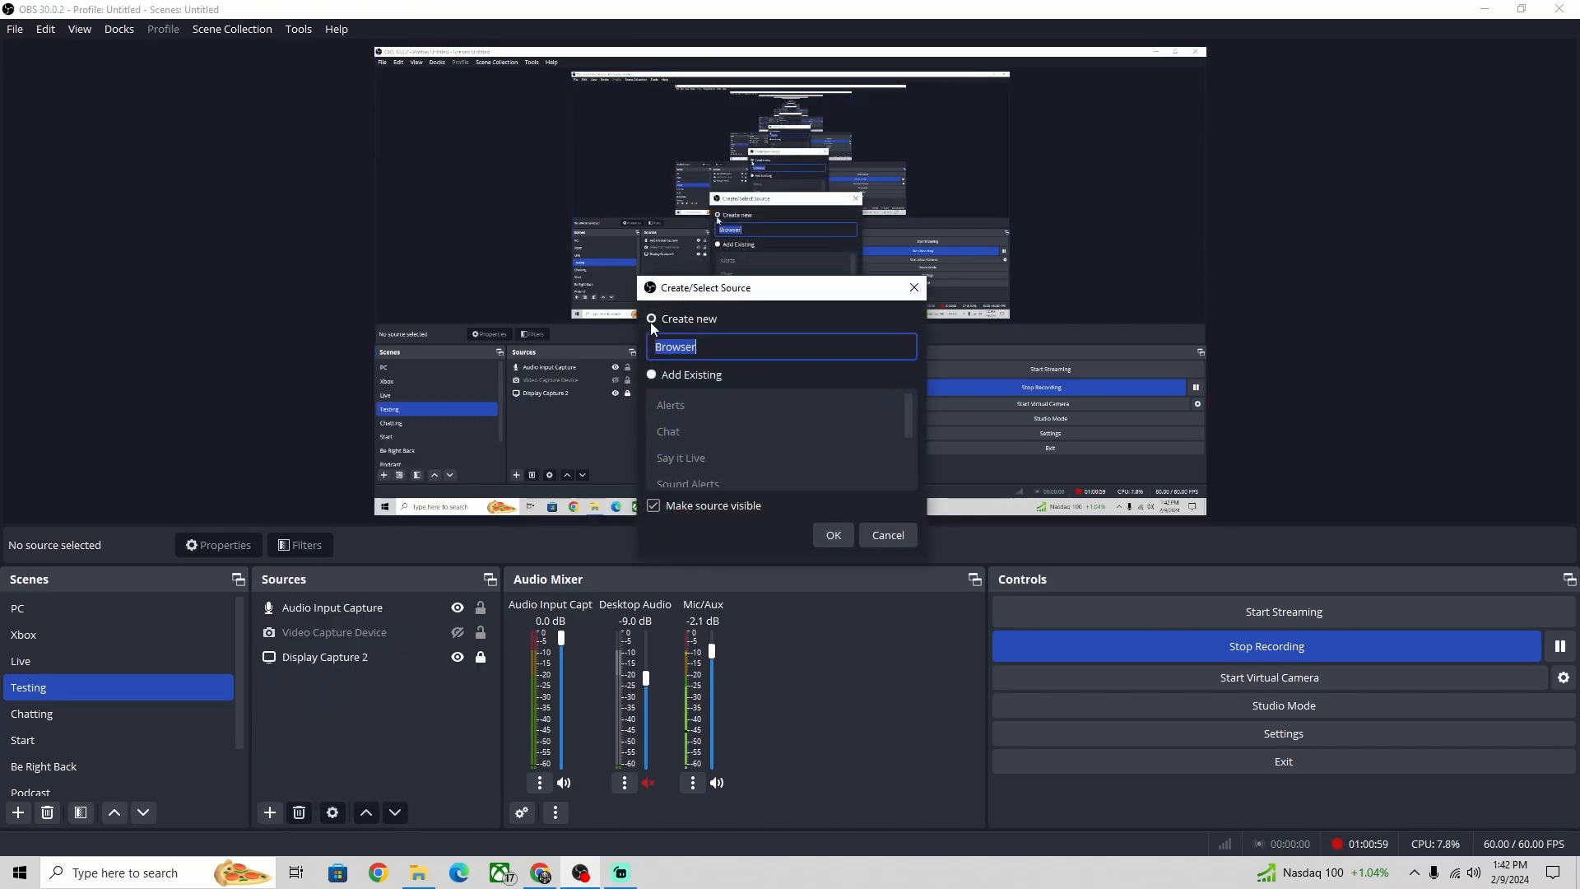
pyautogui.click(833, 535)
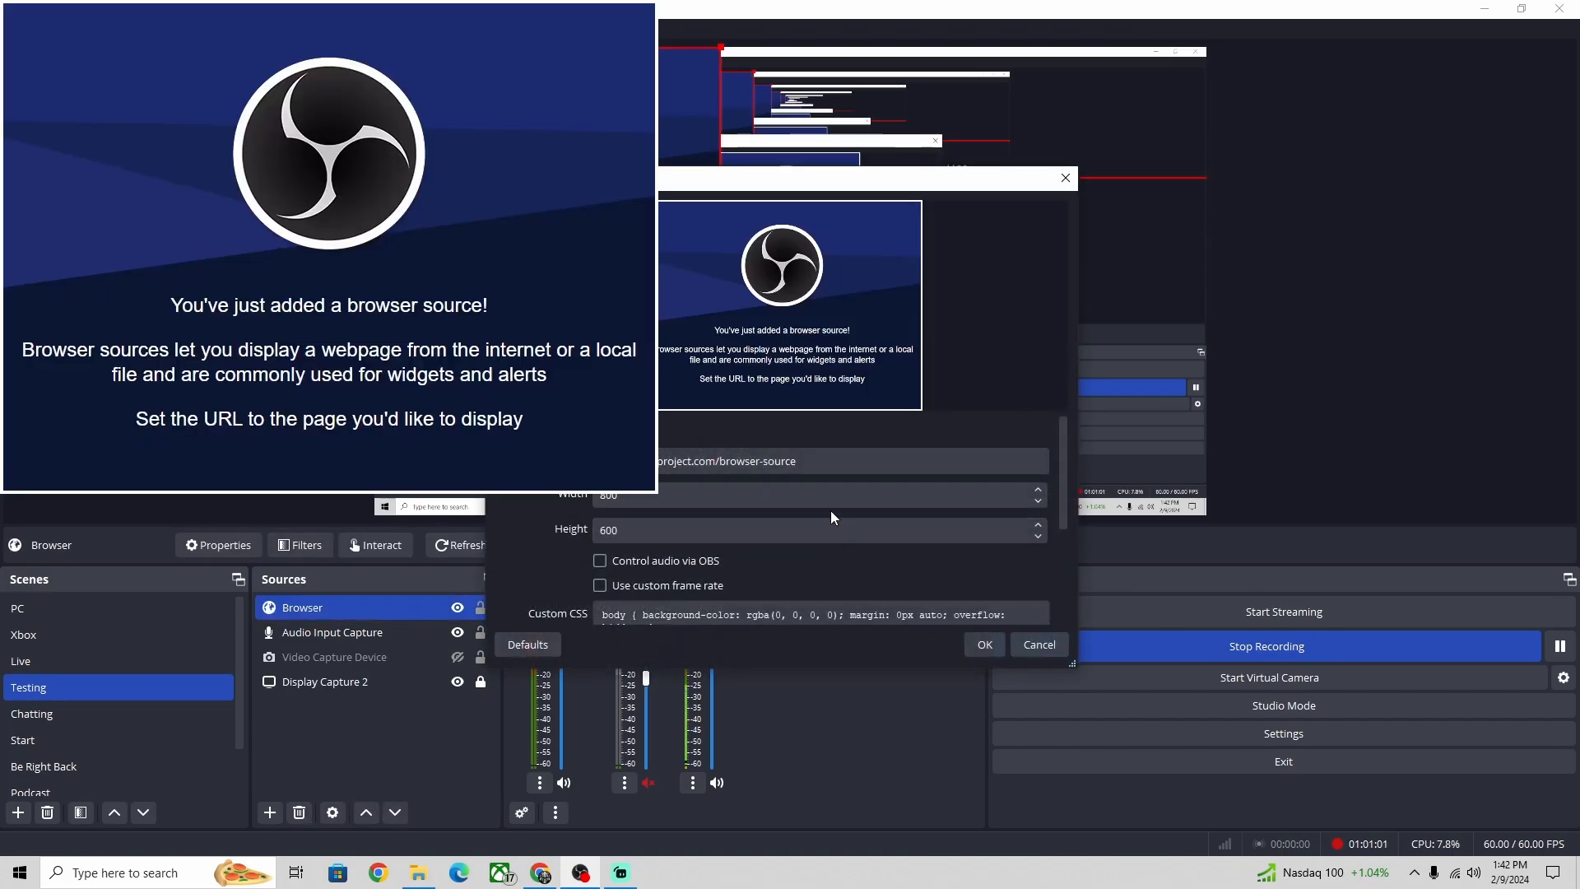
# - Set the Browser source's URL to the copied widget URL and move the source about 470 px from the canvas's left edge and 242 px from its top
pyautogui.doubleClick(805, 461)
pyautogui.click(831, 461)
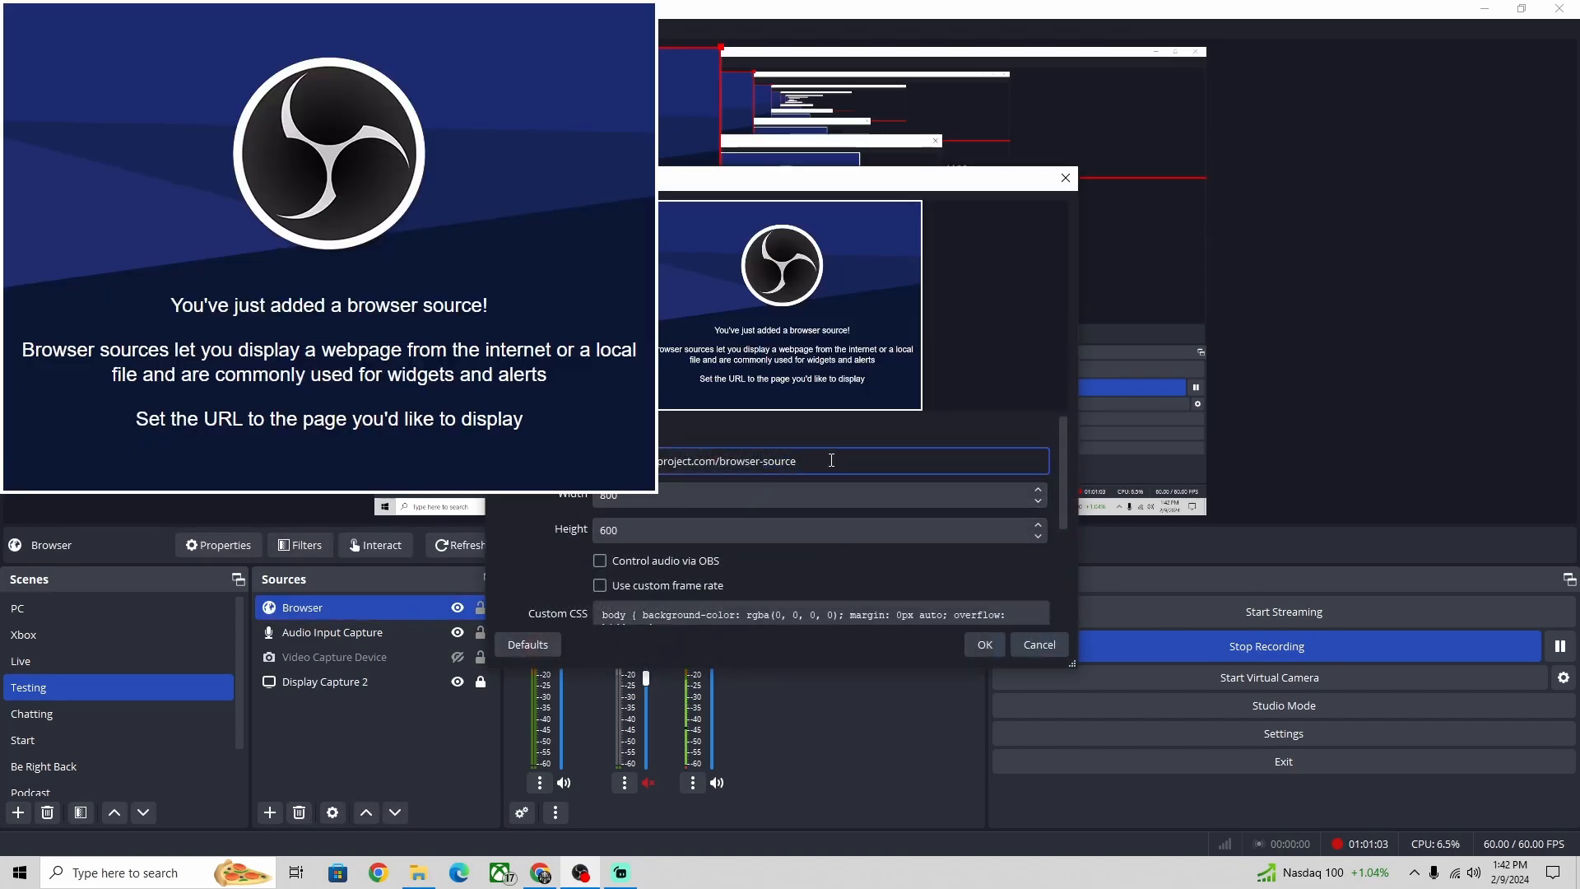
pyautogui.moveTo(764, 461); pyautogui.dragTo(642, 462)
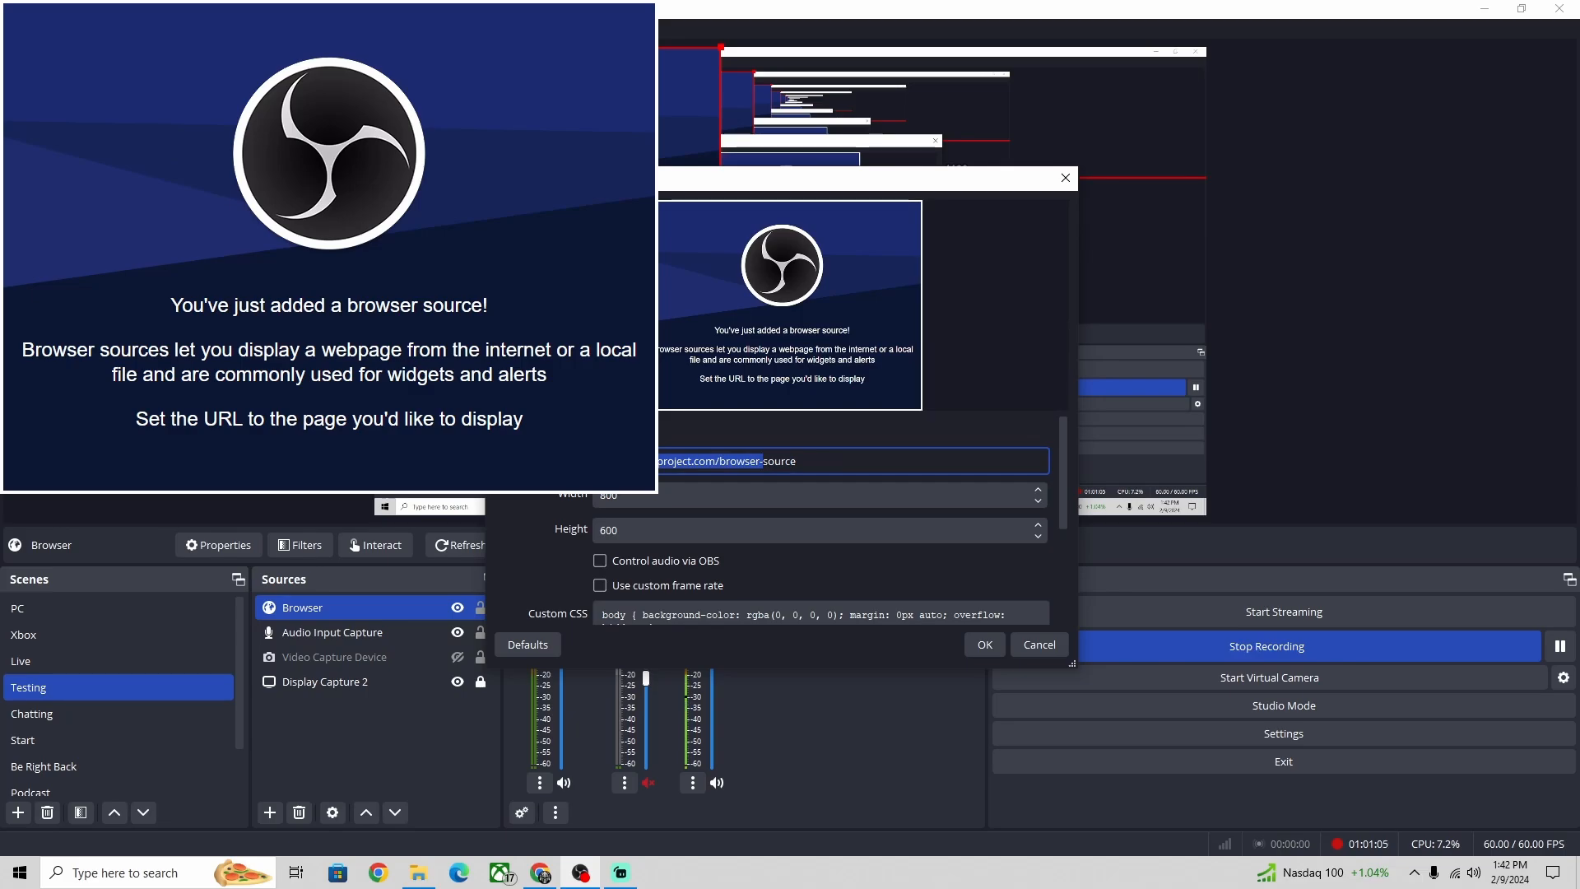
pyautogui.click(822, 462)
pyautogui.hotkey('ctrl', 'a')
pyautogui.hotkey('ctrl', 'v')
pyautogui.click(985, 647)
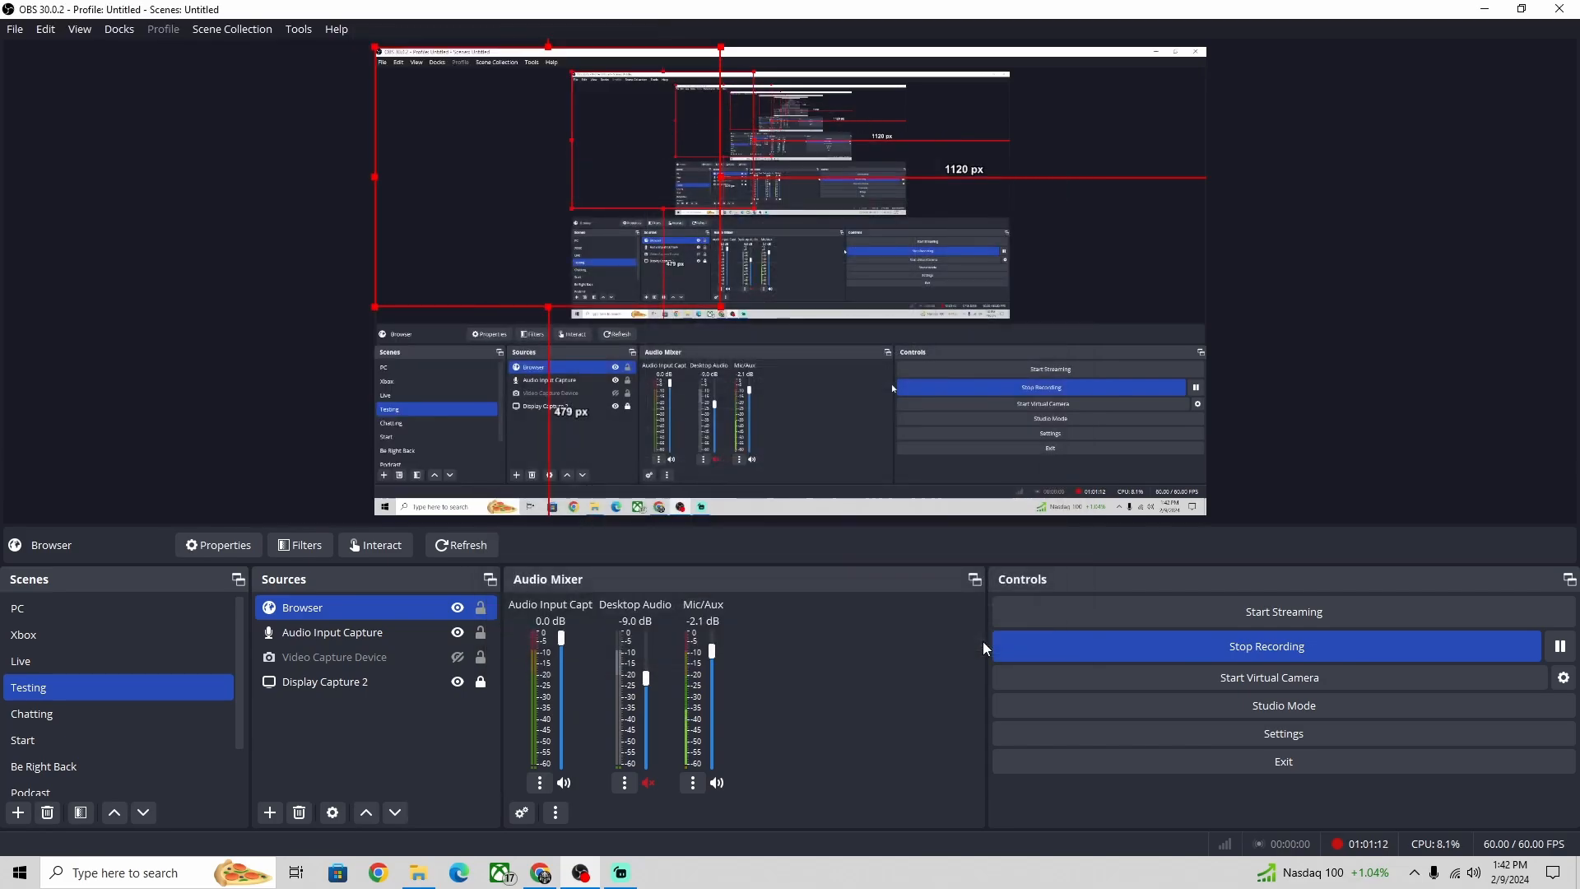
pyautogui.moveTo(525, 195); pyautogui.dragTo(702, 299)
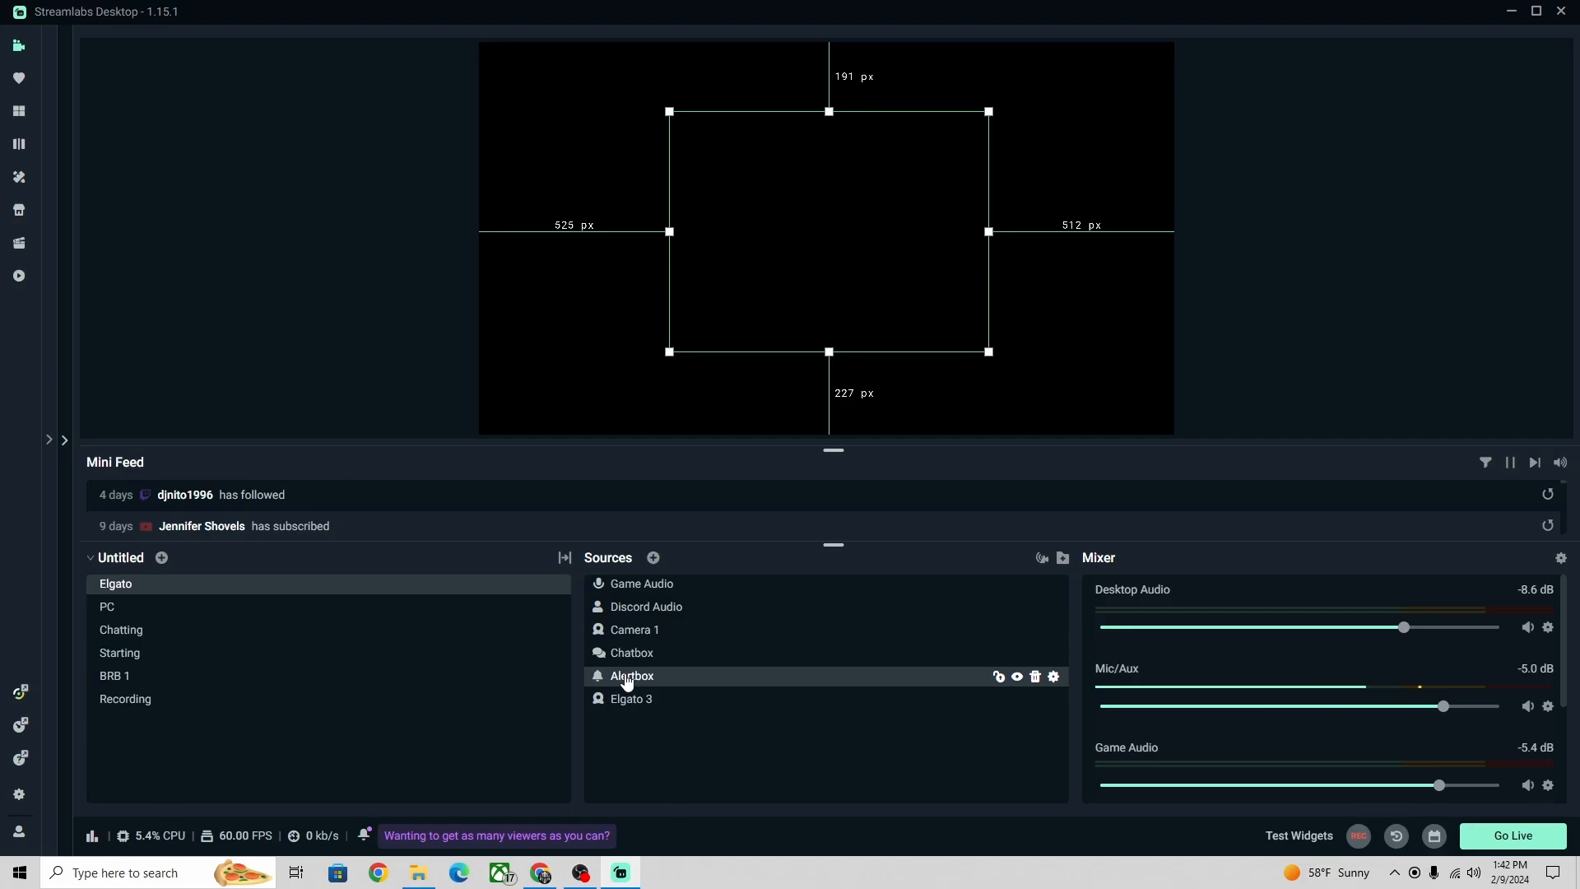
# - Switch to the Streamlabs Alert Box page, trigger a test subscriber alert, and check it in the OBS preview
pyautogui.click(541, 873)
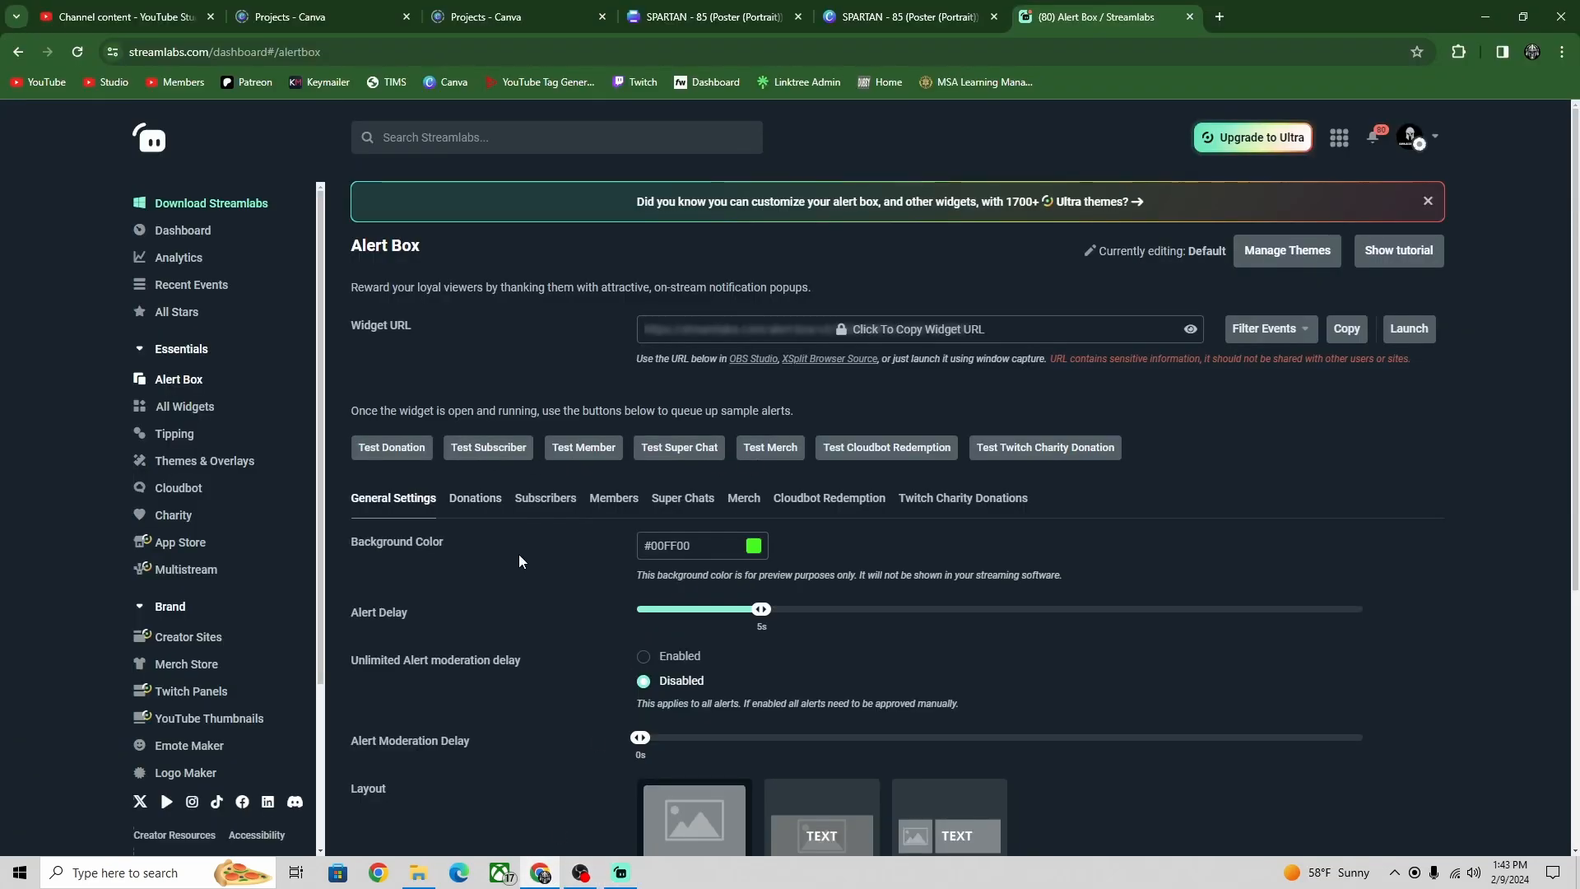
pyautogui.click(502, 449)
pyautogui.click(580, 873)
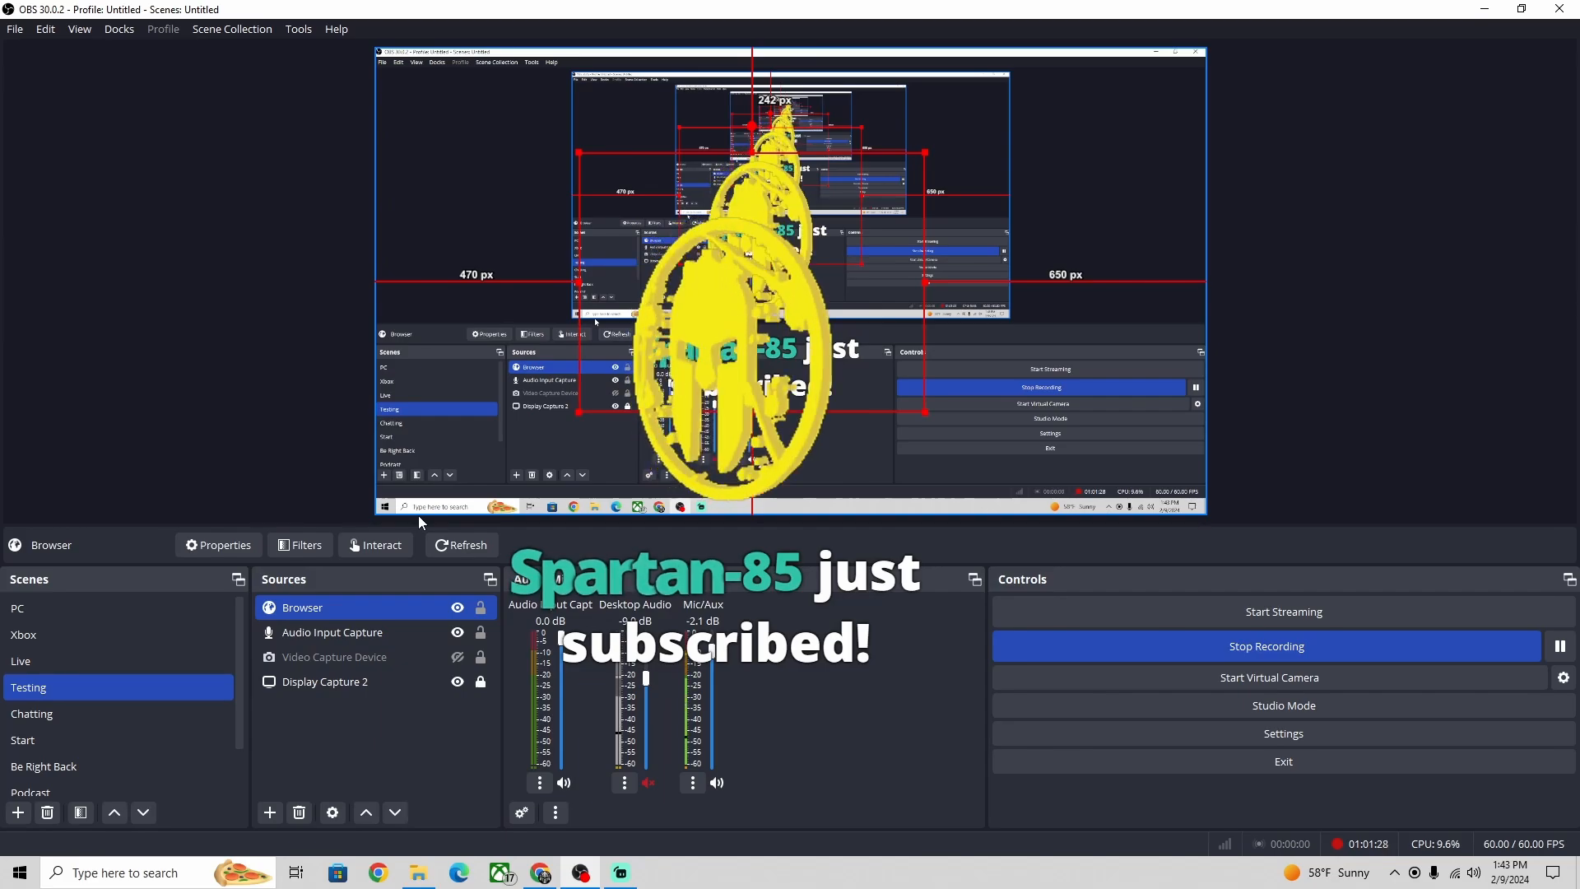
# - Return to the Streamlabs dashboard and browse the featured and favorite widgets in the Widget Gallery
pyautogui.hotkey('alt', 'Tab')
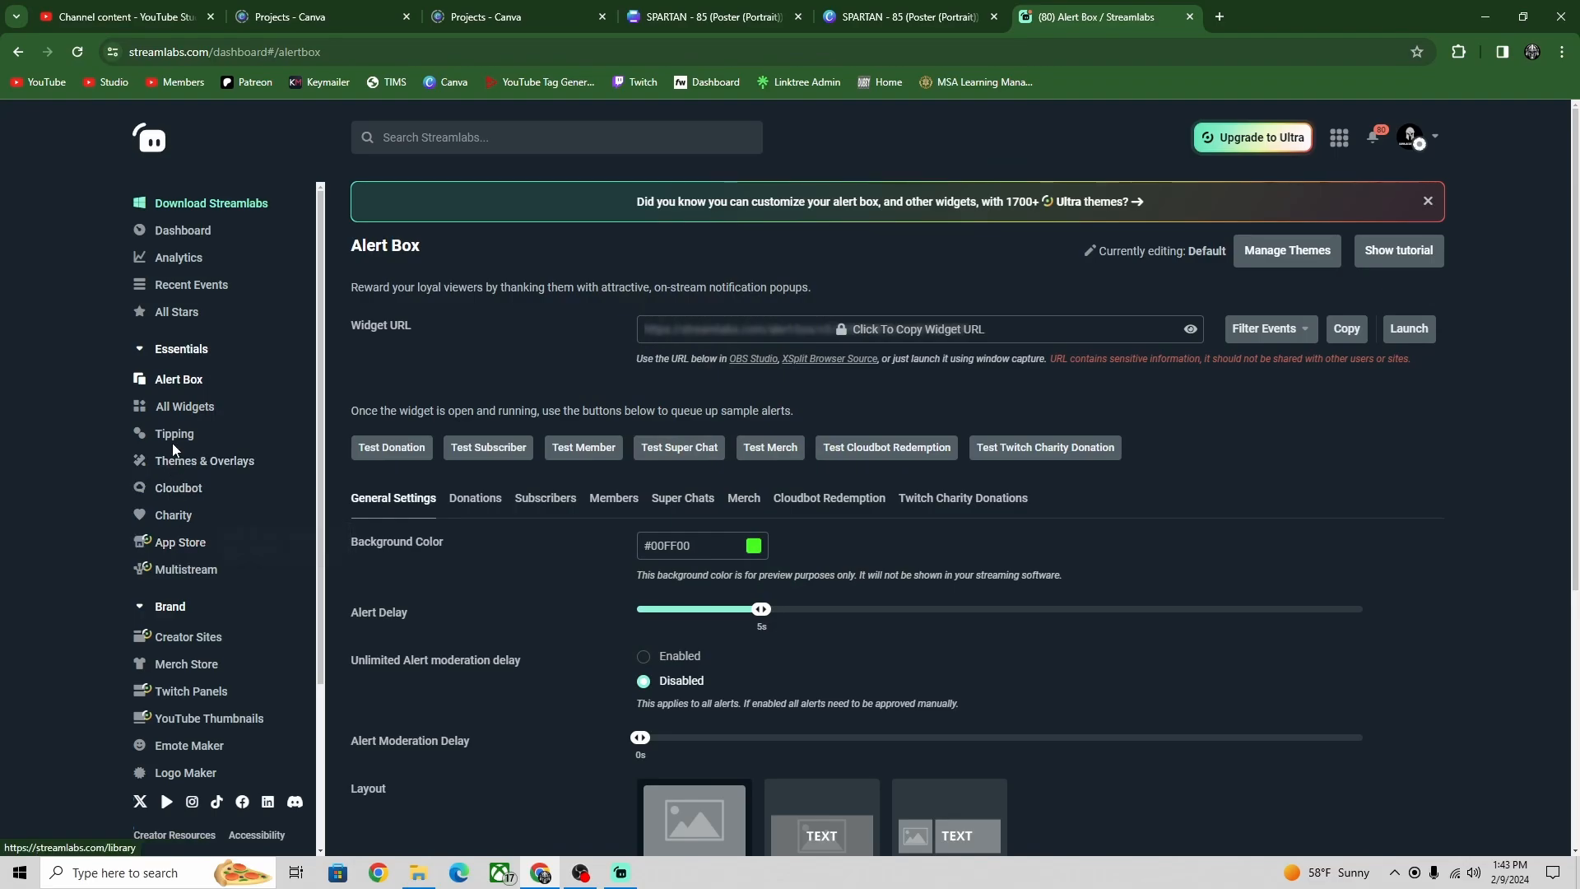
pyautogui.click(176, 408)
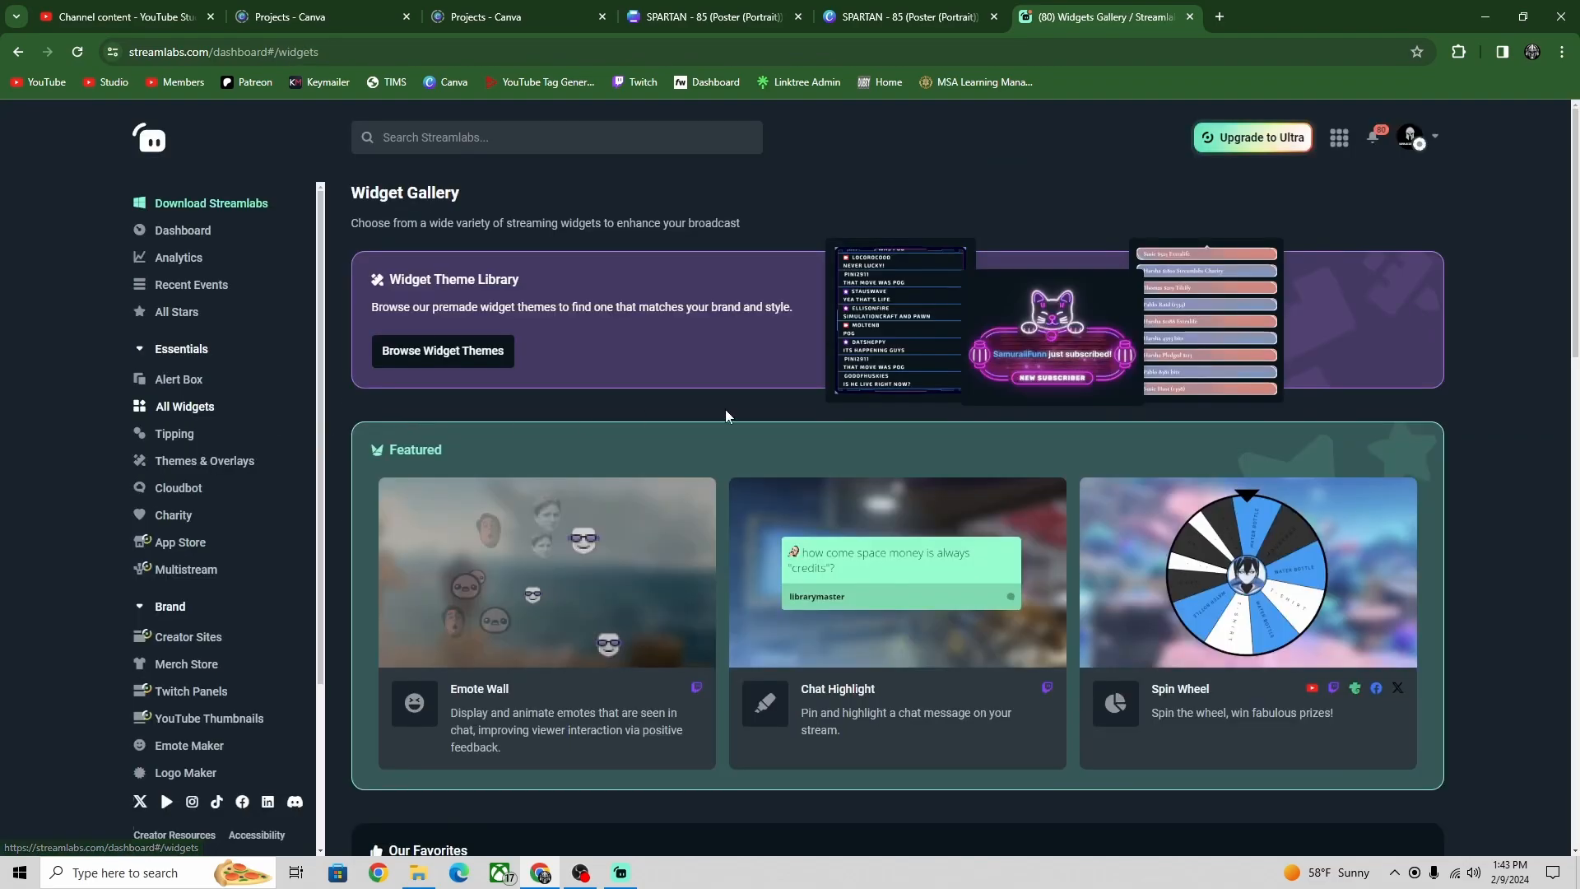
pyautogui.scroll(-3, 797, 477)
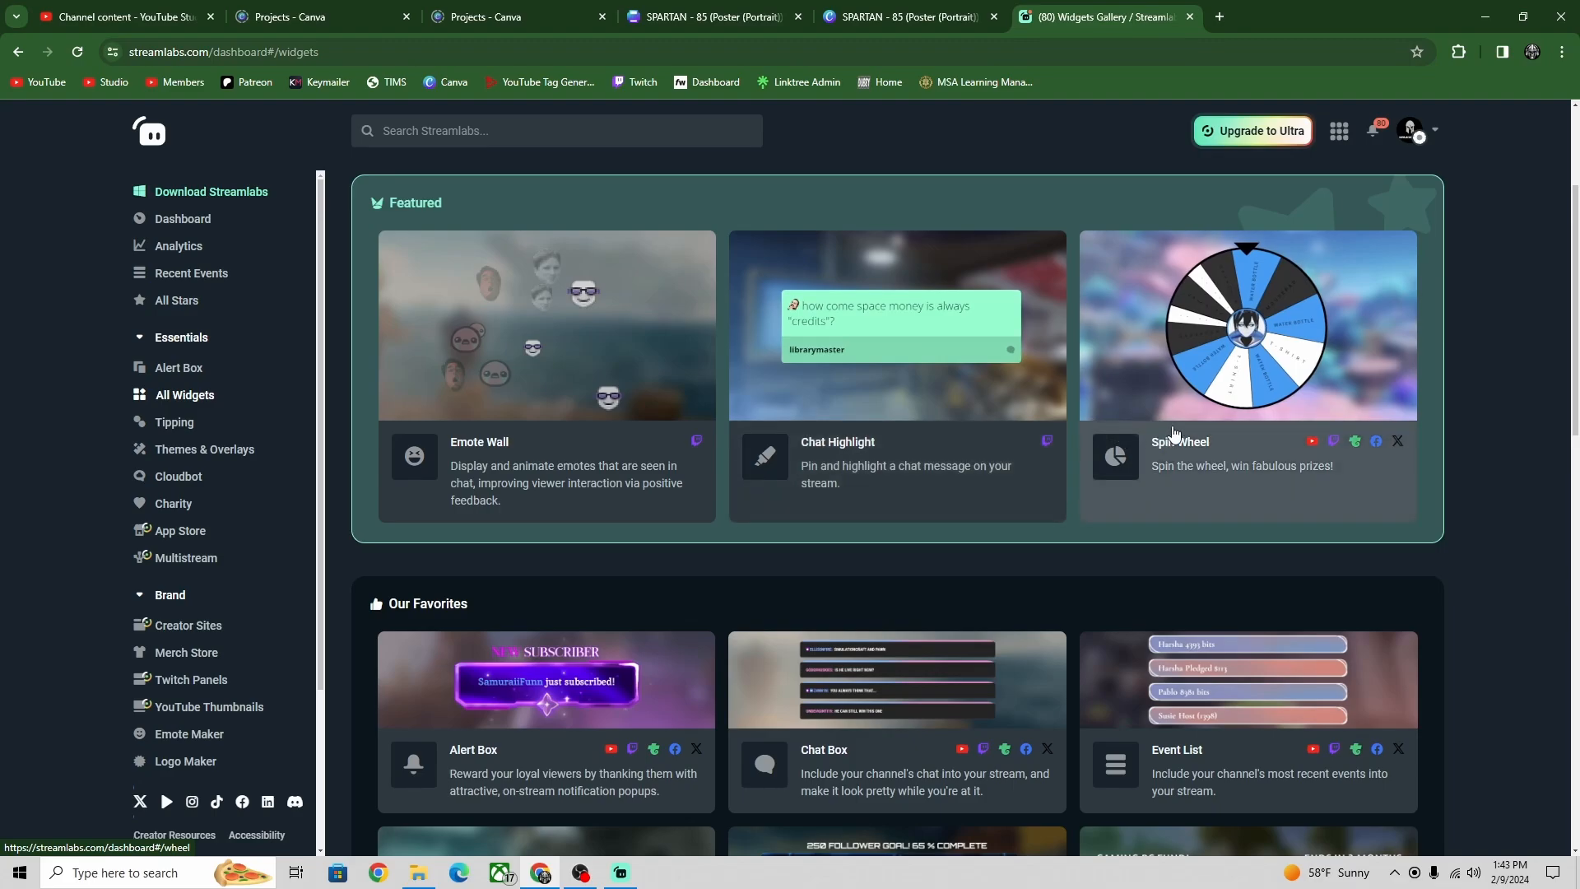
pyautogui.scroll(-2, 621, 457)
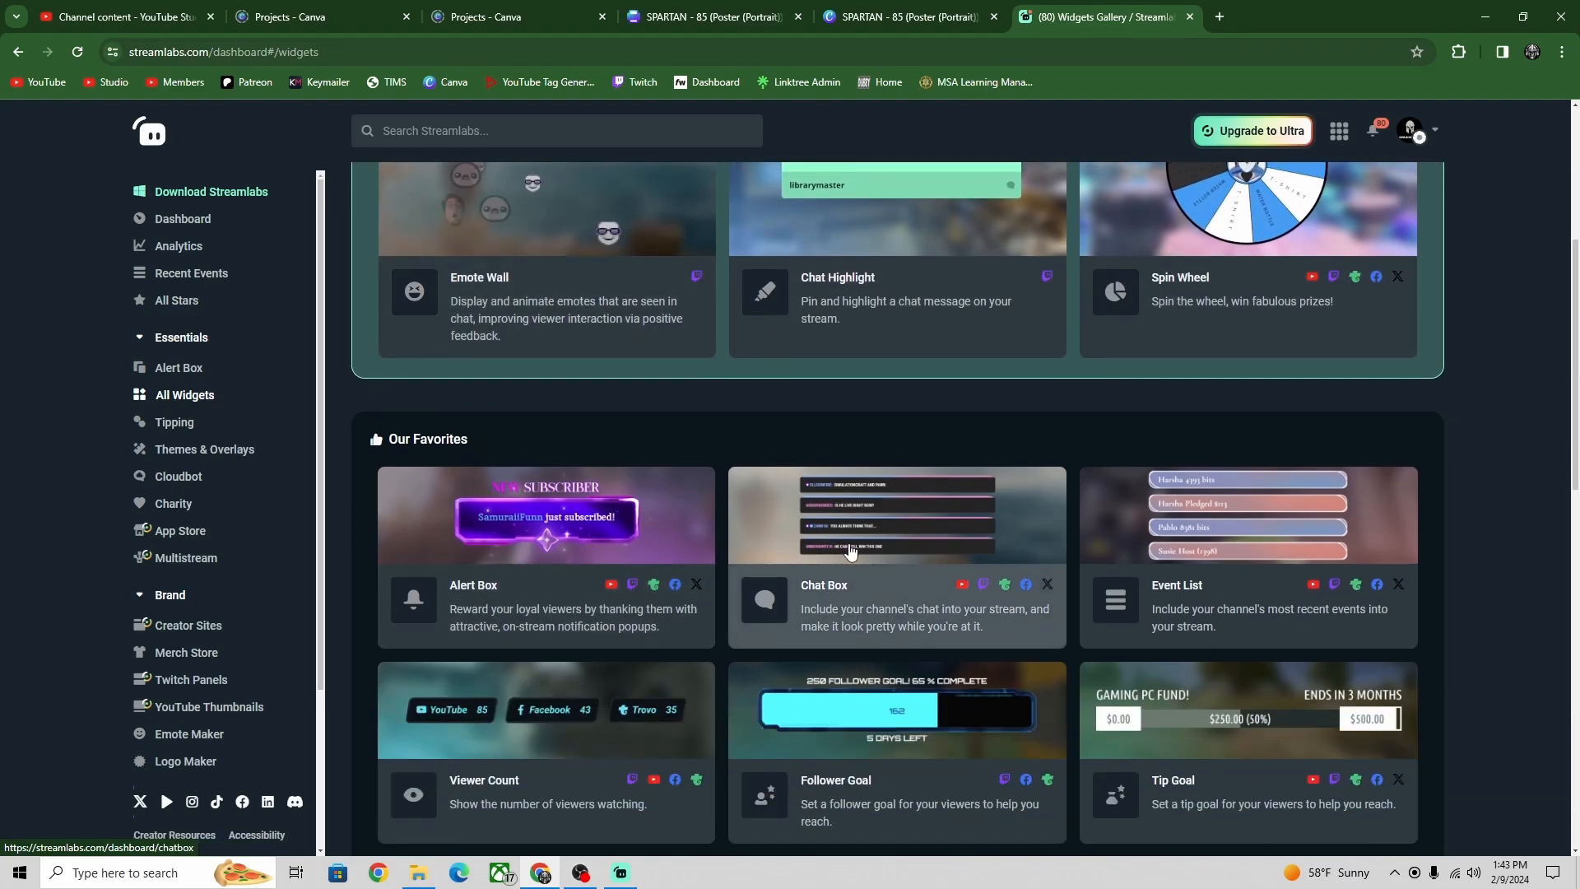
pyautogui.scroll(5, 852, 543)
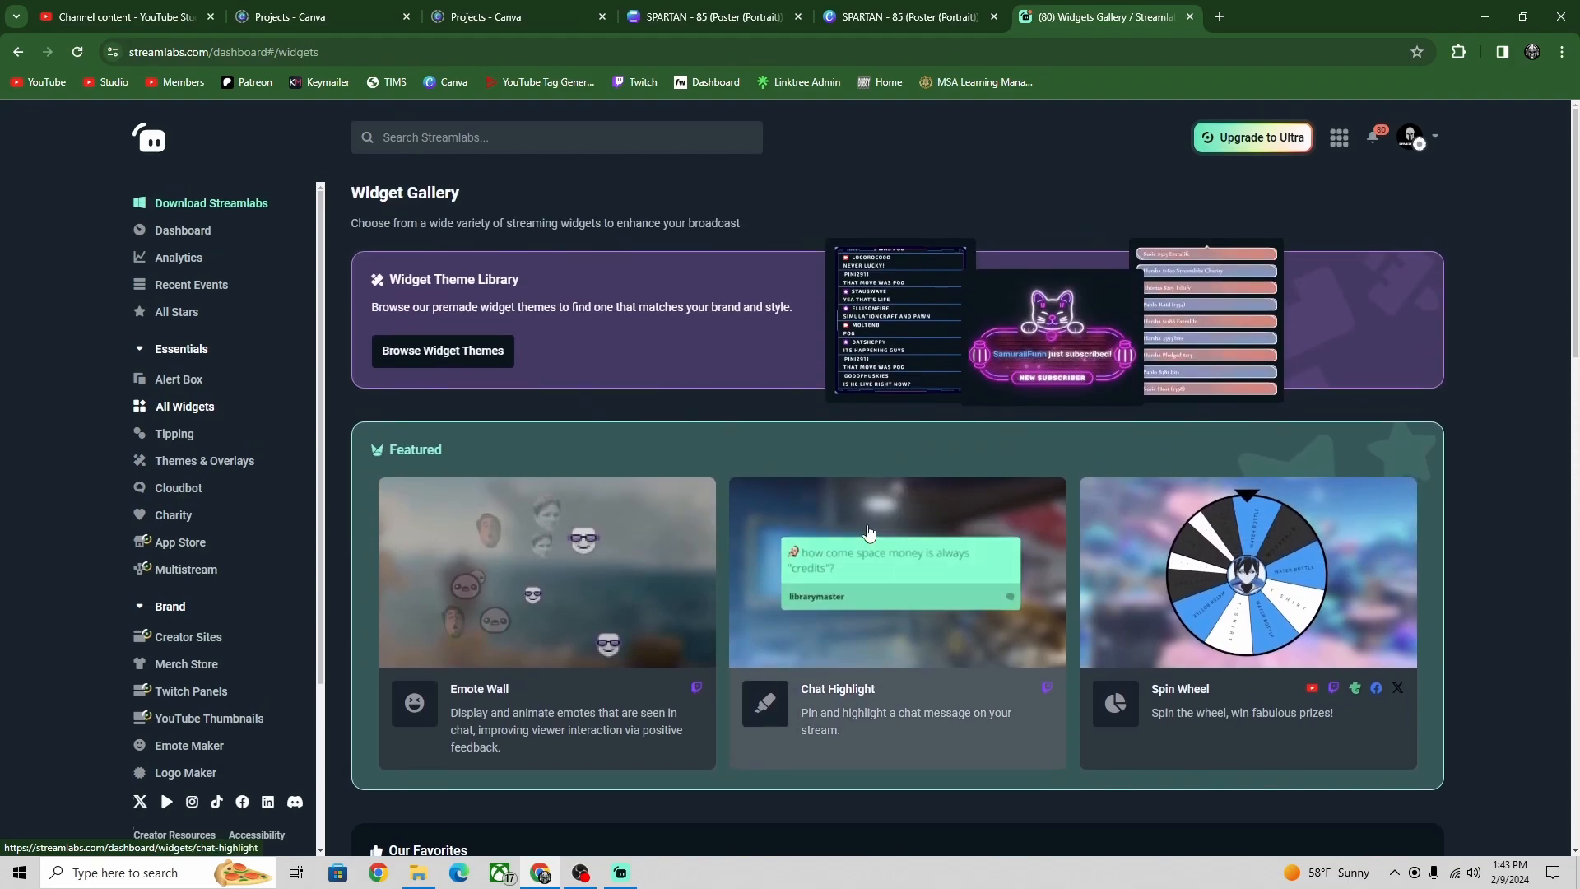
pyautogui.scroll(-6, 560, 412)
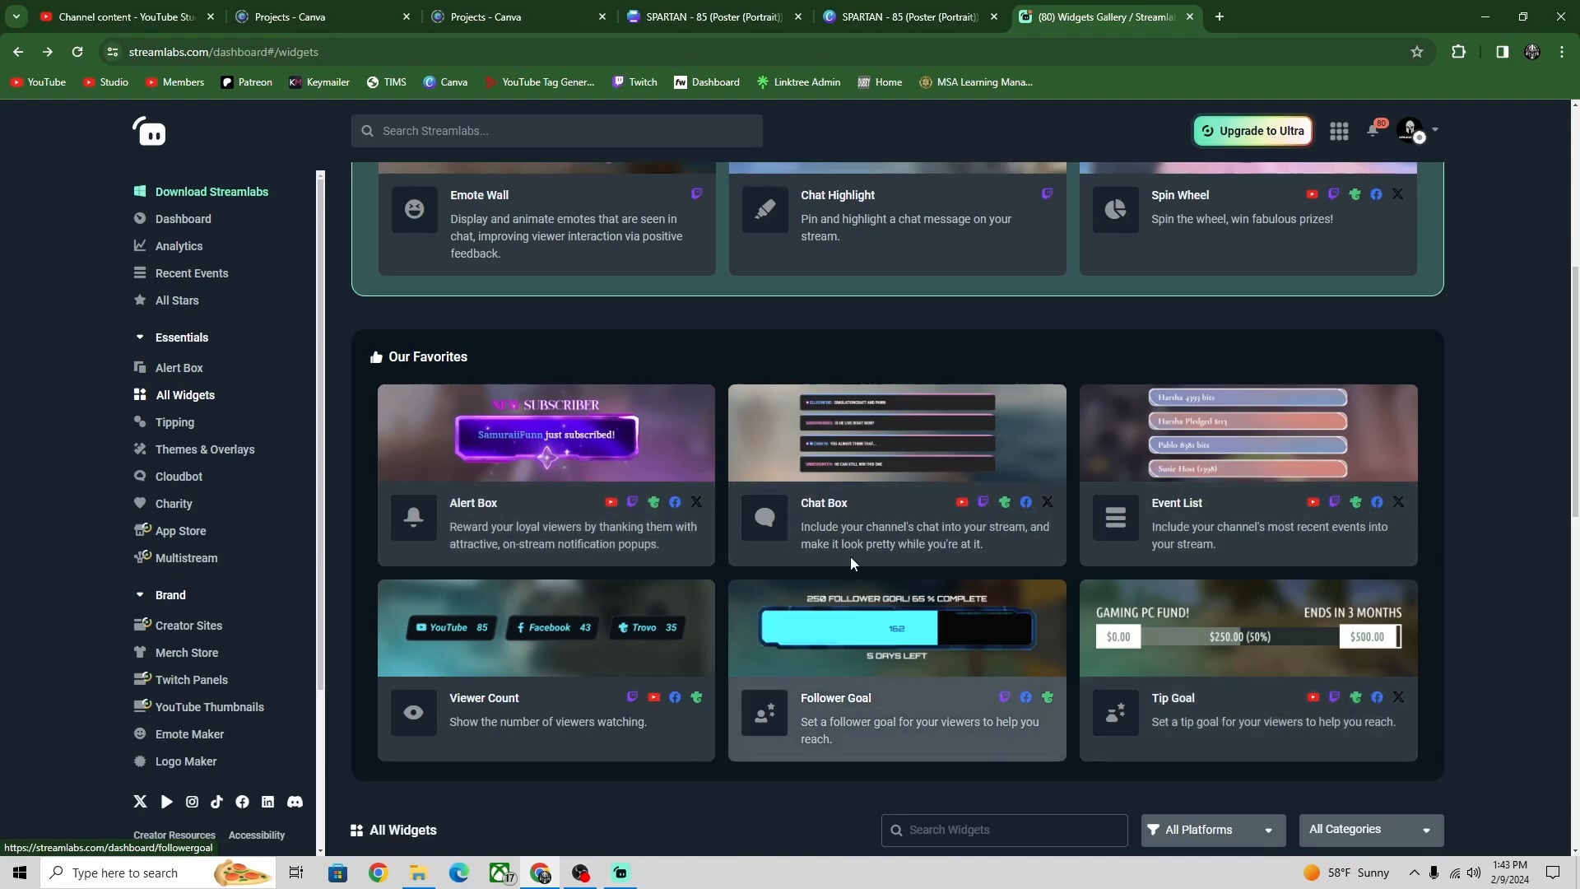
# - Open the Chat Box widget and review its widget URL and appearance settings
pyautogui.click(859, 486)
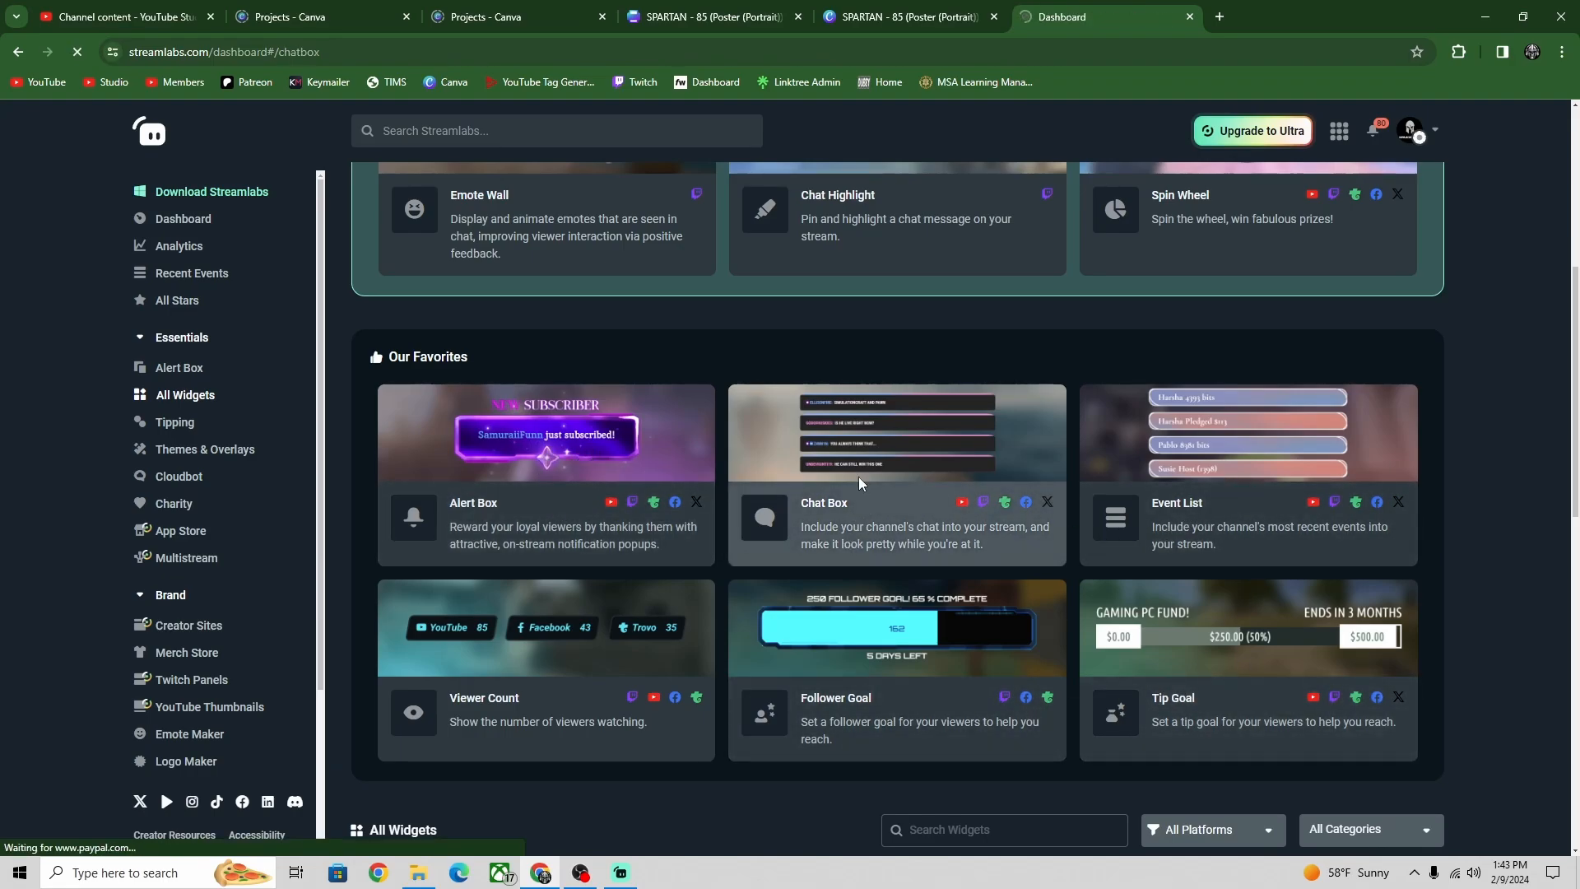
pyautogui.scroll(-1, 946, 606)
pyautogui.scroll(-8, 944, 607)
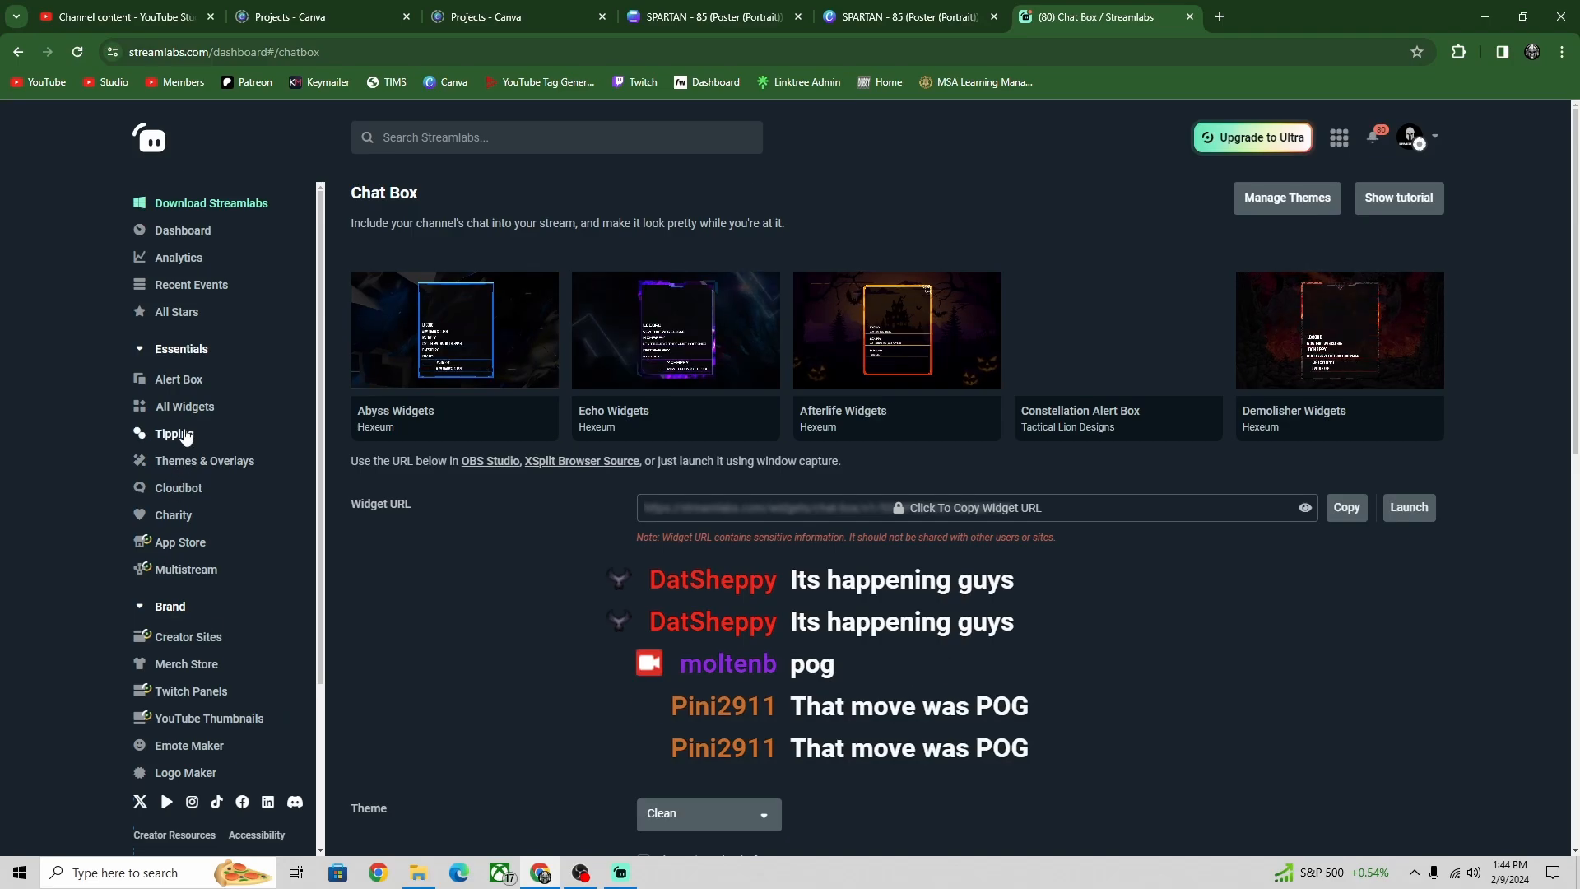
# - Review the Mod Tools protection options on the Cloudbot page
pyautogui.click(179, 492)
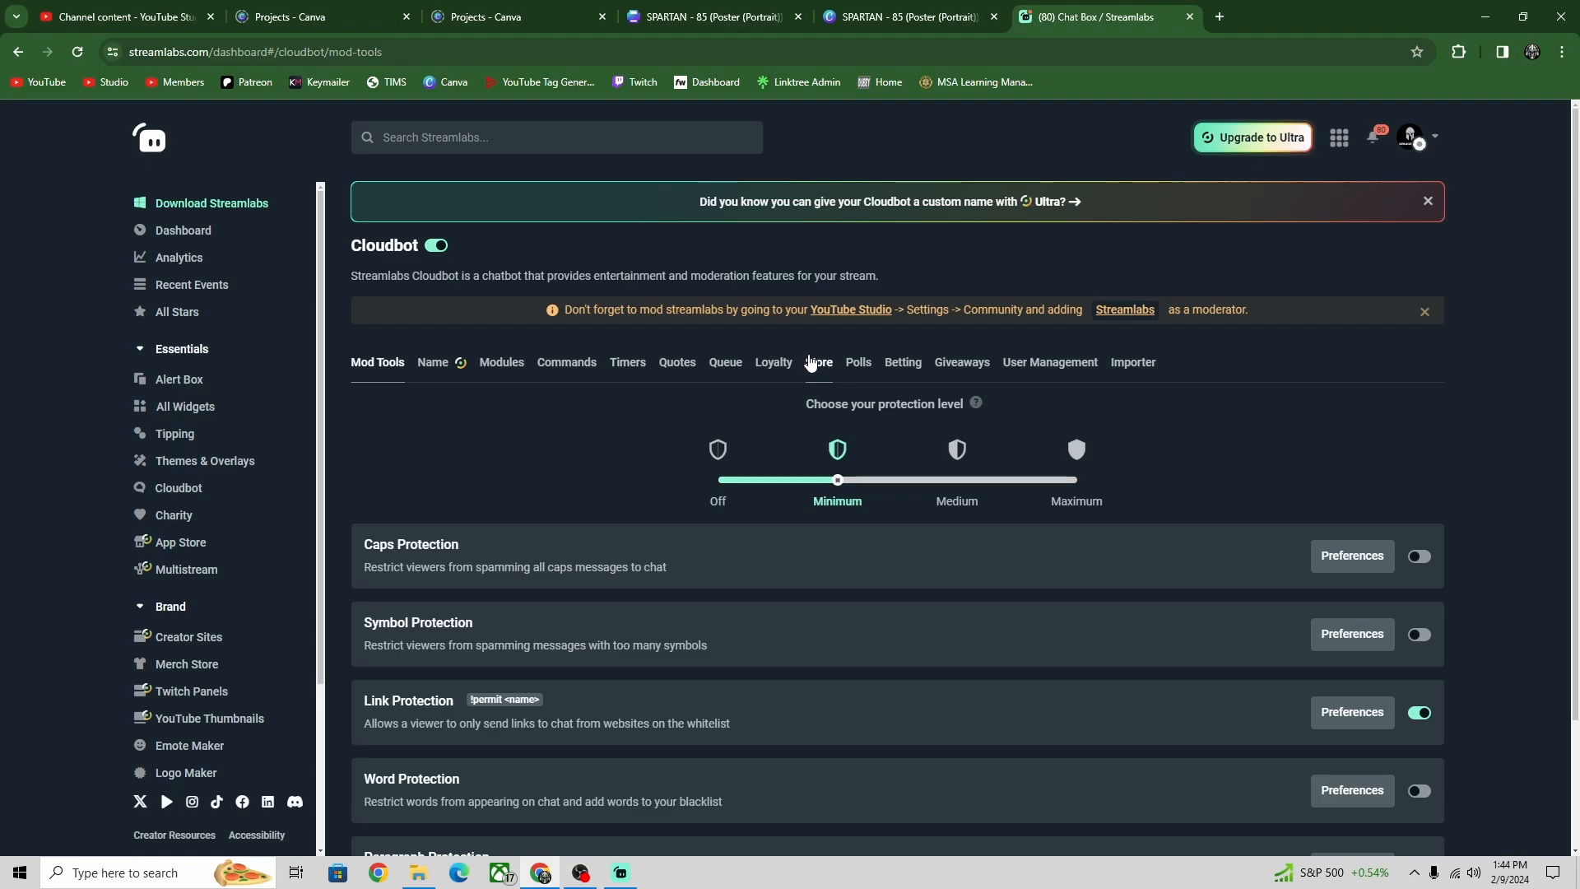
pyautogui.scroll(-2, 1041, 693)
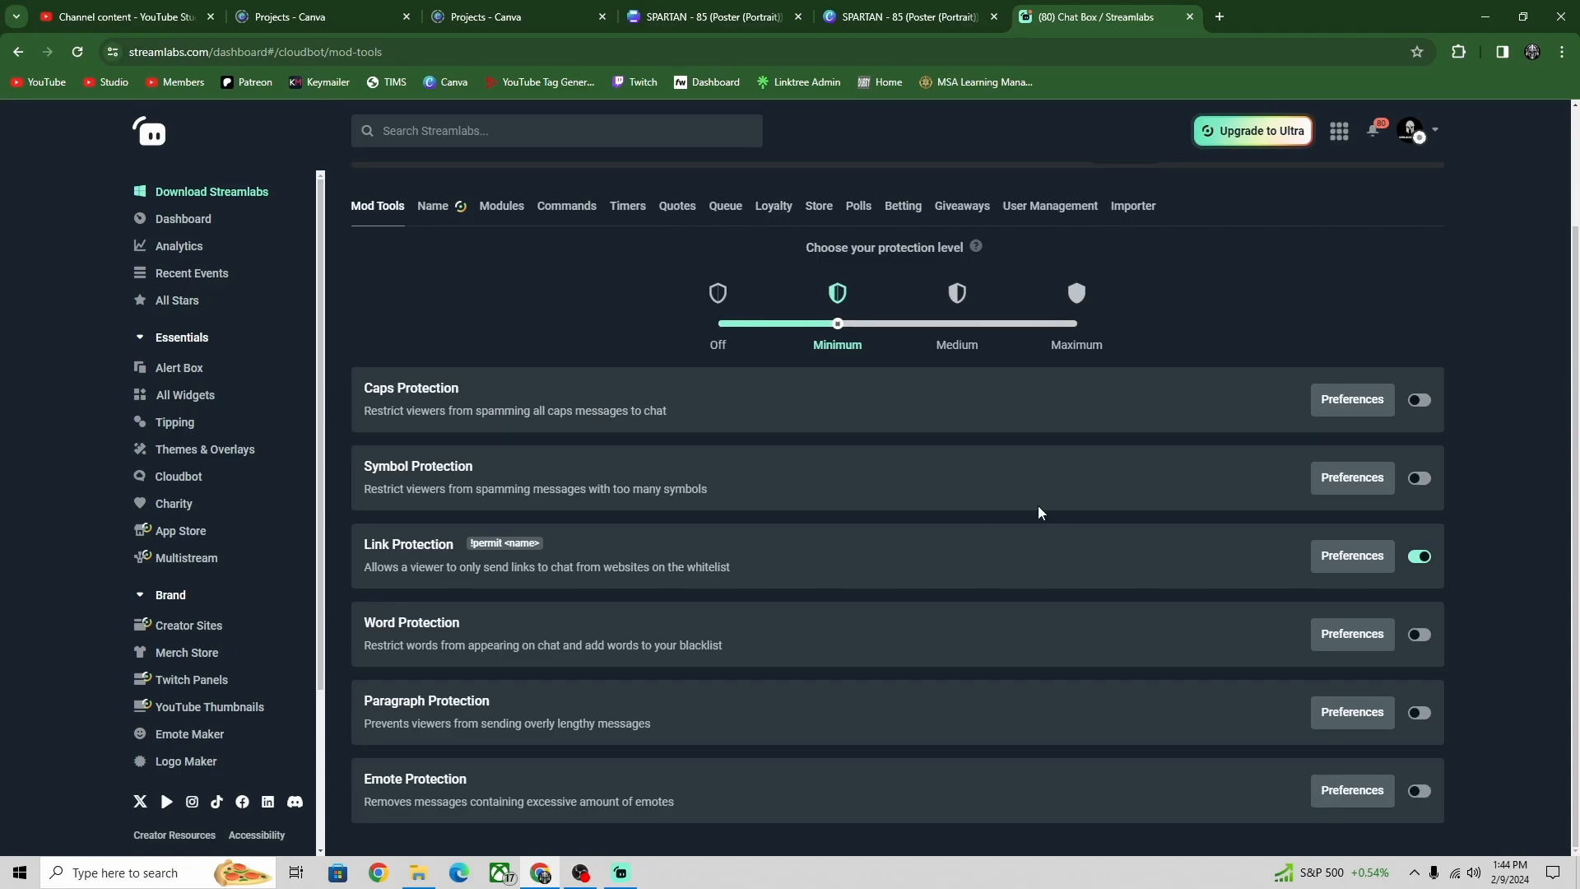
pyautogui.scroll(2, 1039, 512)
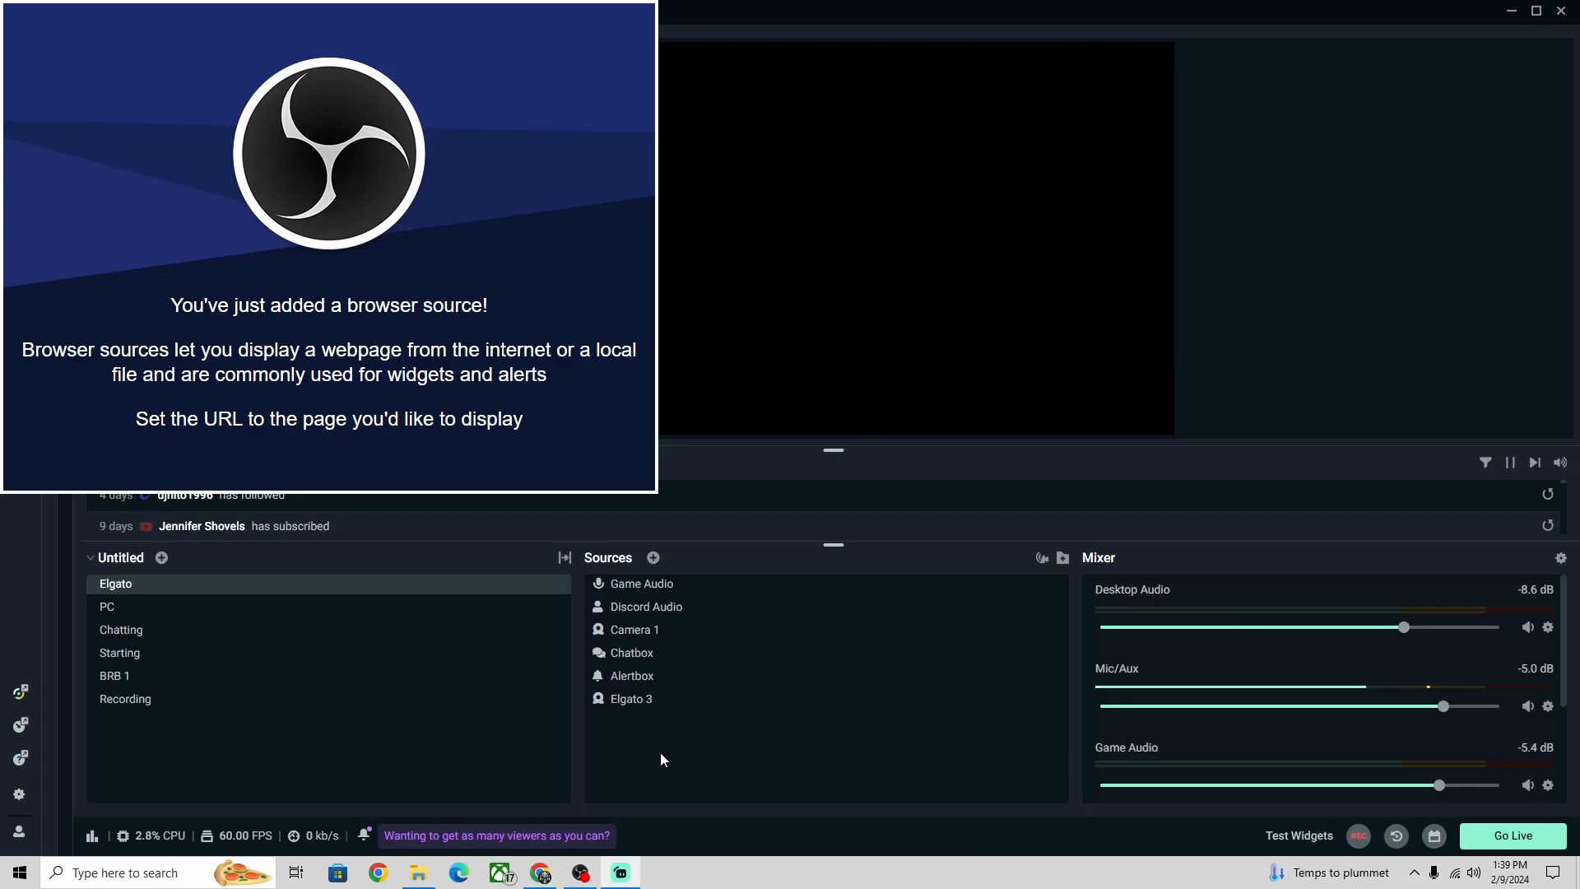
# - In Streamlabs Desktop, open the Chatbox source's settings in the Elgato scene and review the available options
pyautogui.click(651, 656)
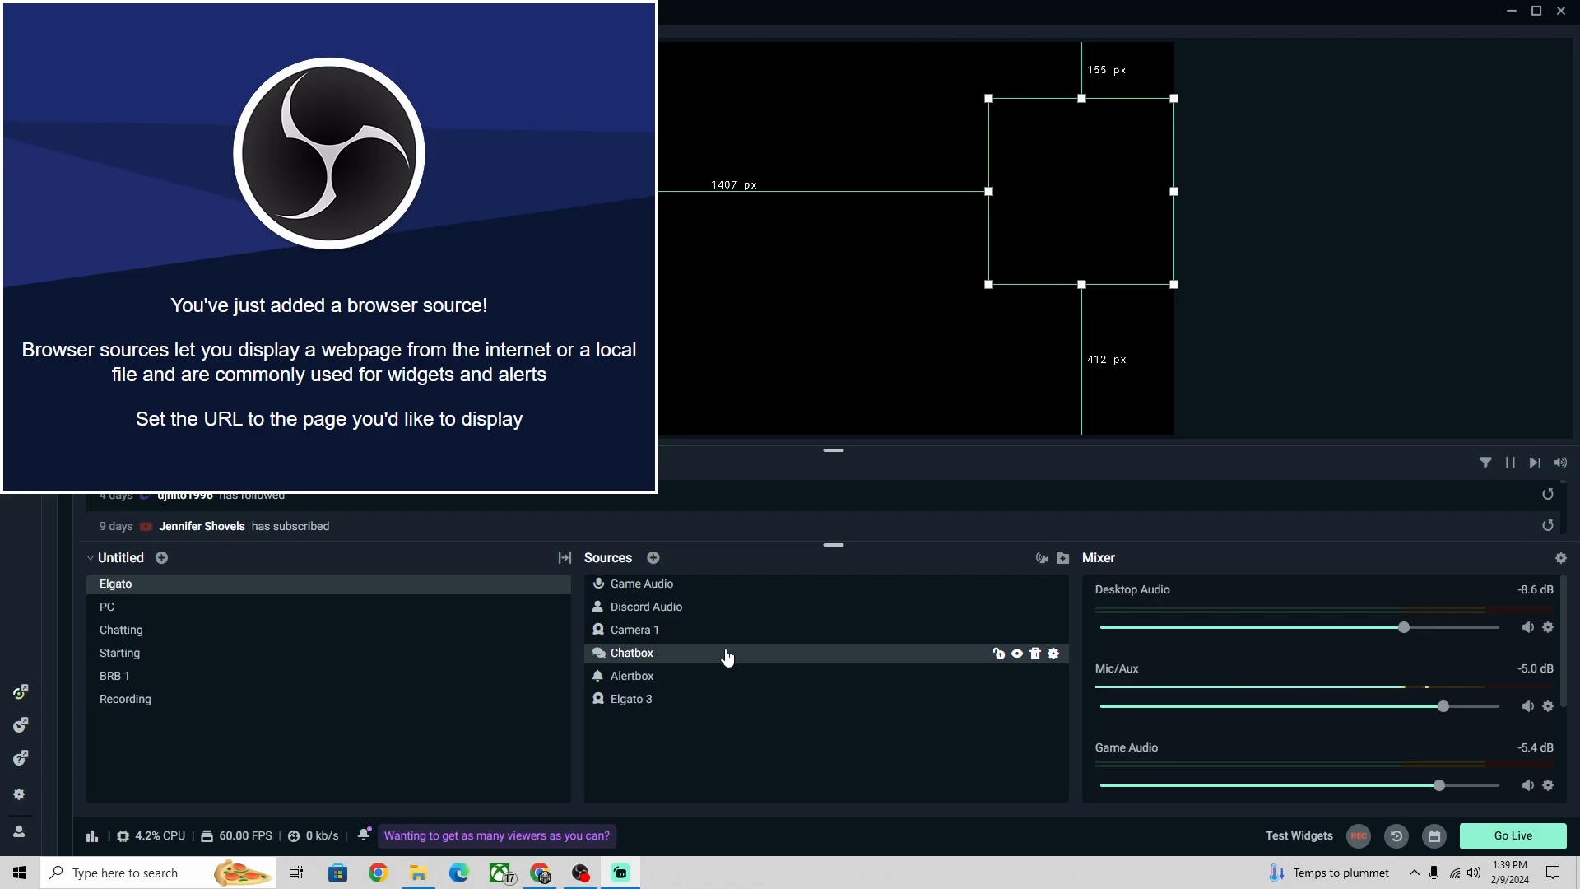
pyautogui.doubleClick(663, 654)
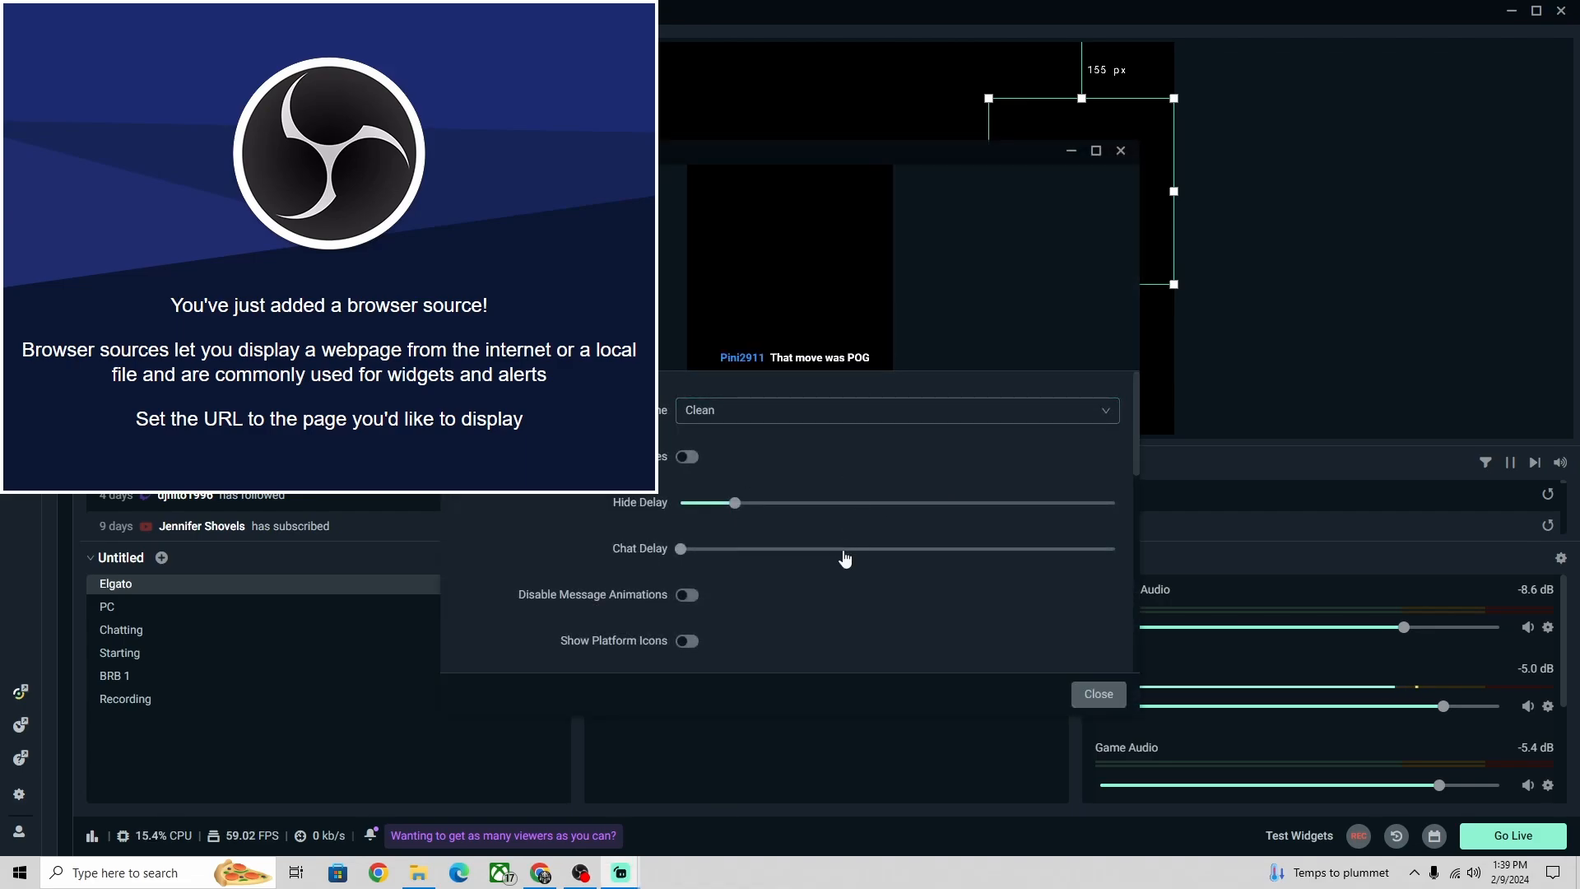
pyautogui.scroll(-10, 841, 579)
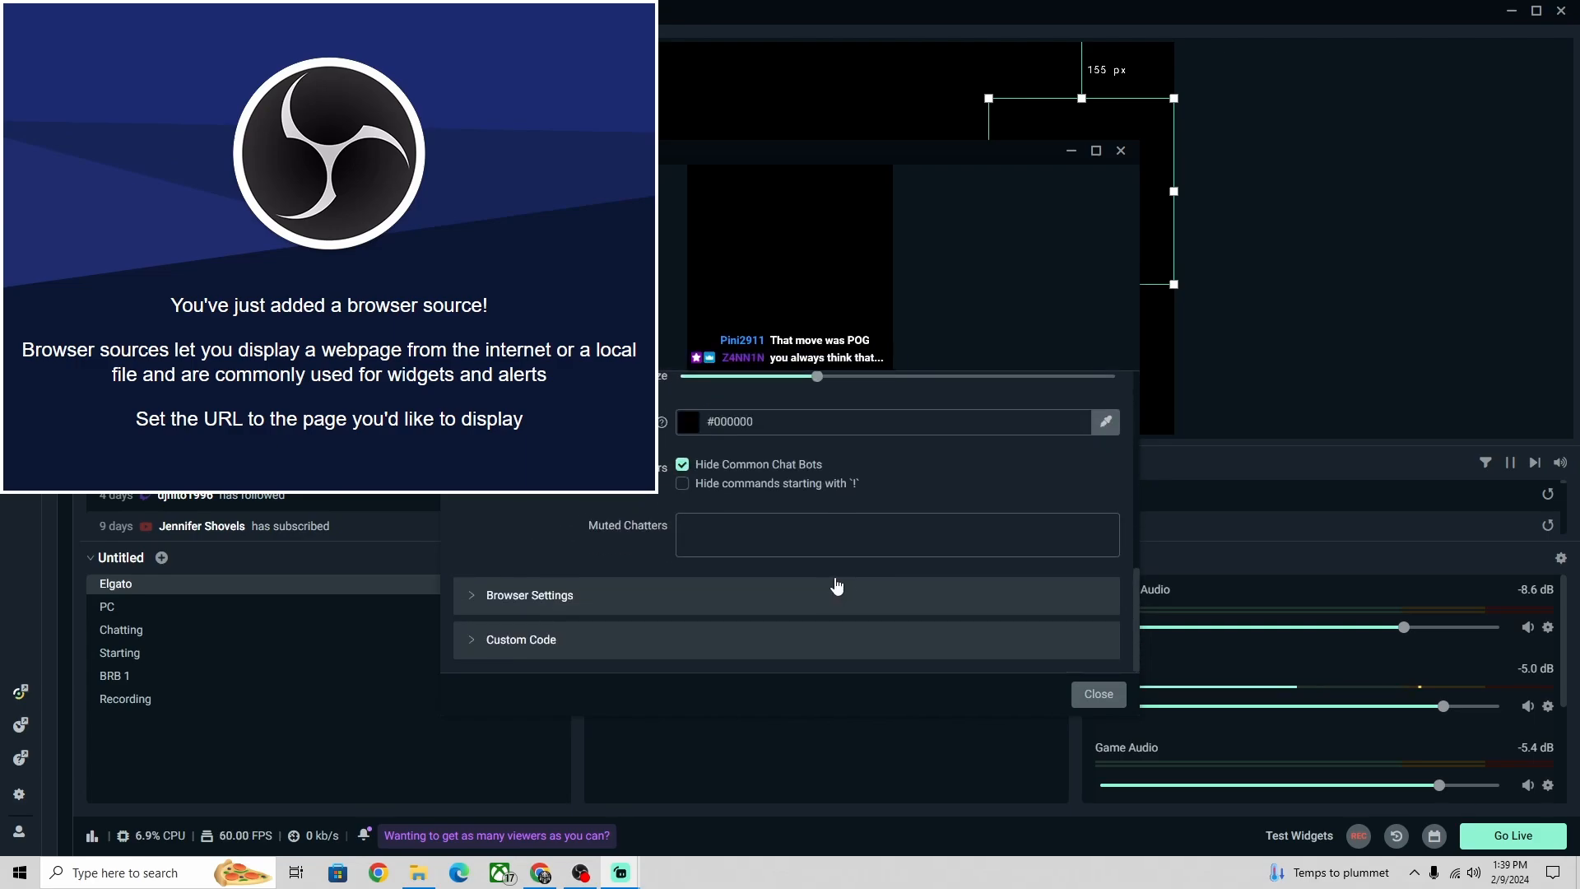
pyautogui.scroll(10, 837, 586)
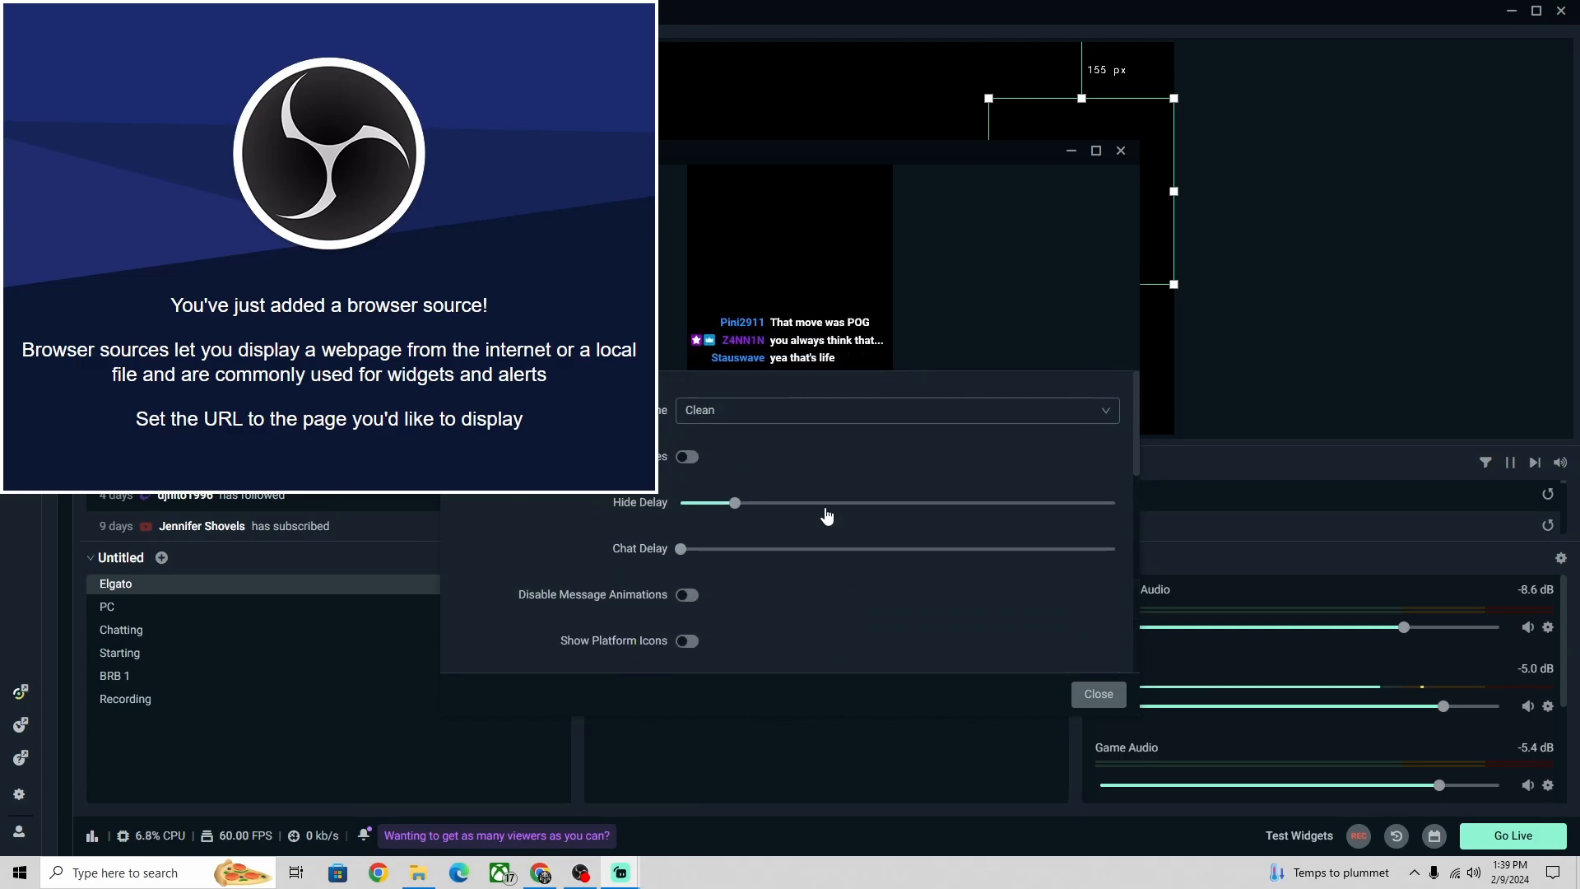
# - Check the Chatbox theme, delay and platform icon options, and close the Chatbox settings
pyautogui.scroll(-3, 823, 516)
pyautogui.scroll(3, 823, 515)
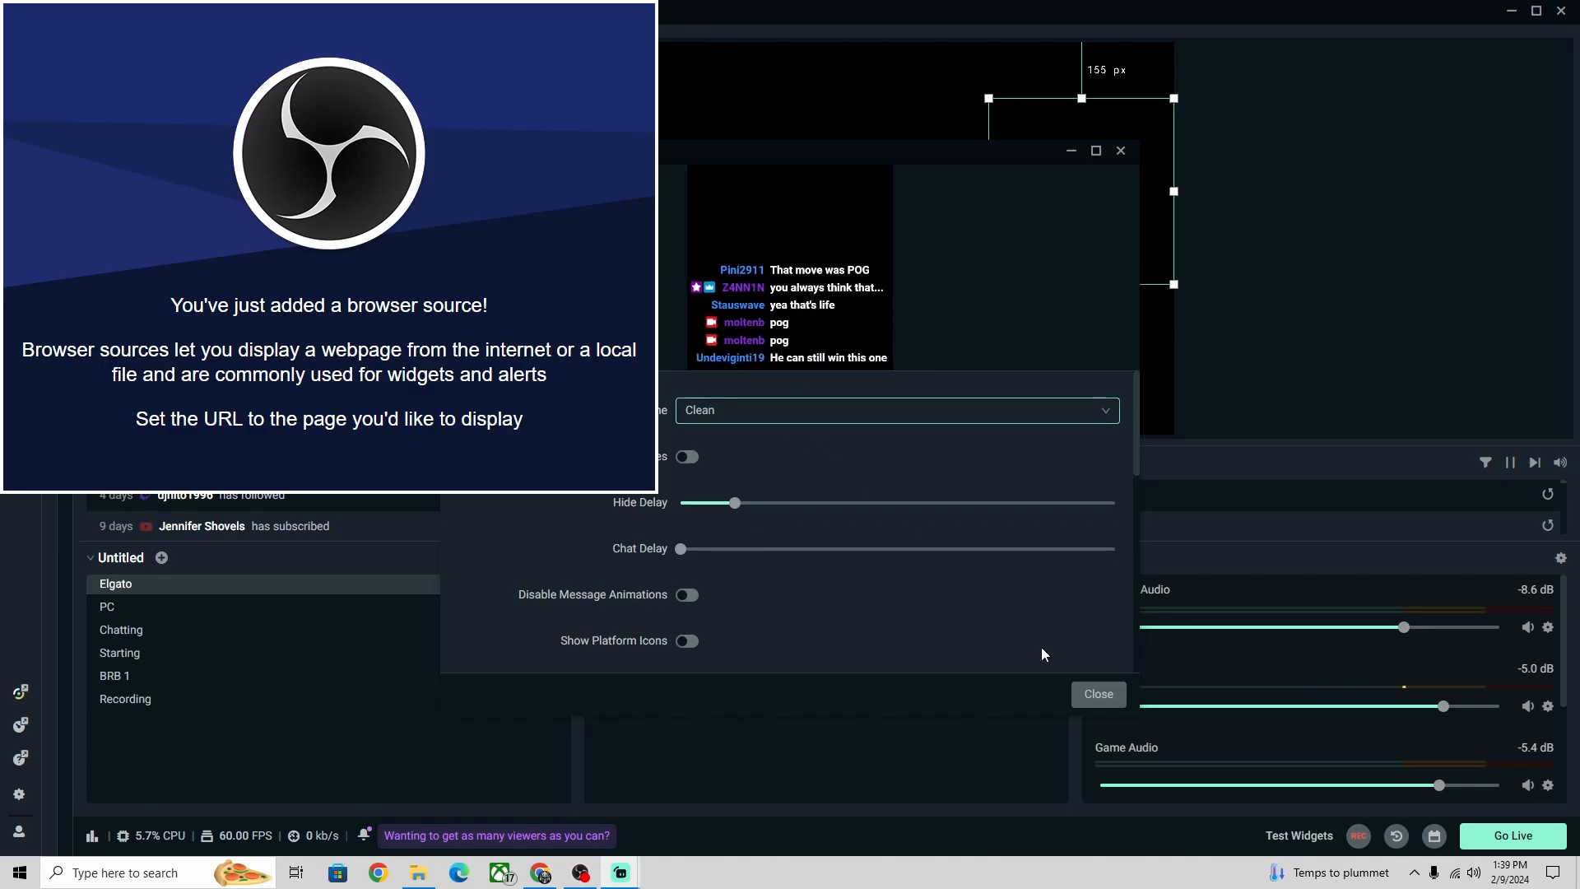
pyautogui.click(1080, 695)
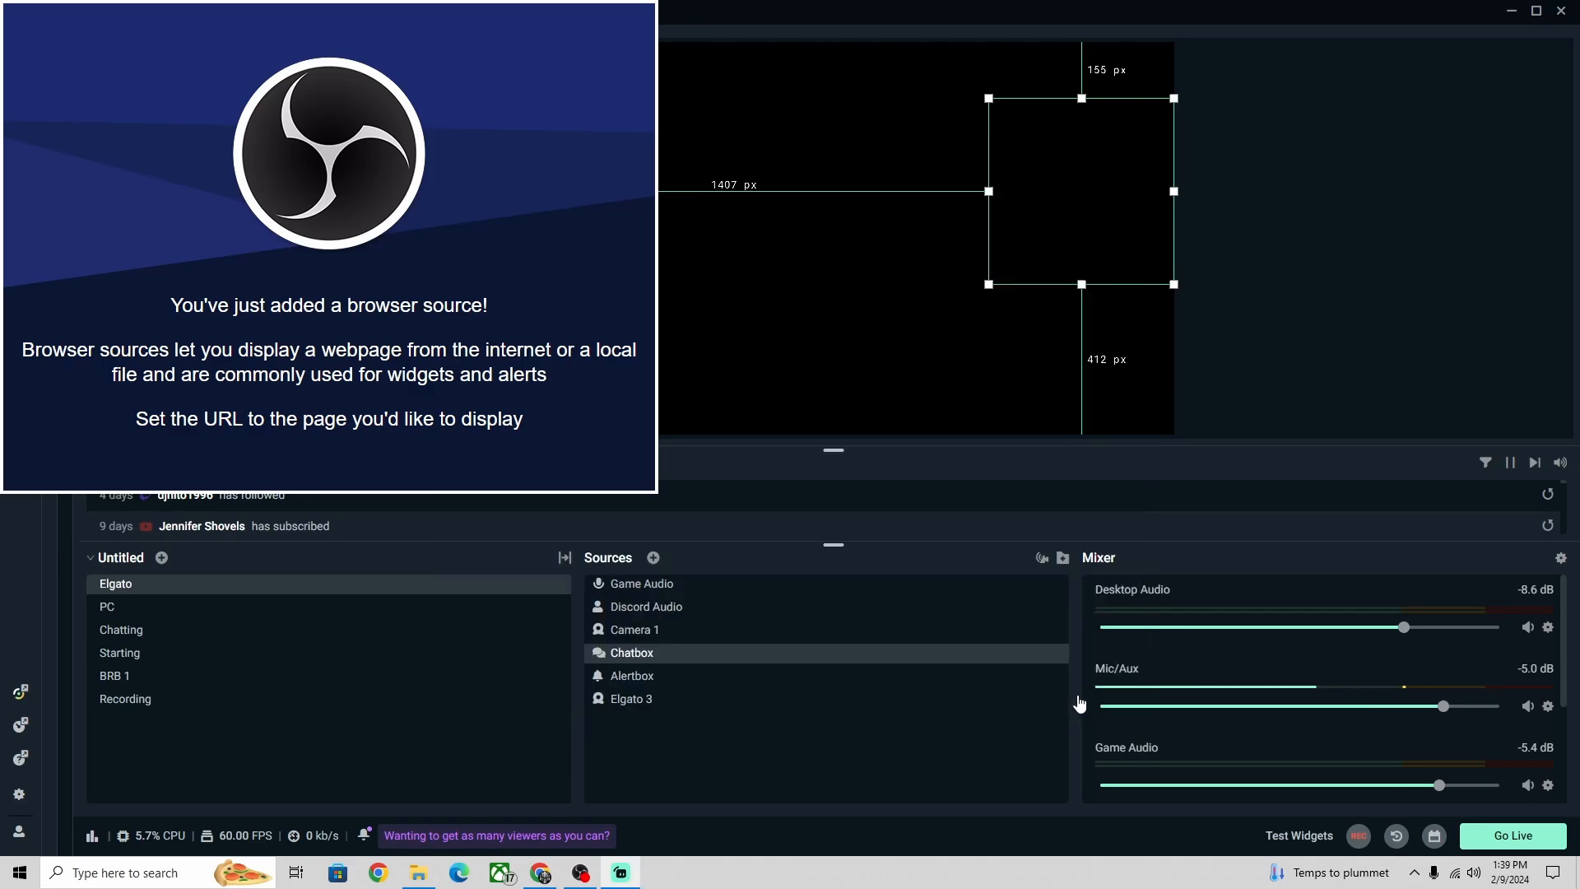
# - Open the Alertbox source's settings and review the subscription alert variations and their title message font and color properties
pyautogui.click(730, 688)
pyautogui.doubleClick(730, 688)
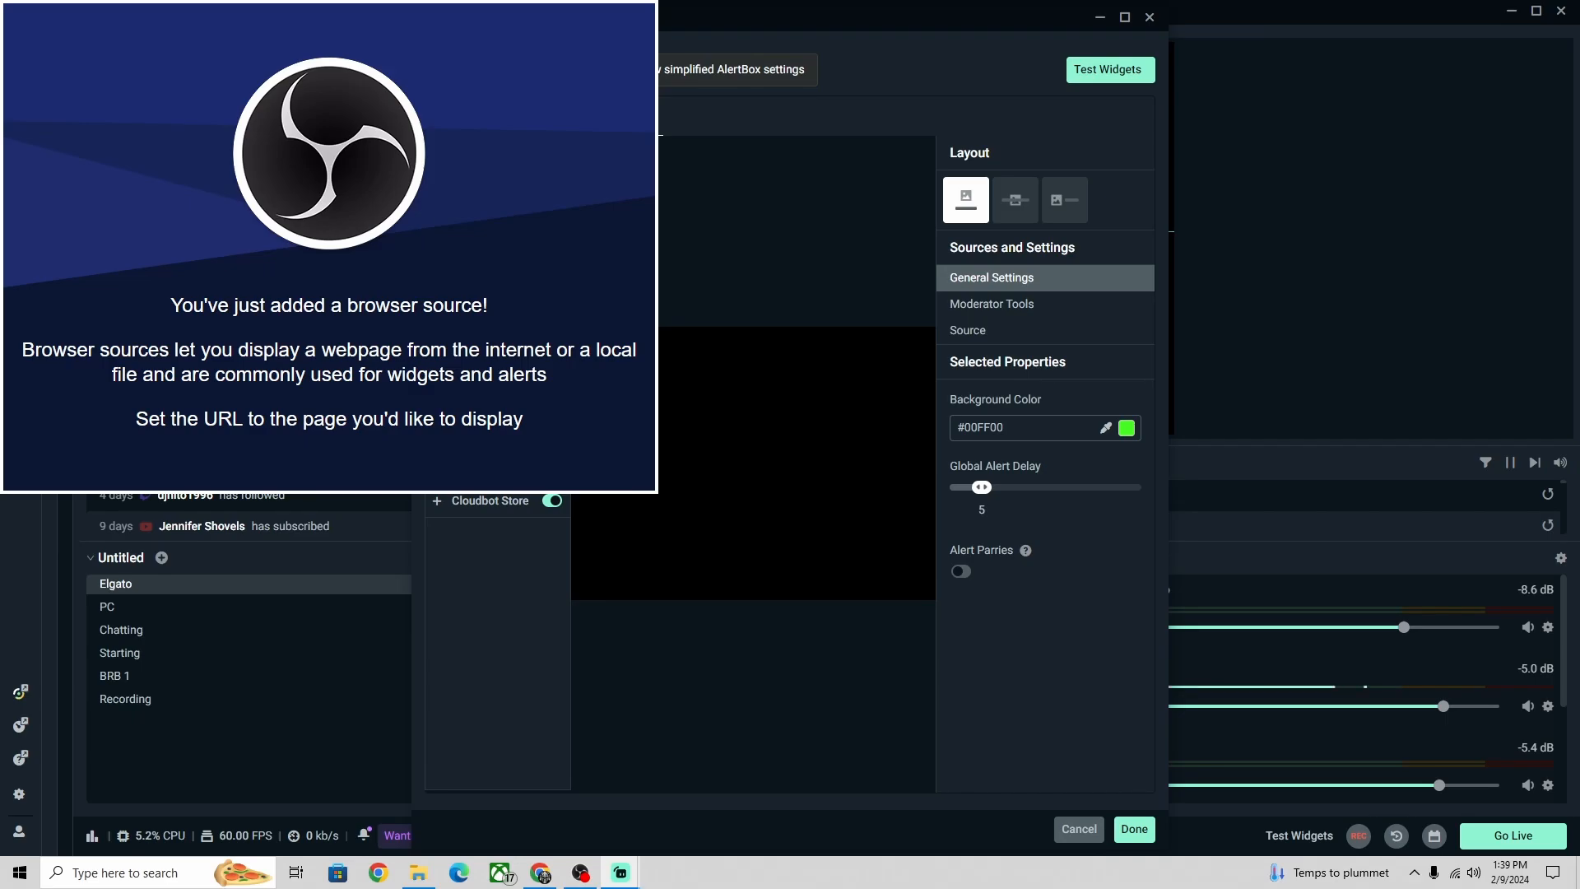
pyautogui.click(485, 269)
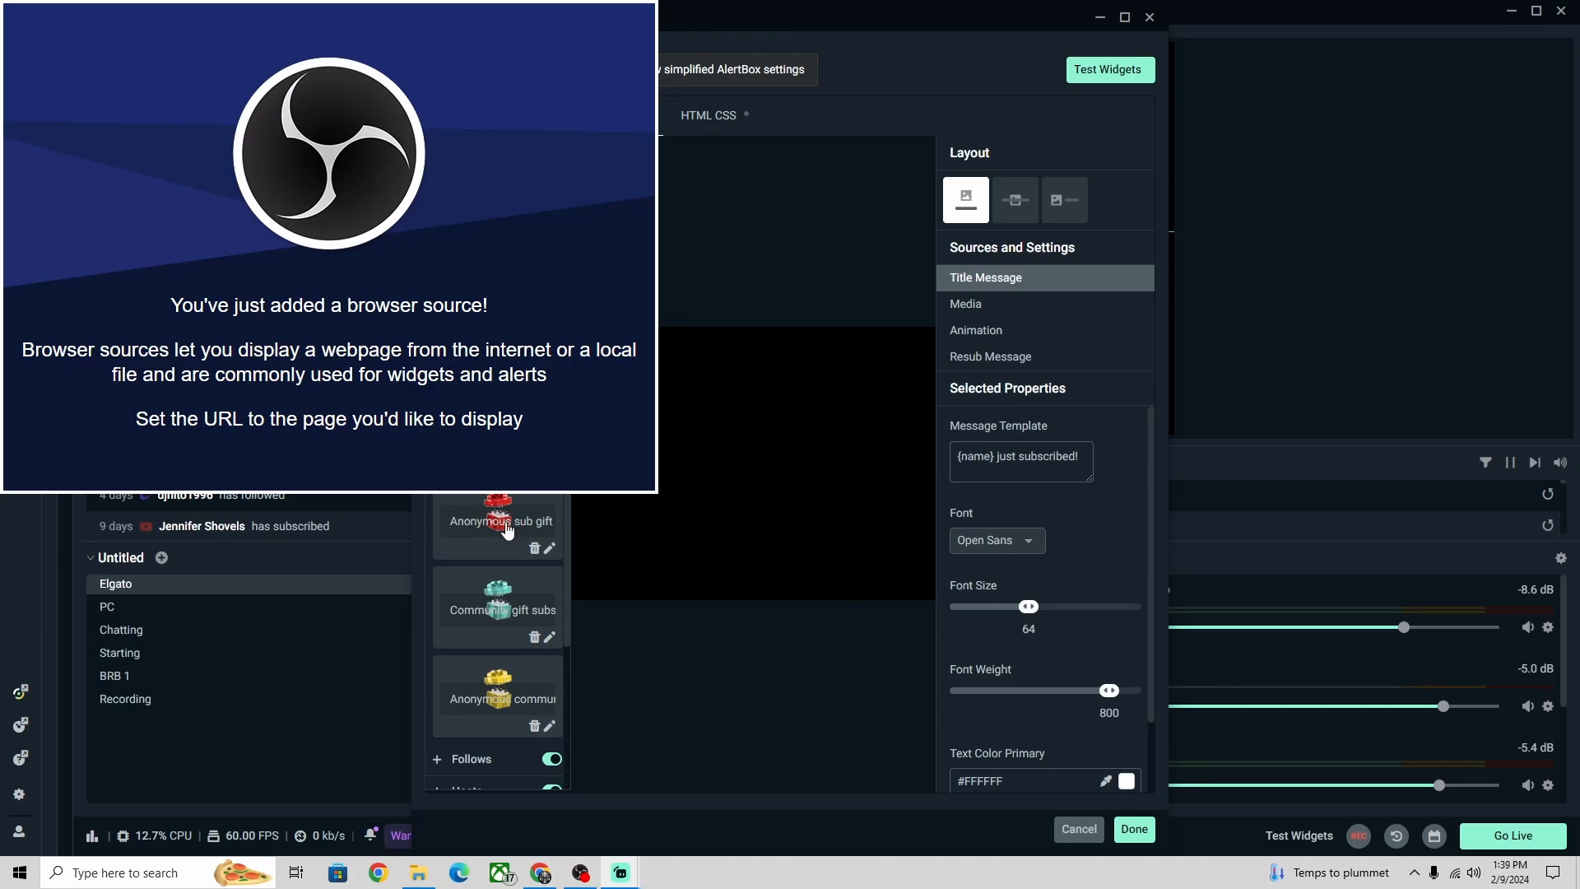
pyautogui.scroll(-1, 508, 675)
pyautogui.scroll(-1, 502, 681)
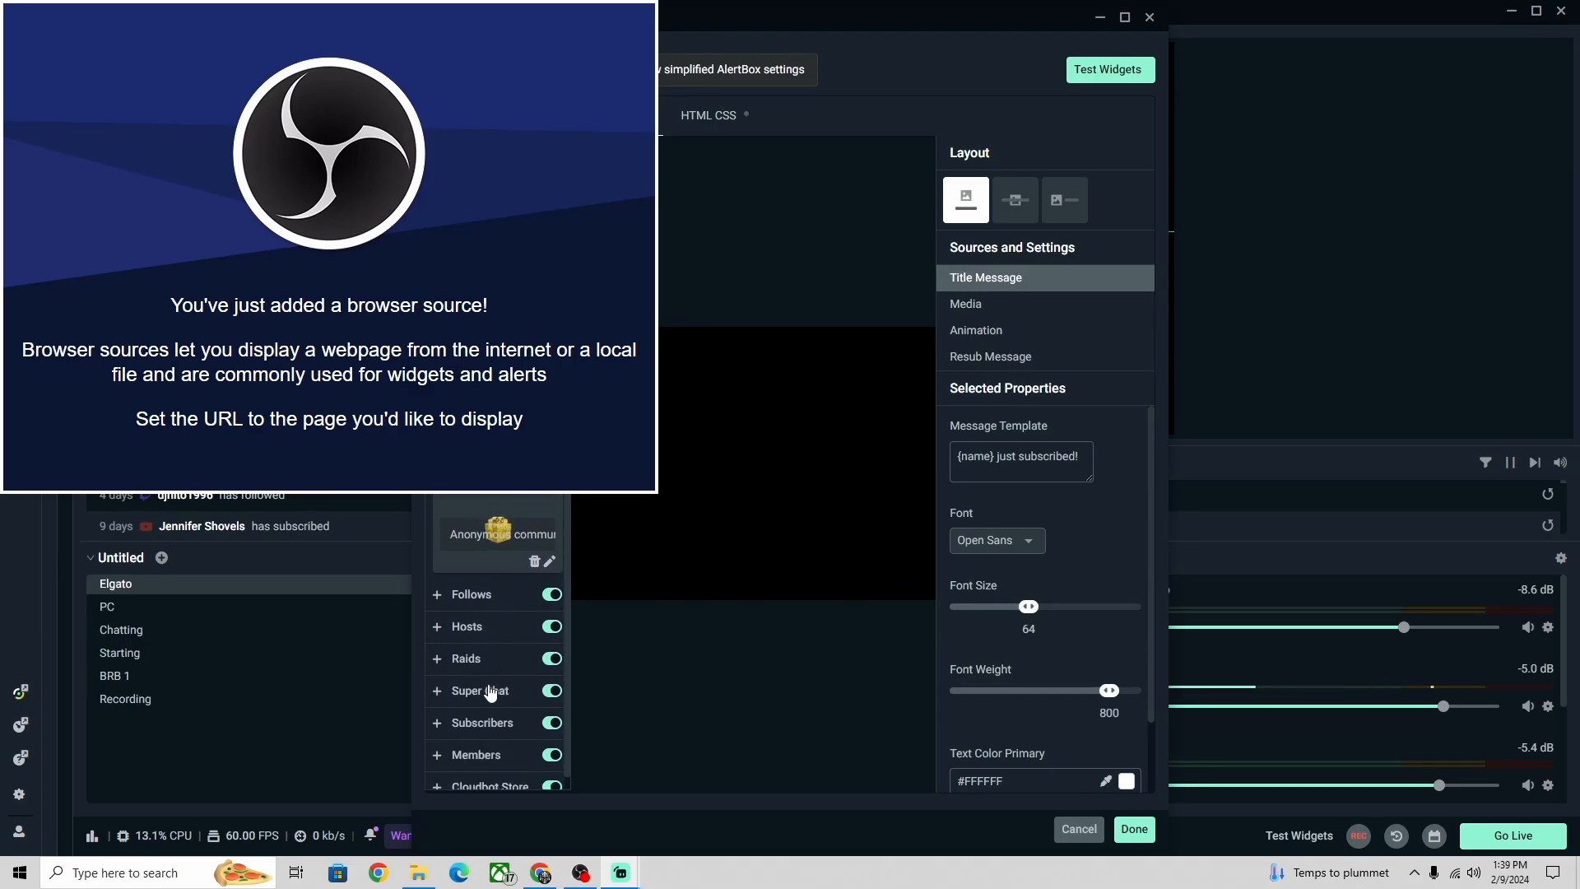
pyautogui.scroll(2, 496, 696)
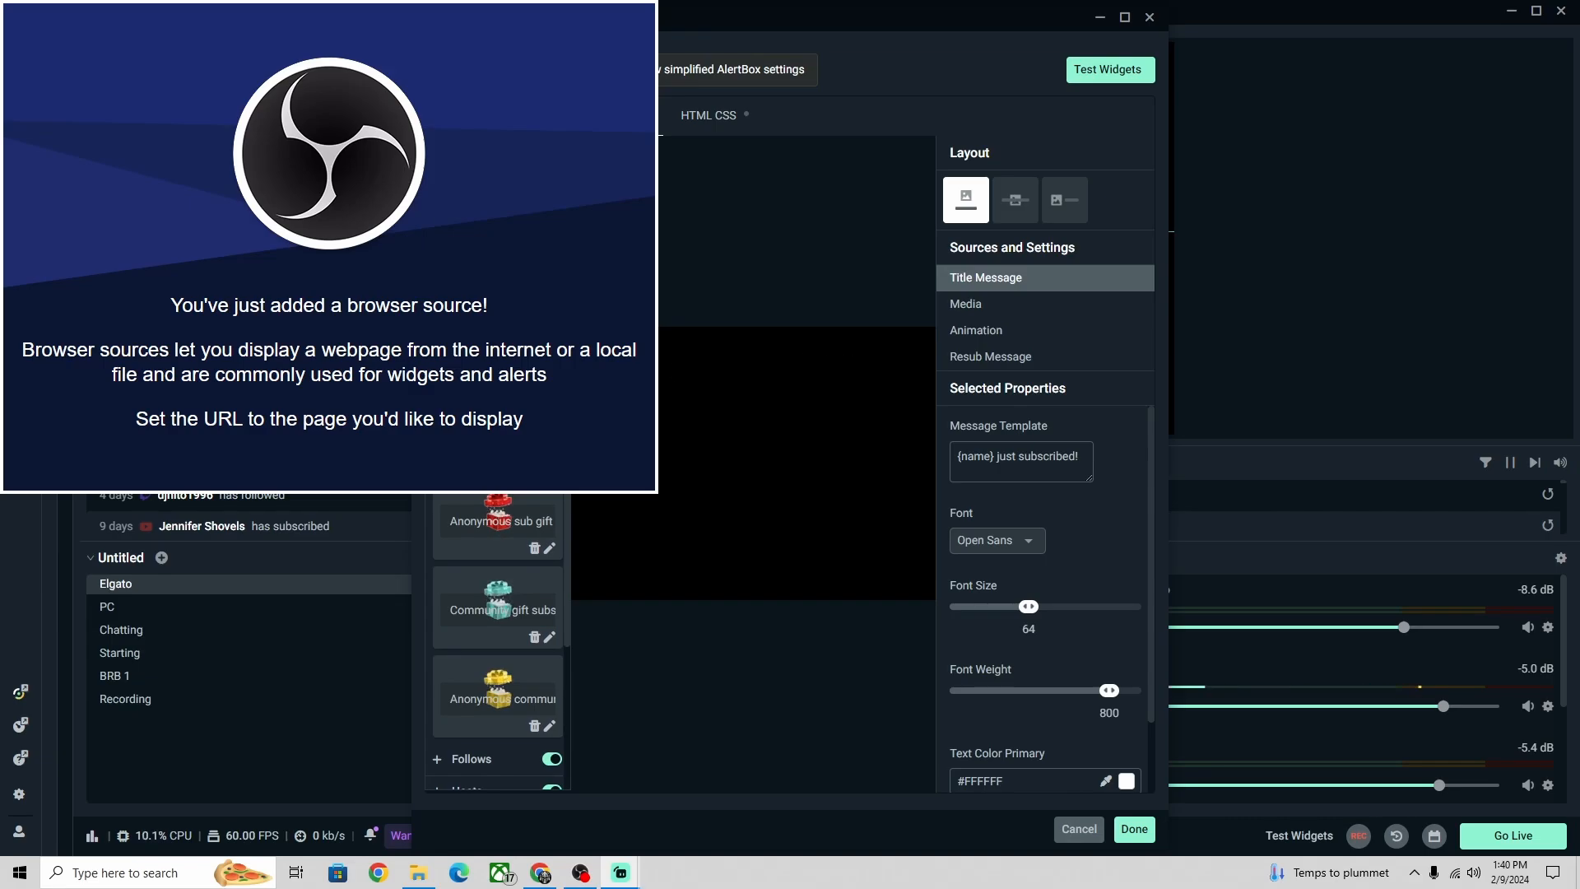
pyautogui.scroll(-1, 1030, 490)
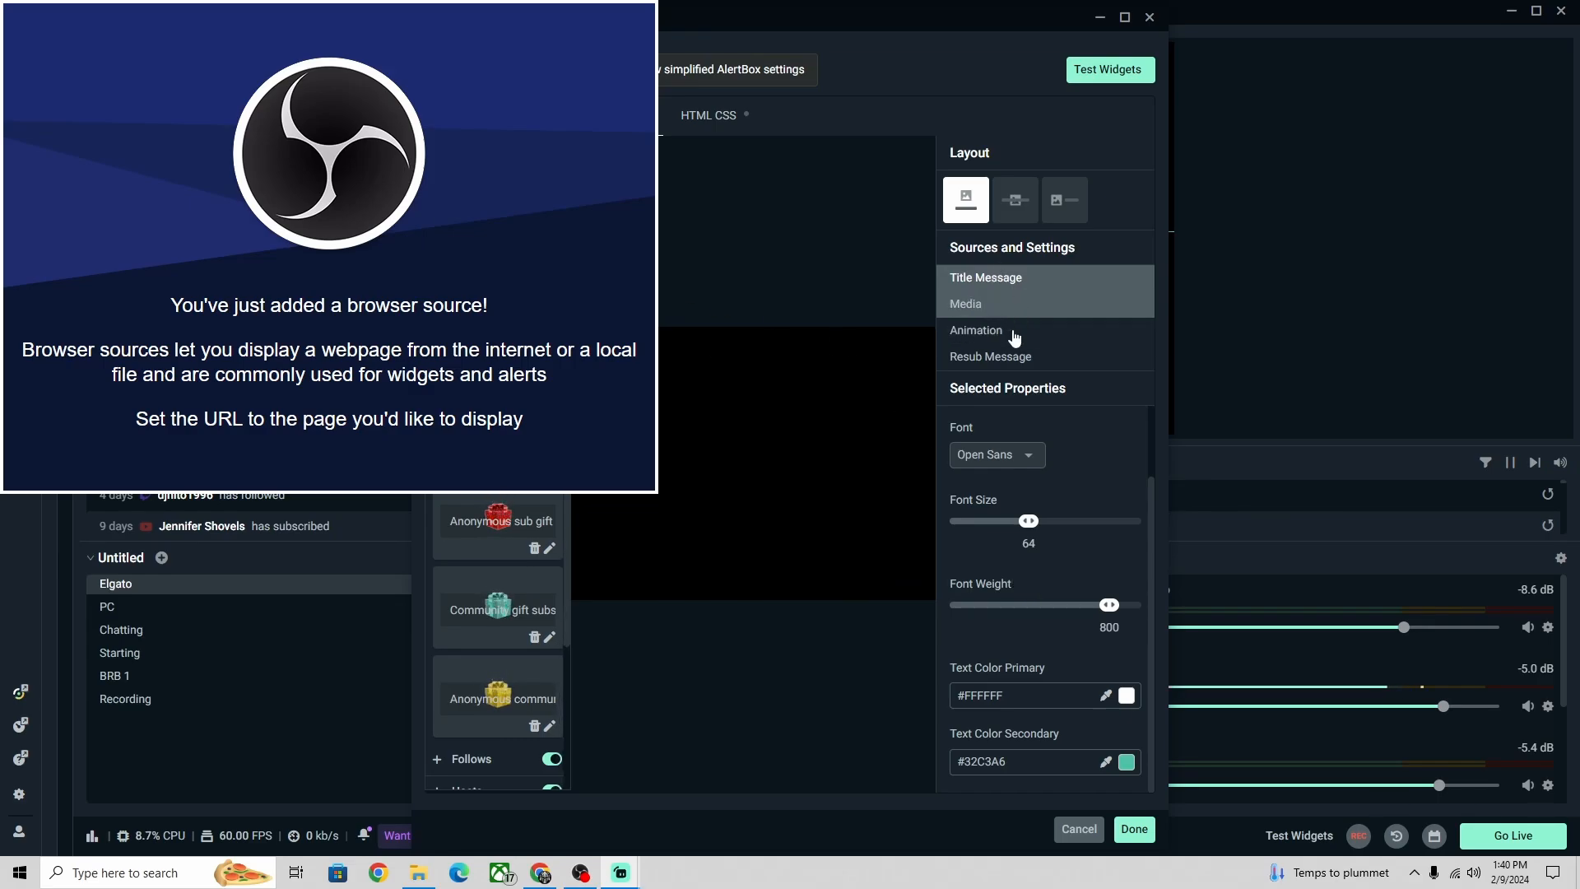
# - Review the subscription alert's image and sound media, and play a test subscription alert before closing the Alertbox settings
pyautogui.click(998, 307)
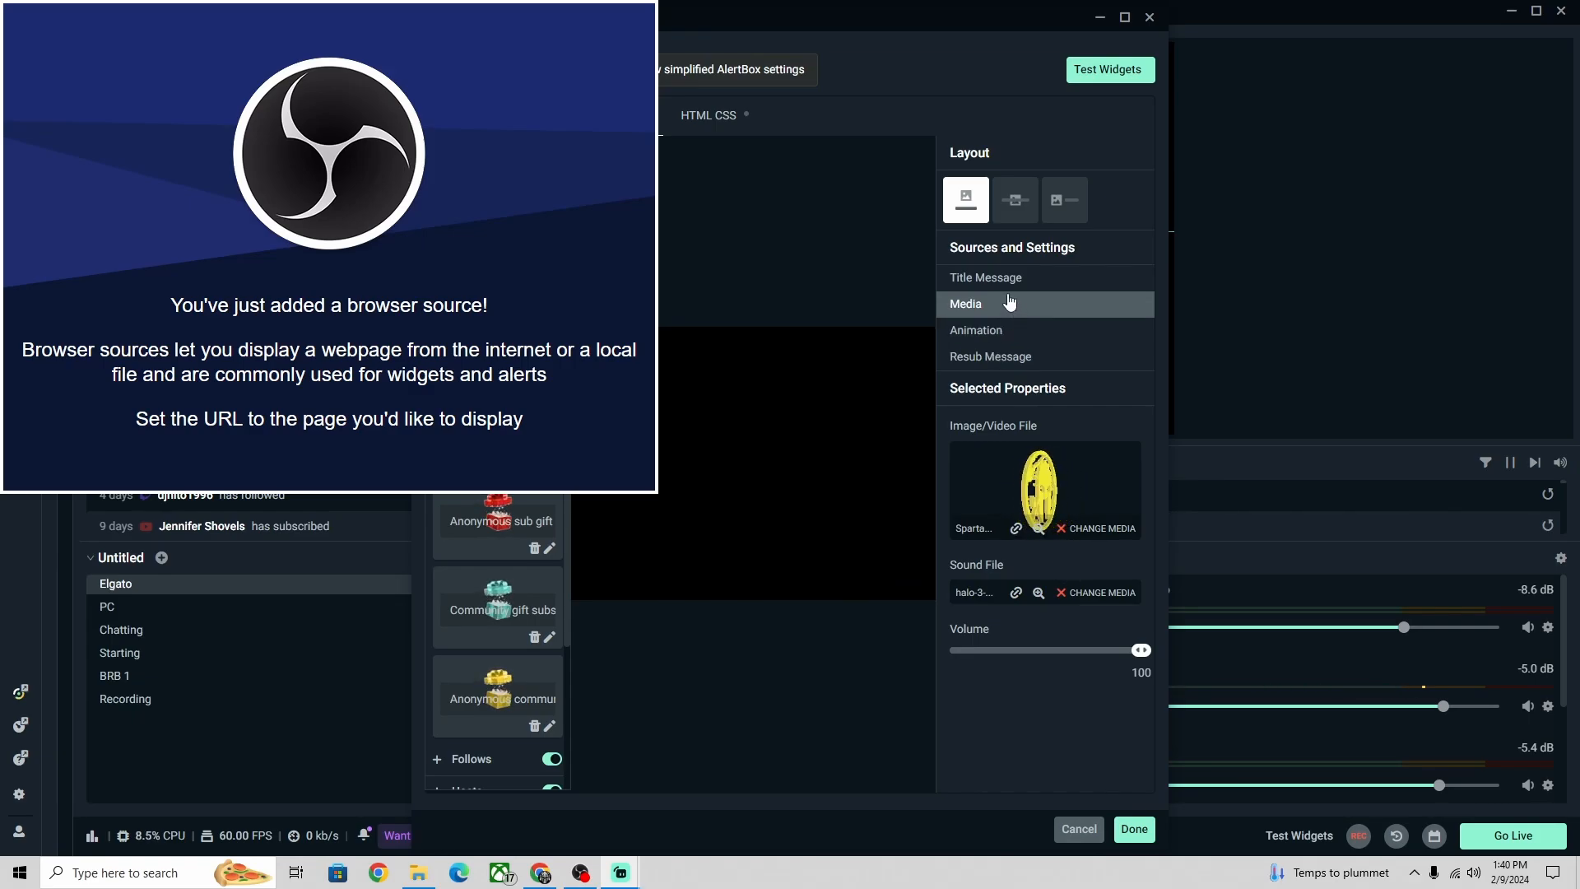
pyautogui.click(1137, 80)
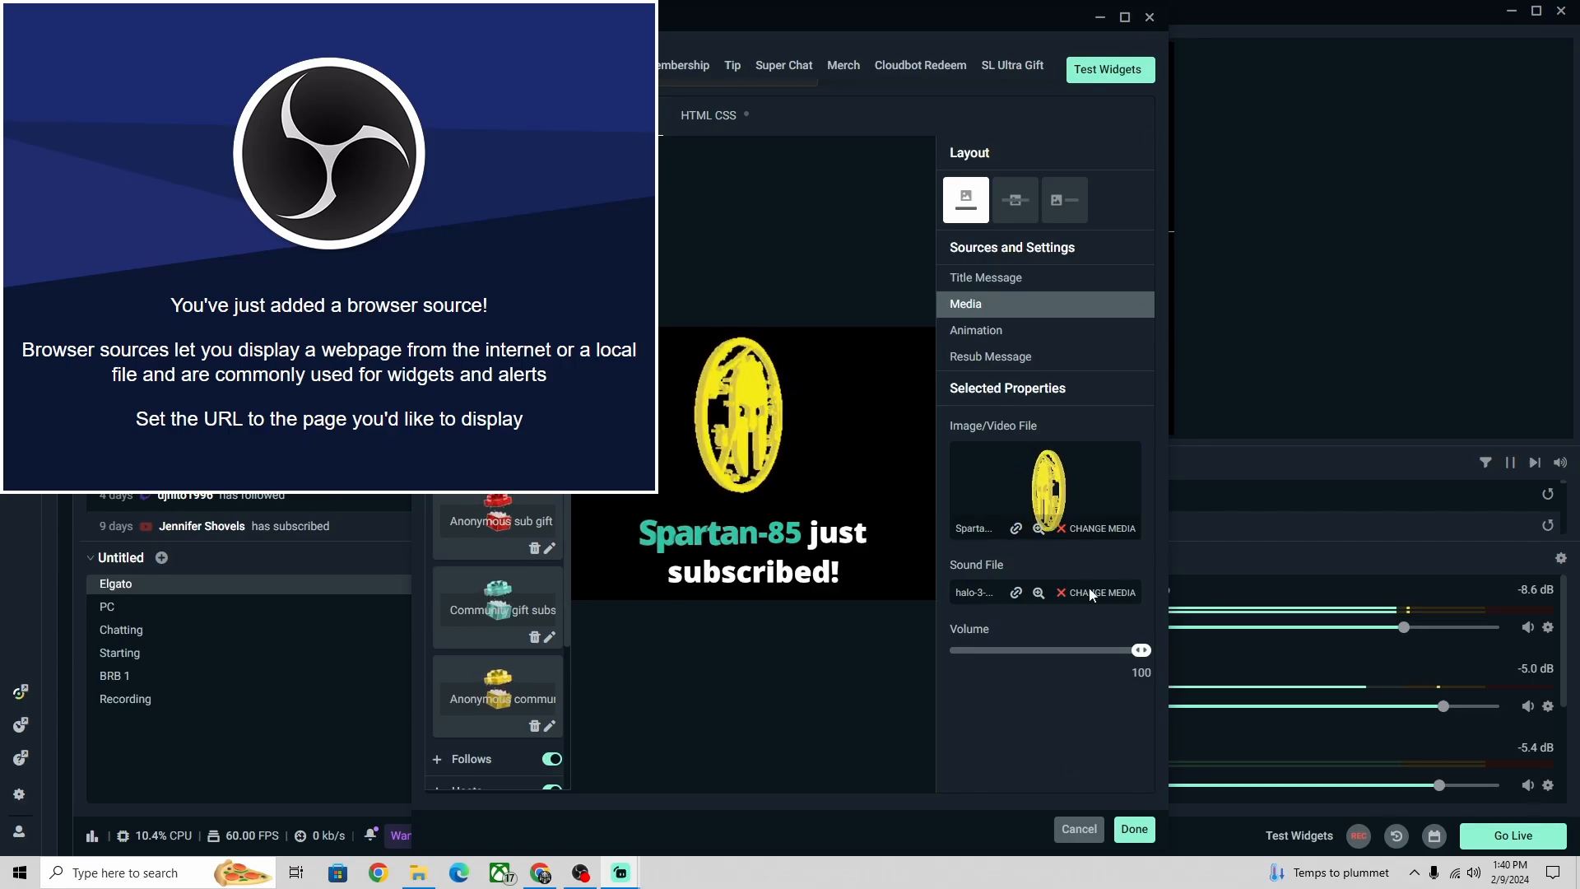
pyautogui.click(1135, 828)
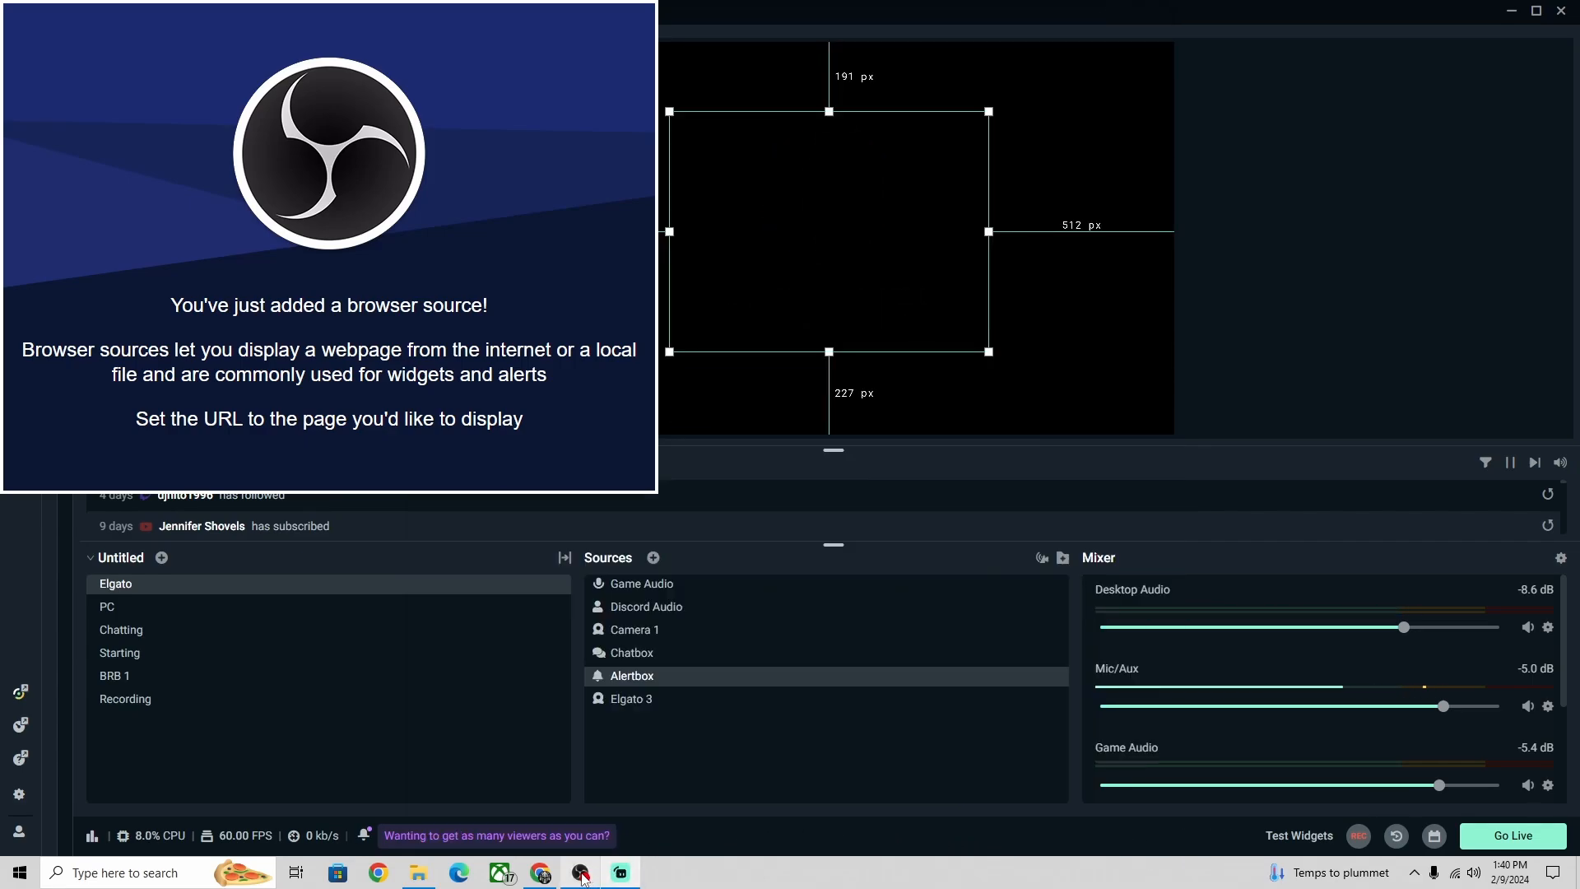
pyautogui.moveTo(584, 877)
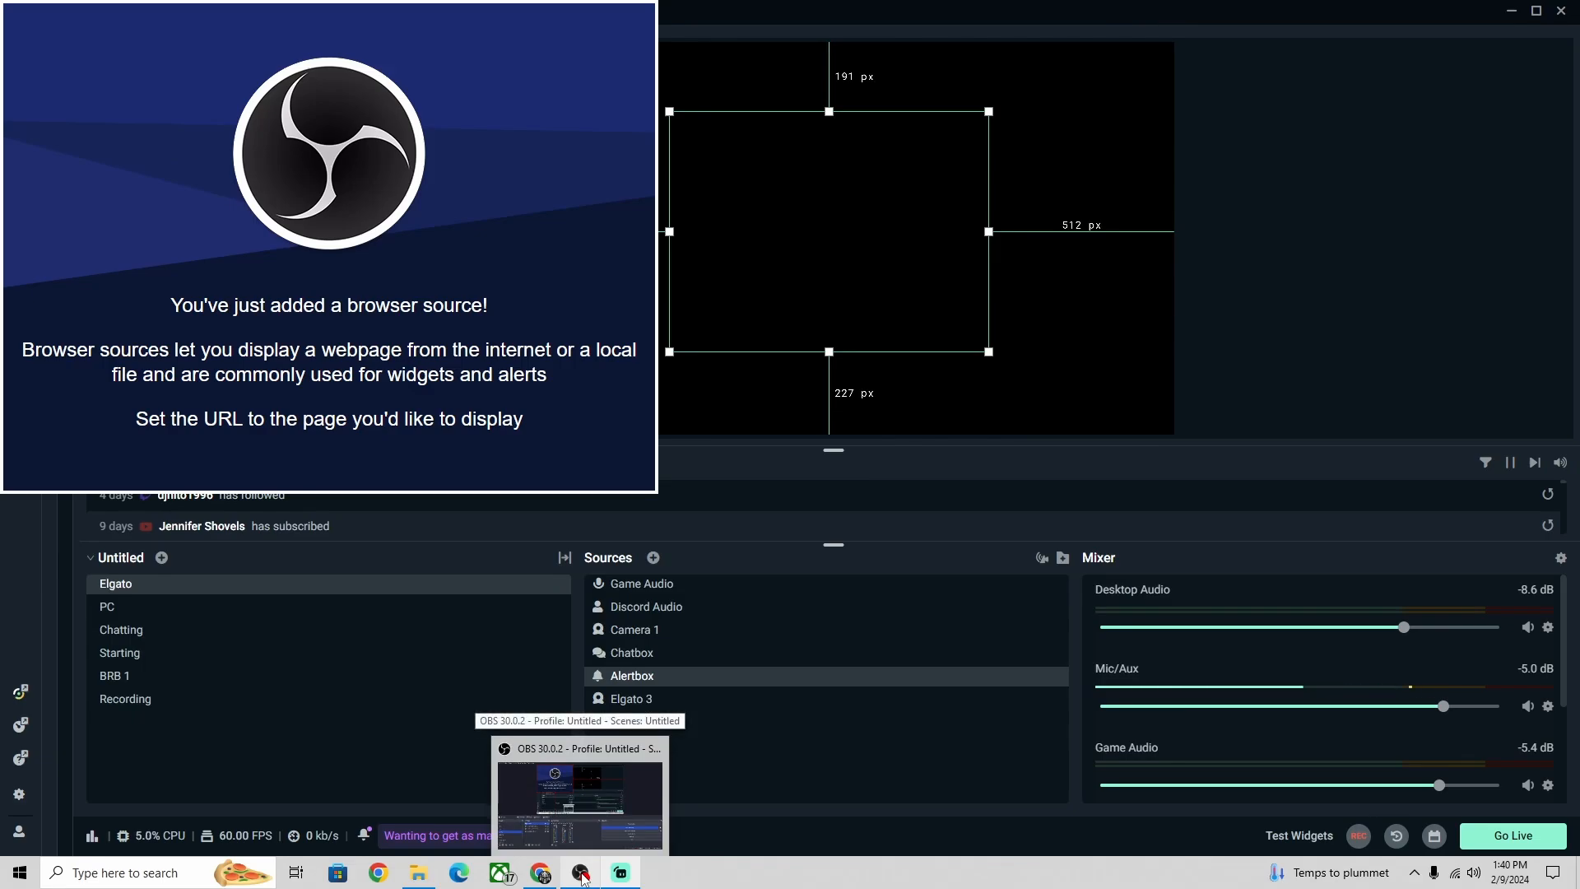
pyautogui.click(582, 877)
pyautogui.click(619, 875)
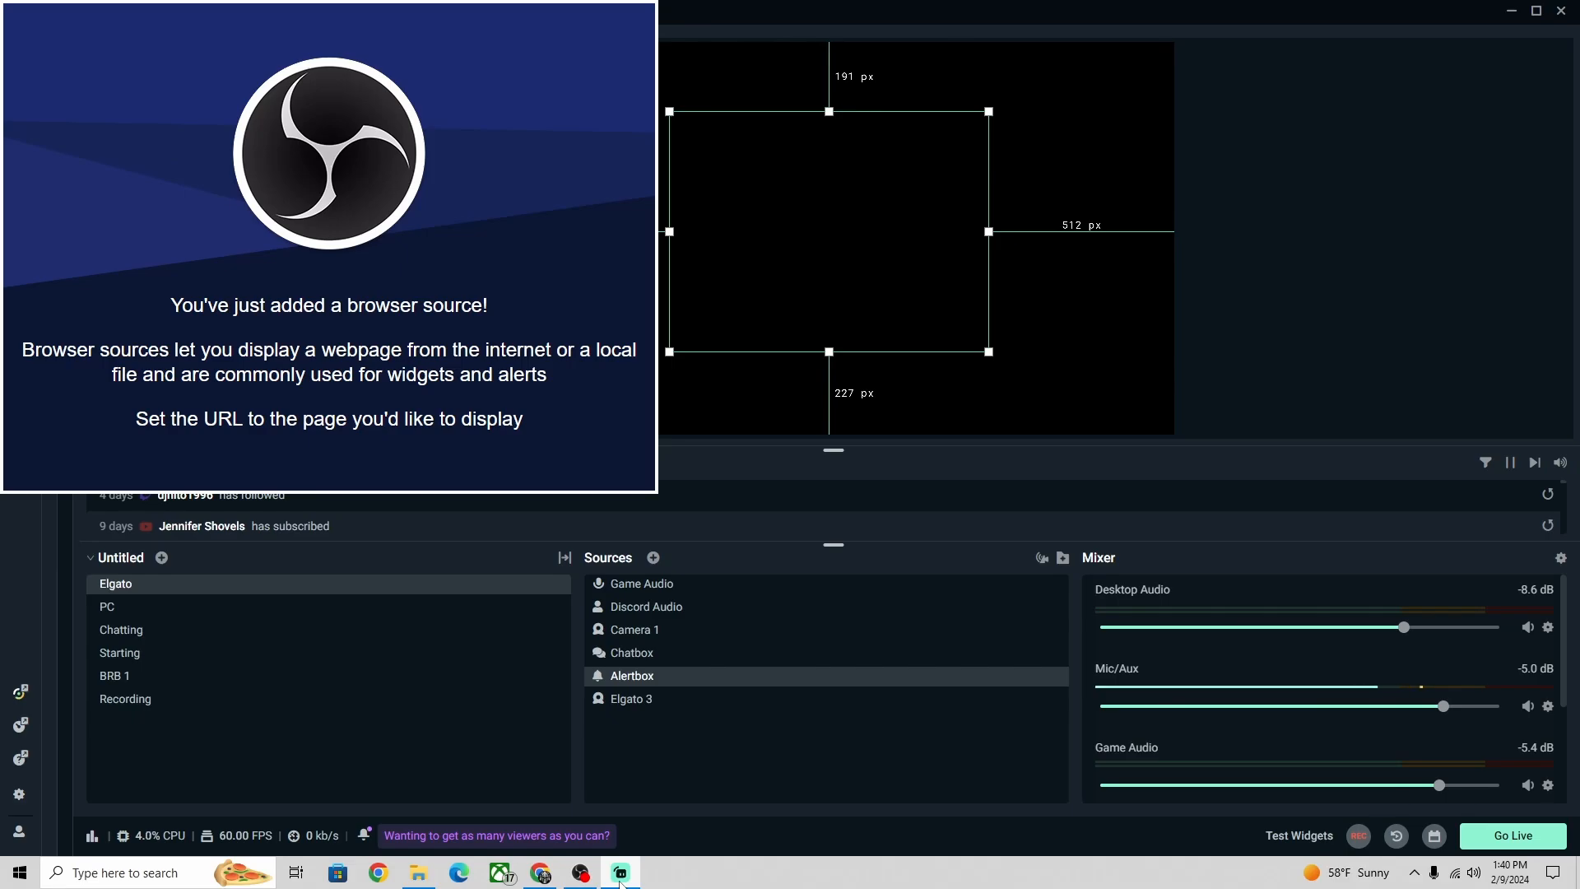
# - Review the resolution, downscale filter and FPS options in the Streamlabs Desktop video settings, and close the settings
pyautogui.click(19, 795)
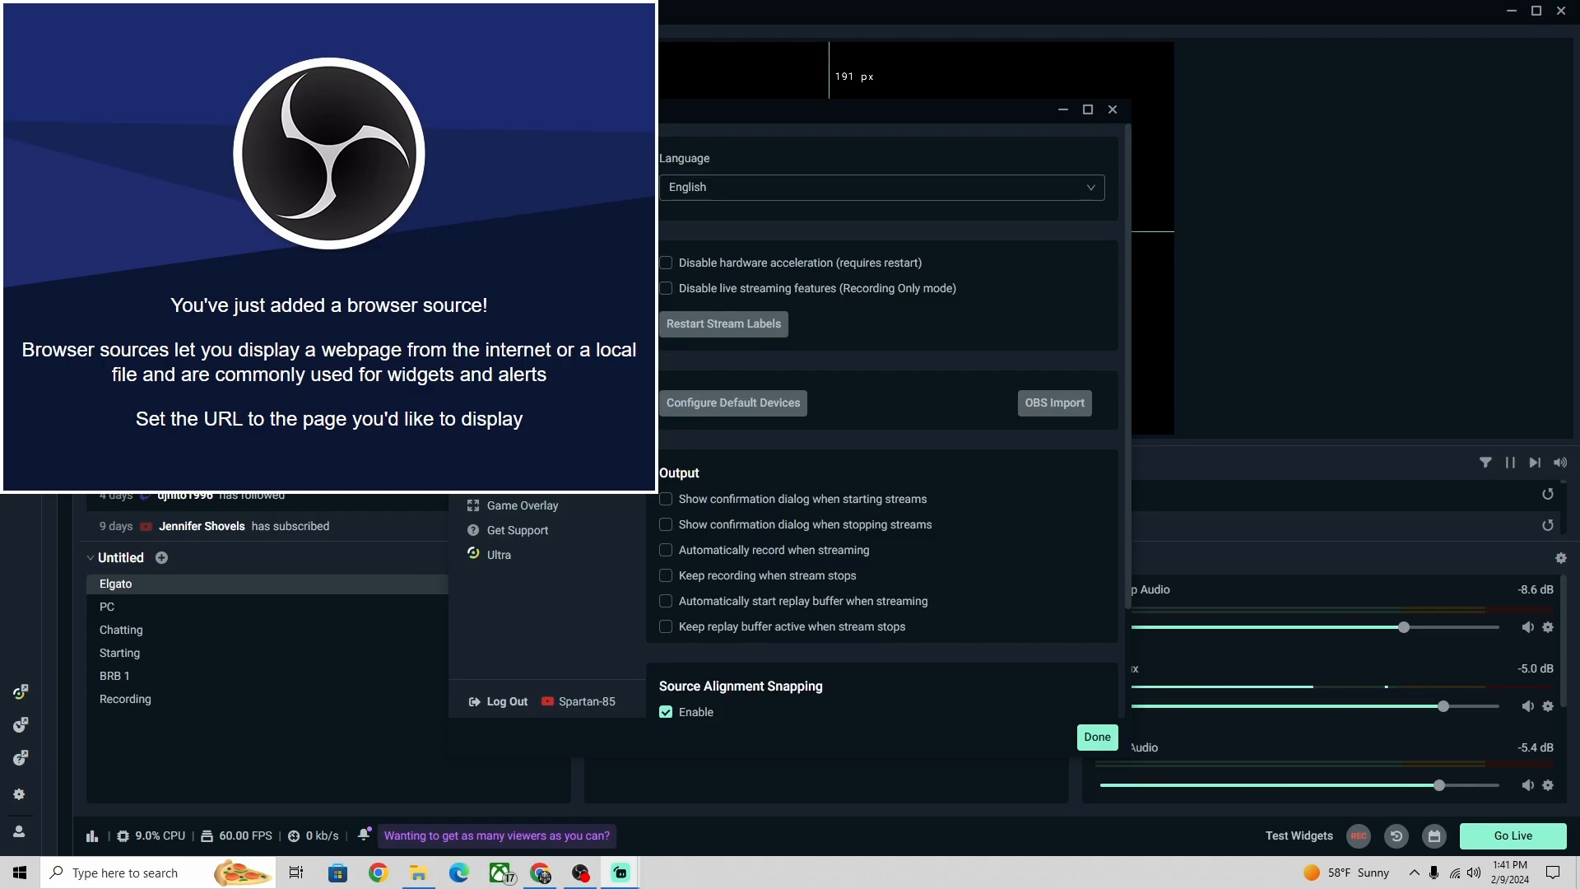
pyautogui.click(504, 234)
pyautogui.click(502, 308)
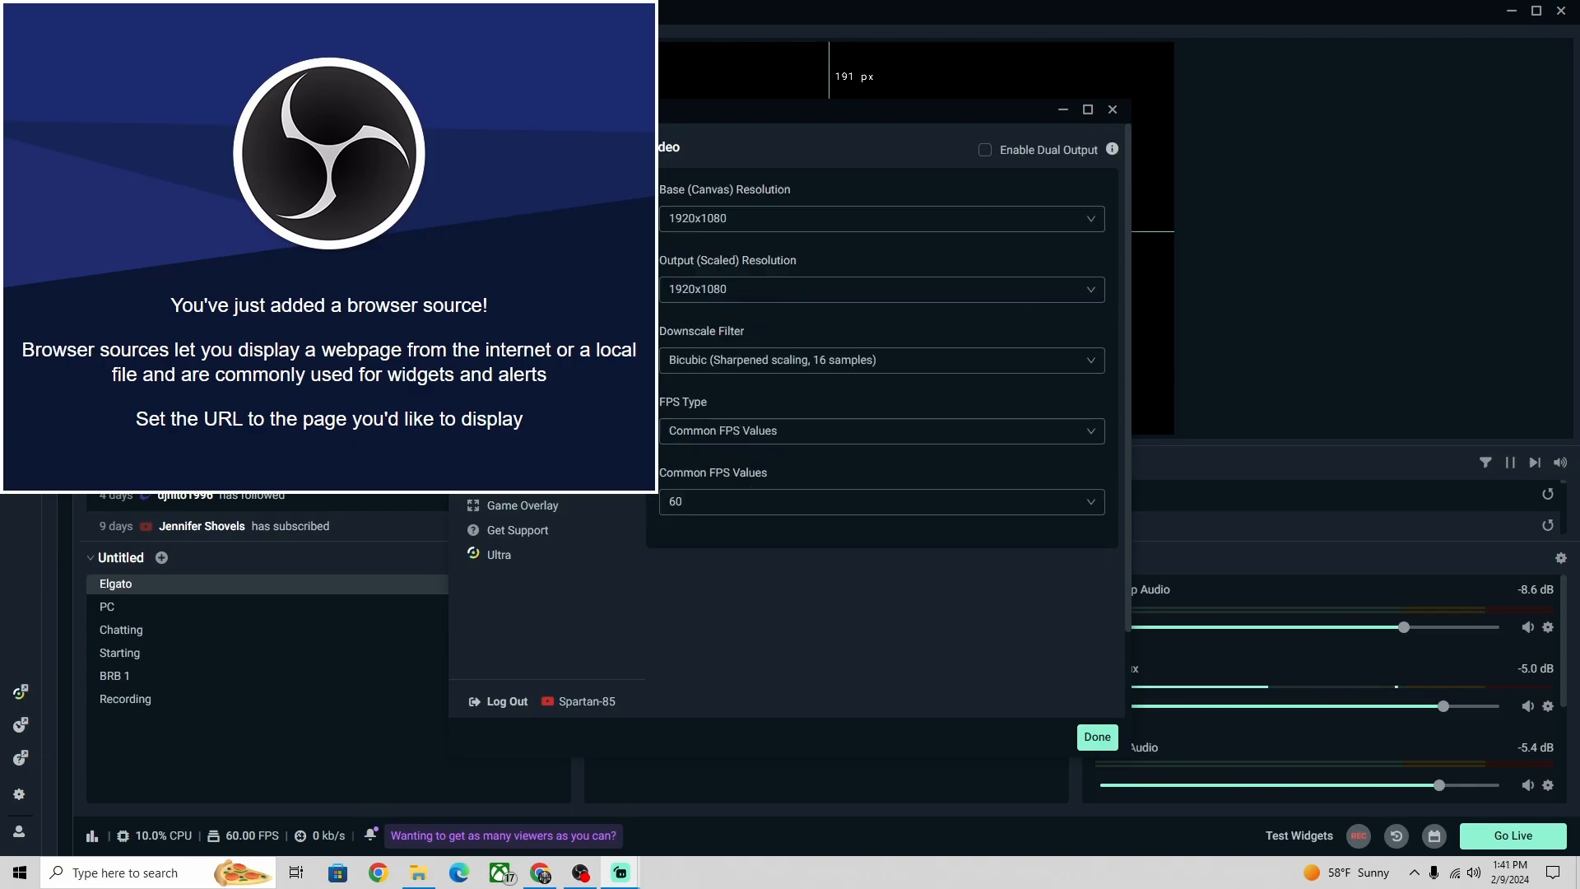
pyautogui.click(1111, 112)
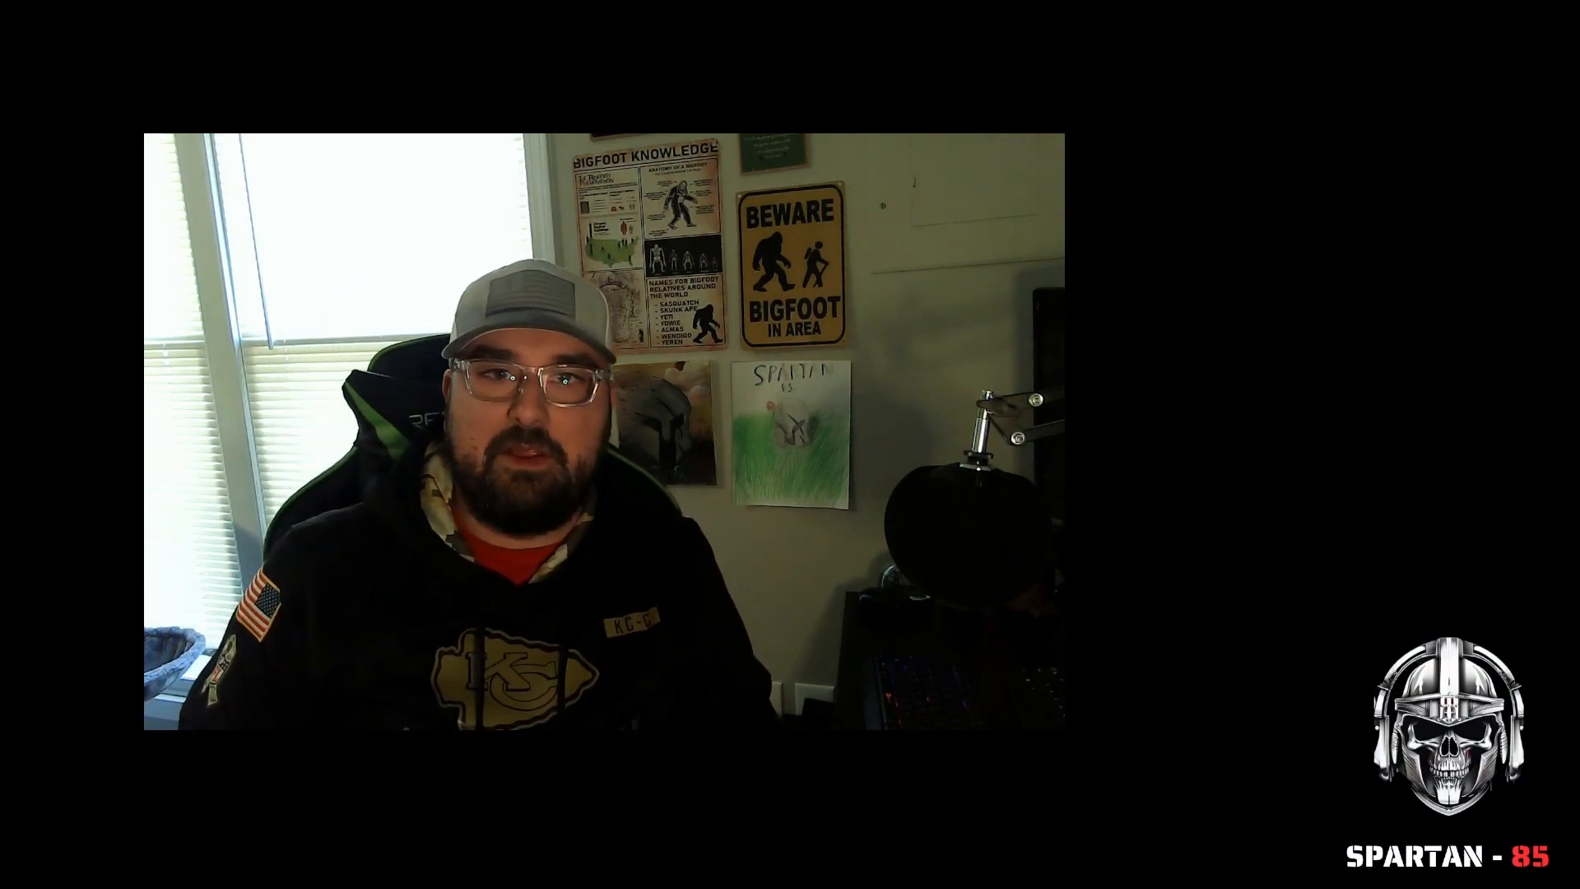